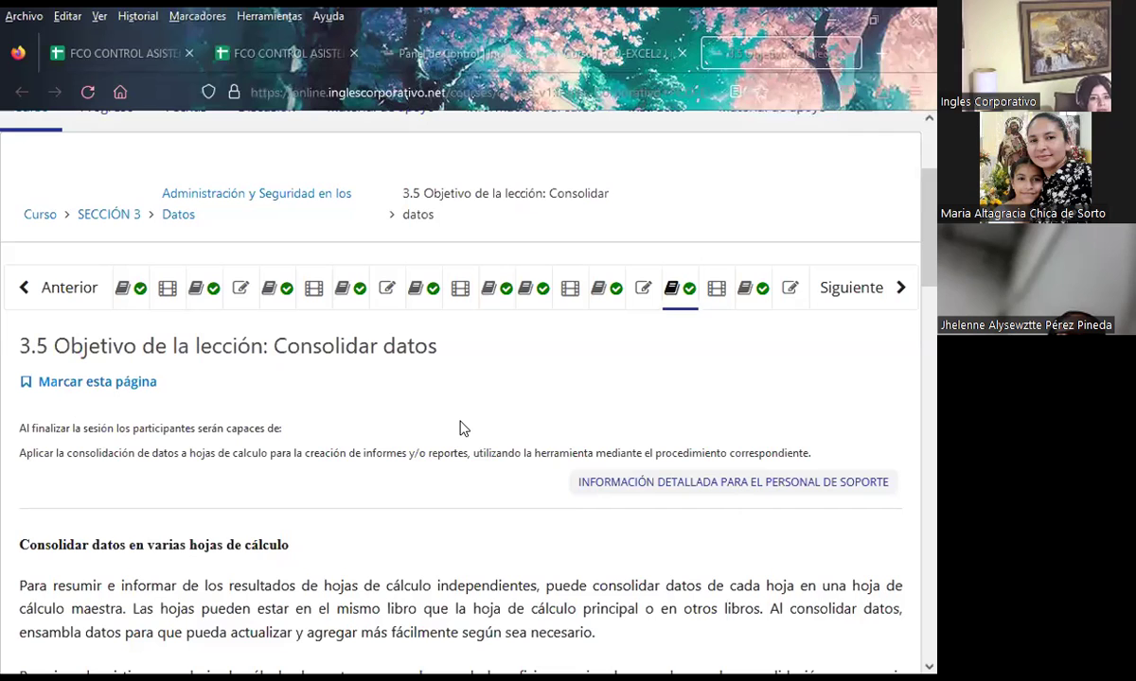
# Return to the 3.5 Consolidar datos lesson page, read it, then switch to the Excel presentation
pyautogui.click(605, 55)
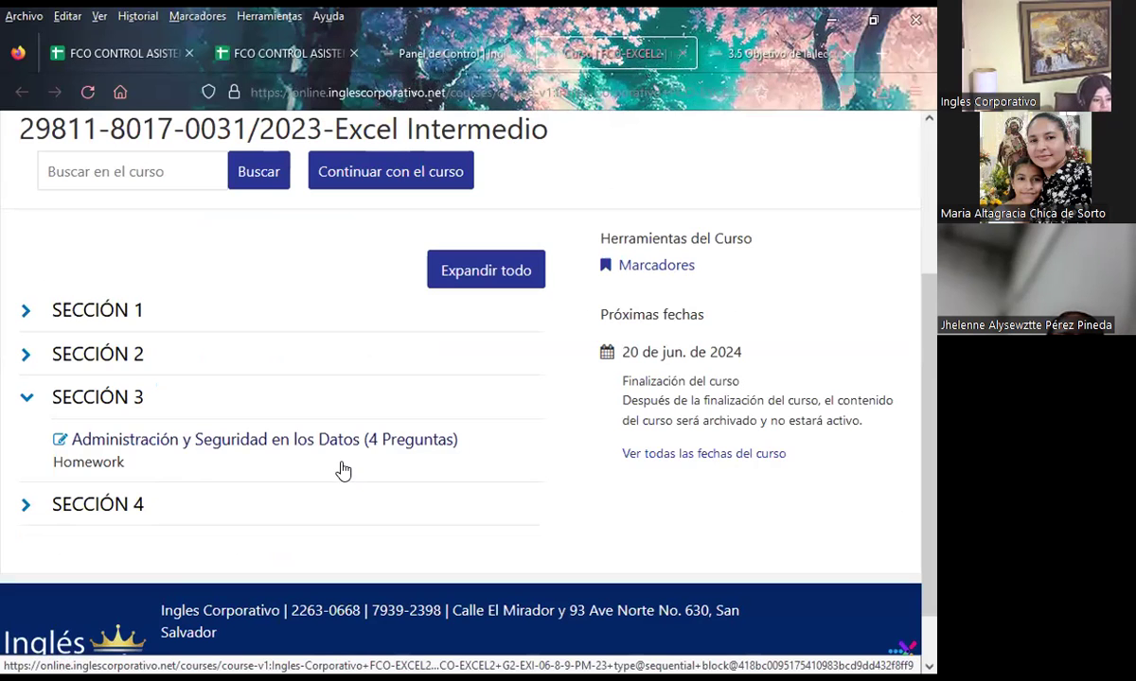
pyautogui.click(748, 53)
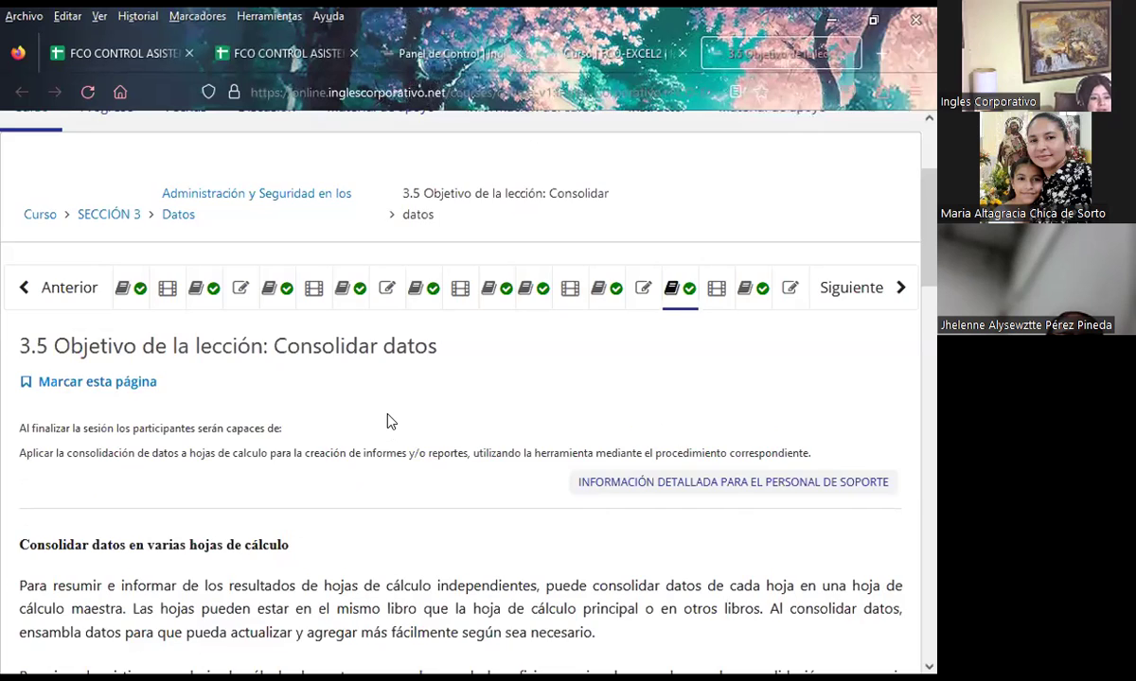
pyautogui.scroll(-2, 388, 421)
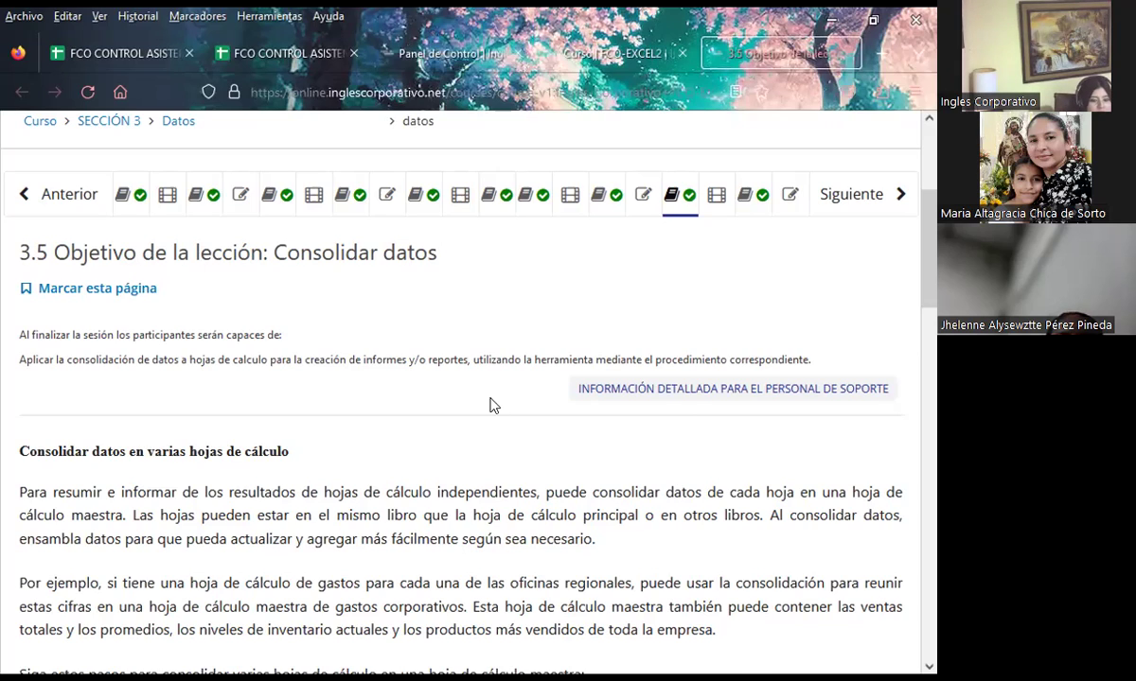
pyautogui.hotkey('alt', 'Tab')
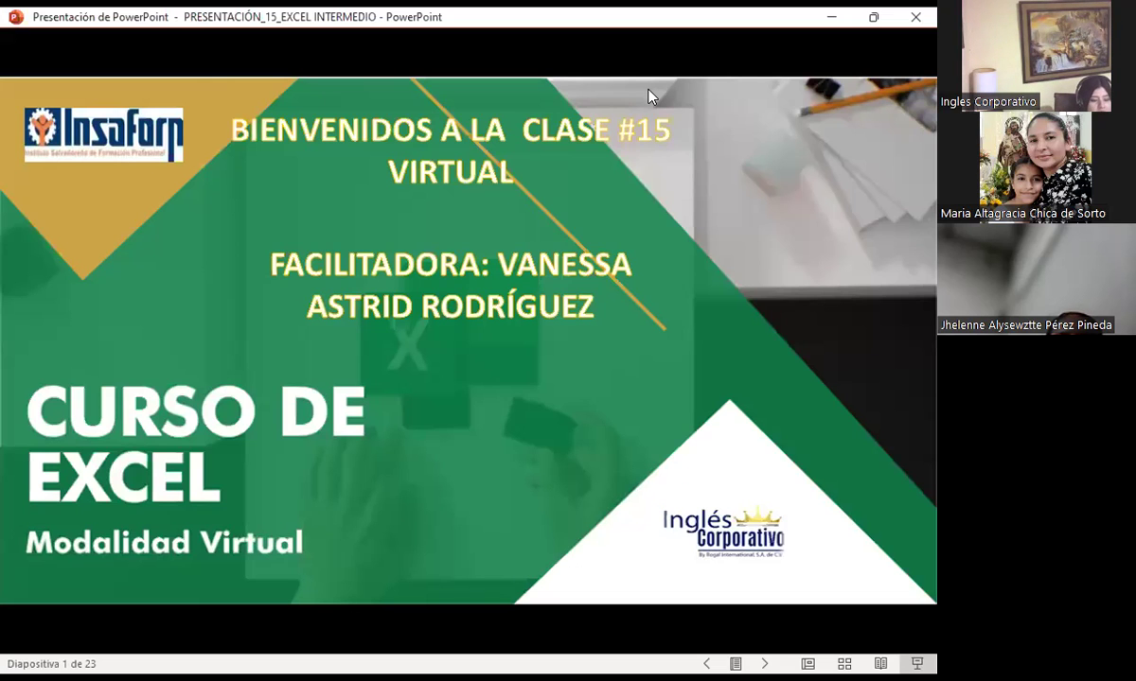
# Advance the slide show to slide 2, SESIÓN: 15 EXCEL INTERMEDIO
pyautogui.press('Right')
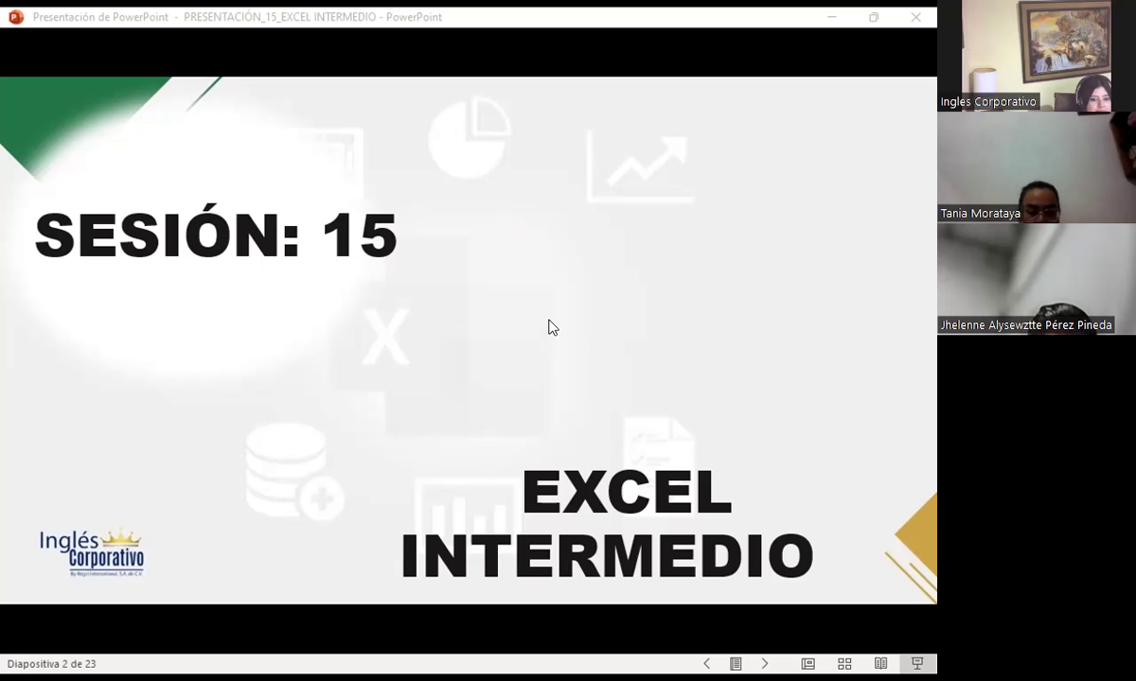
# Go past the AGENDA slide to slide 4, stating the session's general objective
pyautogui.click(542, 350)
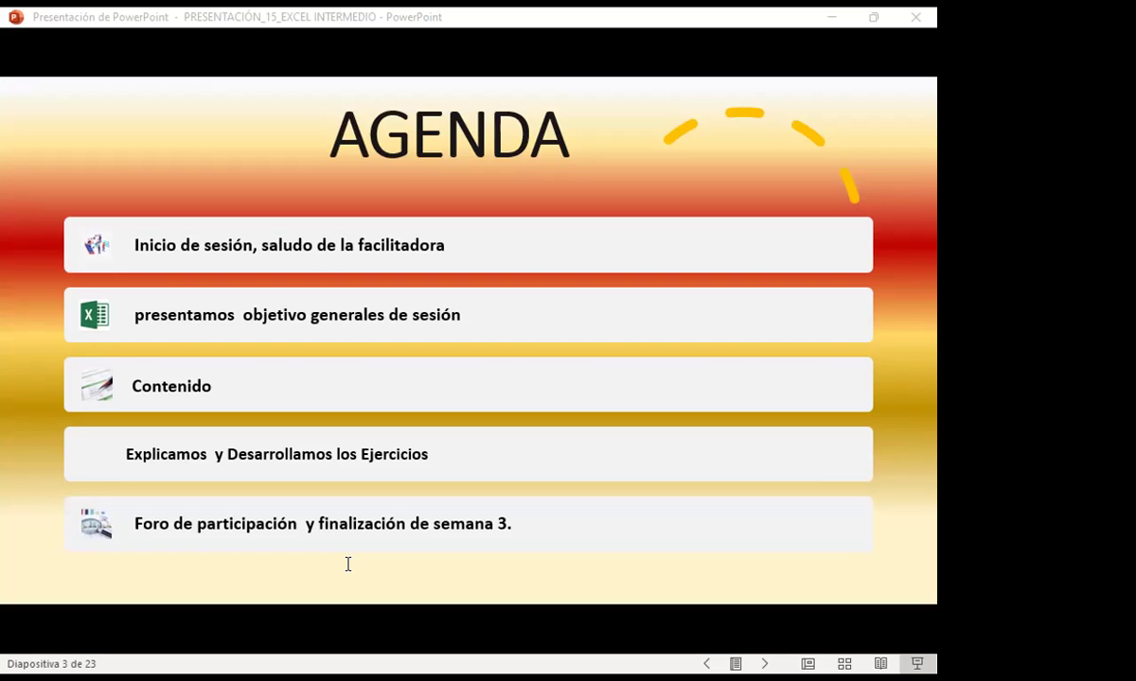
pyautogui.click(659, 418)
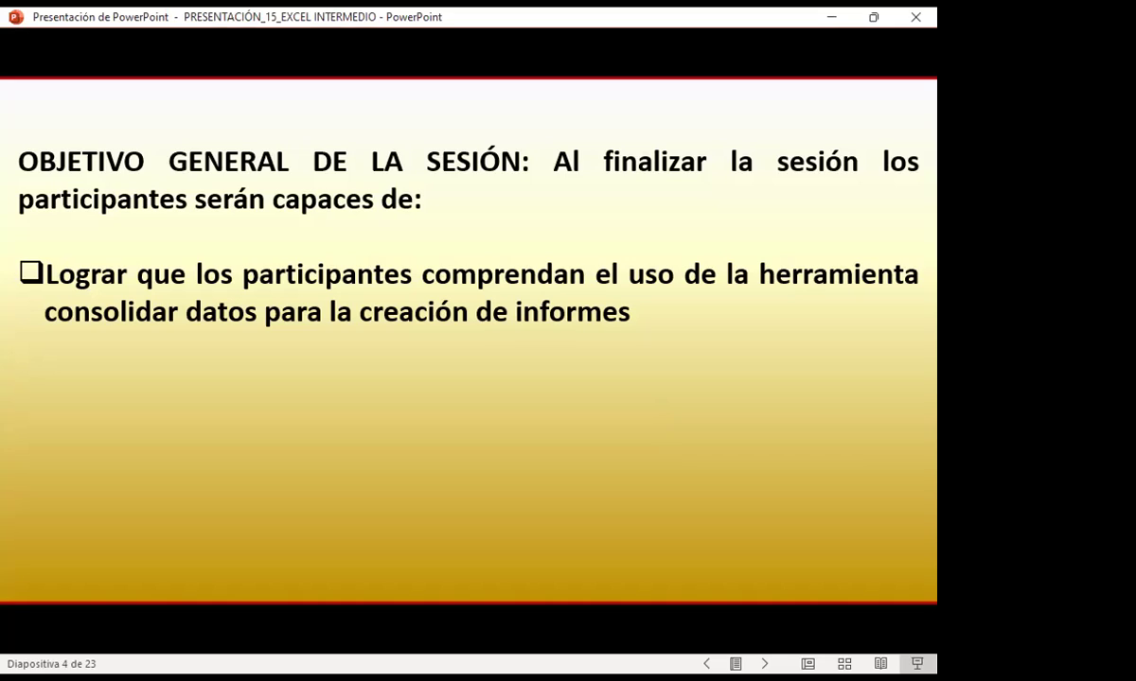
# Advance to slide 5, CONSOLIDAR, on summarizing separate sheets into a master worksheet
pyautogui.press('Right')
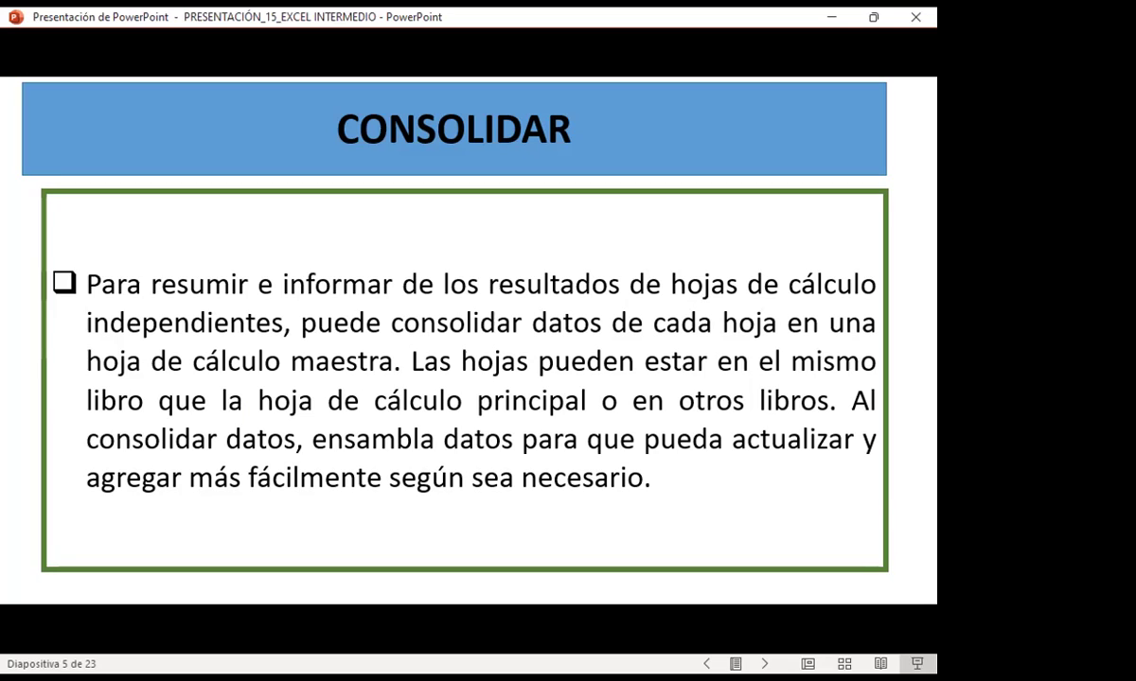
# Advance to slide 6, covering consolidation by position and by category
pyautogui.press('Right')
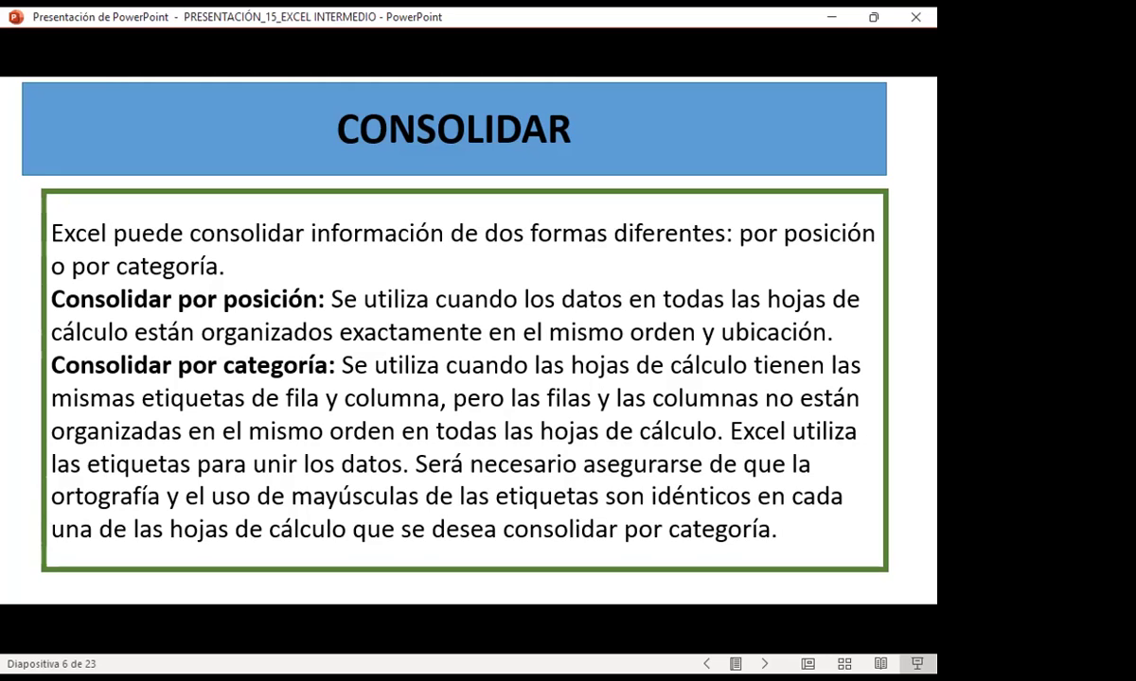
# Advance to slide 7, defining what consolidating data in Excel means
pyautogui.press('Right')
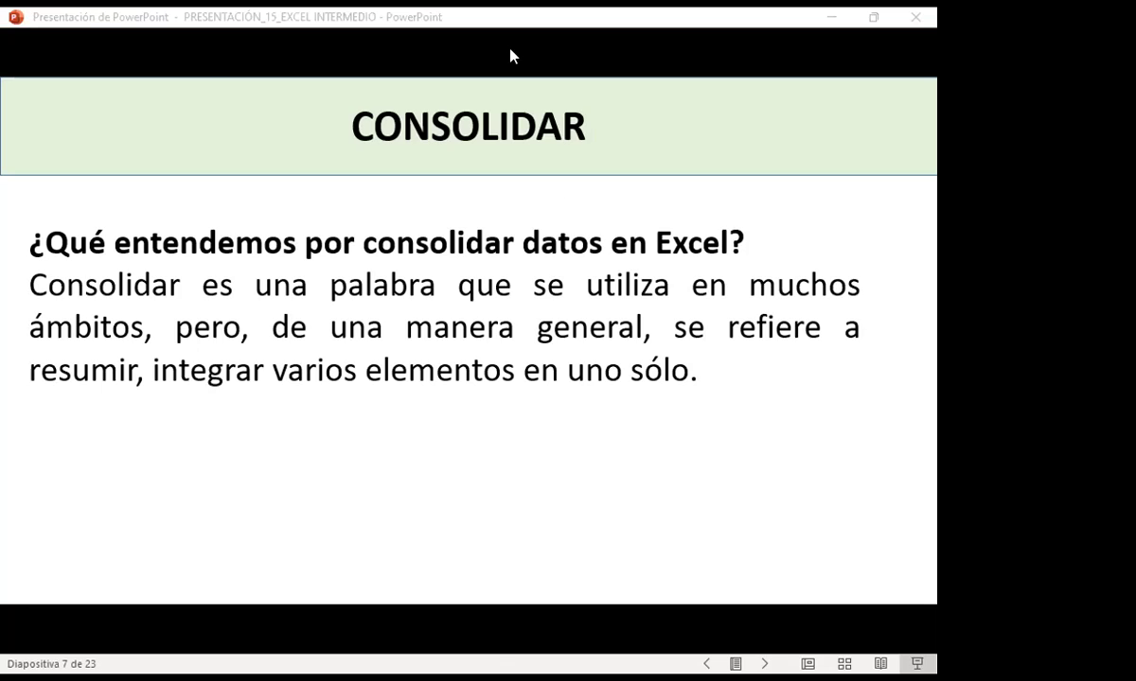
# Switch from the PowerPoint slide show to the Excel workbook with Alt+Tab
pyautogui.hotkey('alt', 'Tab')
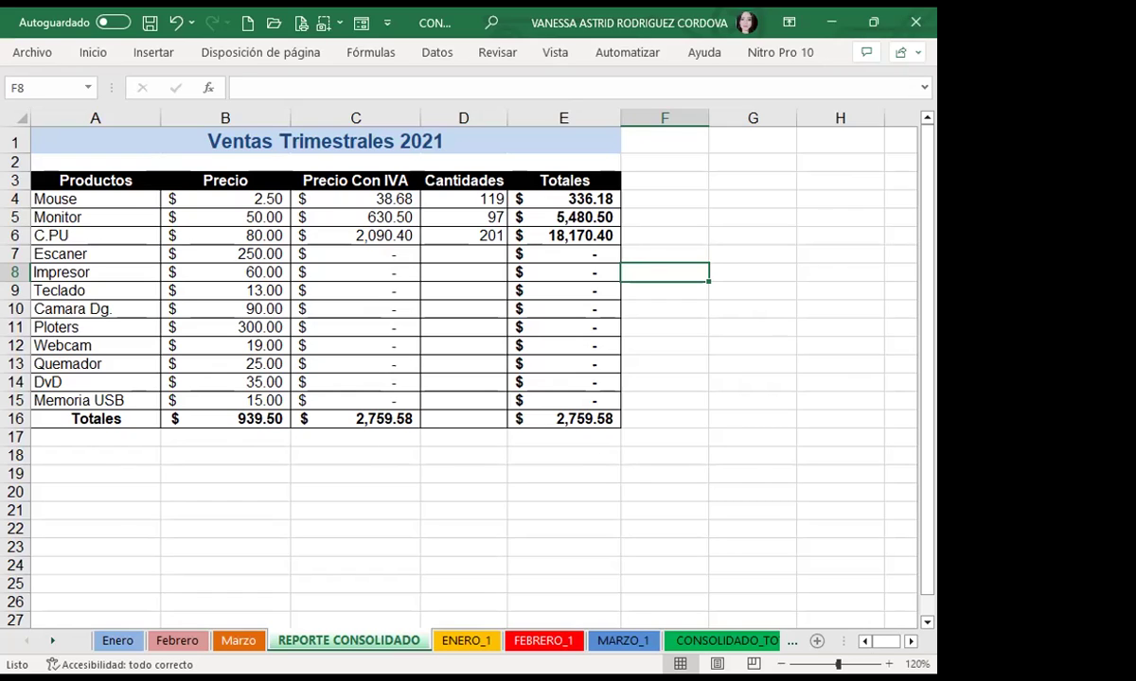
pyautogui.click(113, 643)
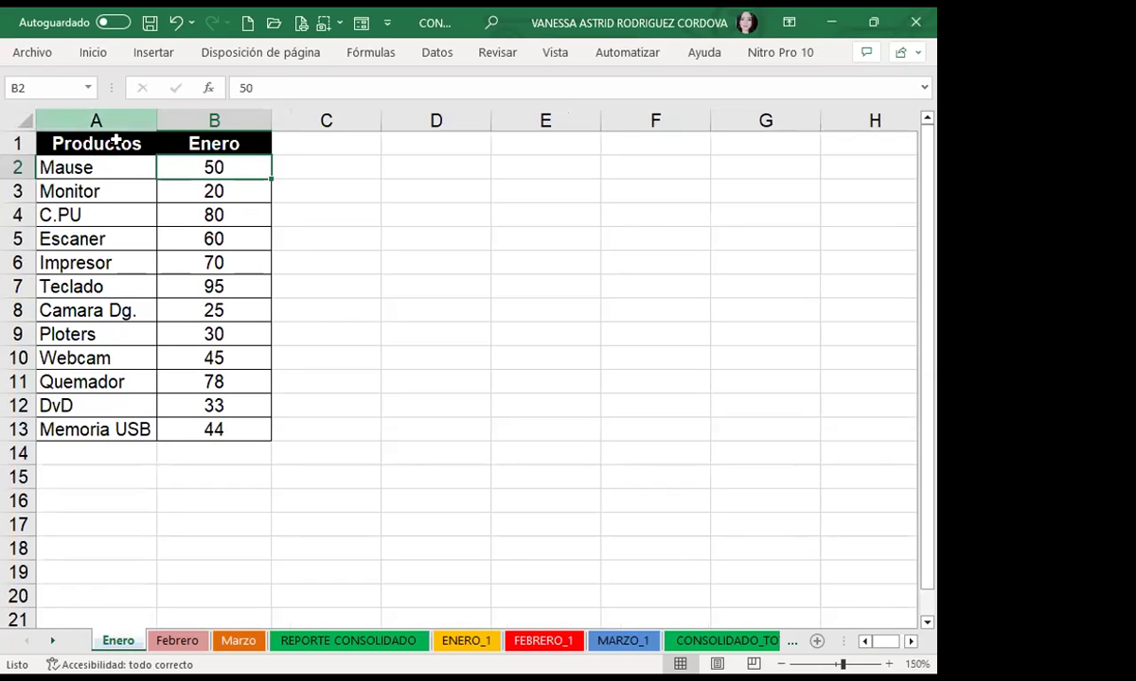
pyautogui.click(135, 166)
pyautogui.click(221, 168)
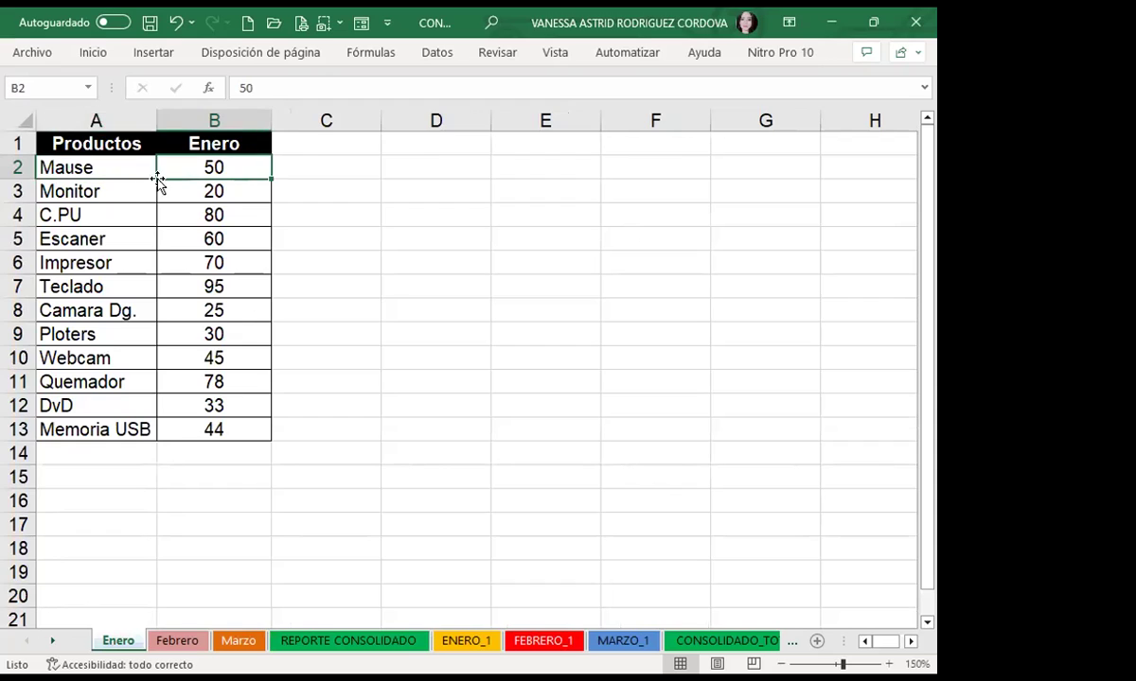
pyautogui.click(137, 194)
pyautogui.click(186, 191)
pyautogui.click(130, 190)
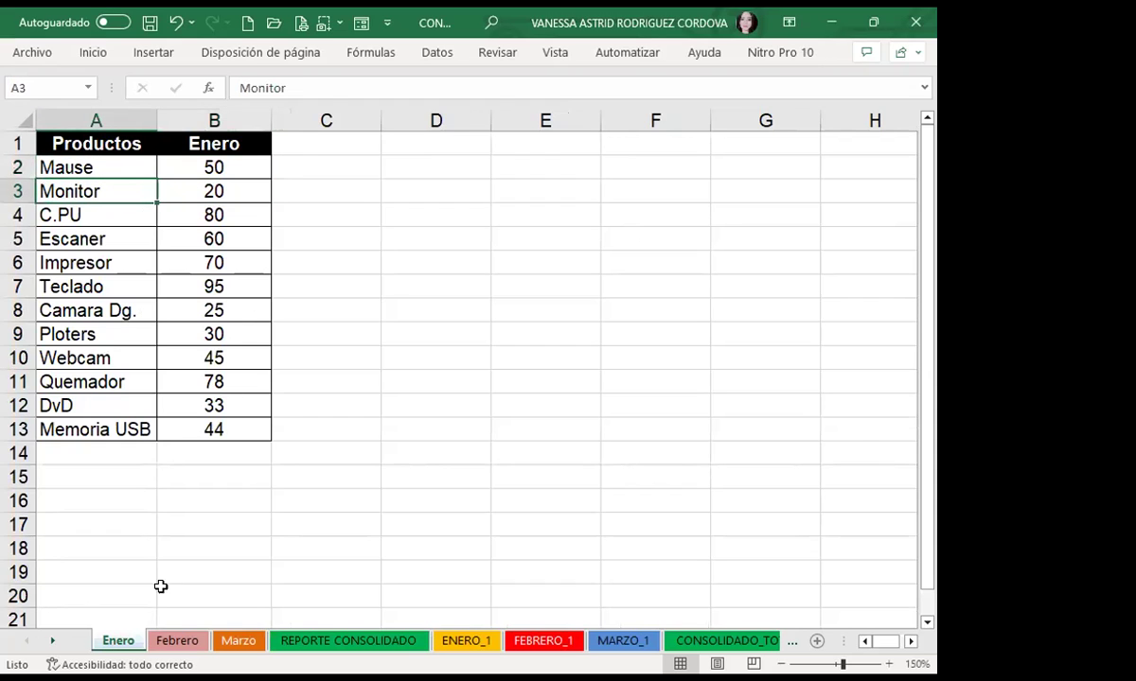
pyautogui.click(177, 641)
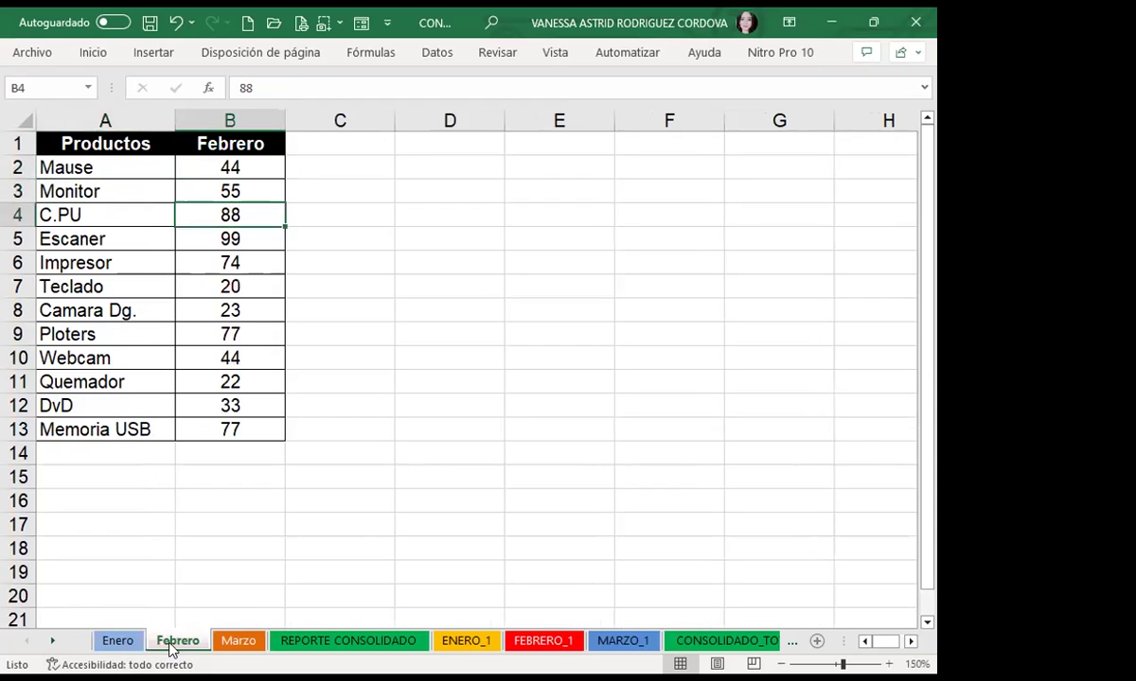
pyautogui.click(130, 160)
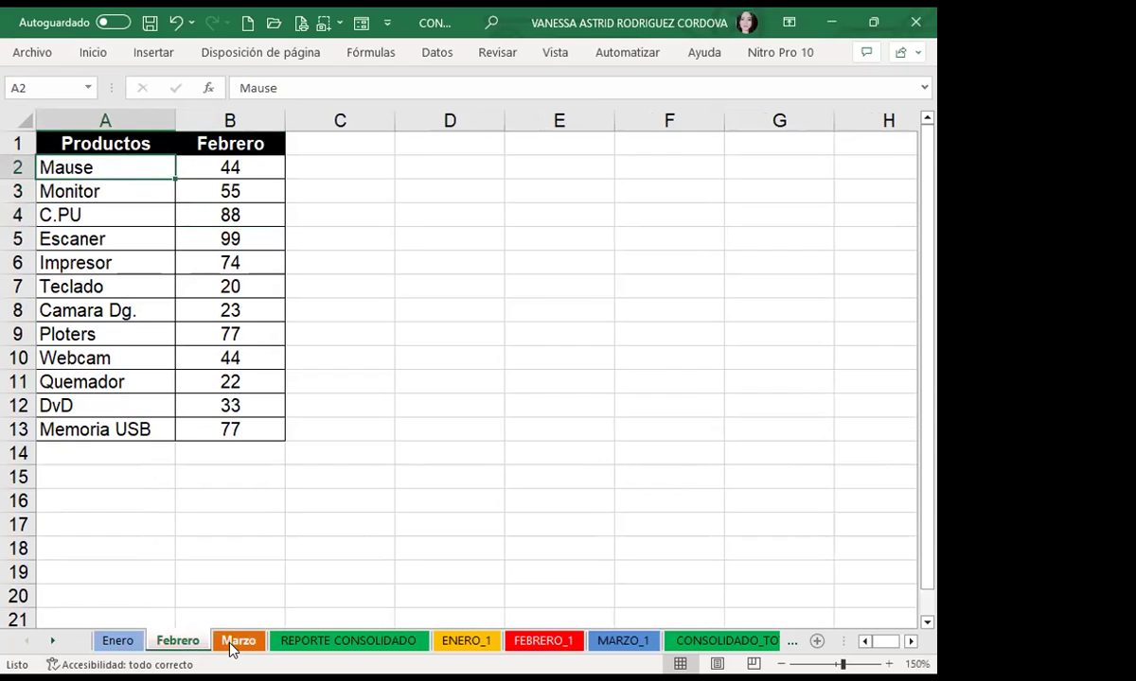
pyautogui.click(237, 642)
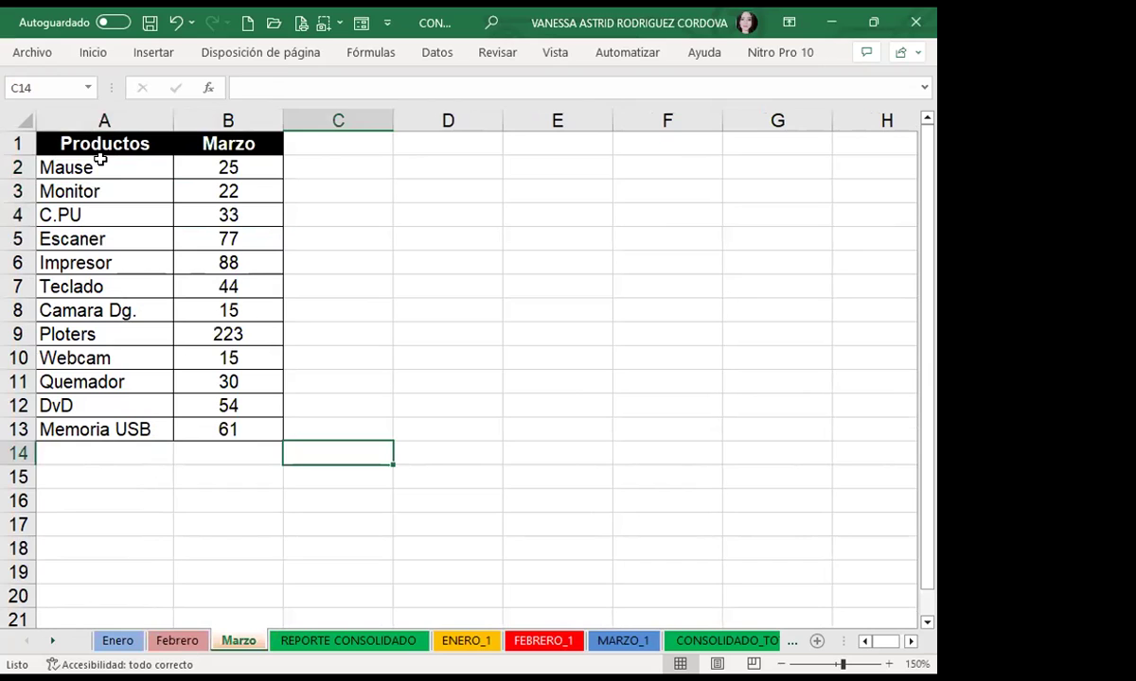
pyautogui.click(135, 163)
pyautogui.click(317, 642)
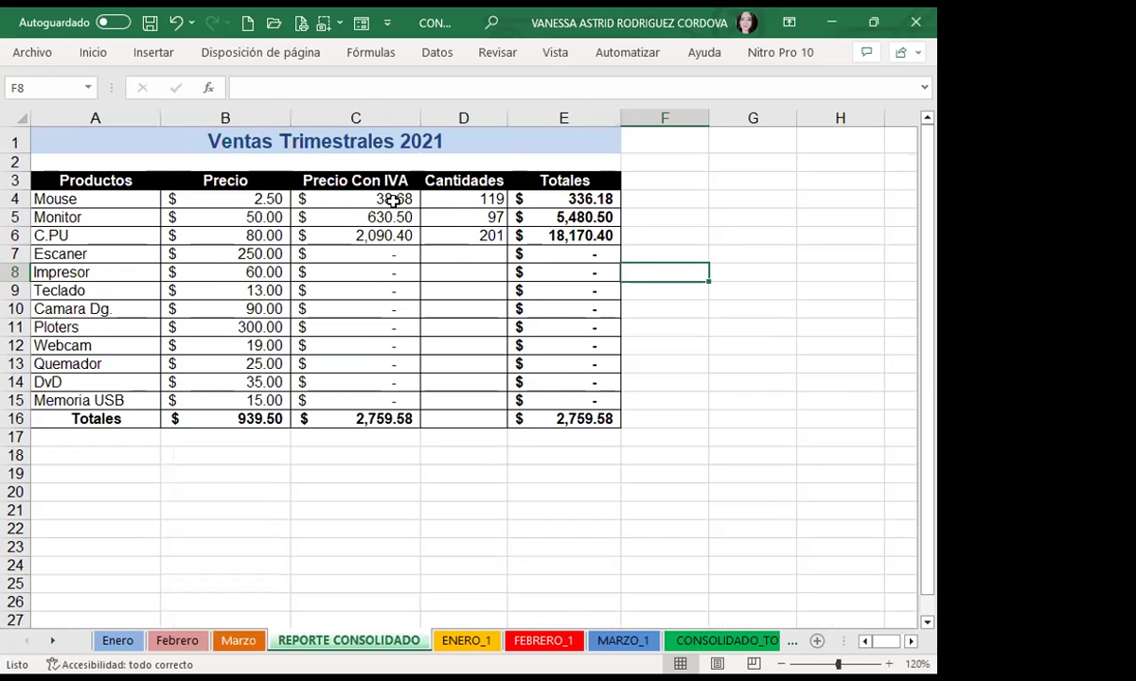
pyautogui.click(446, 197)
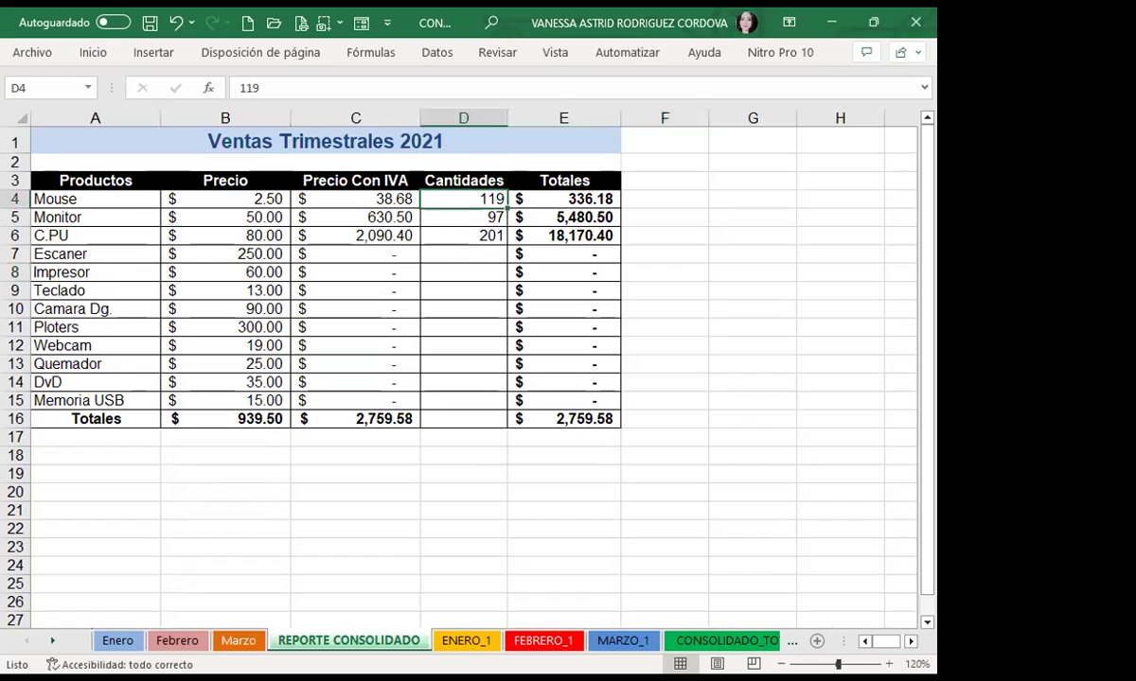
pyautogui.click(119, 642)
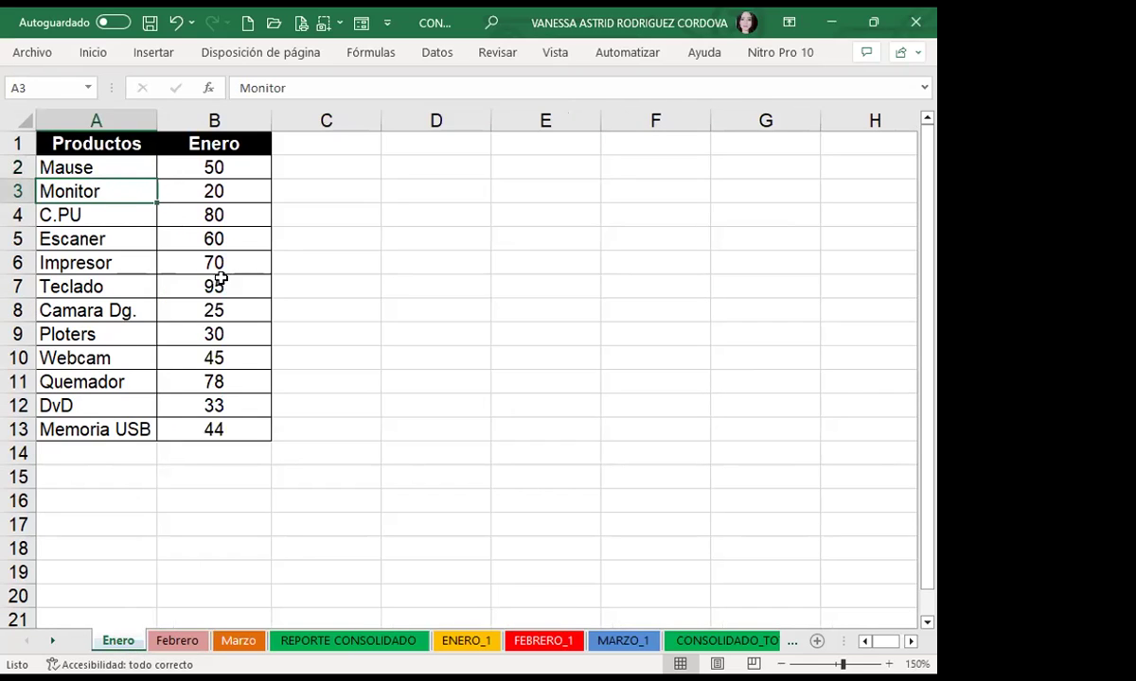
pyautogui.click(183, 644)
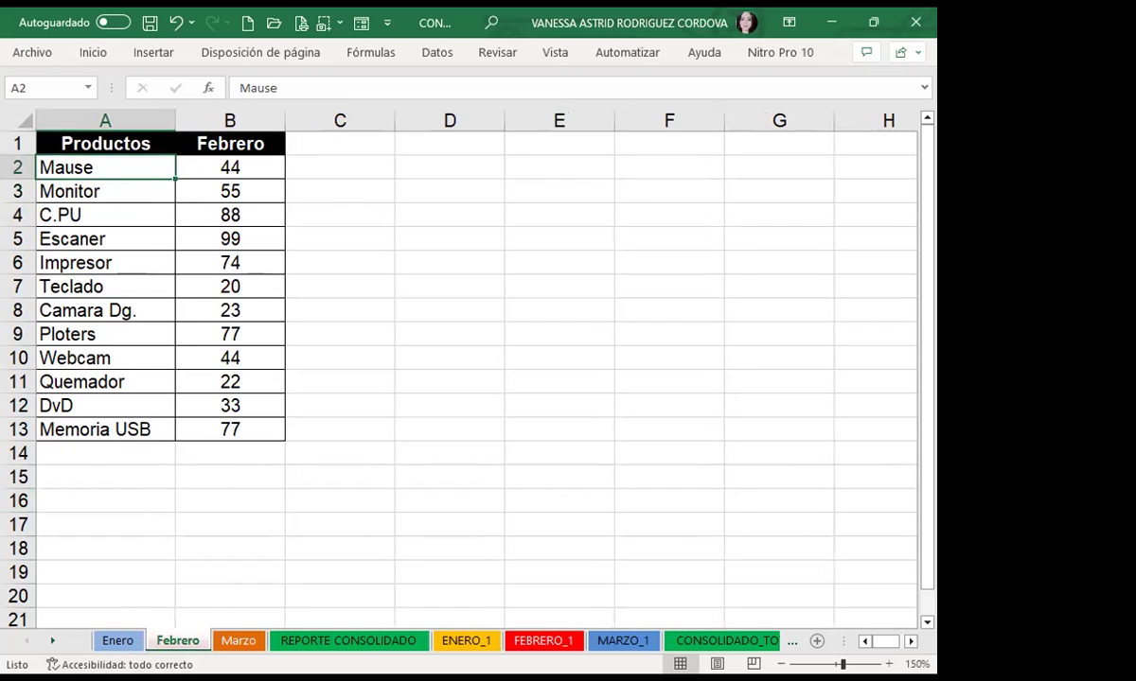
pyautogui.click(331, 641)
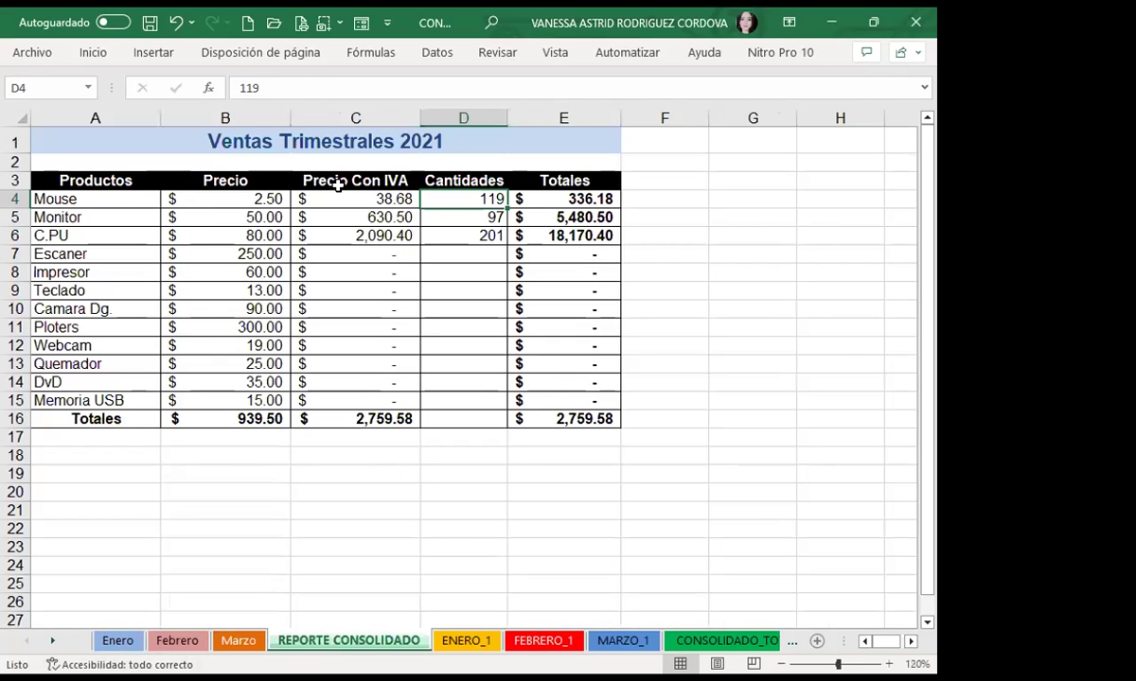
# Re-enter the Monitor IVA formula in C5 and the total formula in E5
pyautogui.click(334, 218)
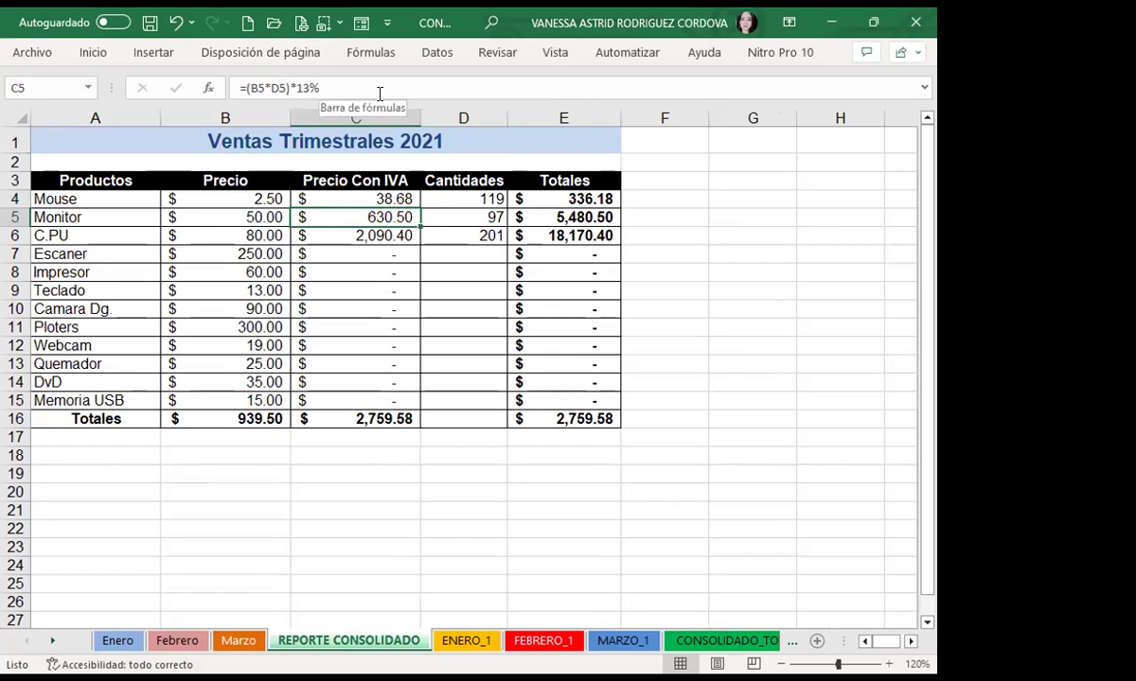
pyautogui.click(260, 88)
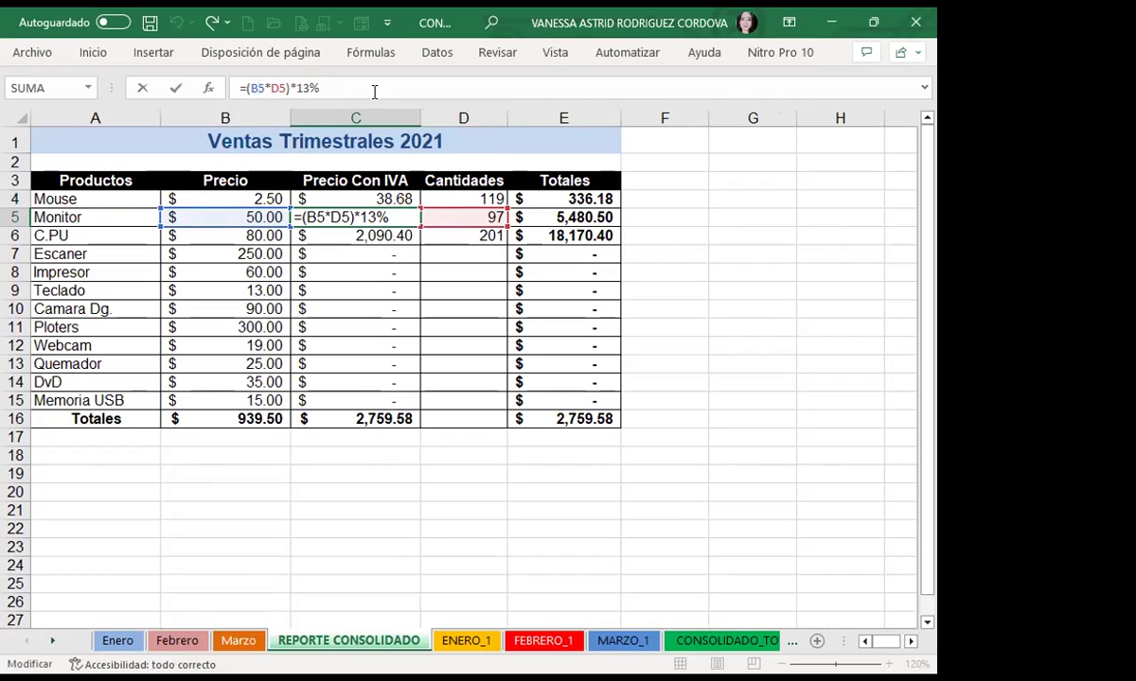
pyautogui.press('Return')
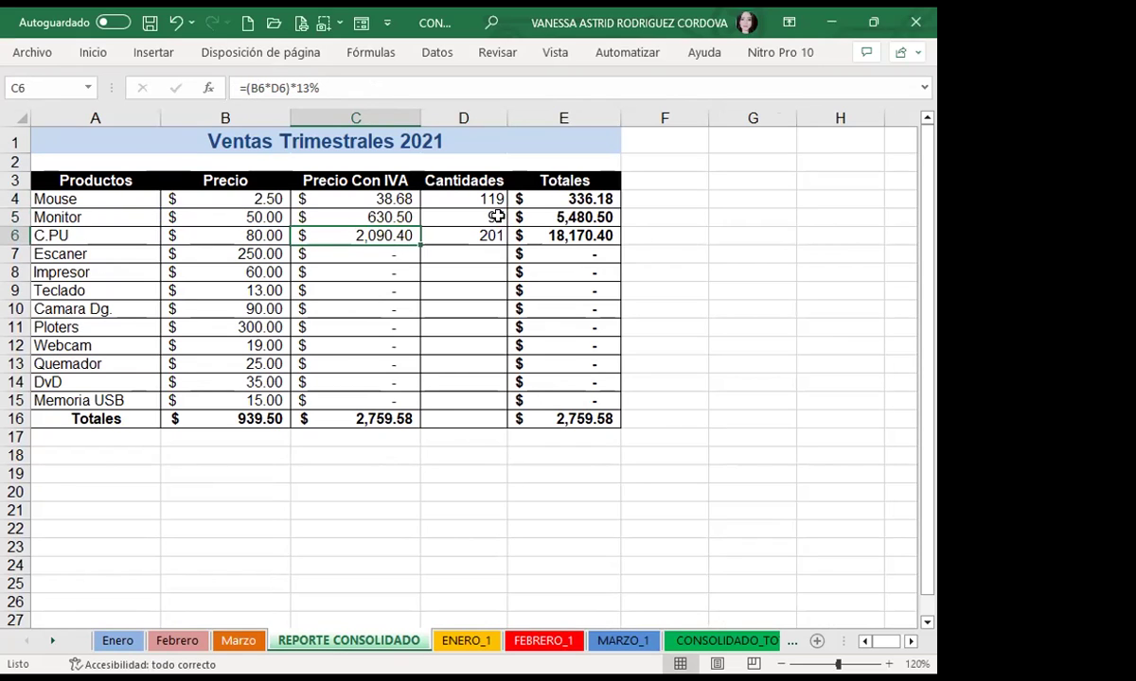
pyautogui.click(546, 216)
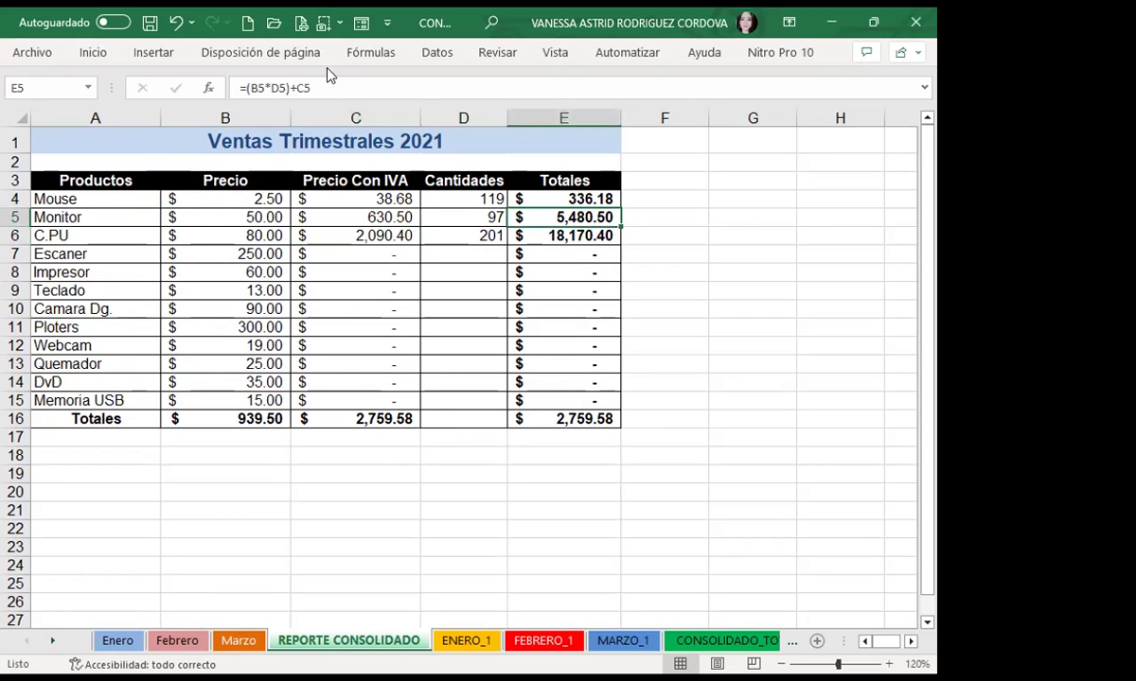
pyautogui.click(269, 87)
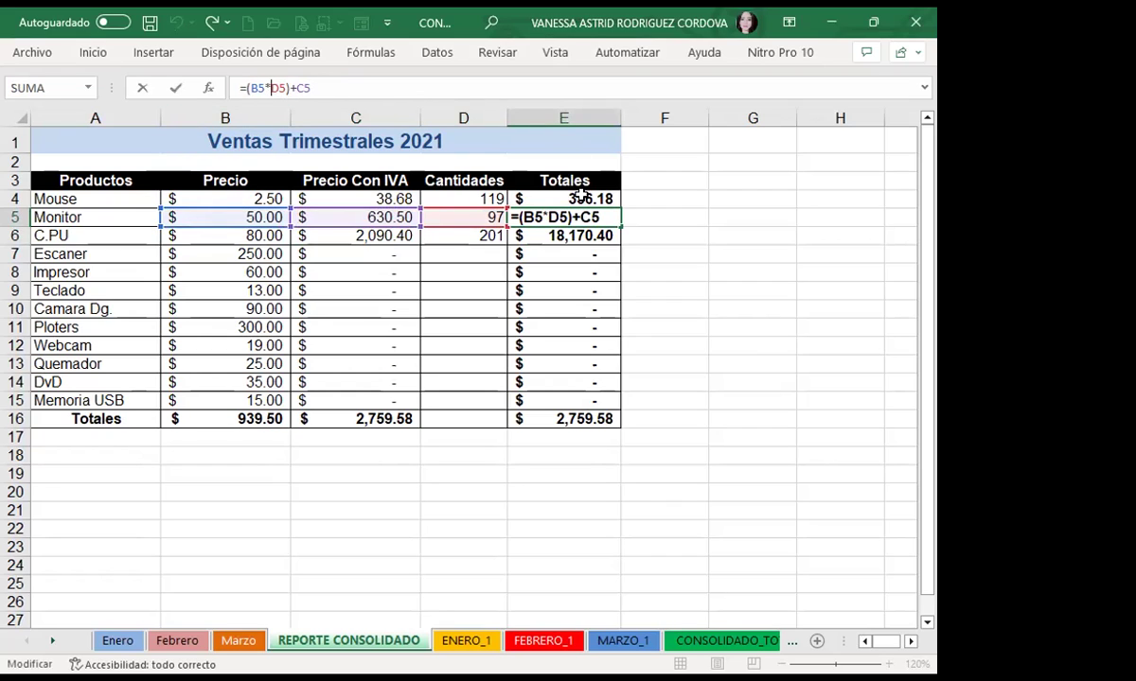
pyautogui.press('Return')
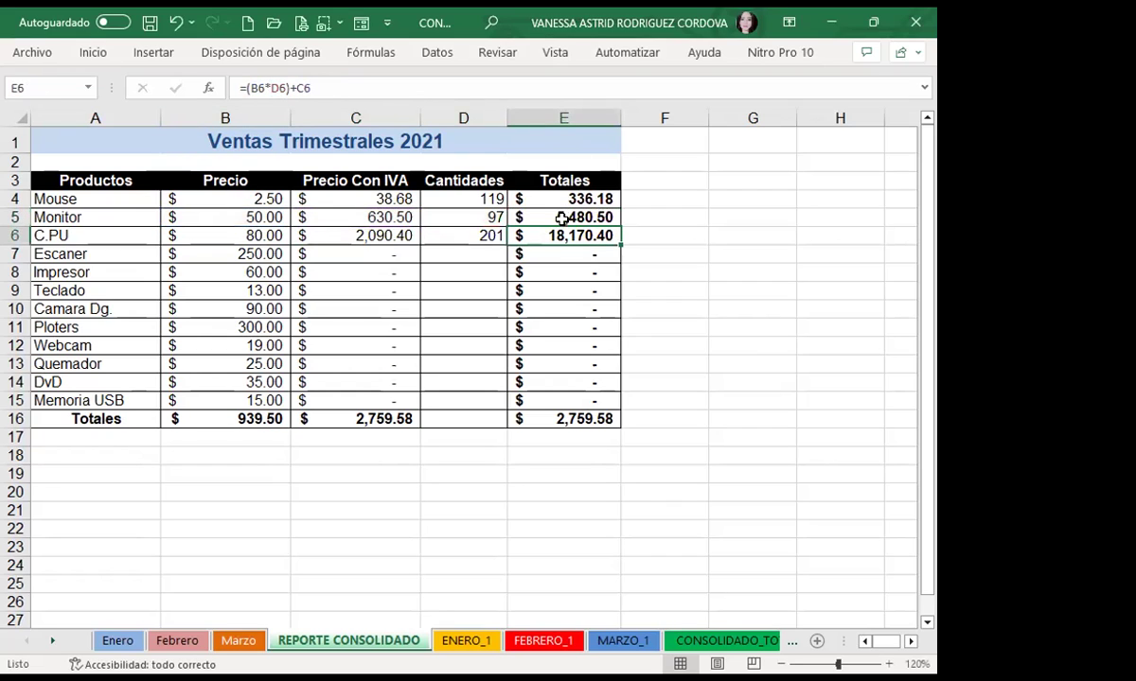
# Check the IVA formulas in column C and totals in E7, E9, E11, E14, then quantities D6–D7
pyautogui.click(563, 218)
pyautogui.click(337, 219)
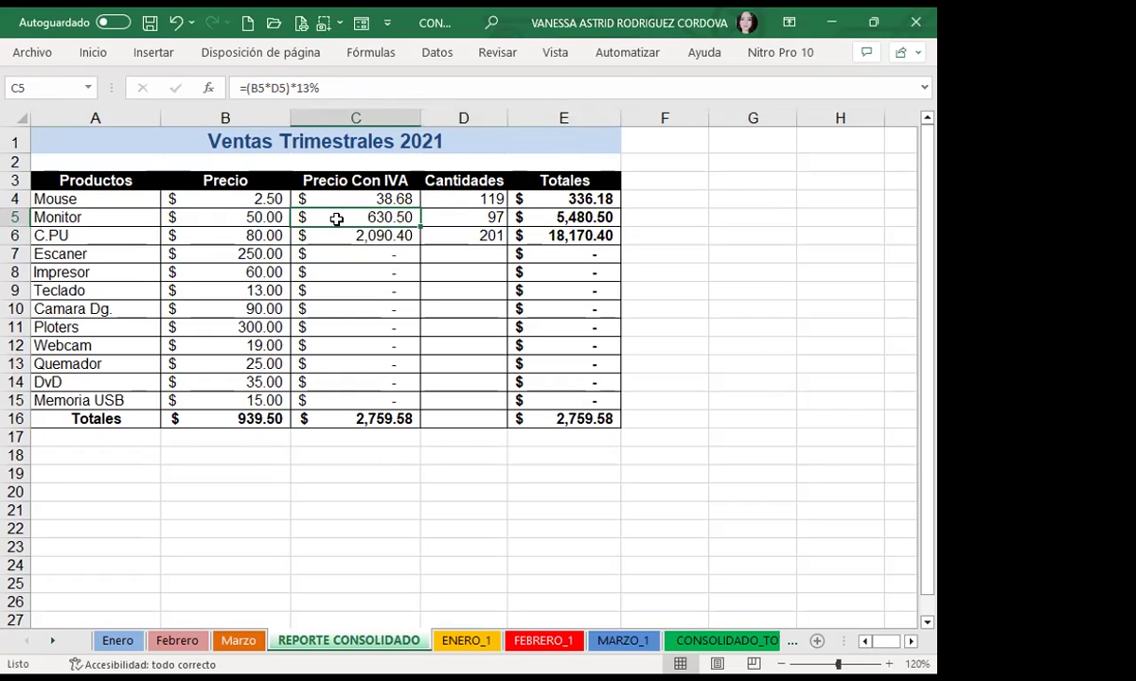
pyautogui.click(459, 256)
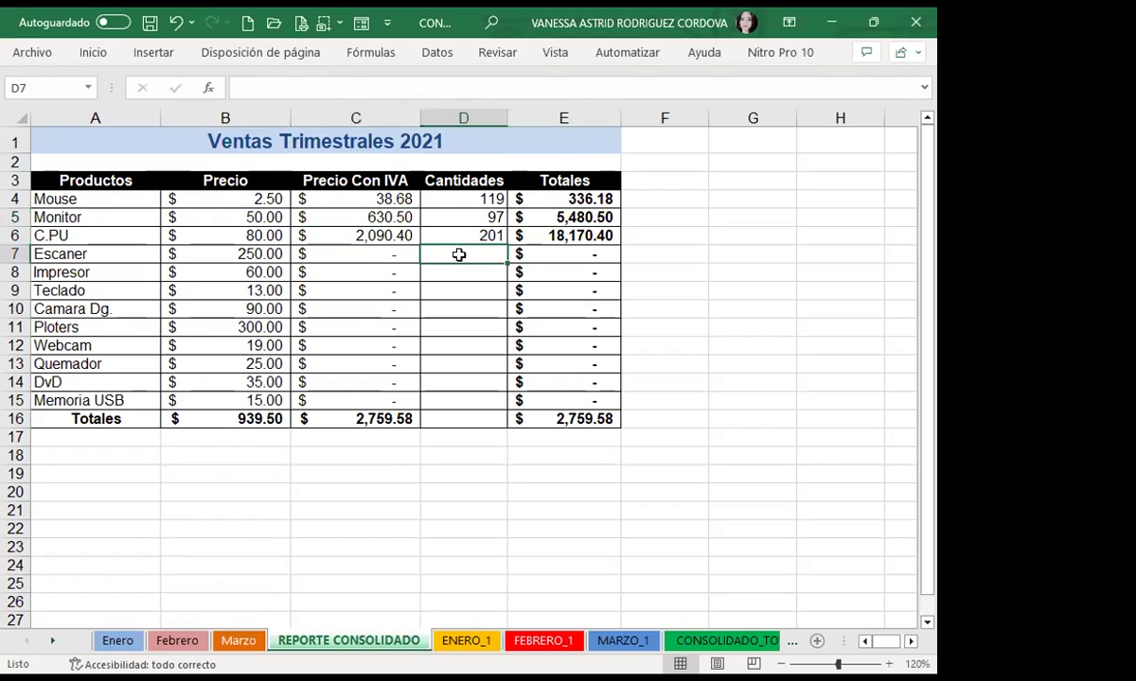
pyautogui.click(360, 254)
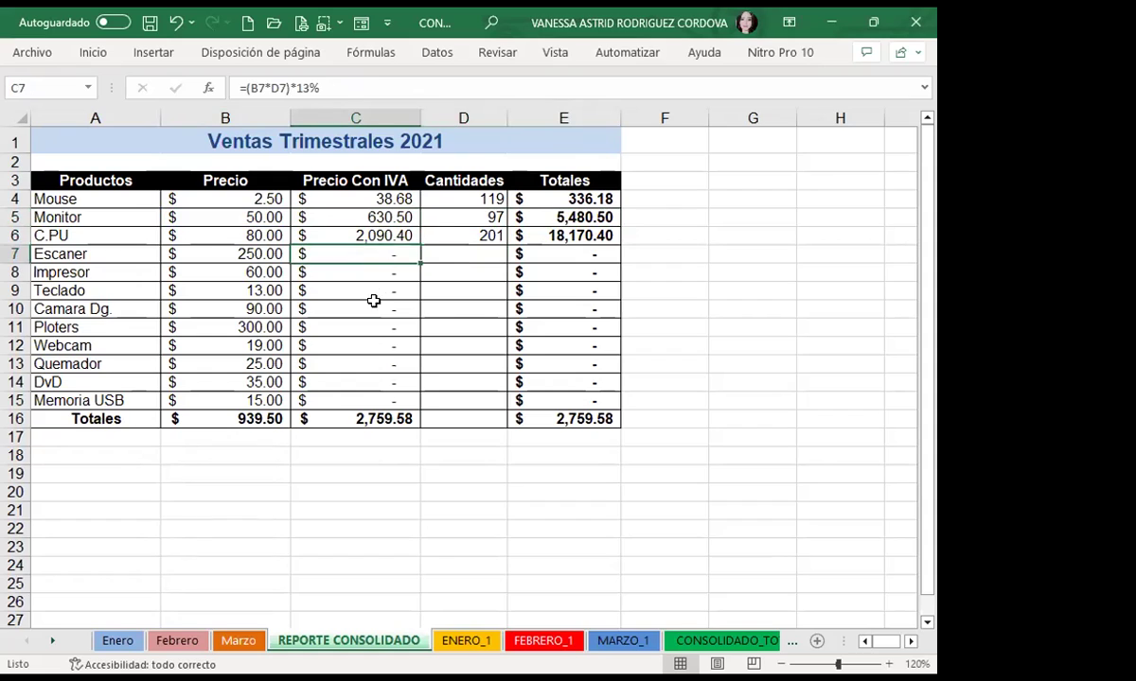
pyautogui.click(369, 371)
pyautogui.click(568, 255)
pyautogui.click(563, 288)
pyautogui.click(563, 328)
pyautogui.click(554, 382)
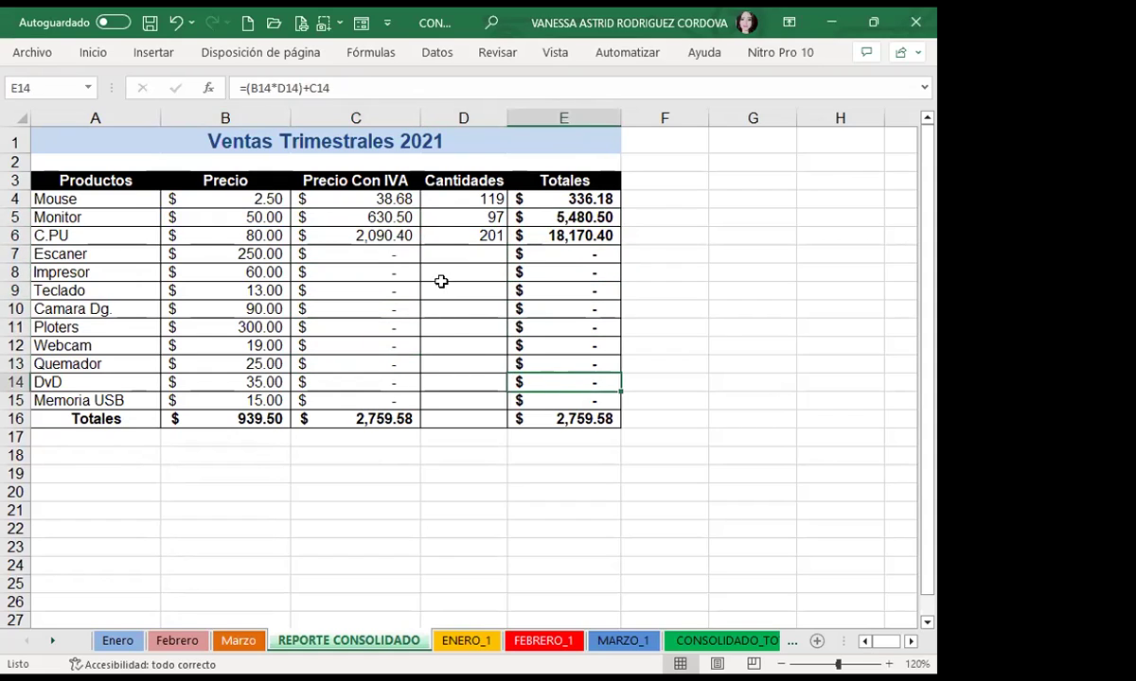
pyautogui.click(455, 243)
pyautogui.click(449, 256)
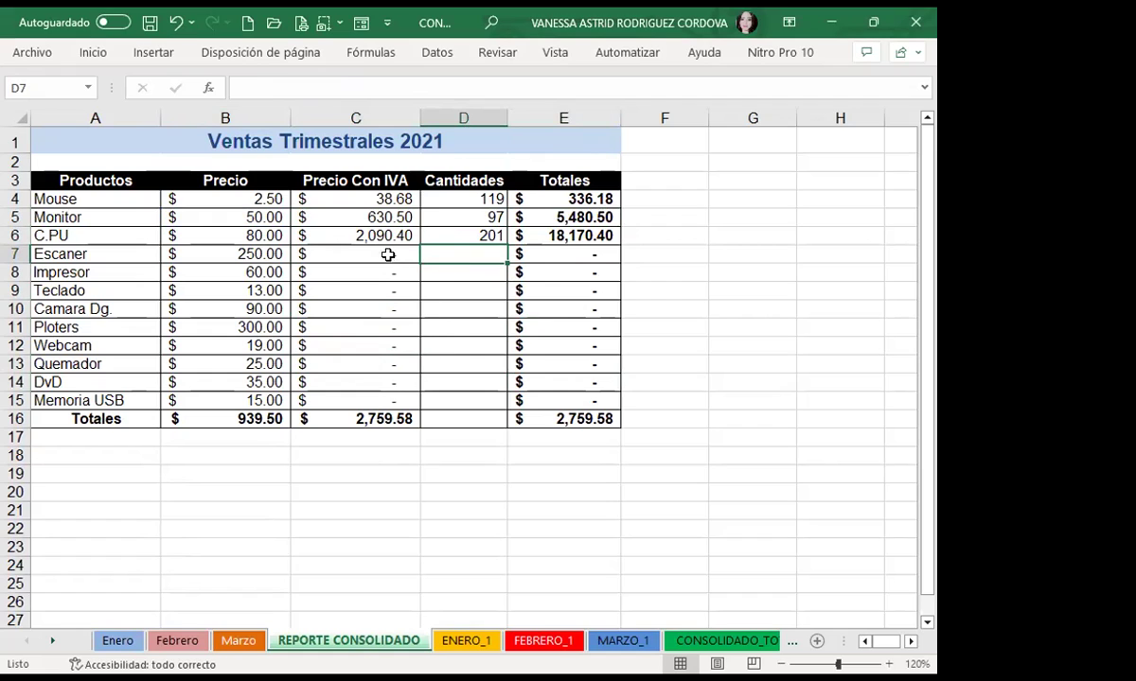
# Review the Escaner values on the Enero, Febrero and Marzo sheets, then return to REPORTE CONSOLIDADO
pyautogui.click(118, 642)
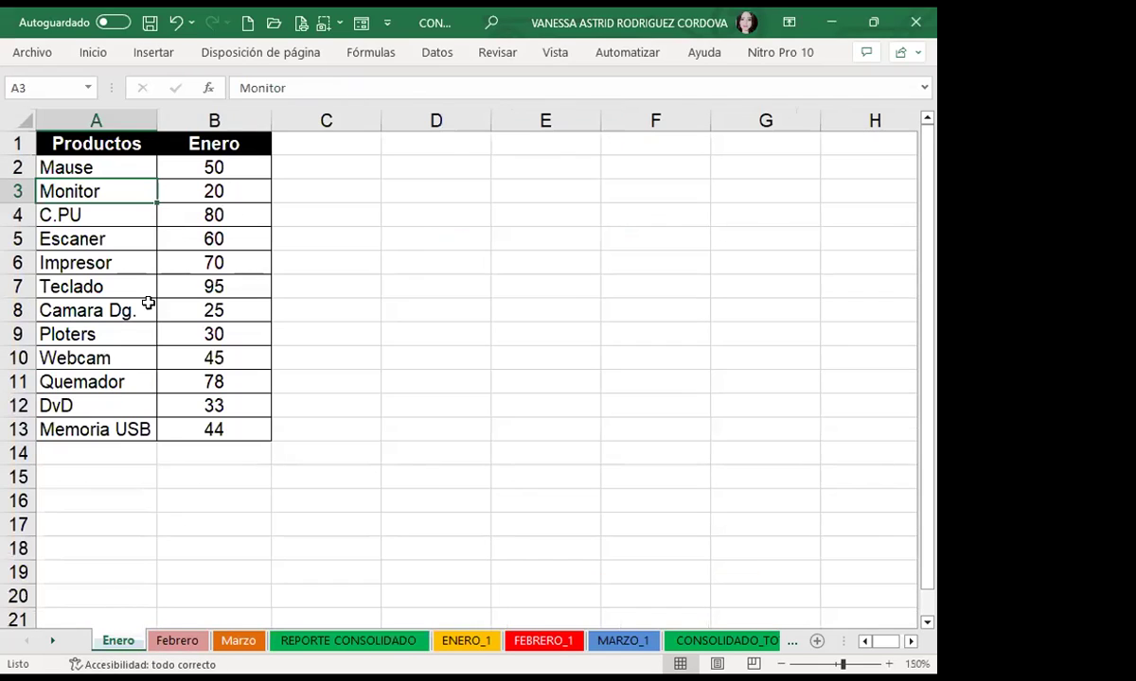
pyautogui.click(178, 233)
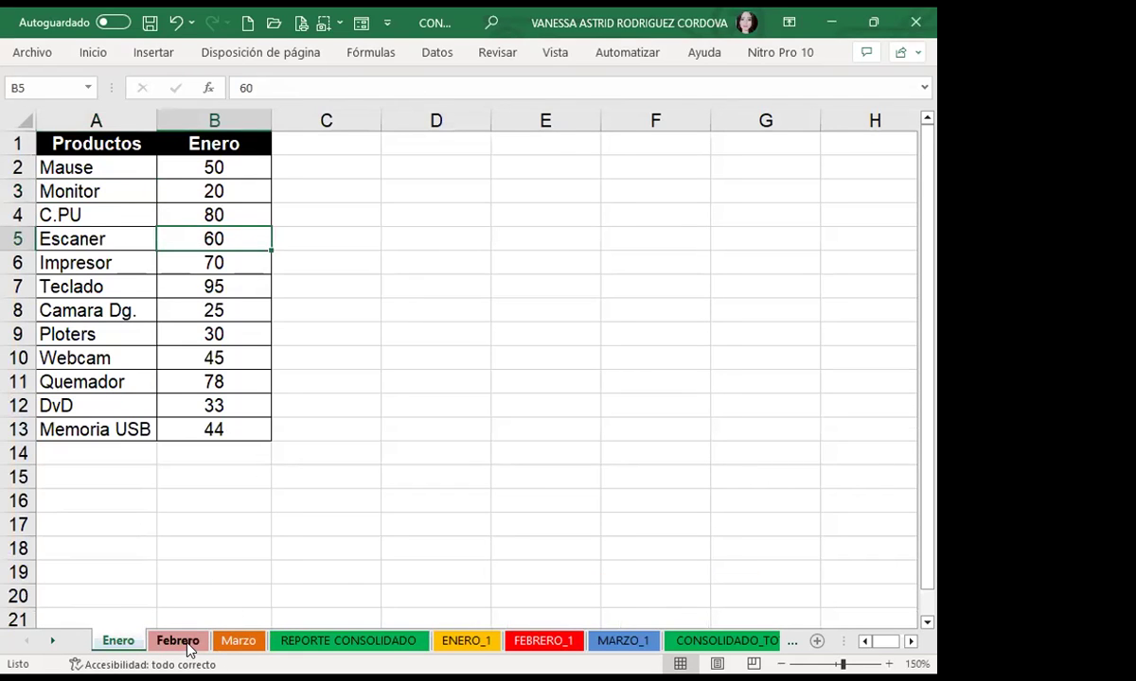
pyautogui.click(188, 649)
pyautogui.click(207, 234)
pyautogui.click(257, 646)
pyautogui.click(284, 642)
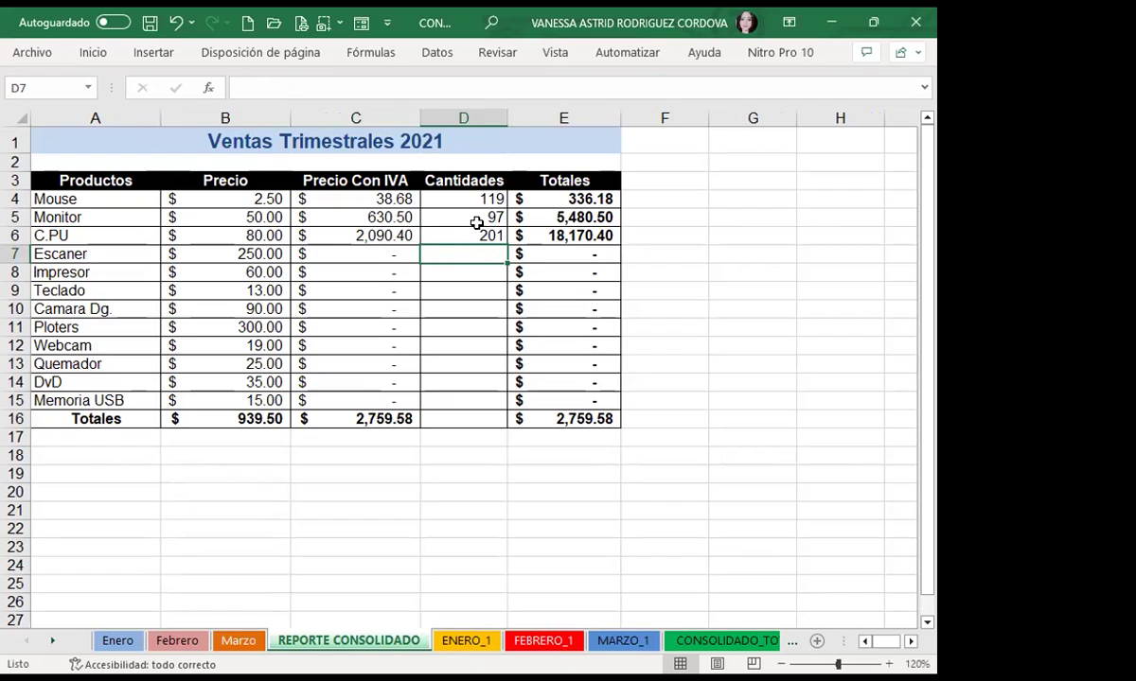
pyautogui.click(451, 235)
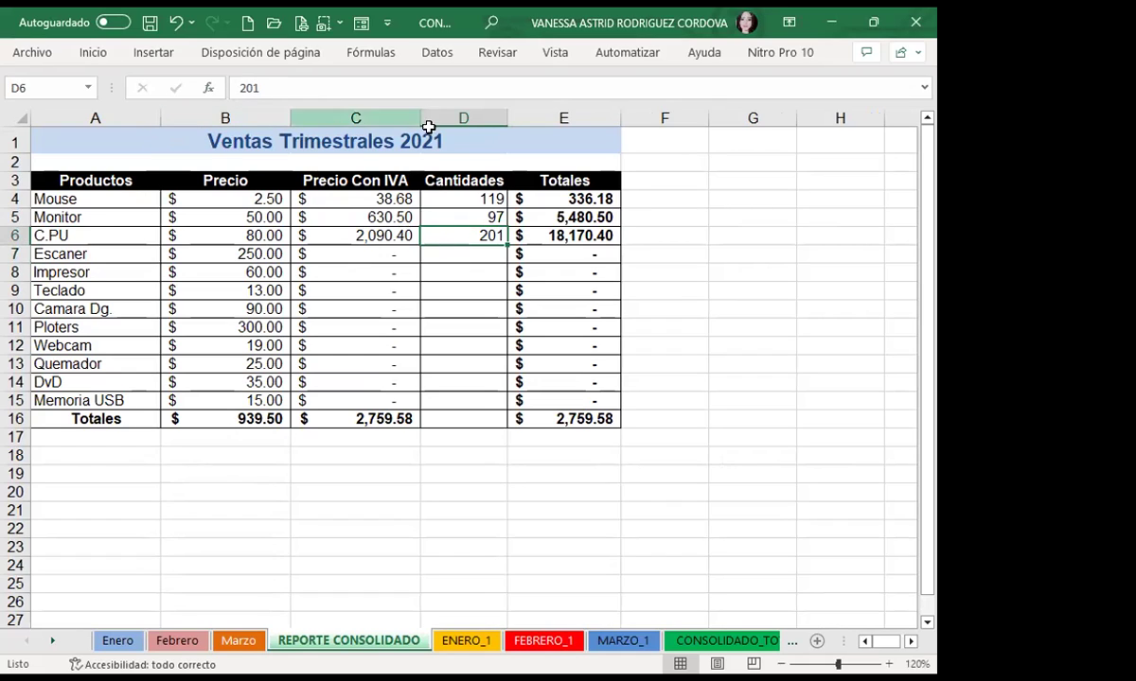
pyautogui.click(459, 215)
pyautogui.click(443, 200)
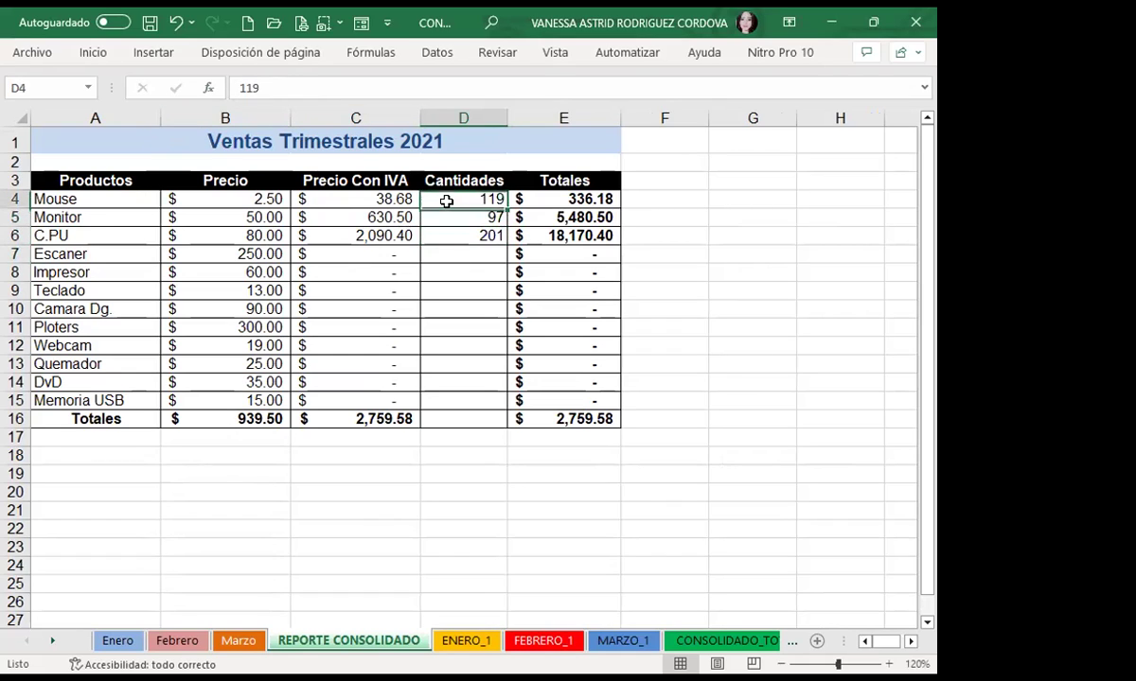
pyautogui.click(435, 213)
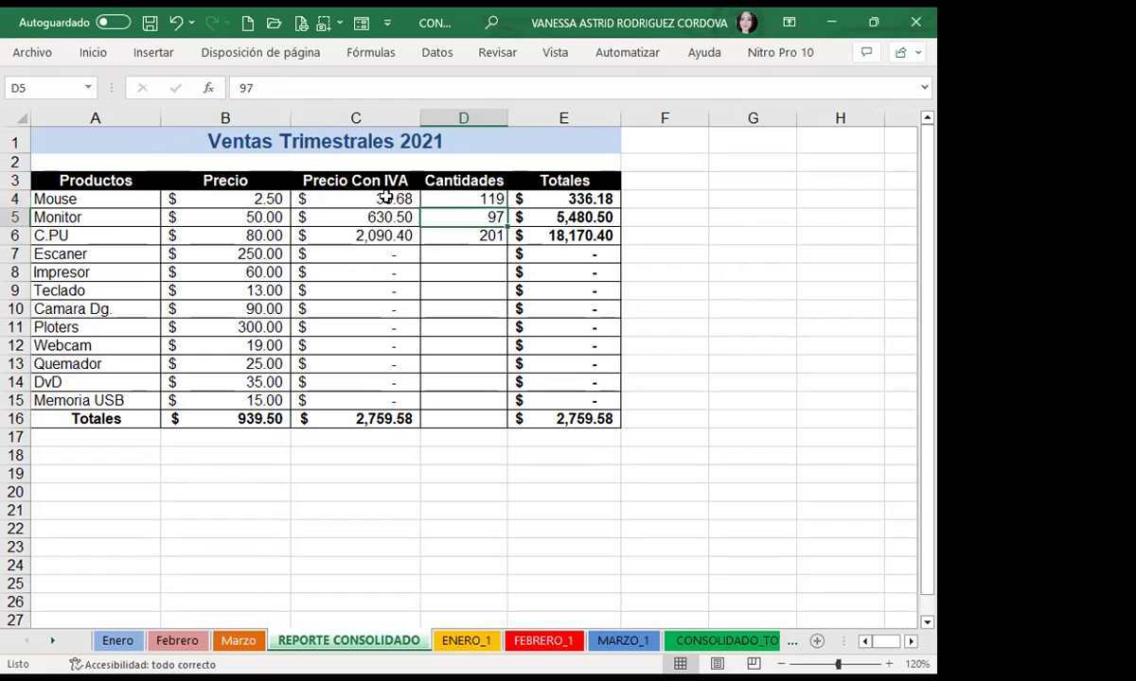
pyautogui.click(264, 85)
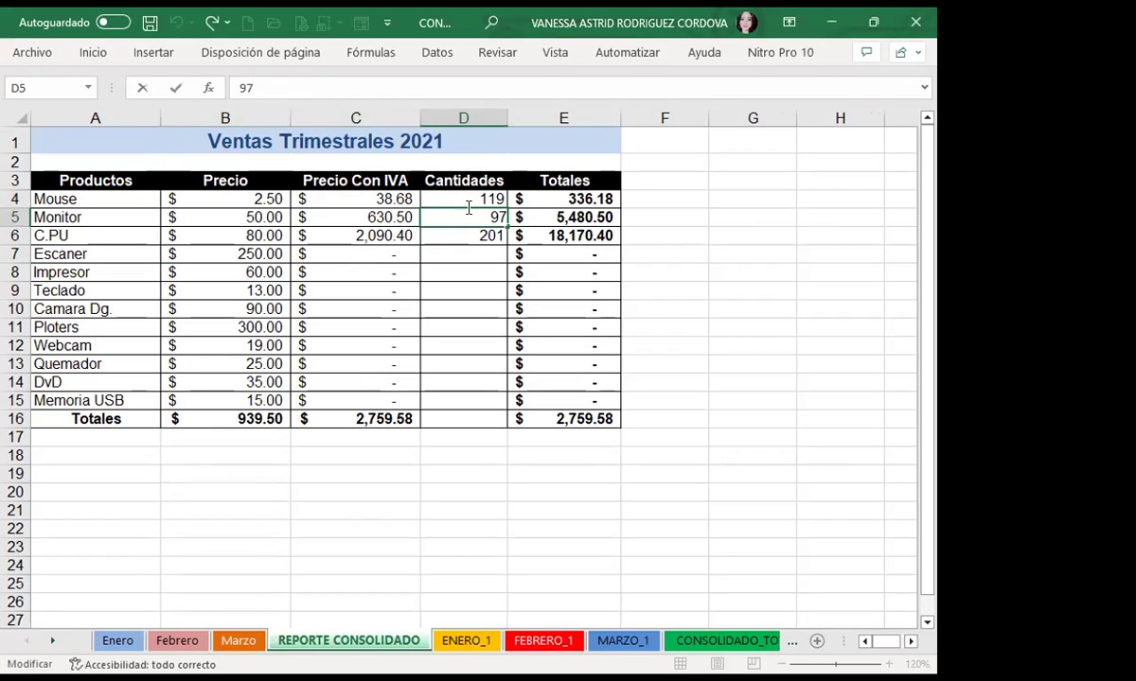
pyautogui.press('Return')
pyautogui.click(441, 196)
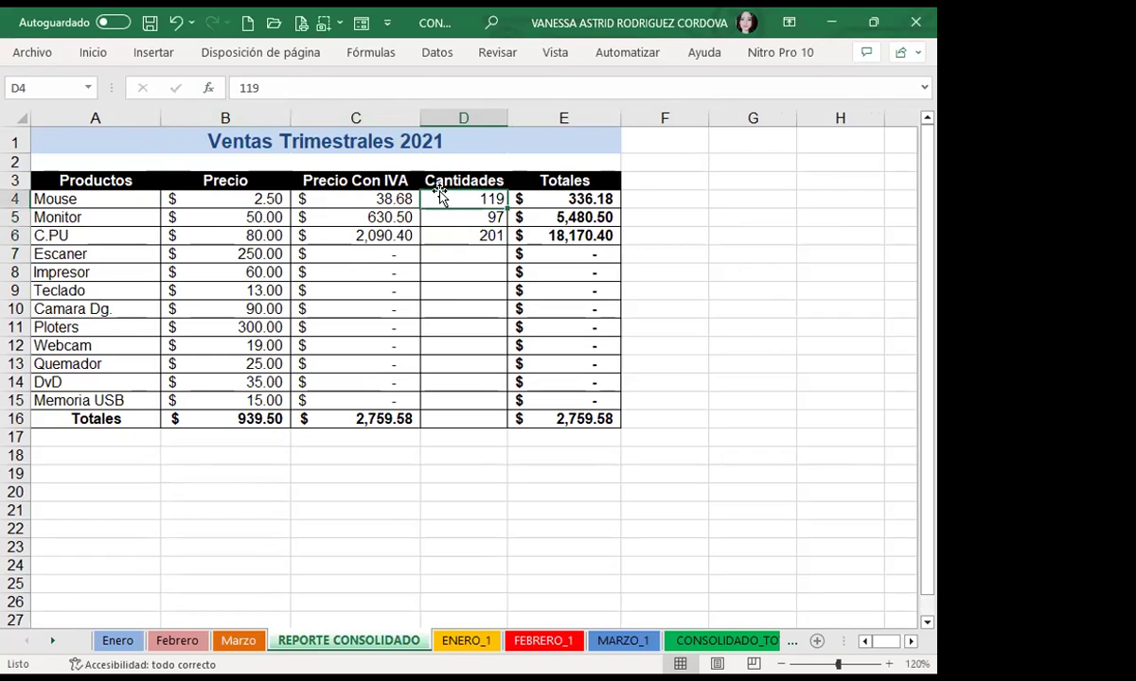
pyautogui.click(455, 254)
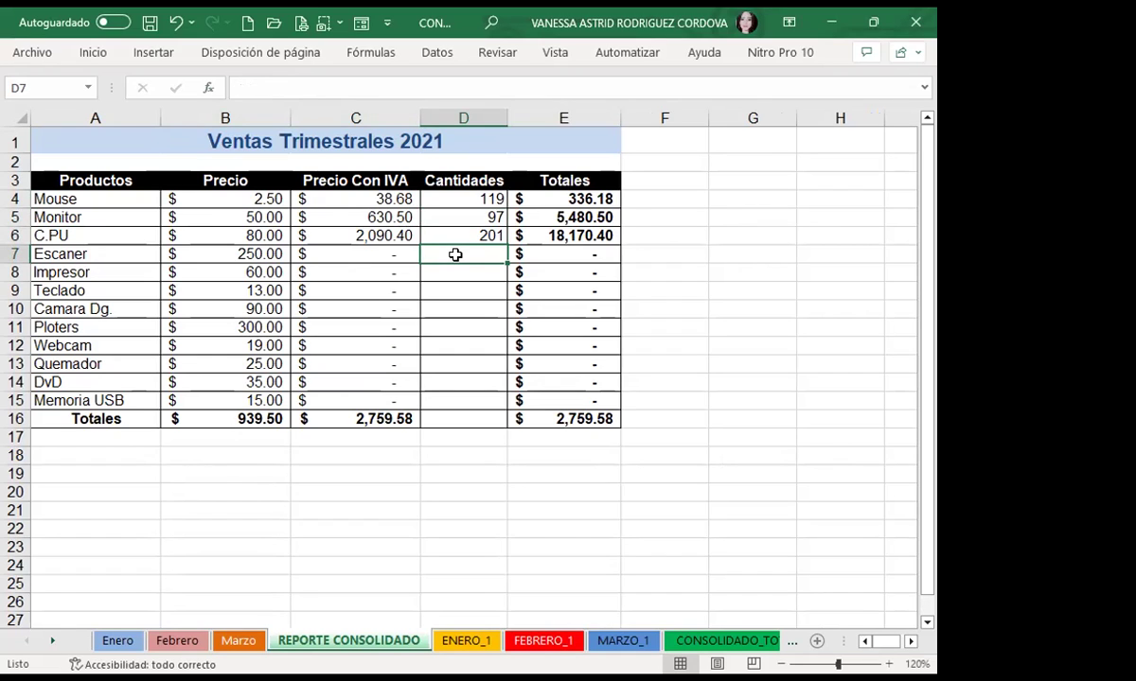
# Pin the Datos ribbon with Ctrl+F1 and open Consolidar, summing B5 from Enero, Febrero and Marzo
pyautogui.click(428, 59)
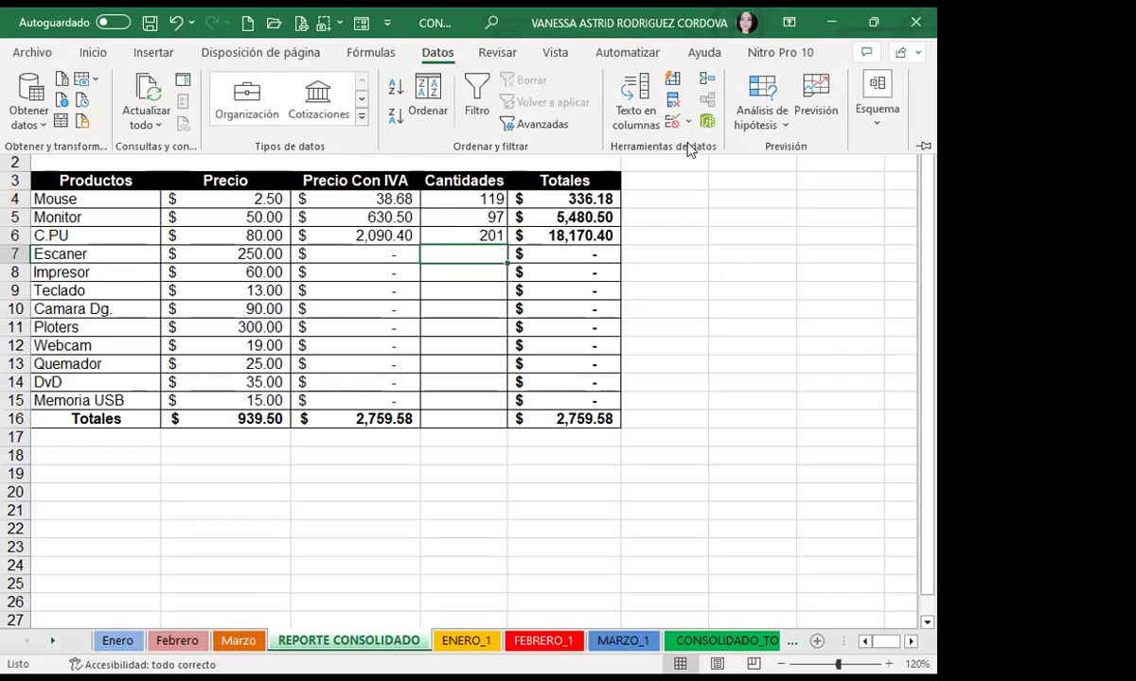
pyautogui.press('Escape')
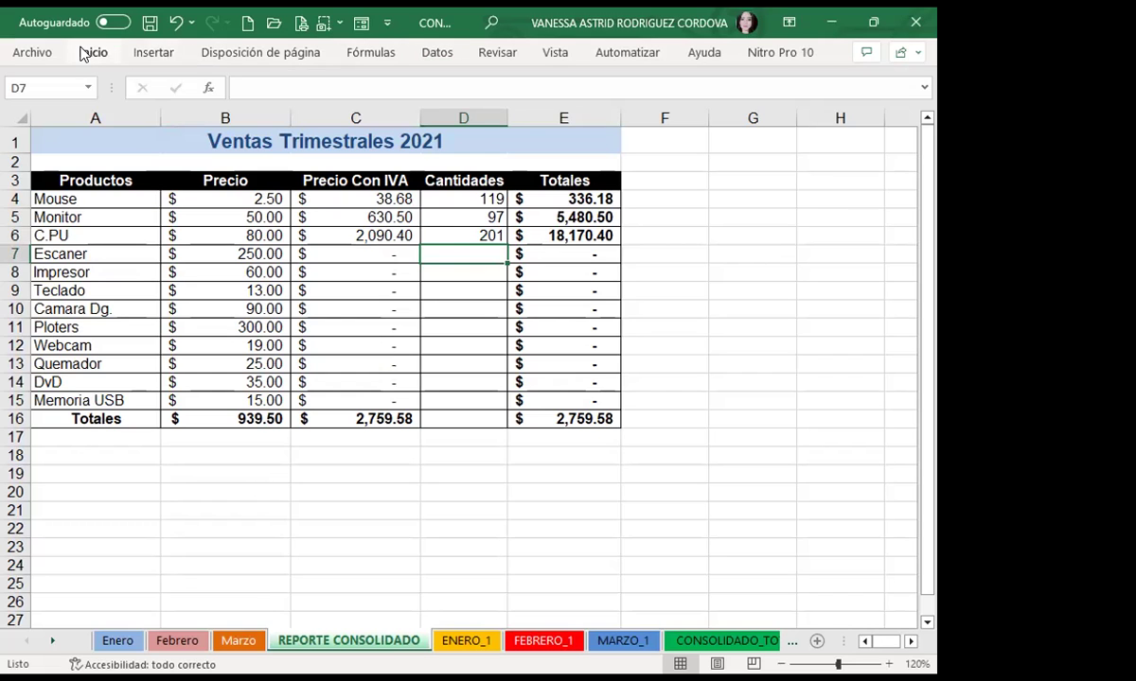
pyautogui.hotkey('ctrl', 'F1')
pyautogui.click(440, 53)
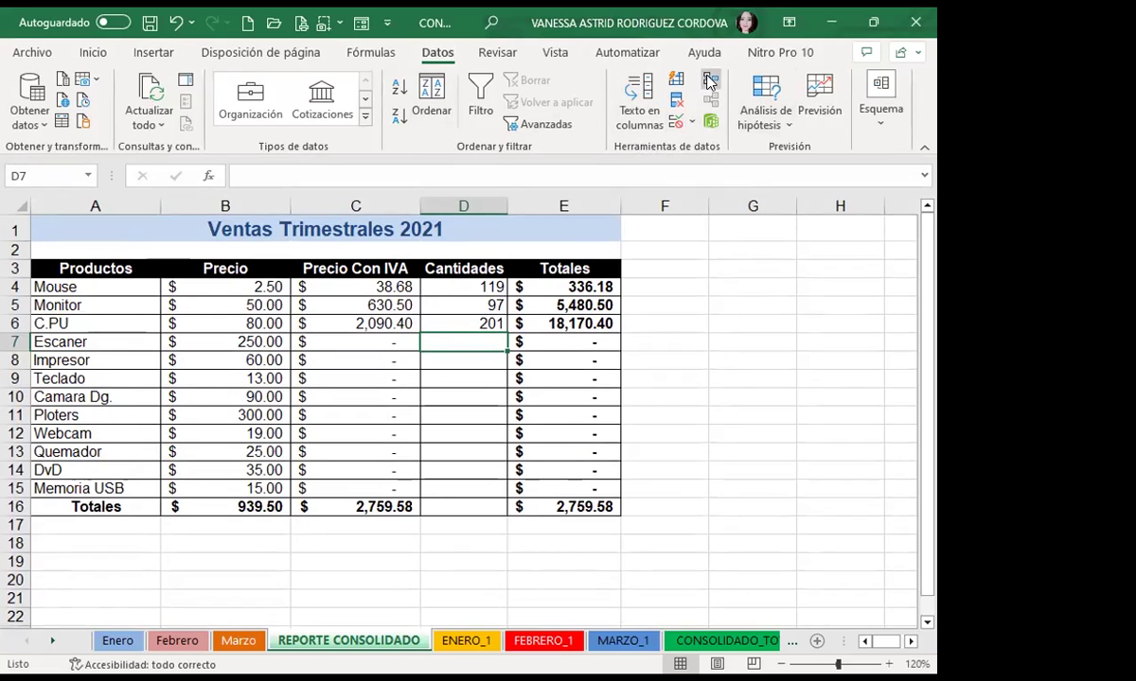
pyautogui.click(710, 81)
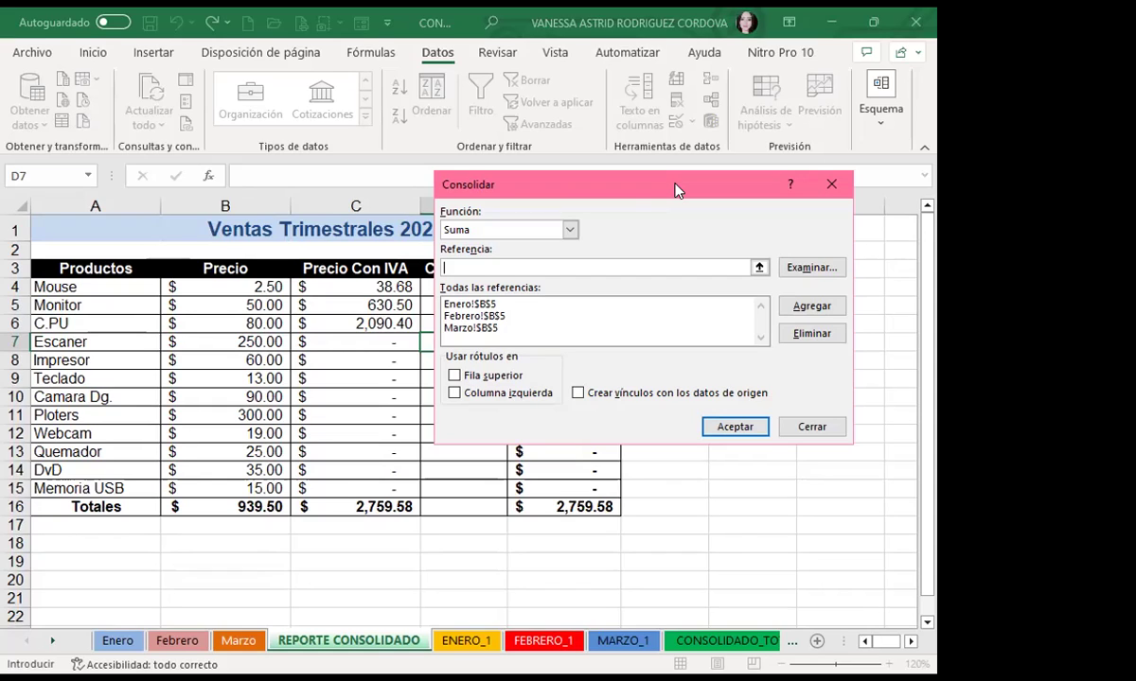
# Remove the Enero!$B$5, Febrero!$B$5 and Marzo!$B$5 references from the Consolidar source list
pyautogui.click(520, 302)
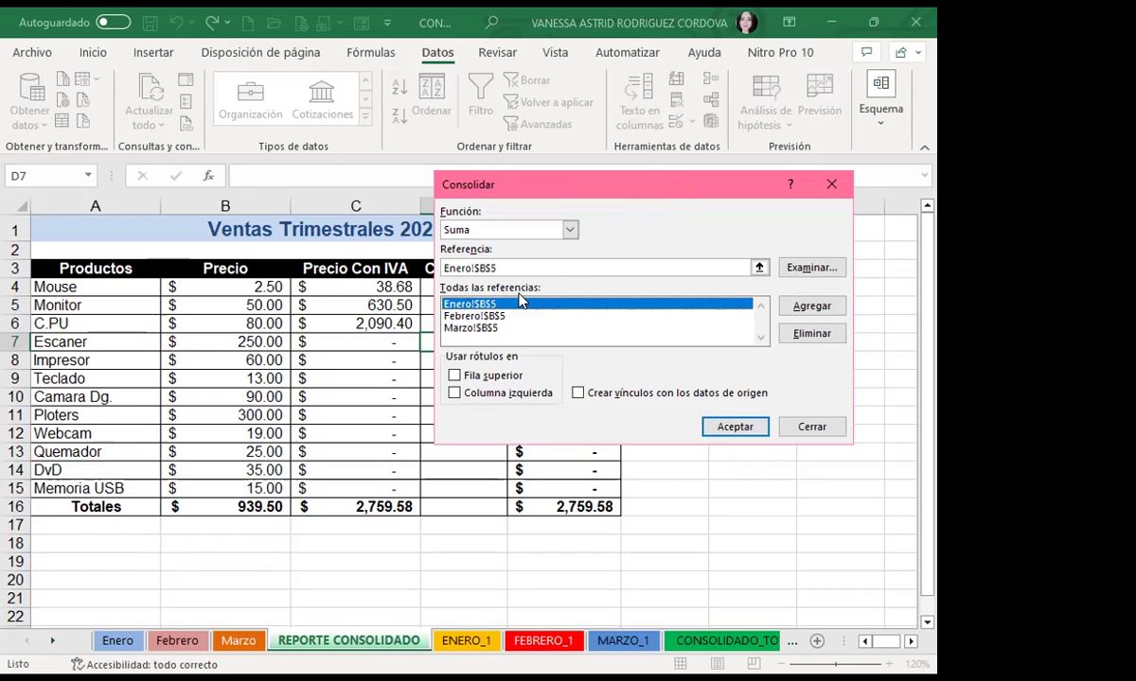
pyautogui.click(802, 336)
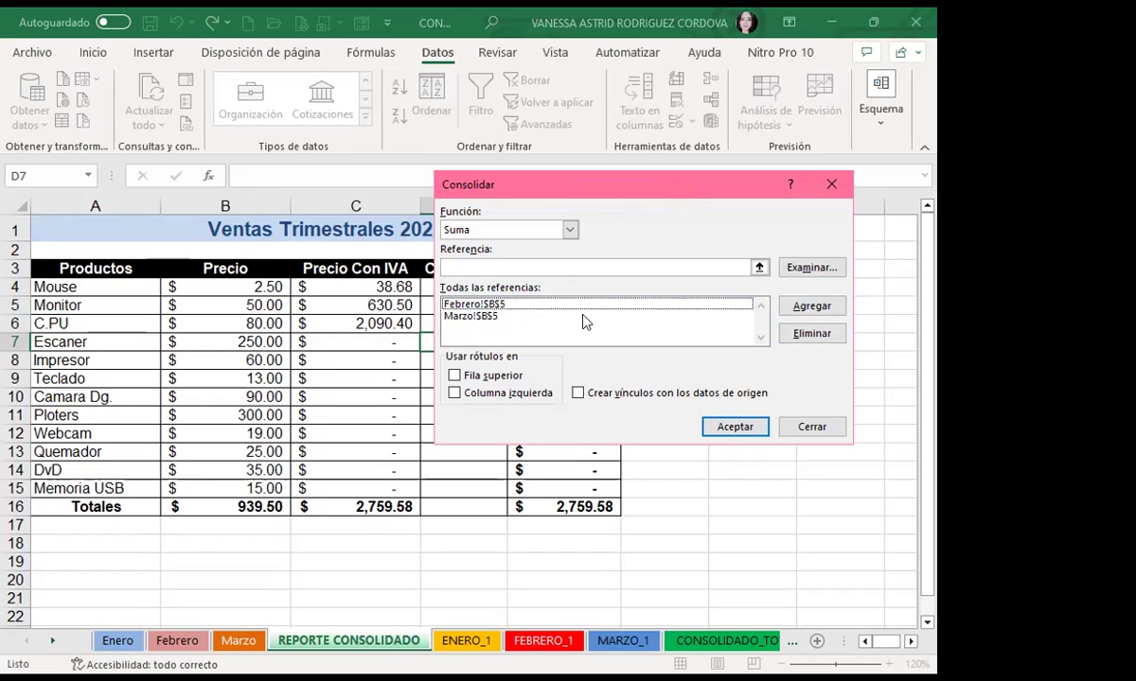
pyautogui.click(530, 304)
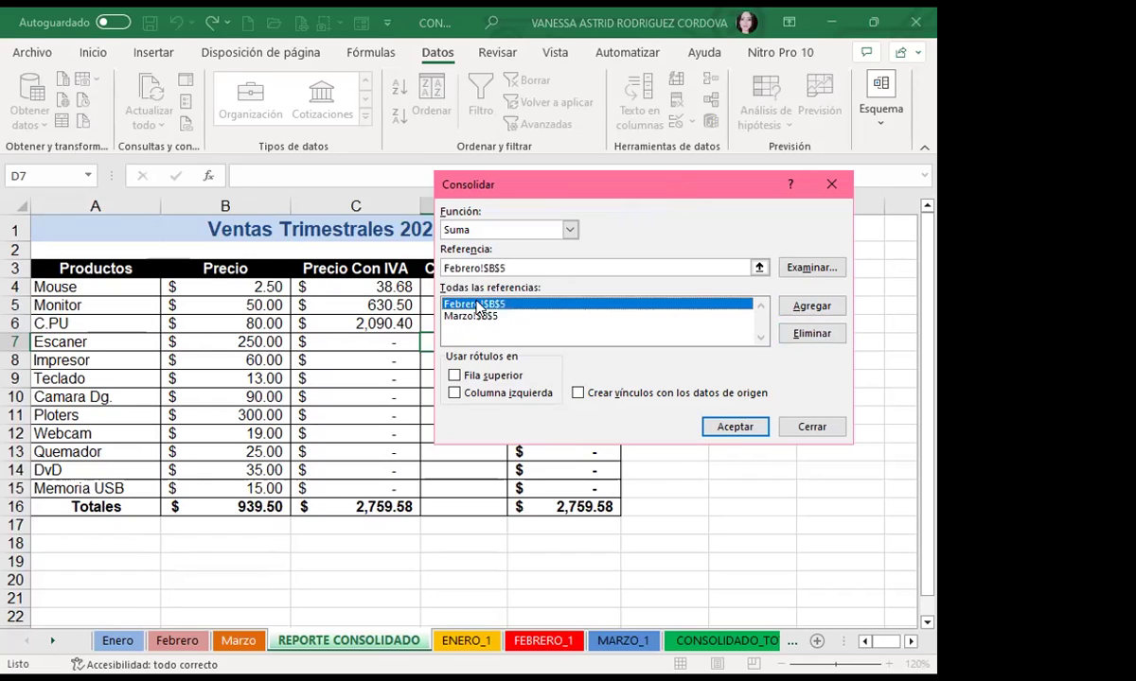
pyautogui.click(820, 337)
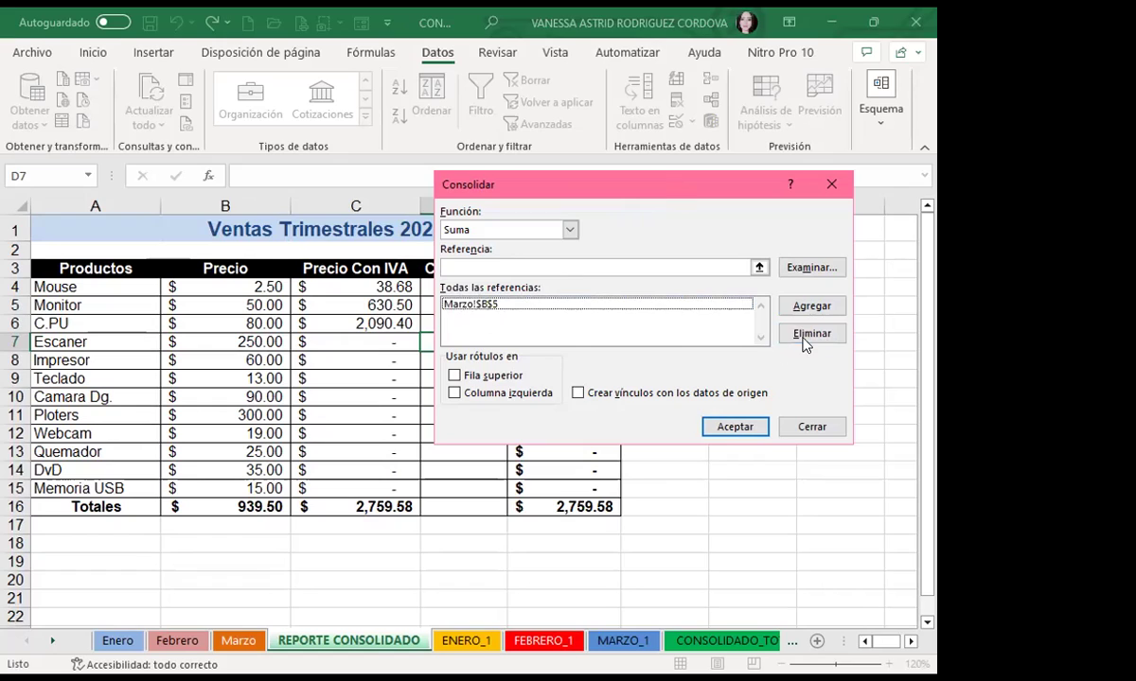
pyautogui.click(471, 308)
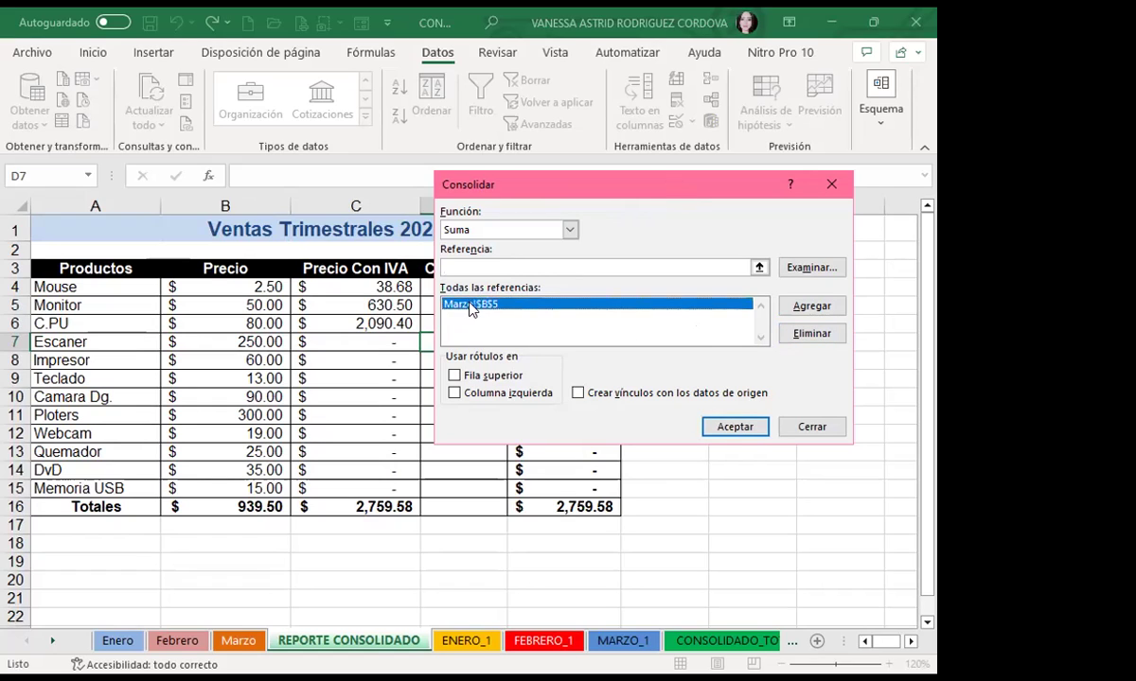
pyautogui.click(800, 334)
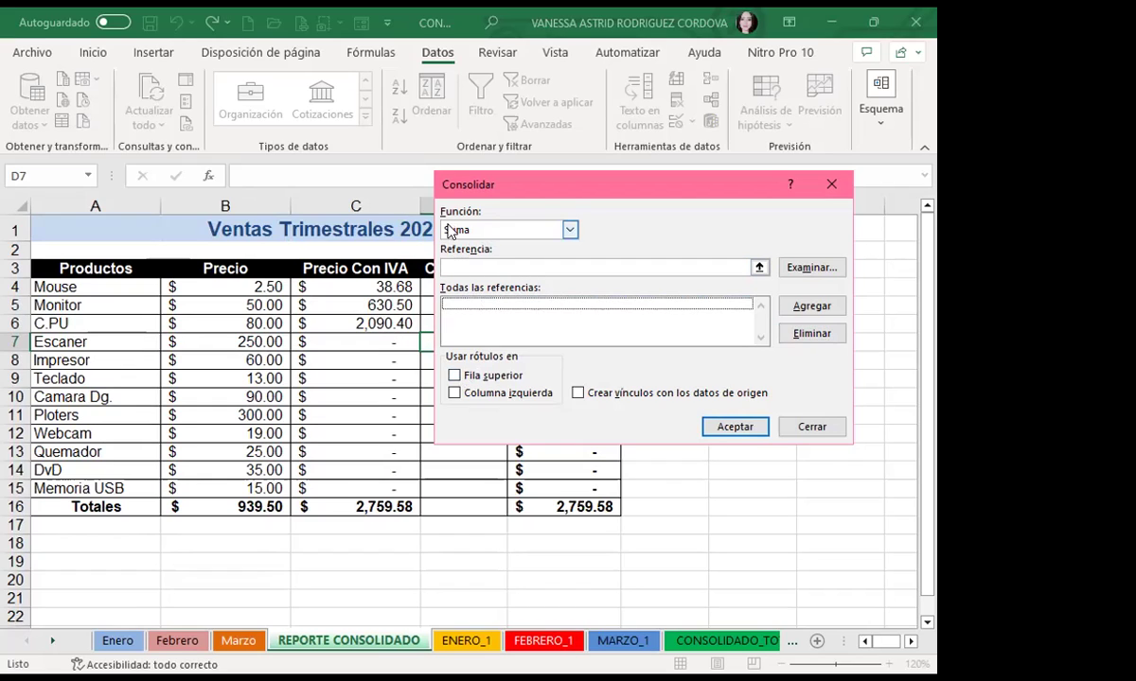
# Keep Suma as the function and move the Consolidar dialog right to expose the Cantidades column
pyautogui.click(571, 231)
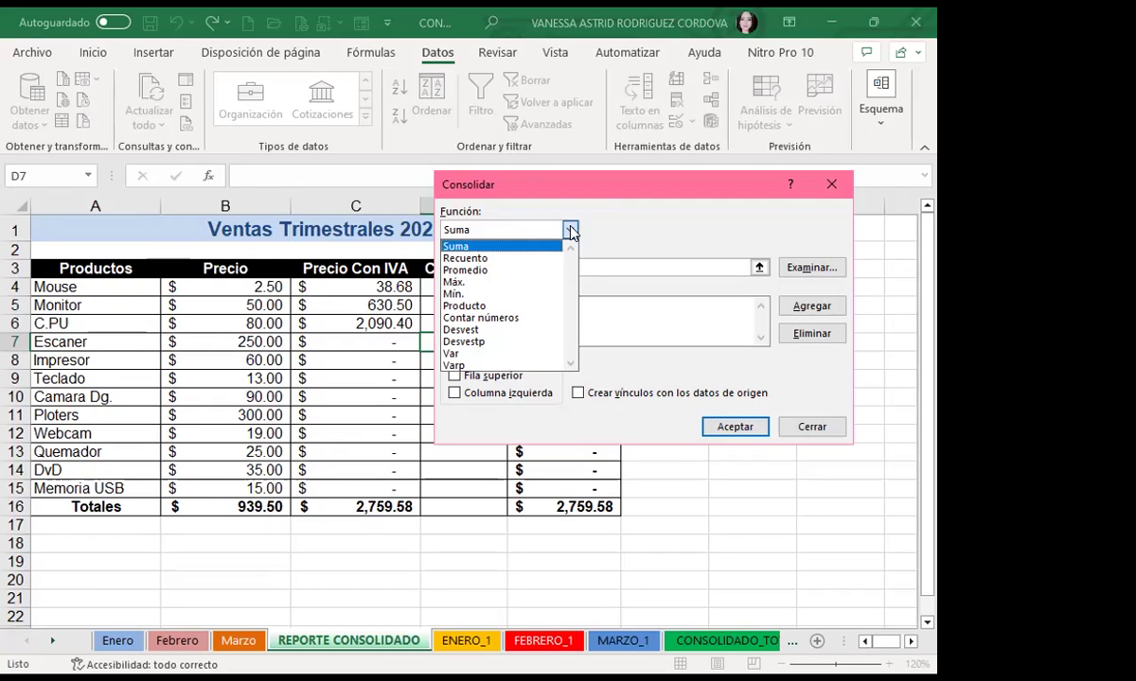
pyautogui.click(464, 248)
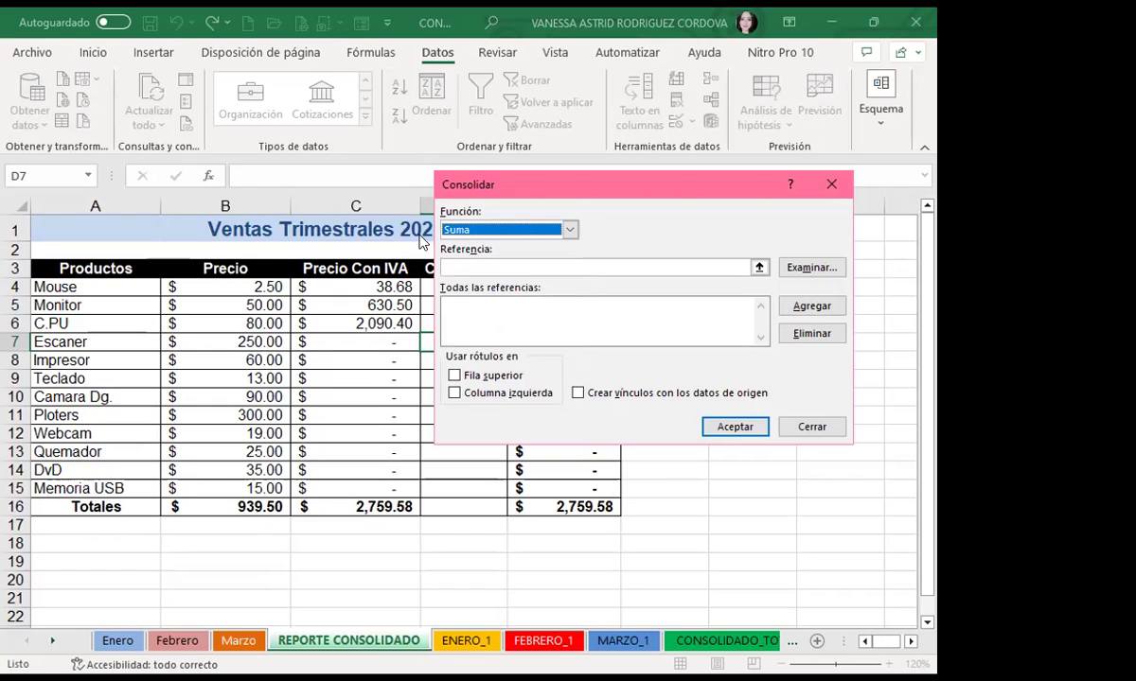
pyautogui.click(477, 266)
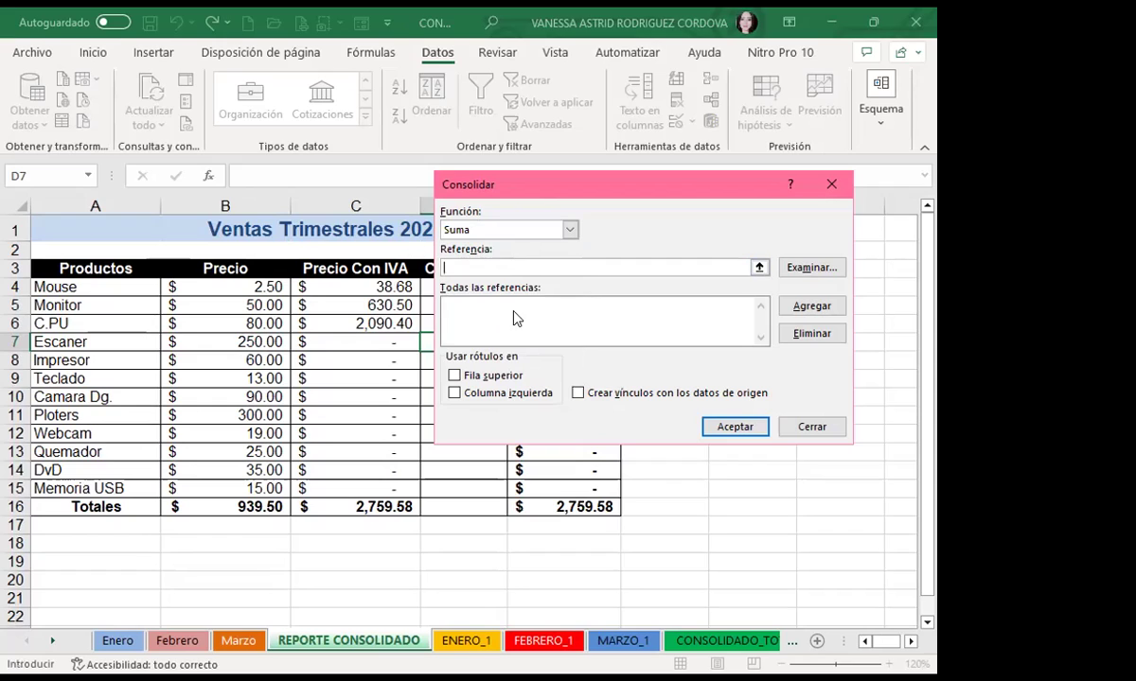
pyautogui.moveTo(543, 185); pyautogui.dragTo(674, 184)
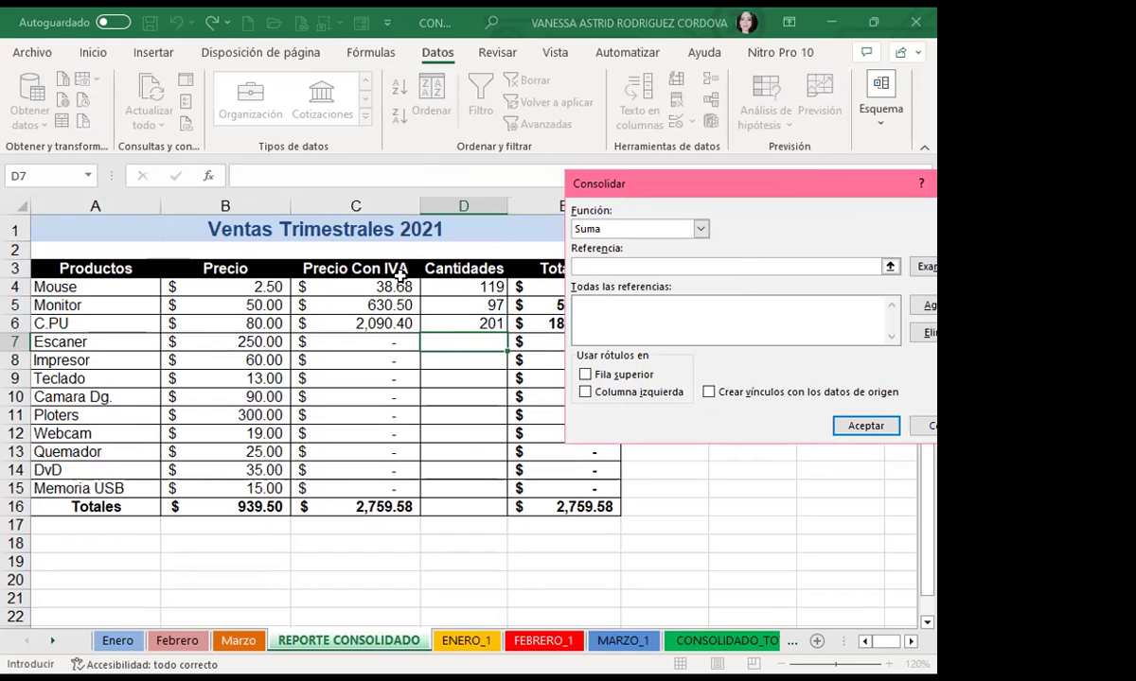
# Add Enero!$B$5, Febrero!$B$5 and Marzo!$B$5 as sources and consolidate, giving Escaner 236
pyautogui.click(106, 643)
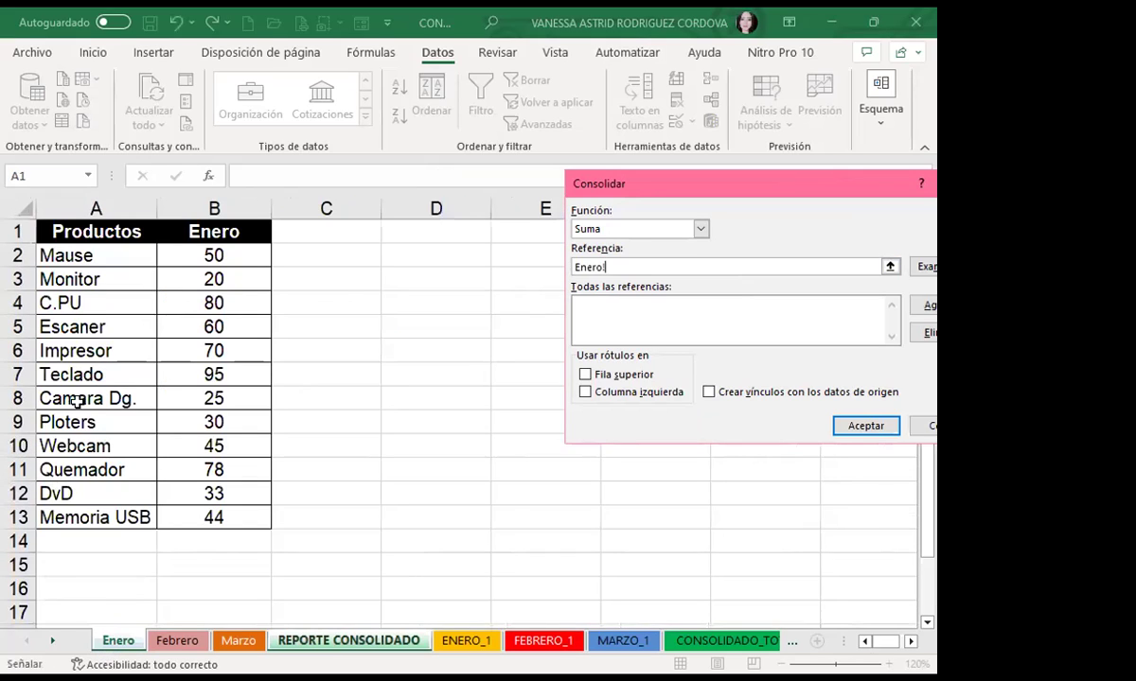
pyautogui.click(170, 327)
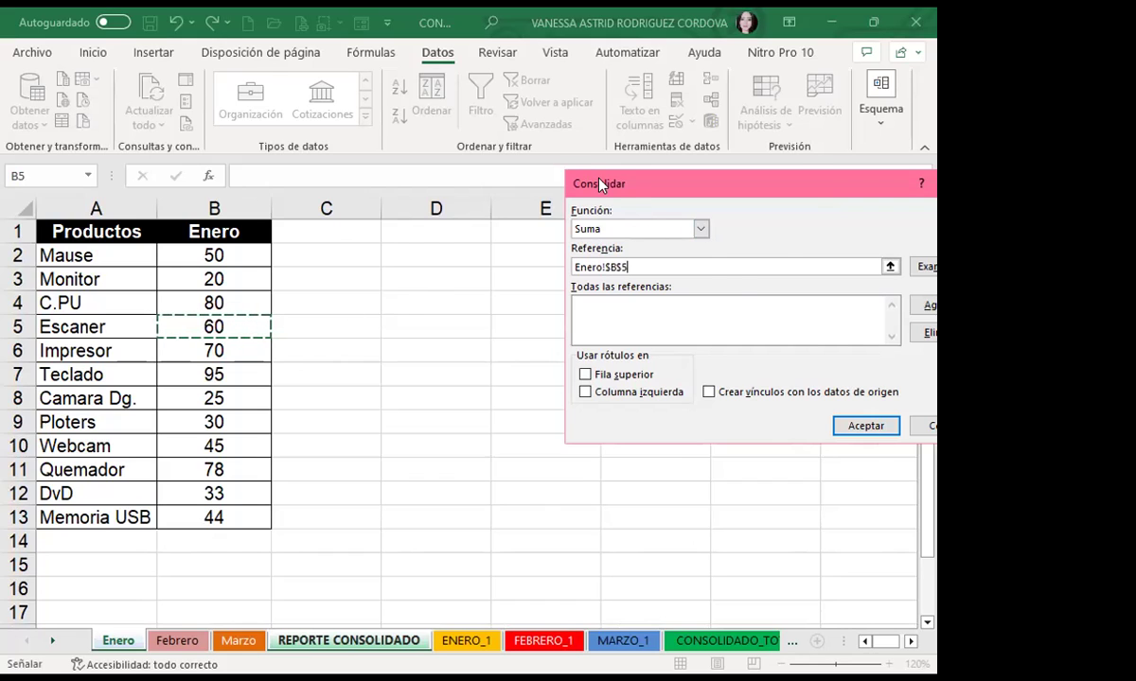
pyautogui.moveTo(601, 183); pyautogui.dragTo(595, 182)
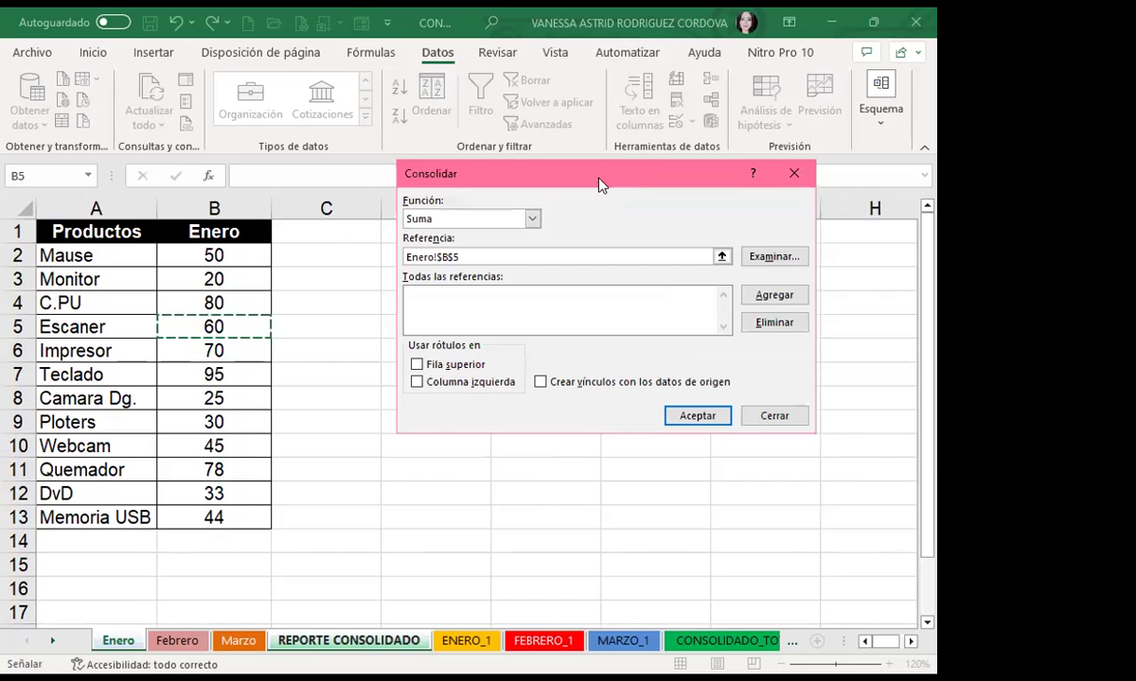
pyautogui.click(767, 296)
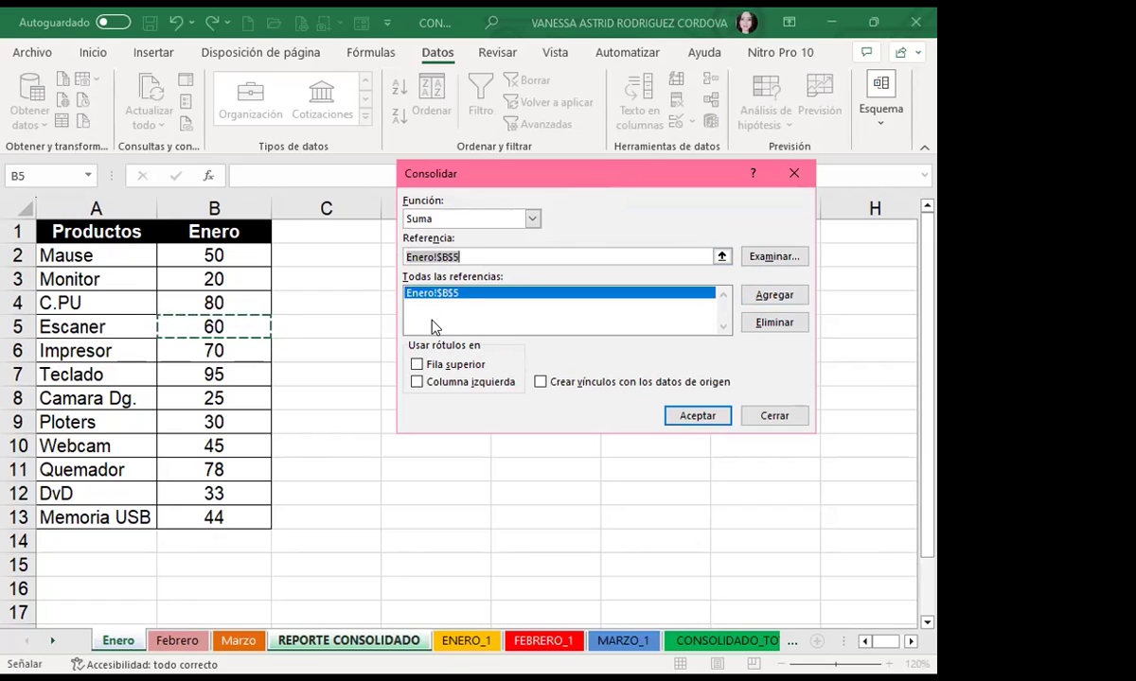
pyautogui.click(178, 641)
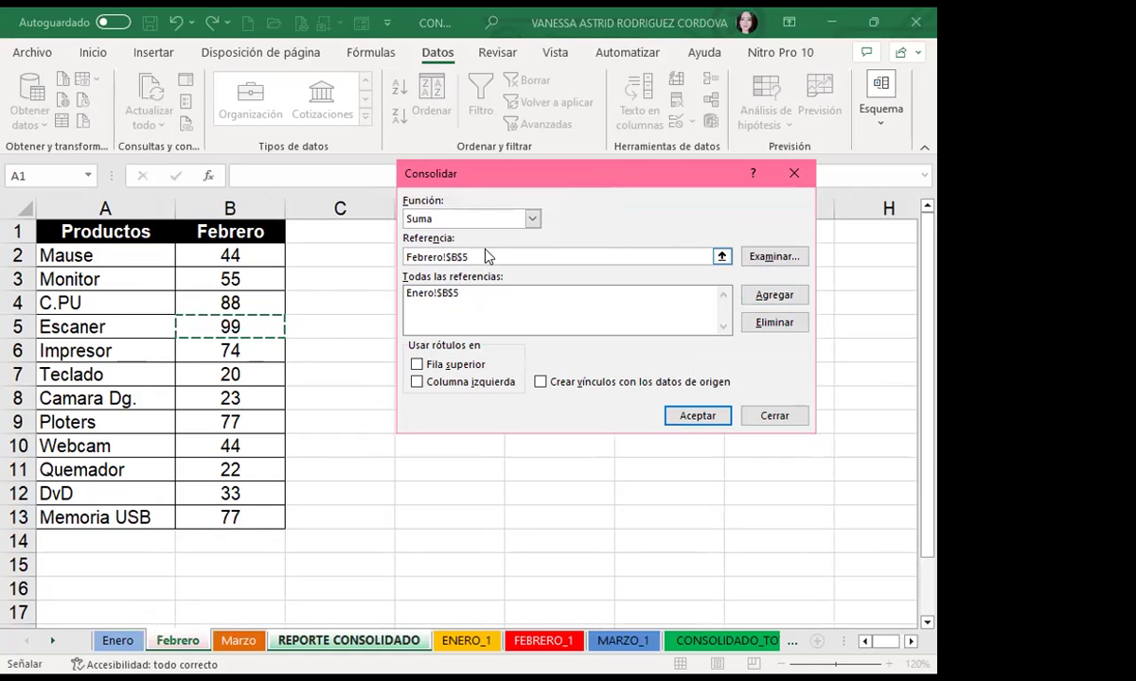
pyautogui.click(786, 299)
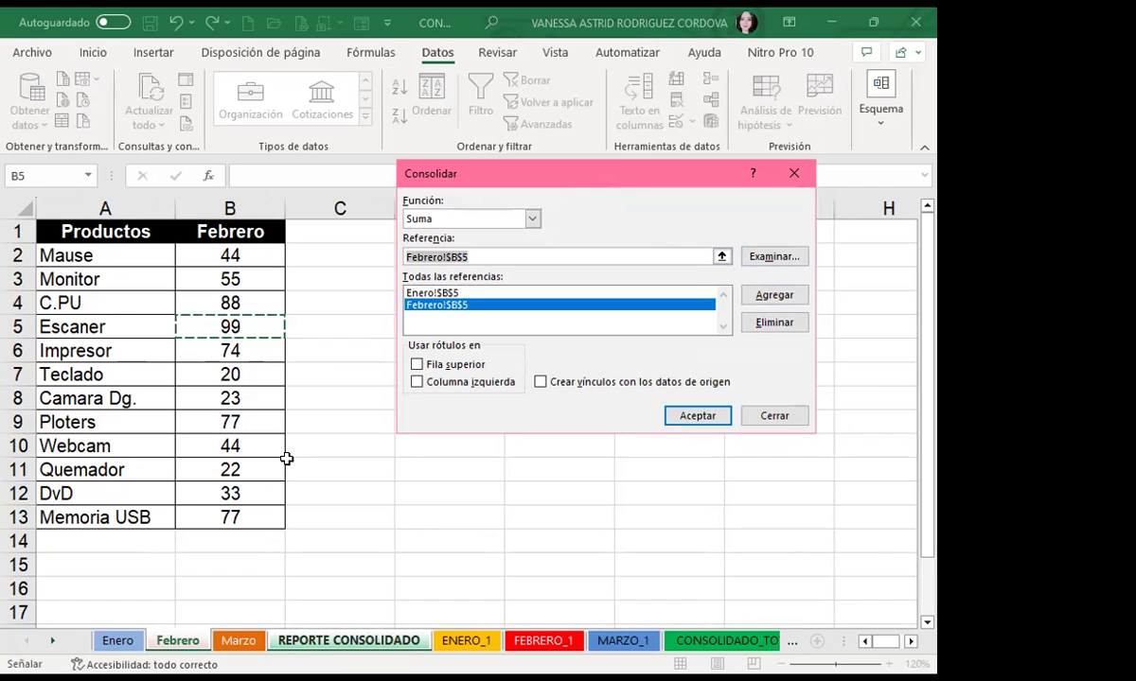
pyautogui.click(232, 643)
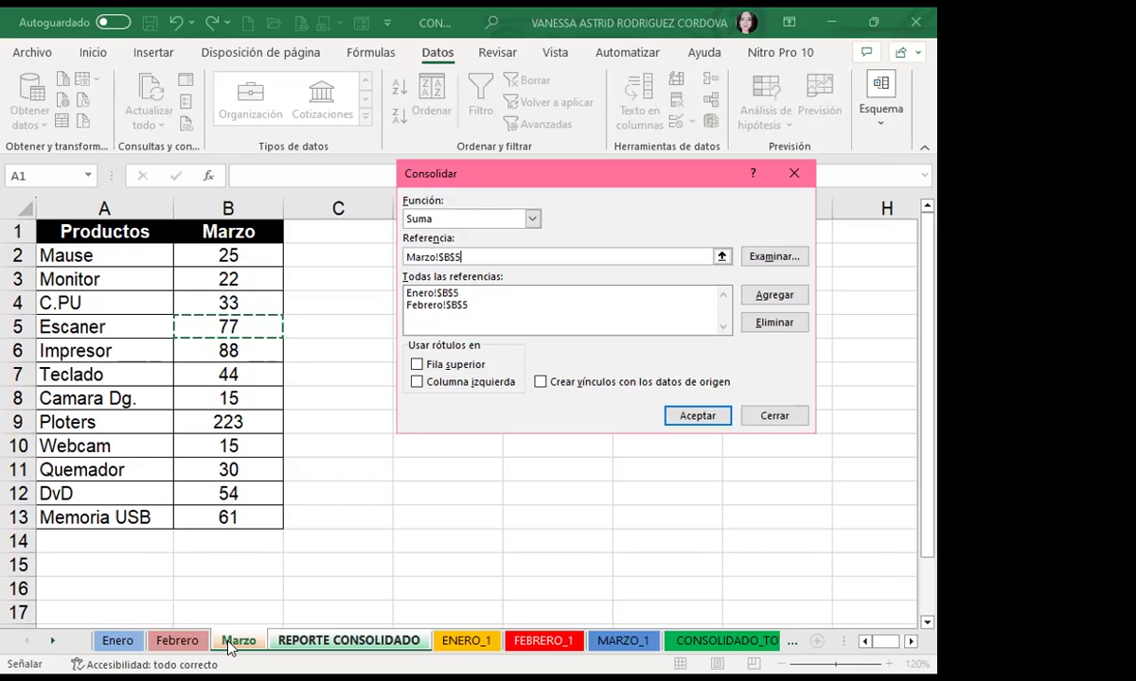
pyautogui.click(775, 295)
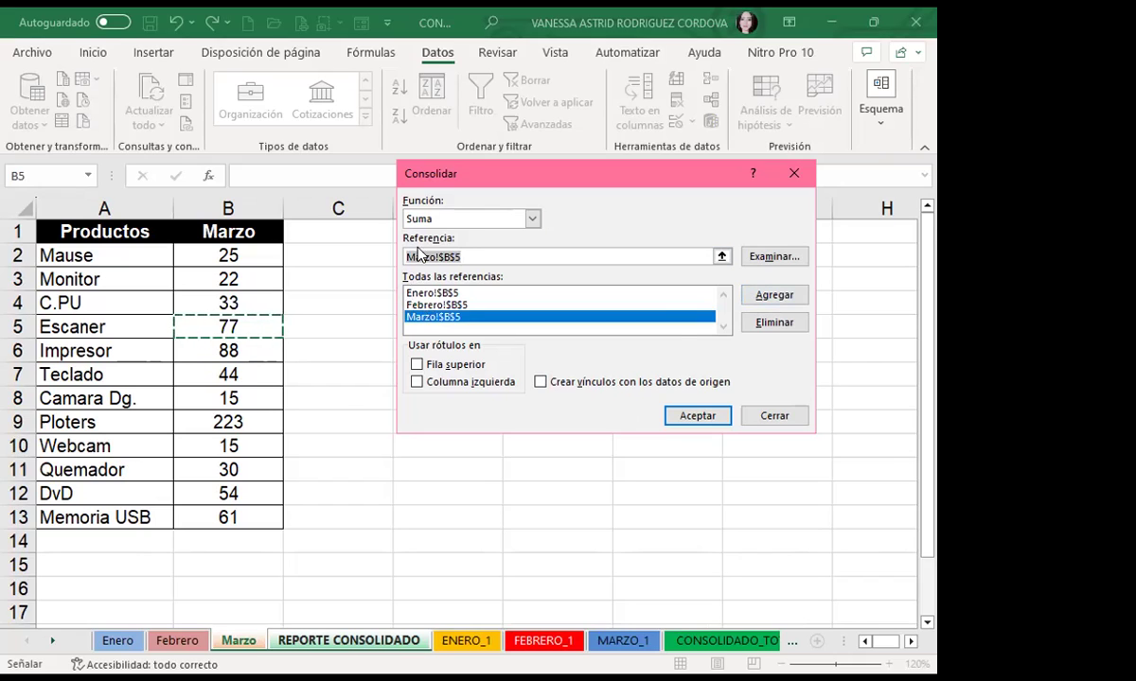
pyautogui.click(697, 416)
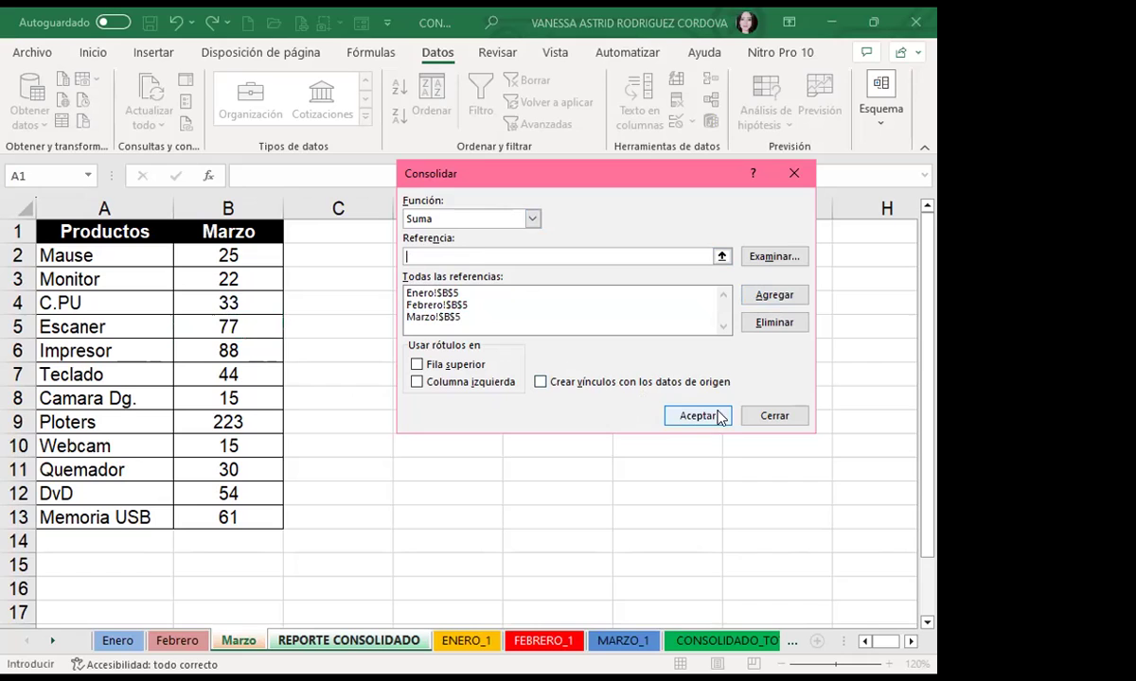
pyautogui.click(684, 413)
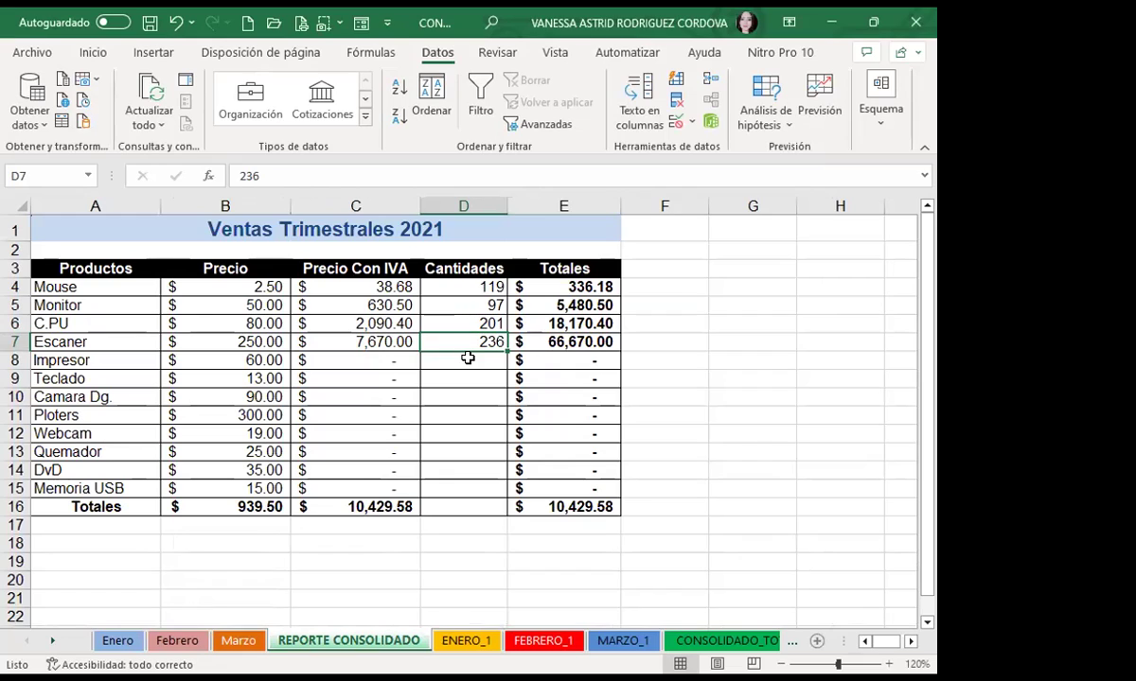
# From cell D8, reopen Consolidar and delete the old Enero, Febrero and Marzo B5 references
pyautogui.click(465, 358)
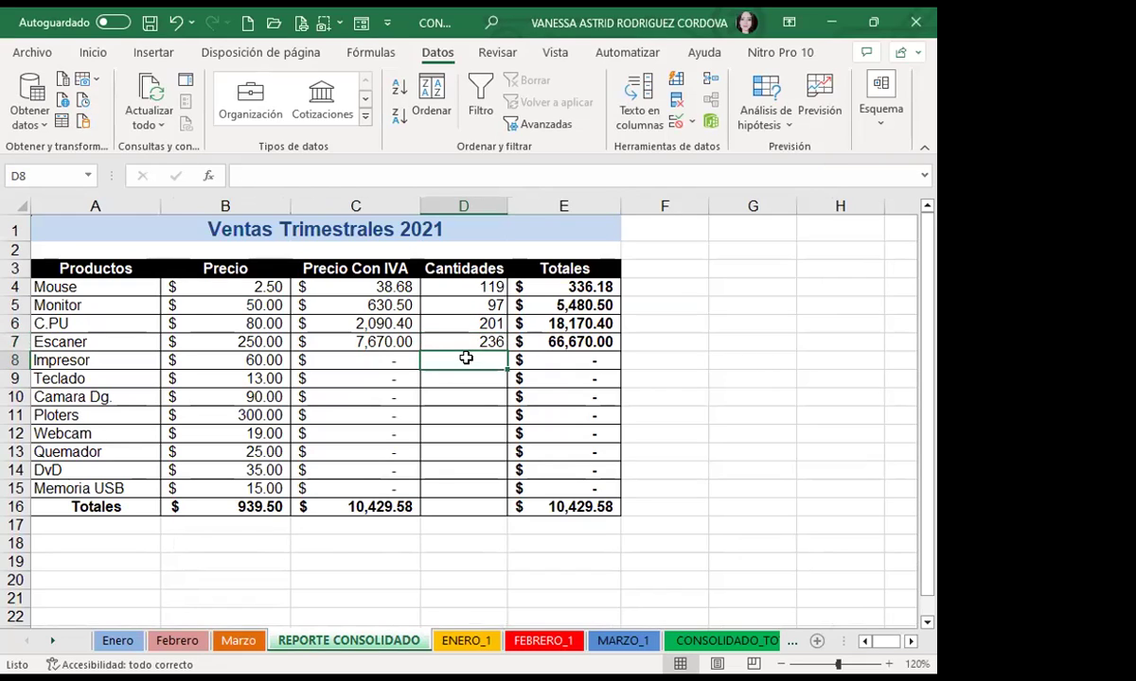
pyautogui.click(676, 80)
pyautogui.moveTo(584, 177); pyautogui.dragTo(681, 117)
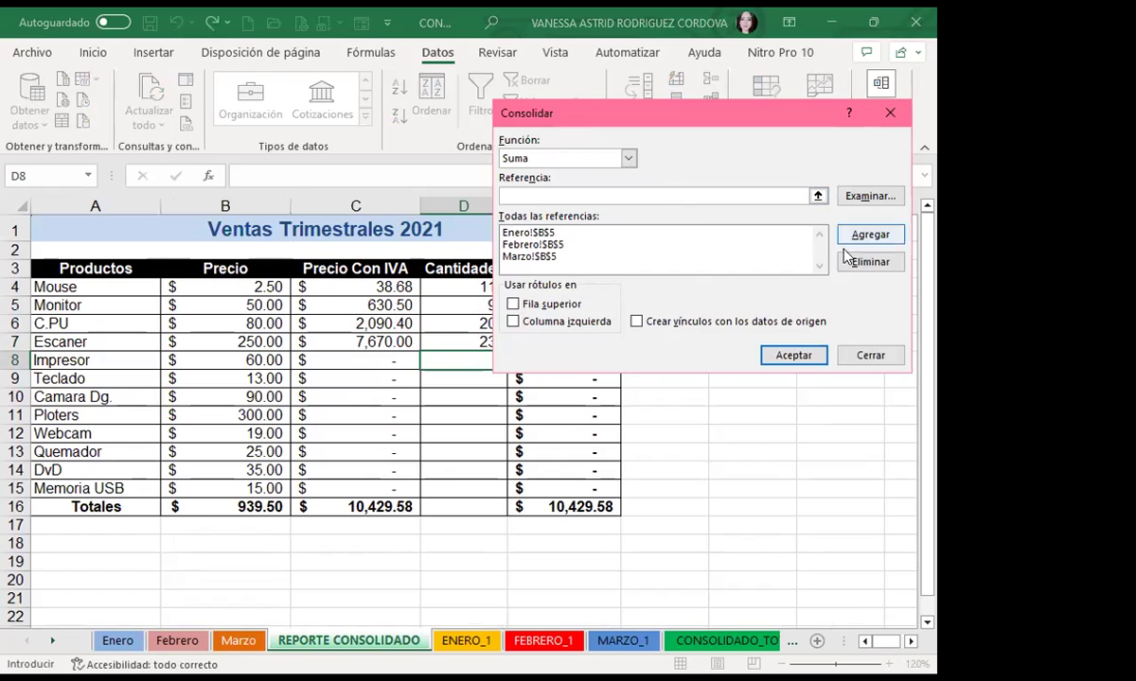
pyautogui.click(538, 233)
pyautogui.click(868, 262)
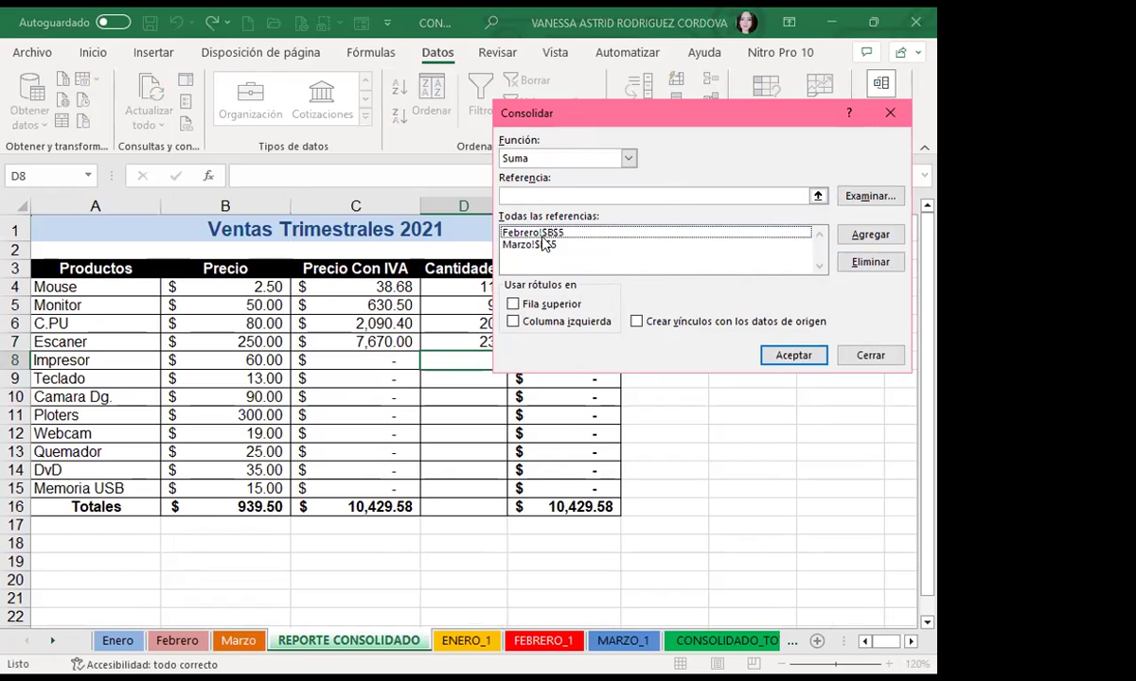
pyautogui.click(868, 262)
pyautogui.click(536, 239)
pyautogui.click(868, 262)
# Add Enero!$B$6, Febrero!$B$6 and Marzo!$B$6 and consolidate, giving Impresor 232
pyautogui.click(514, 197)
pyautogui.click(118, 641)
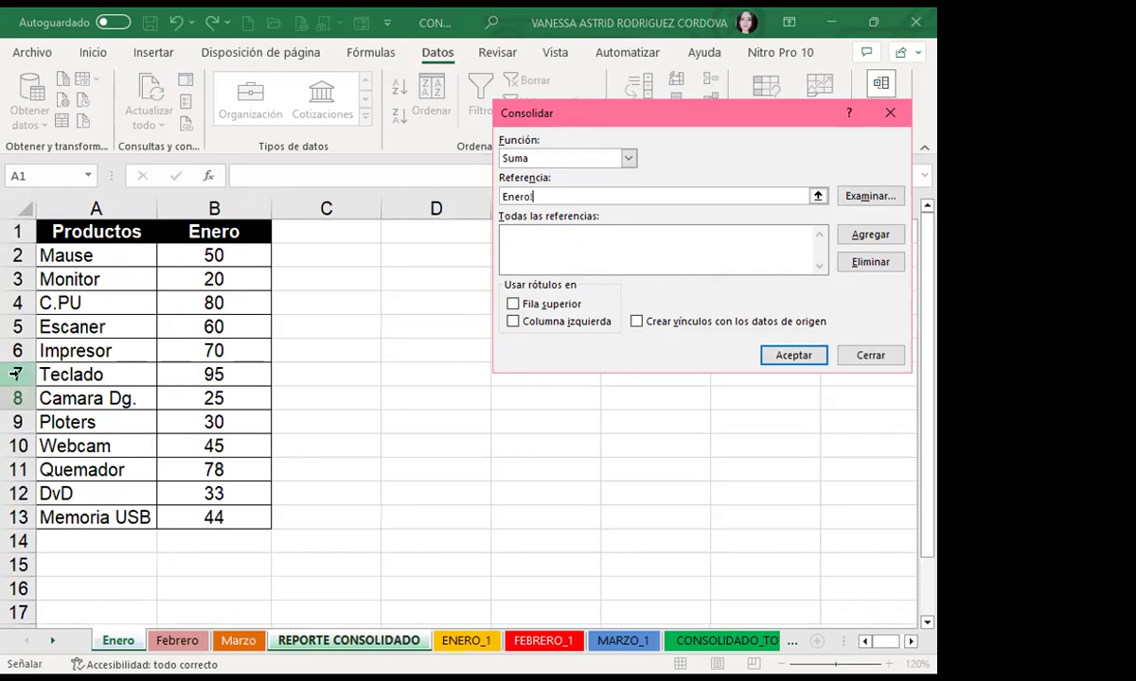
pyautogui.click(184, 351)
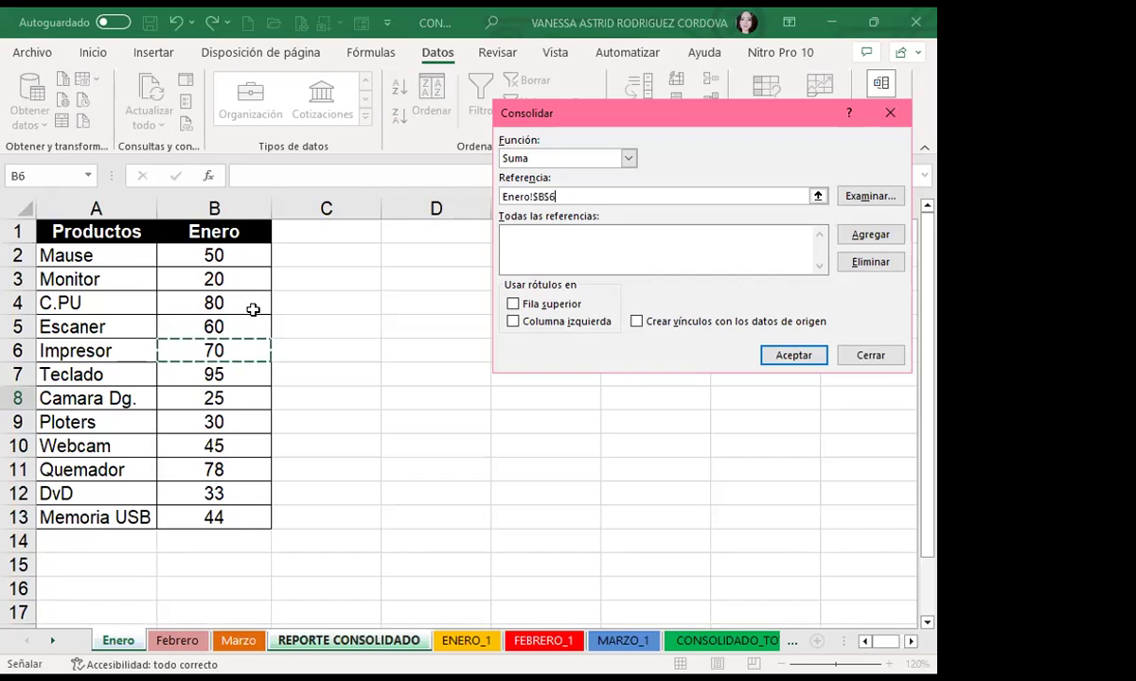
pyautogui.click(865, 234)
pyautogui.click(177, 641)
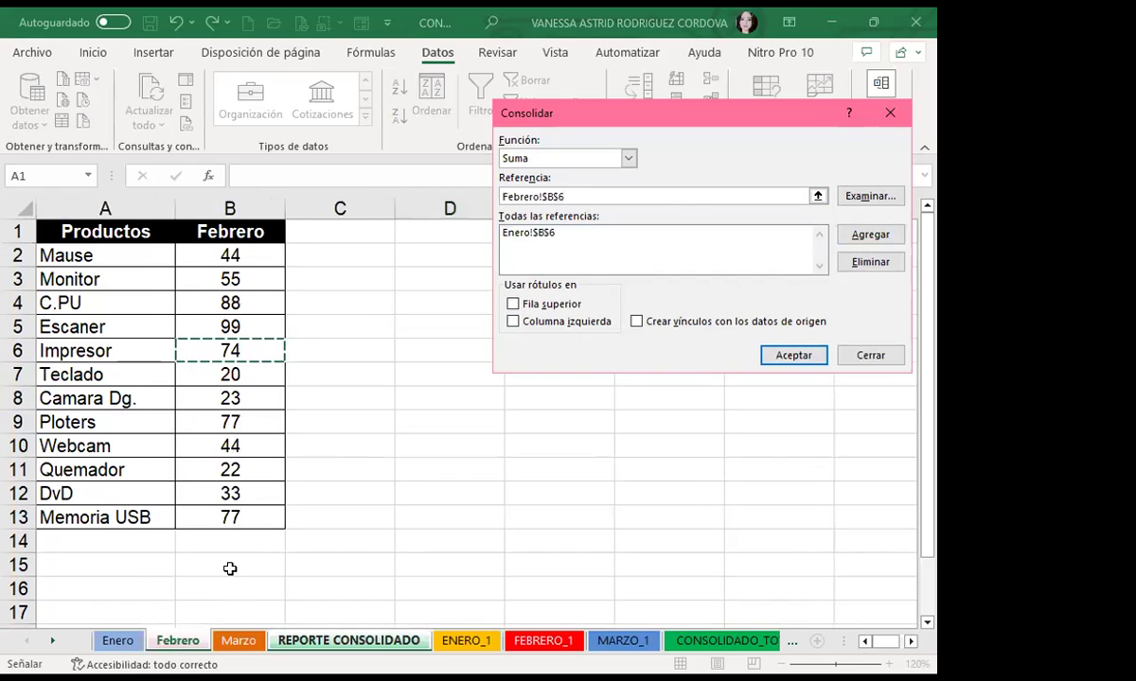
pyautogui.click(863, 235)
pyautogui.click(236, 641)
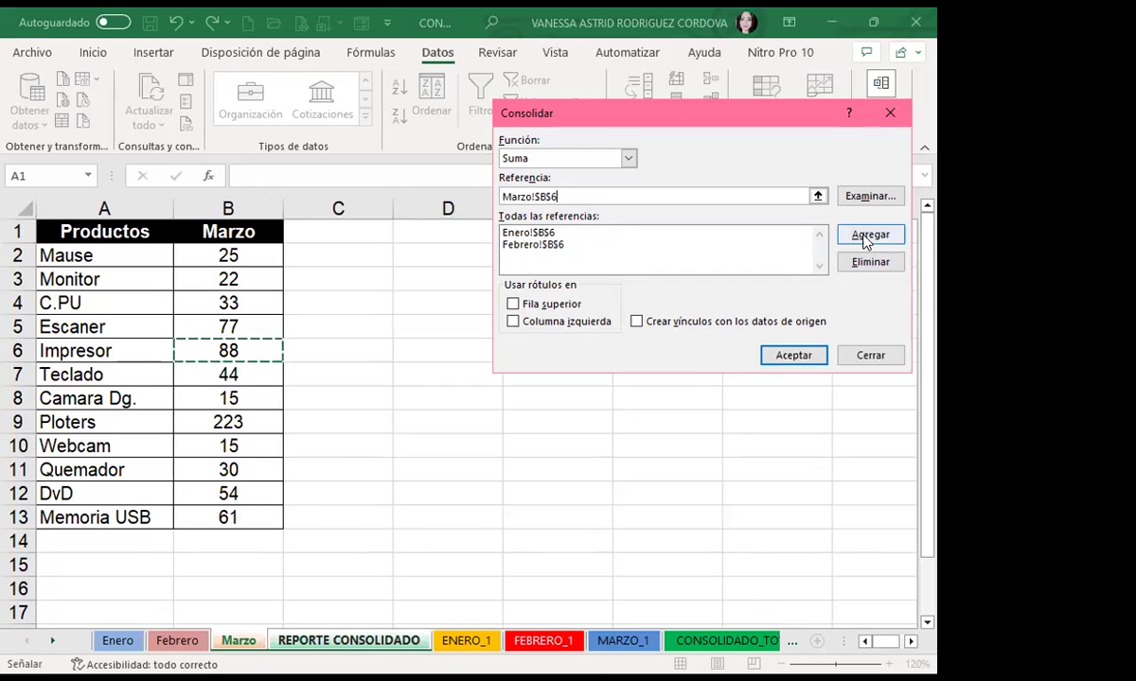
pyautogui.click(788, 355)
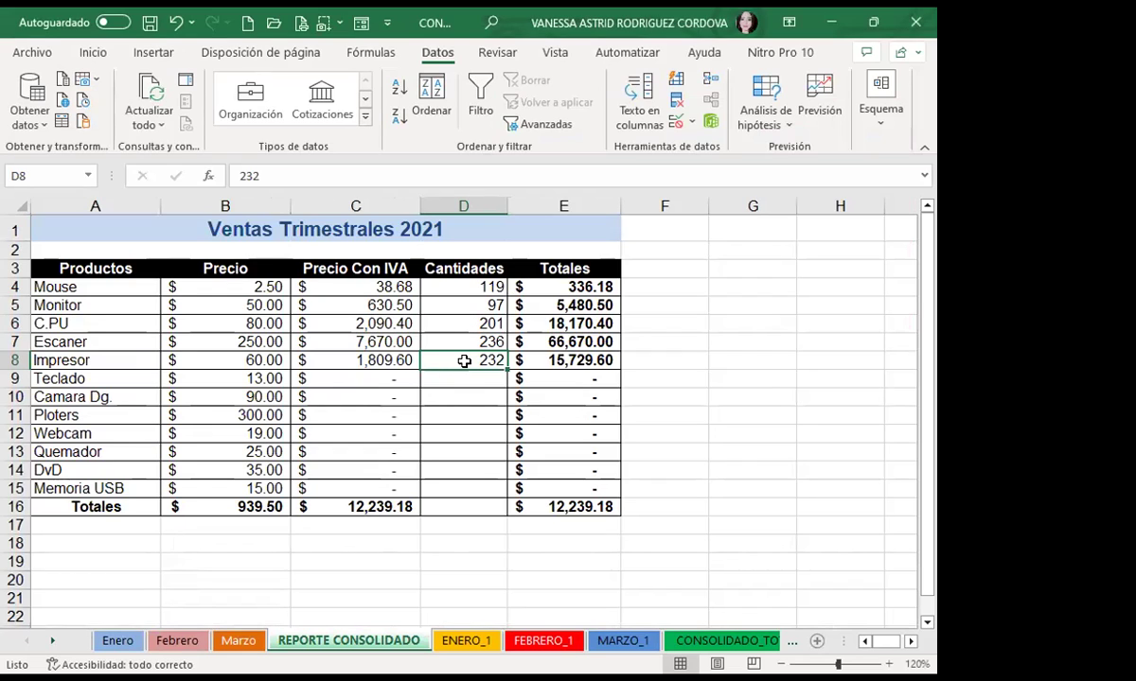
pyautogui.click(109, 642)
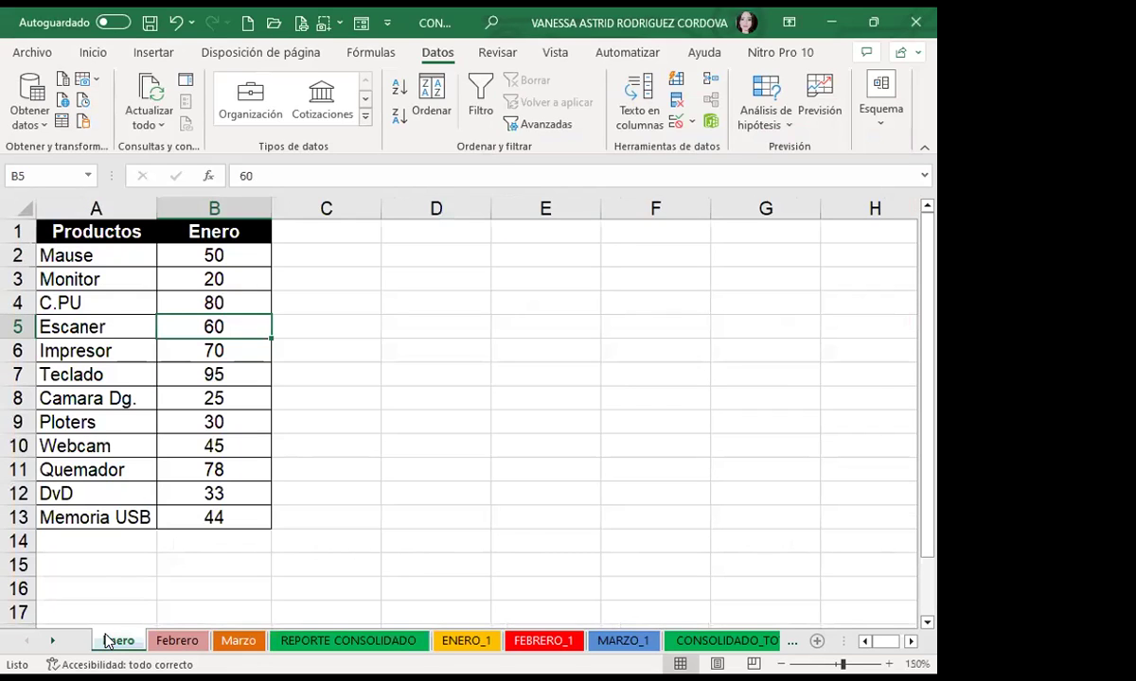
pyautogui.click(179, 299)
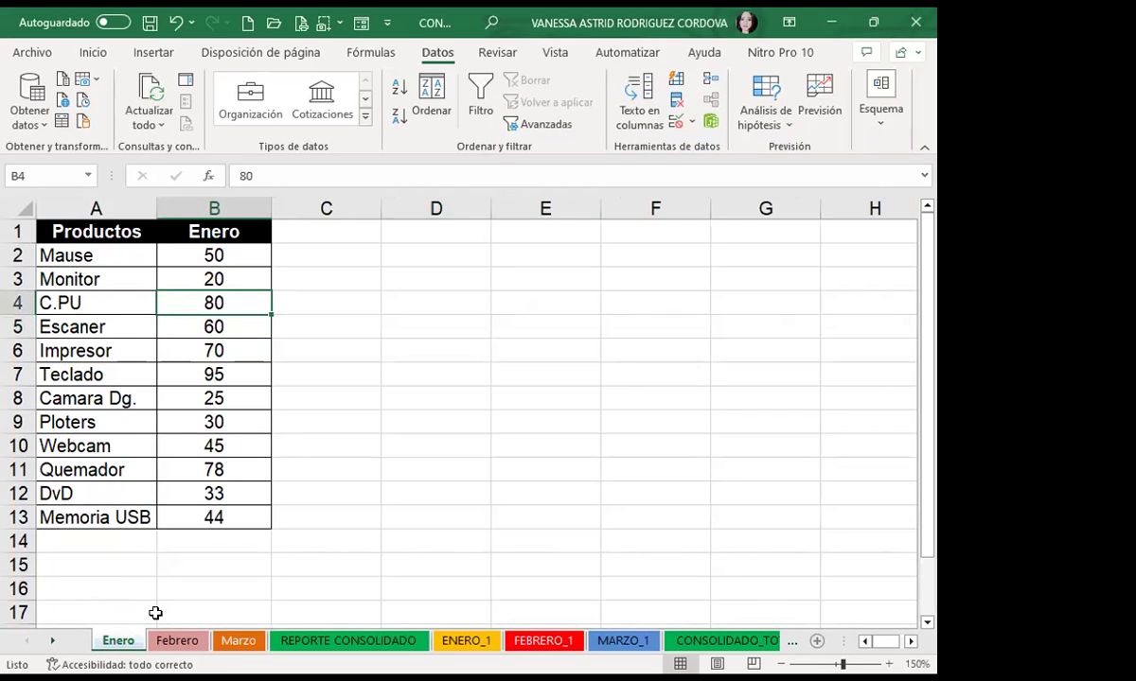
pyautogui.click(175, 641)
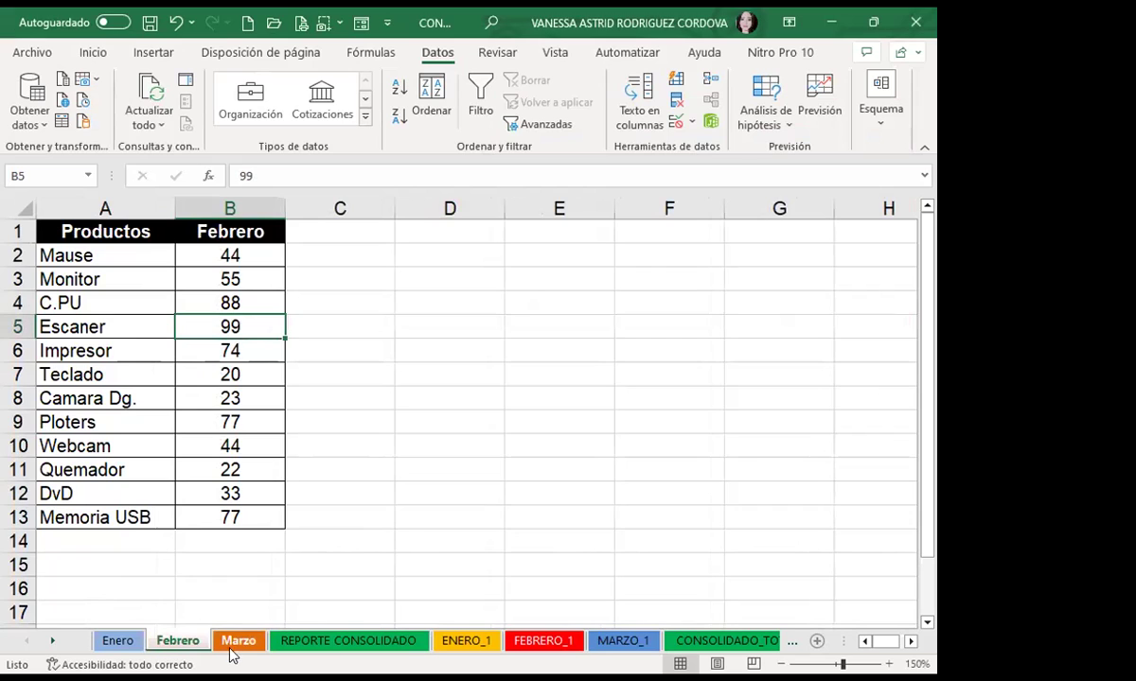
pyautogui.click(235, 645)
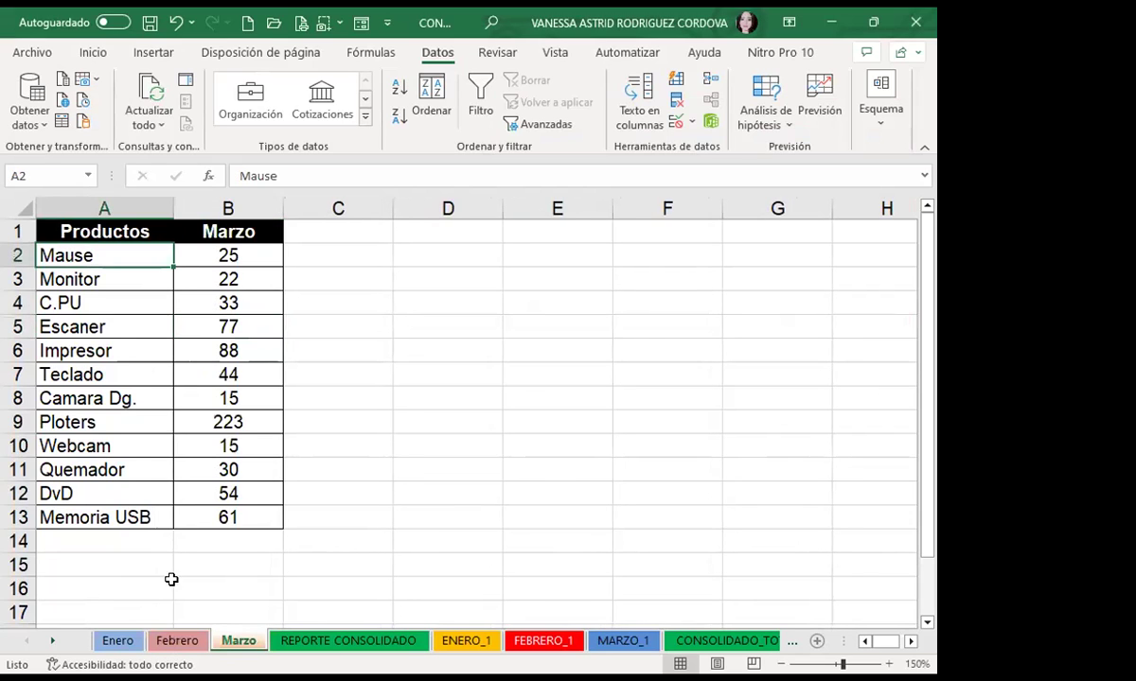
pyautogui.click(346, 643)
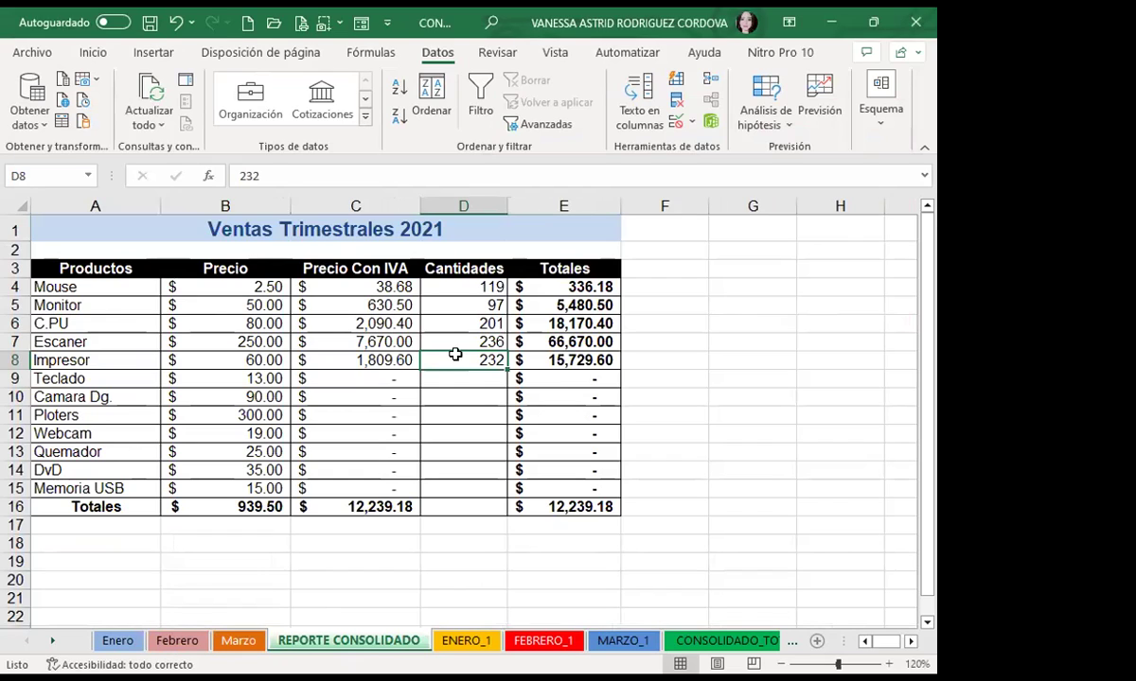
pyautogui.click(322, 360)
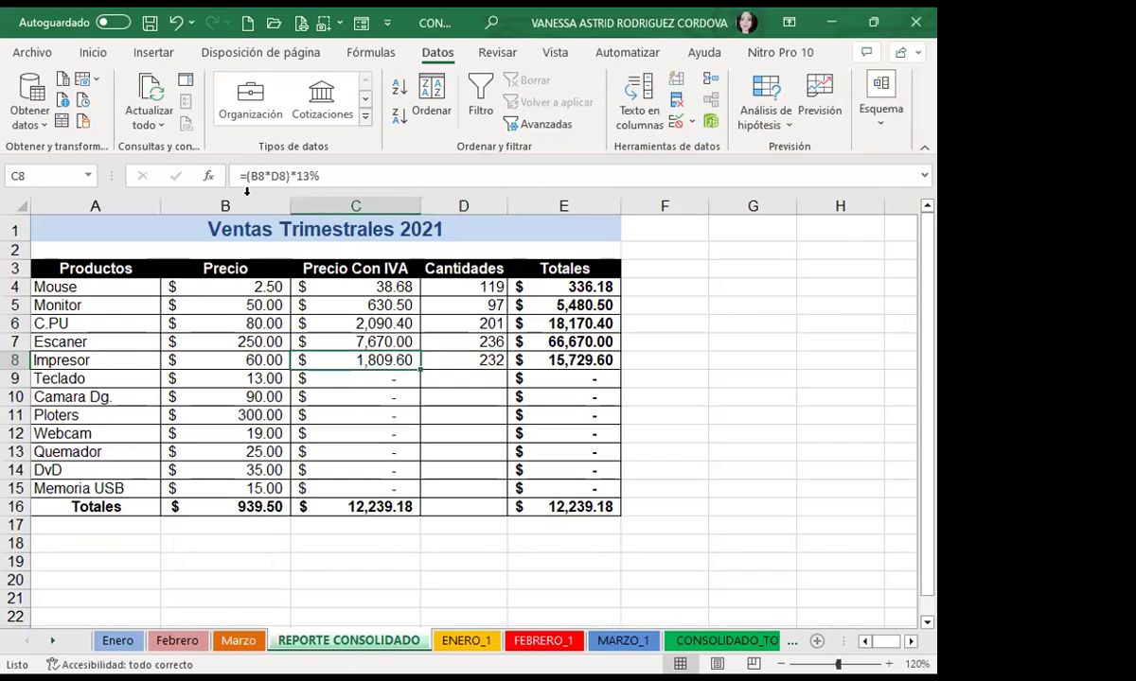
pyautogui.click(537, 359)
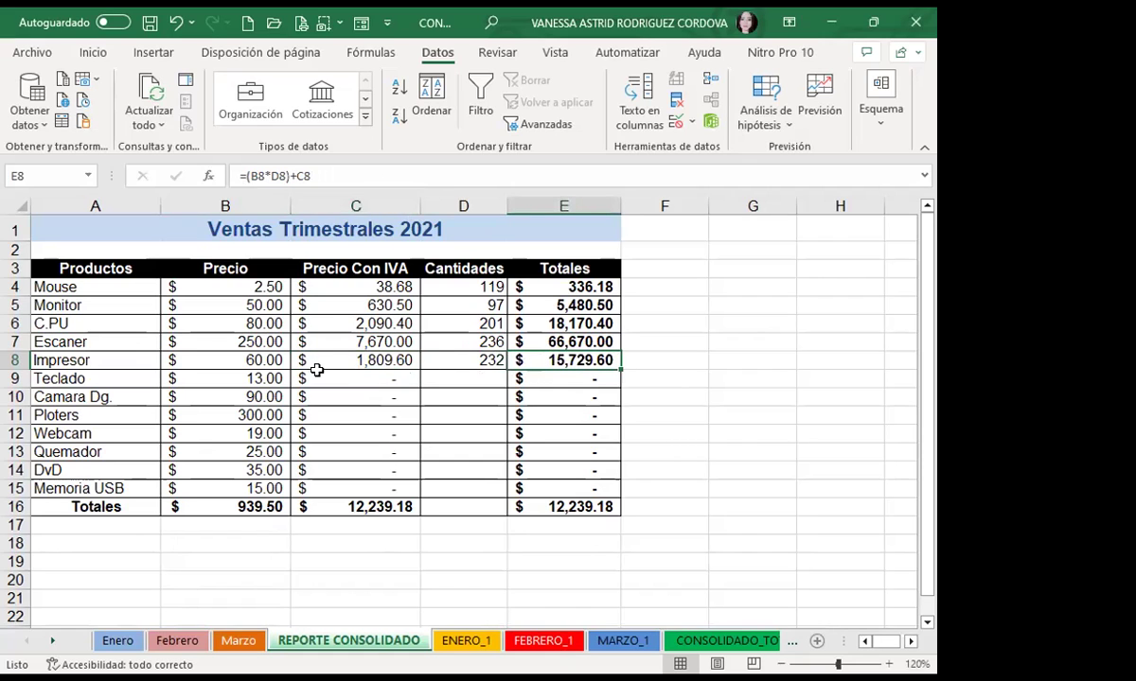
pyautogui.scroll(-1, 325, 368)
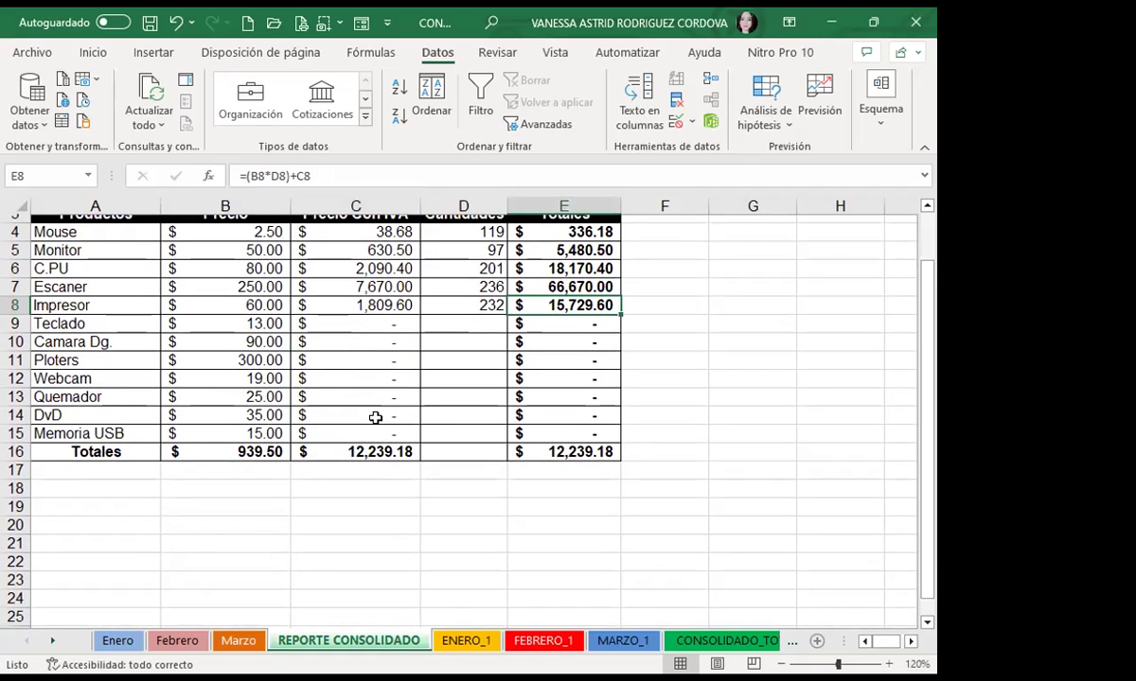
pyautogui.scroll(1, 375, 417)
pyautogui.click(437, 358)
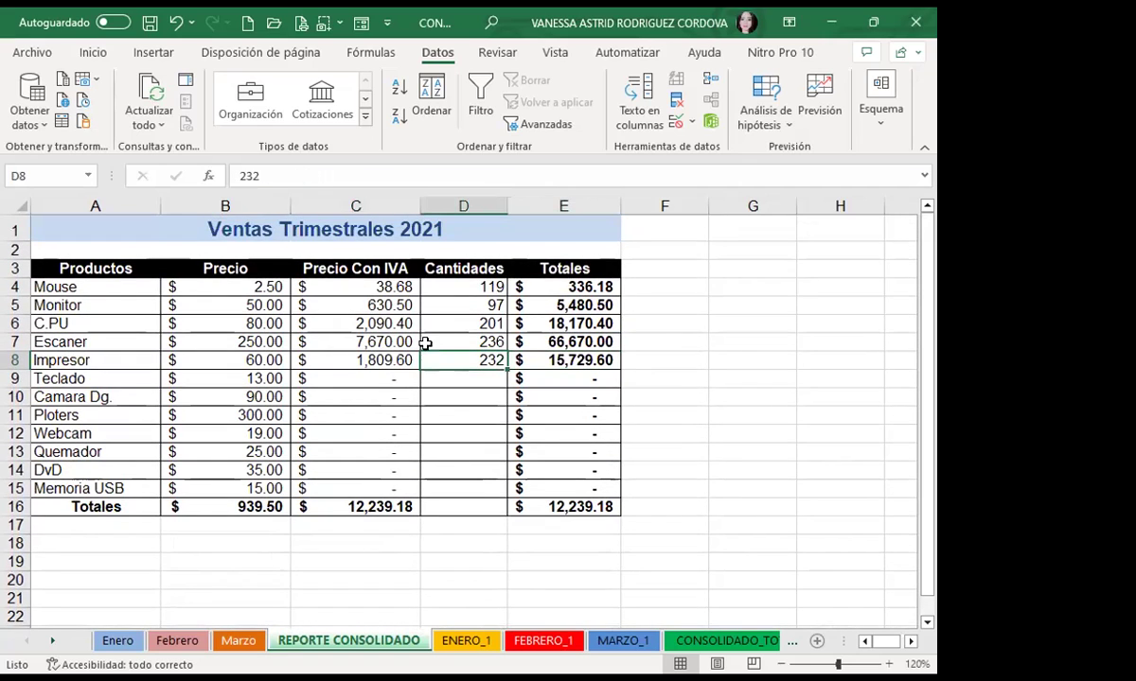
pyautogui.click(455, 337)
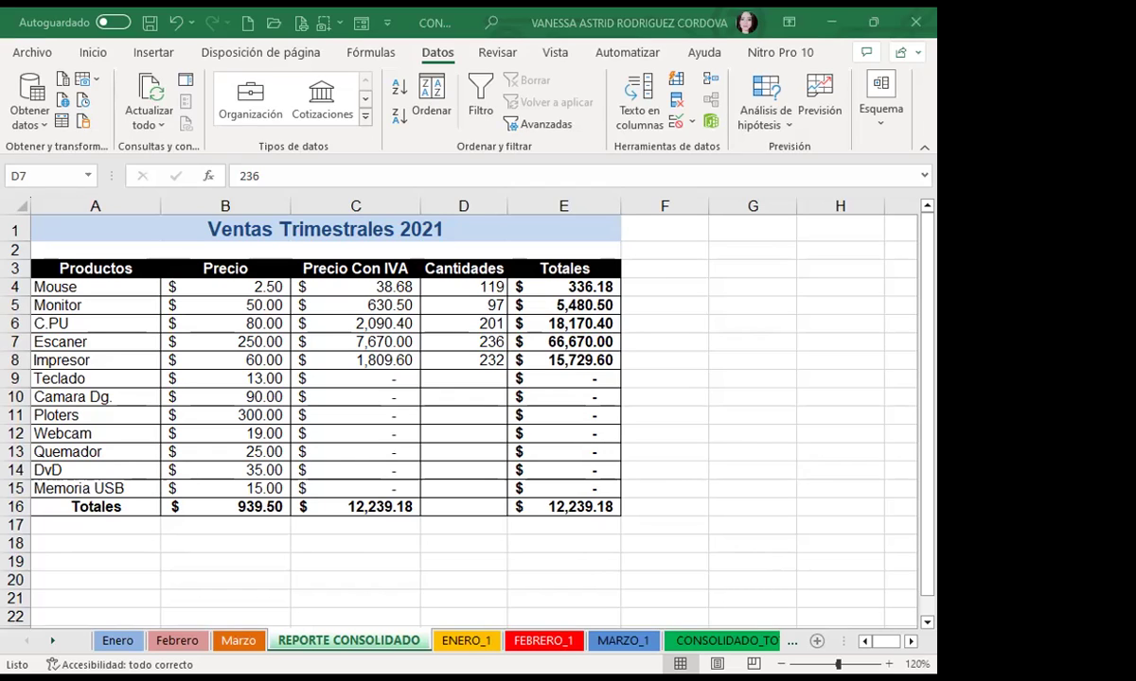
pyautogui.click(573, 434)
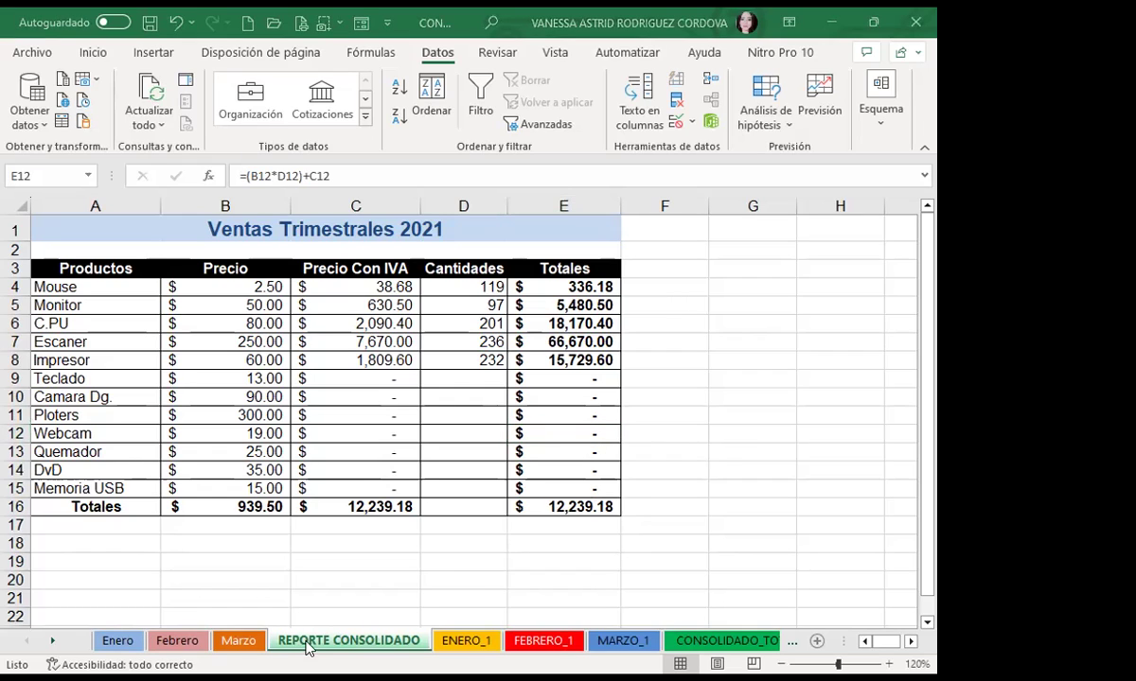
pyautogui.click(369, 642)
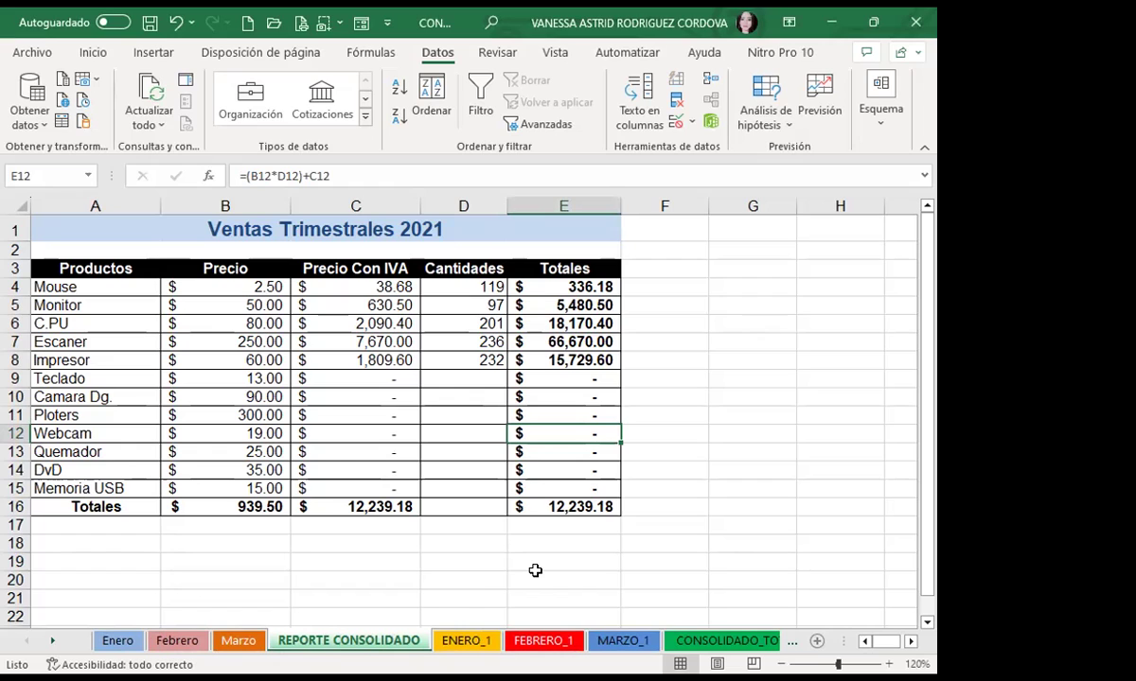
# Review the ENERO_1 sheet's ENERO header, Precio Con IVA and Totales formulas for Mouse
pyautogui.click(465, 644)
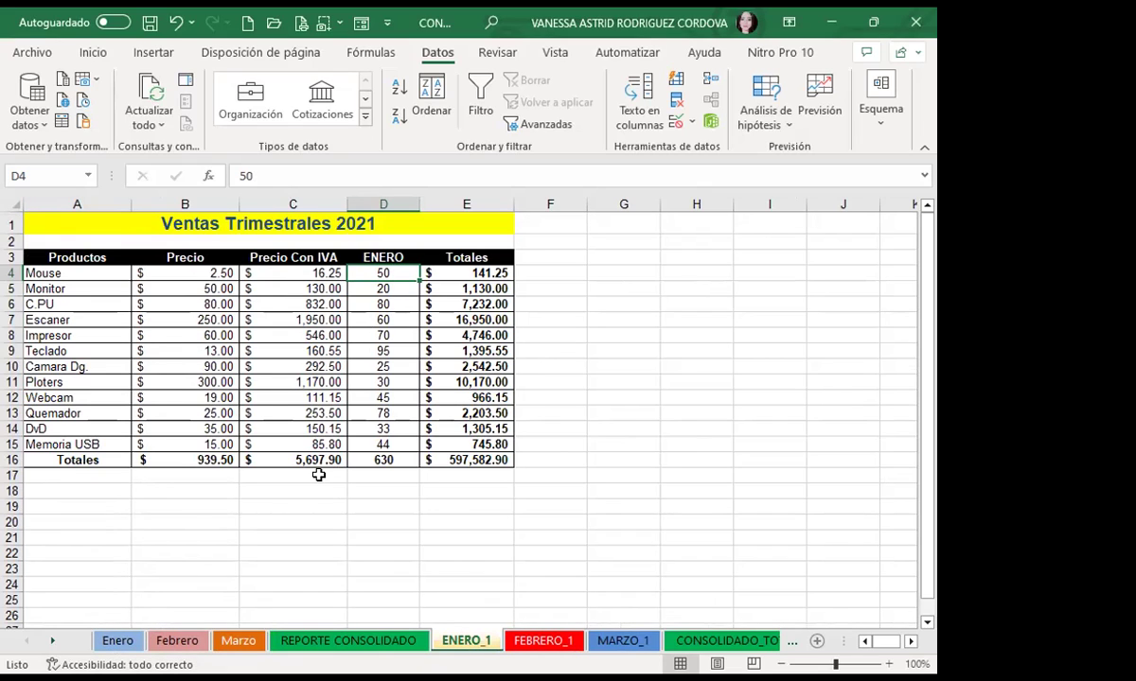
pyautogui.hotkey('ctrl', 'pageup')
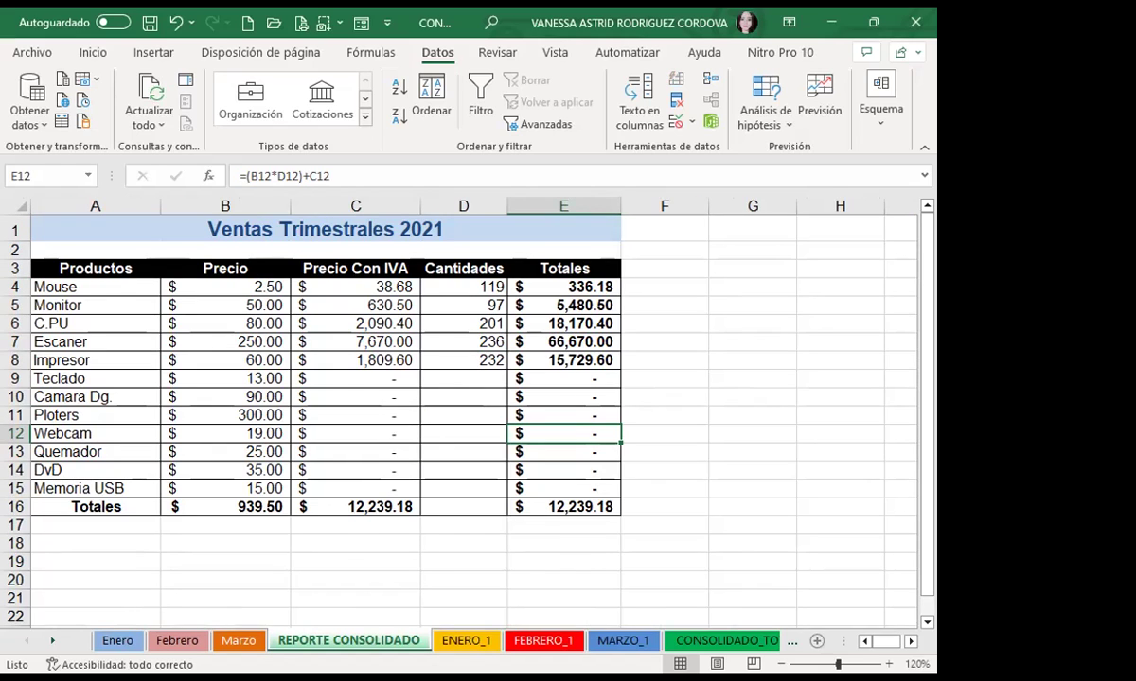
pyautogui.click(486, 642)
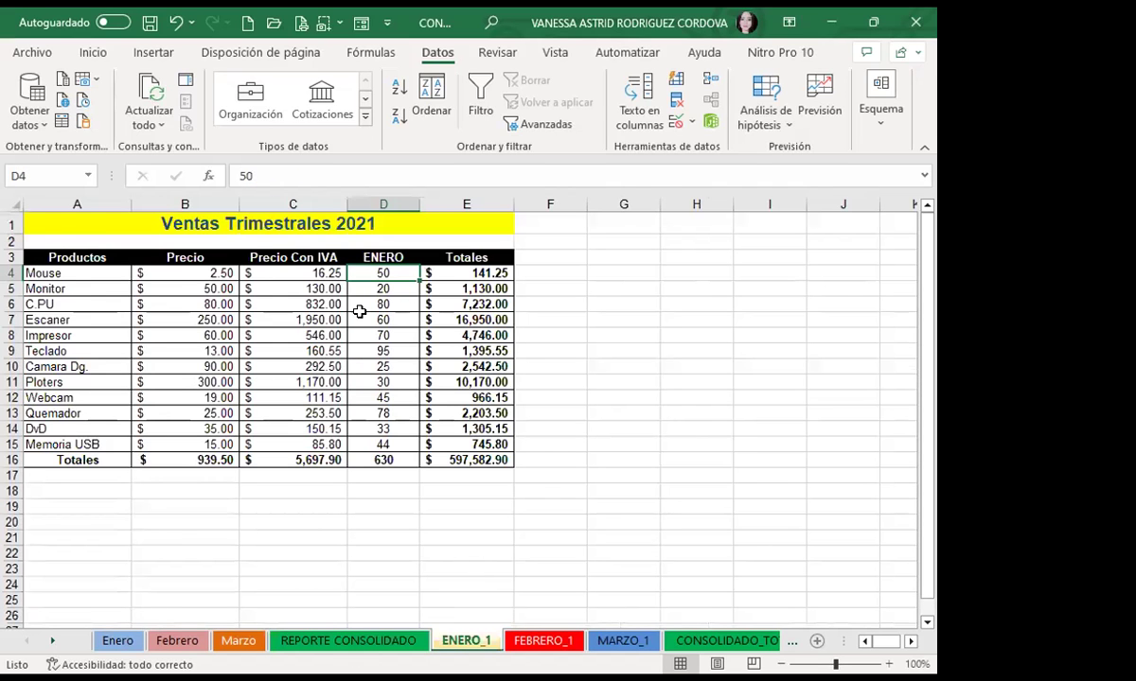
pyautogui.click(395, 253)
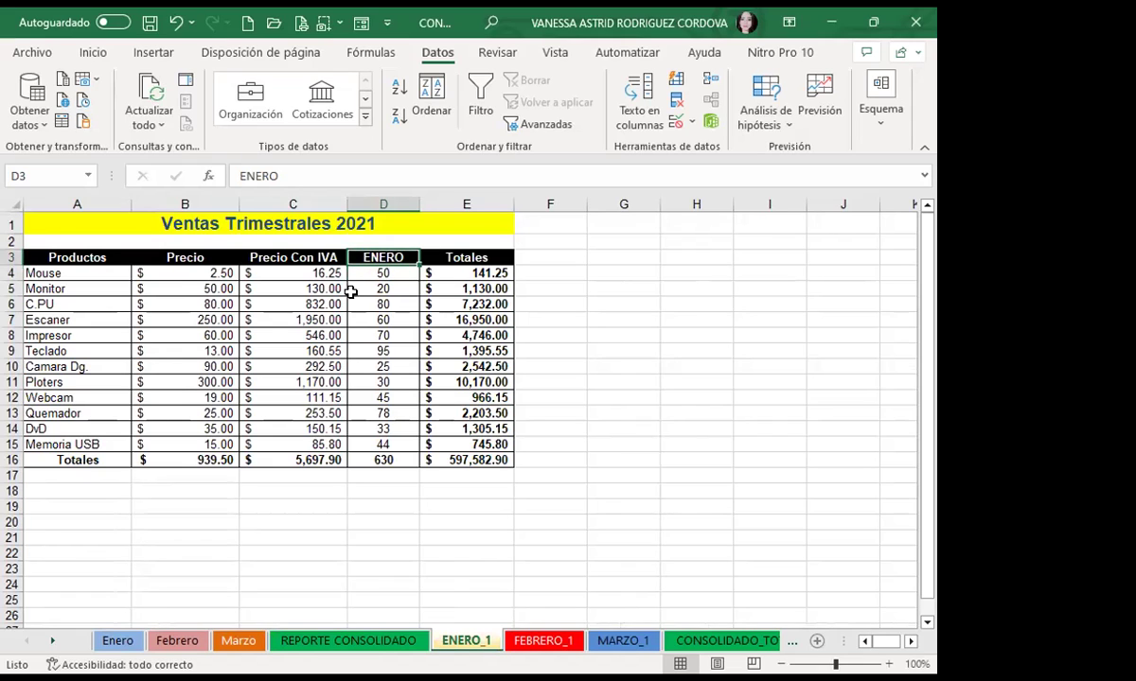
pyautogui.click(322, 273)
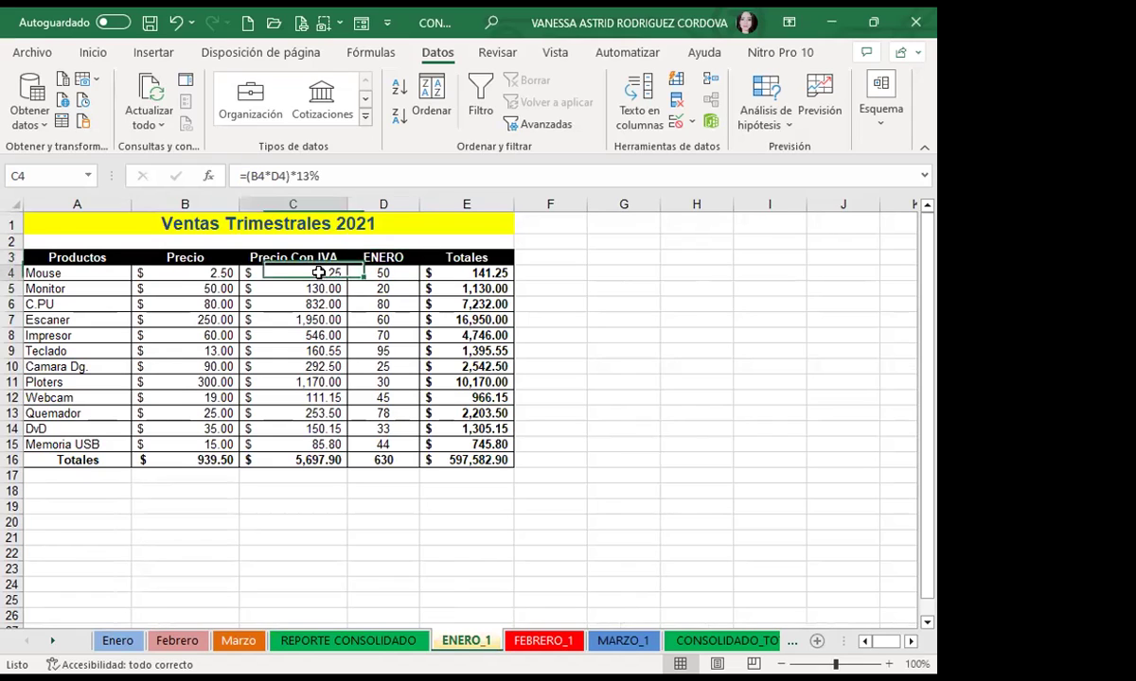
pyautogui.click(445, 273)
pyautogui.click(375, 275)
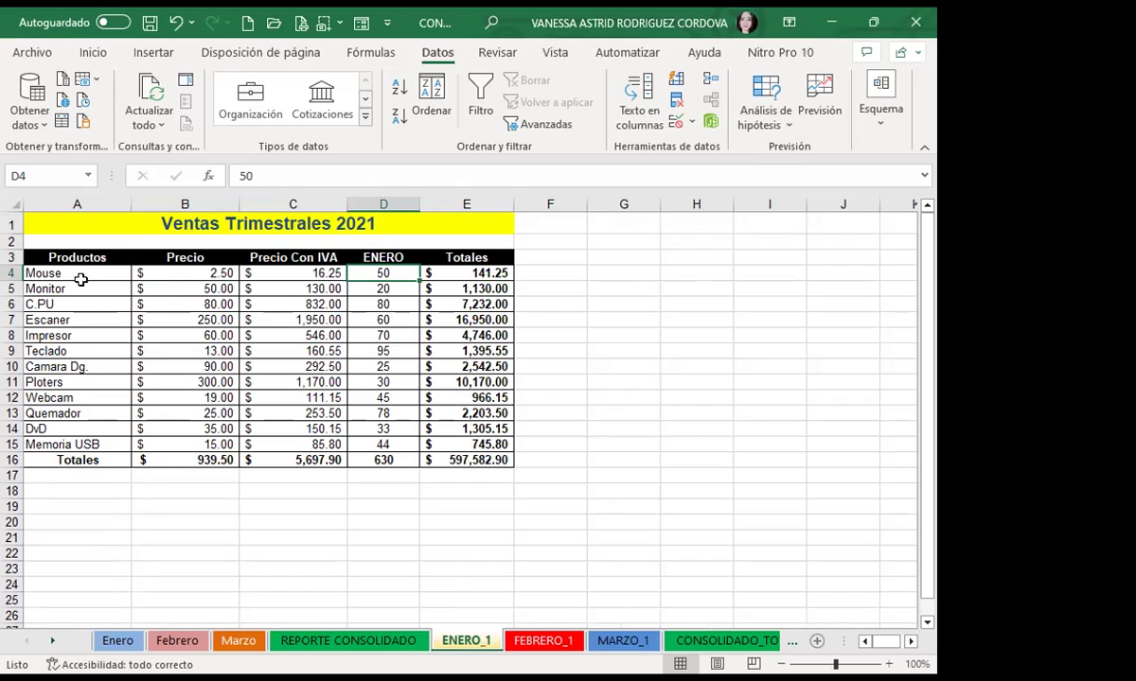
# Compare Enero product names with the ENERO_1, FEBRERO_1, MARZO_1 headers and Marzo's C.PU and Impresor quantities
pyautogui.click(118, 640)
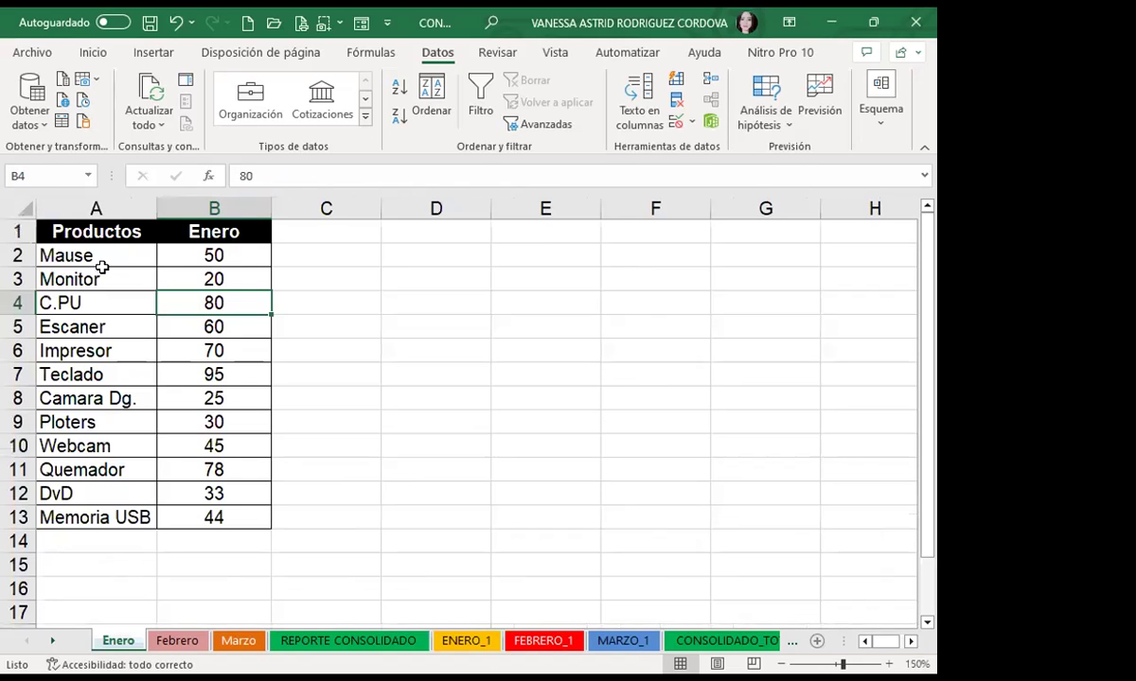
pyautogui.moveTo(106, 264); pyautogui.dragTo(95, 493)
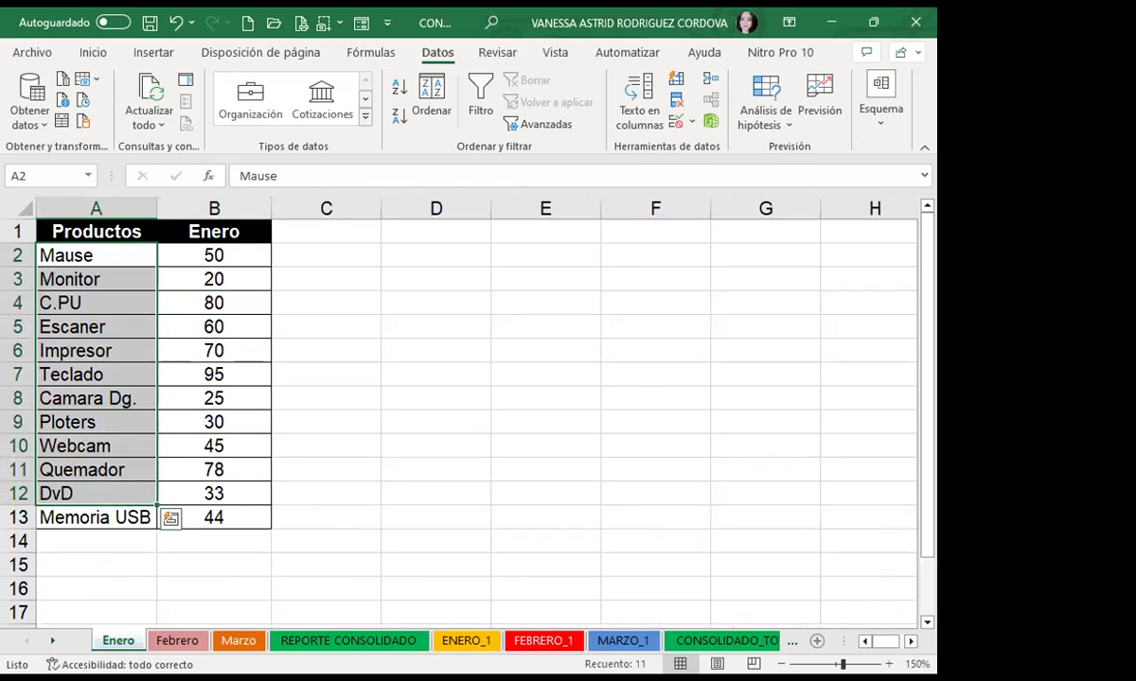
pyautogui.click(466, 640)
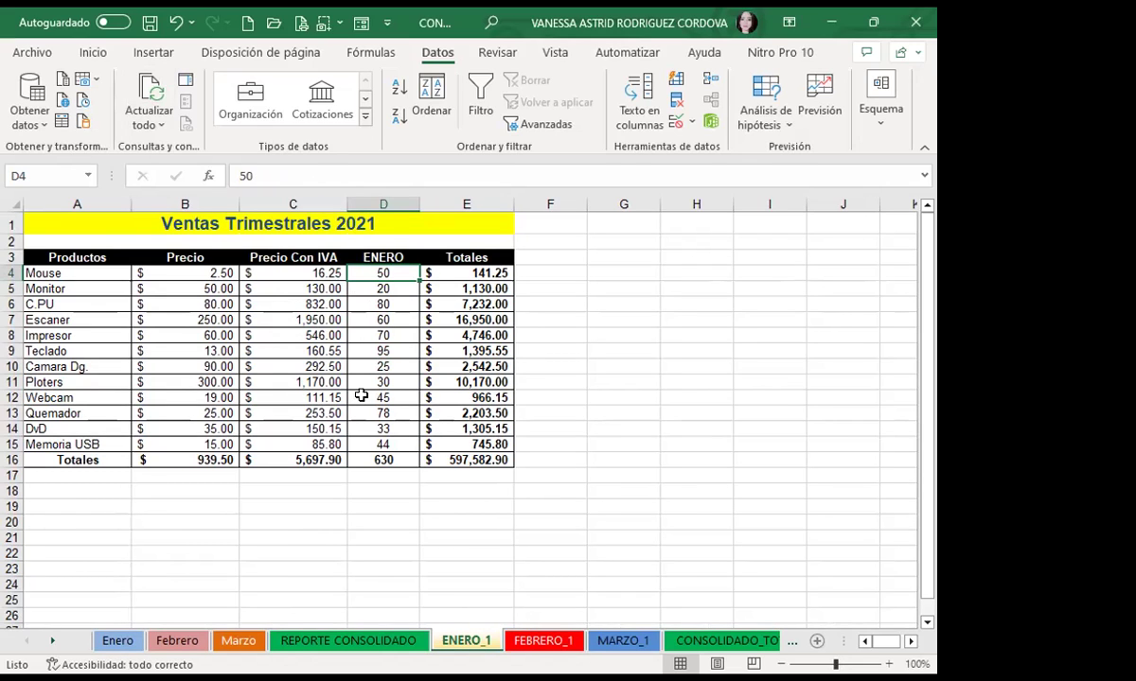
pyautogui.click(386, 258)
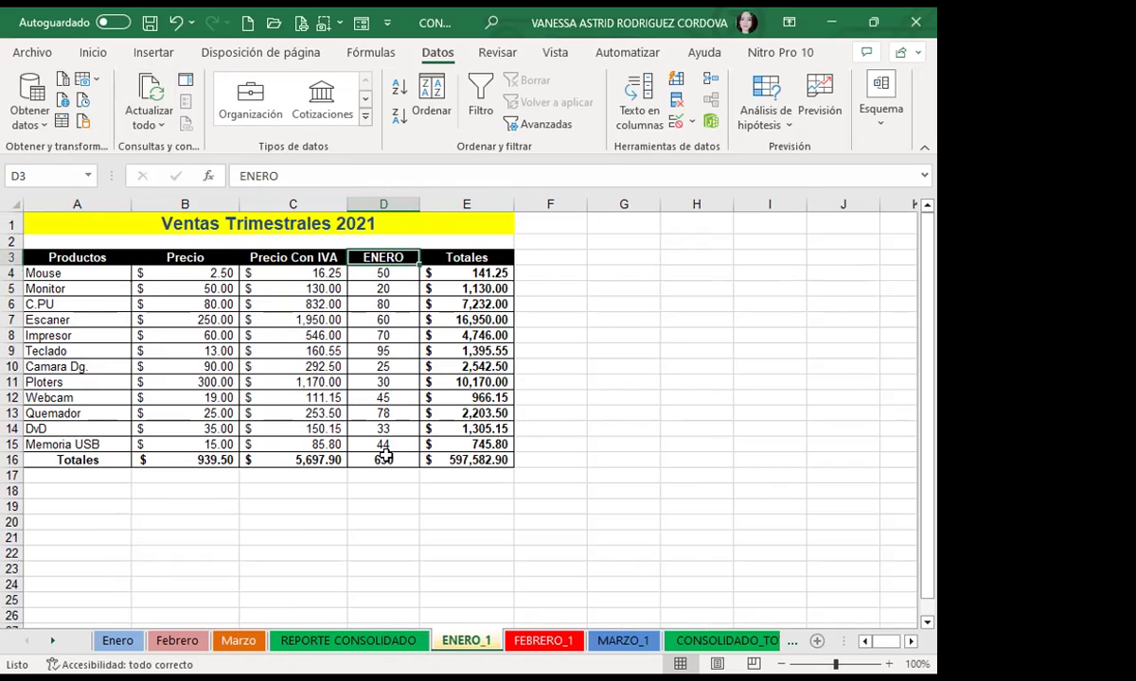
pyautogui.click(535, 642)
pyautogui.click(378, 257)
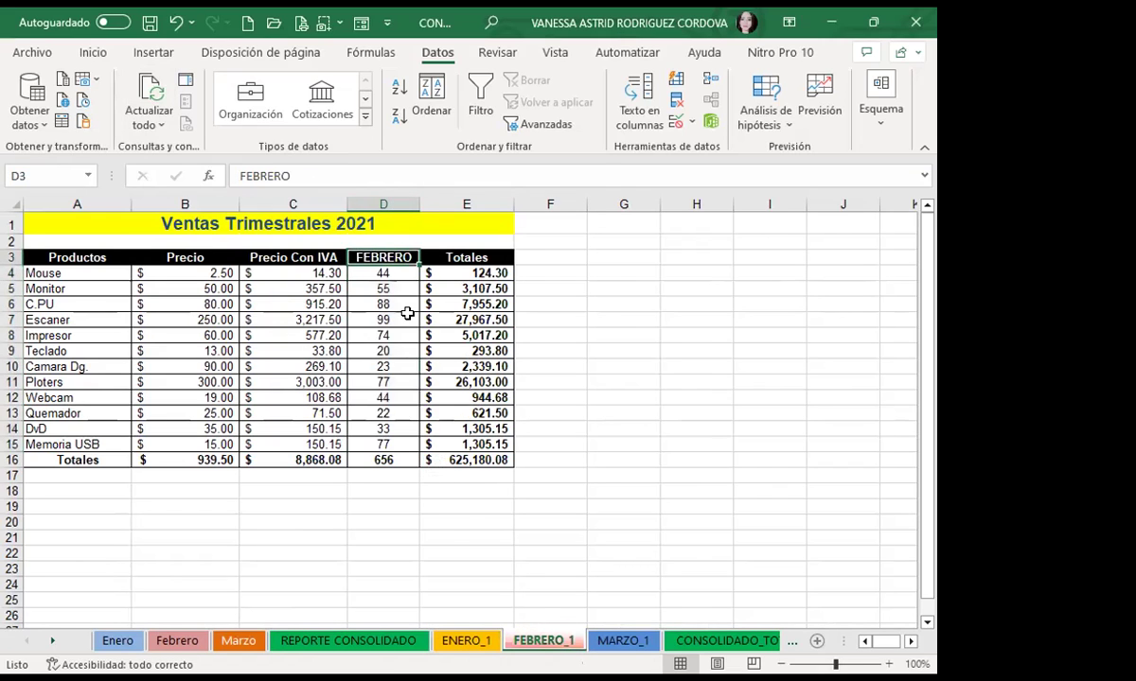
pyautogui.click(623, 640)
pyautogui.click(381, 257)
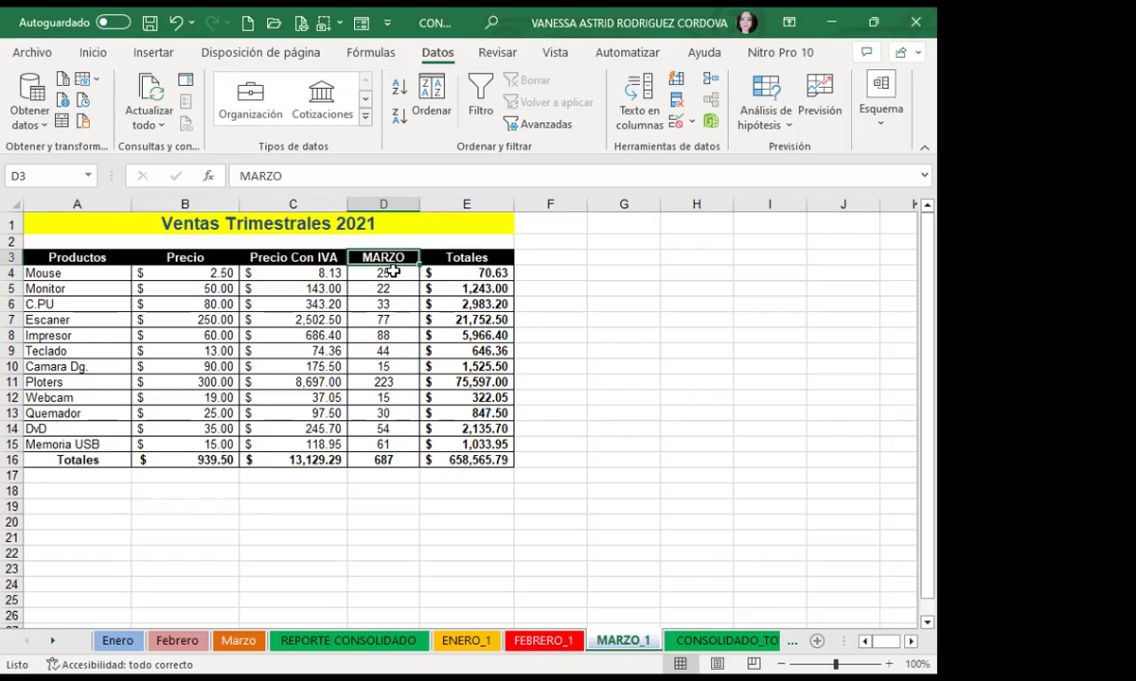
pyautogui.click(238, 640)
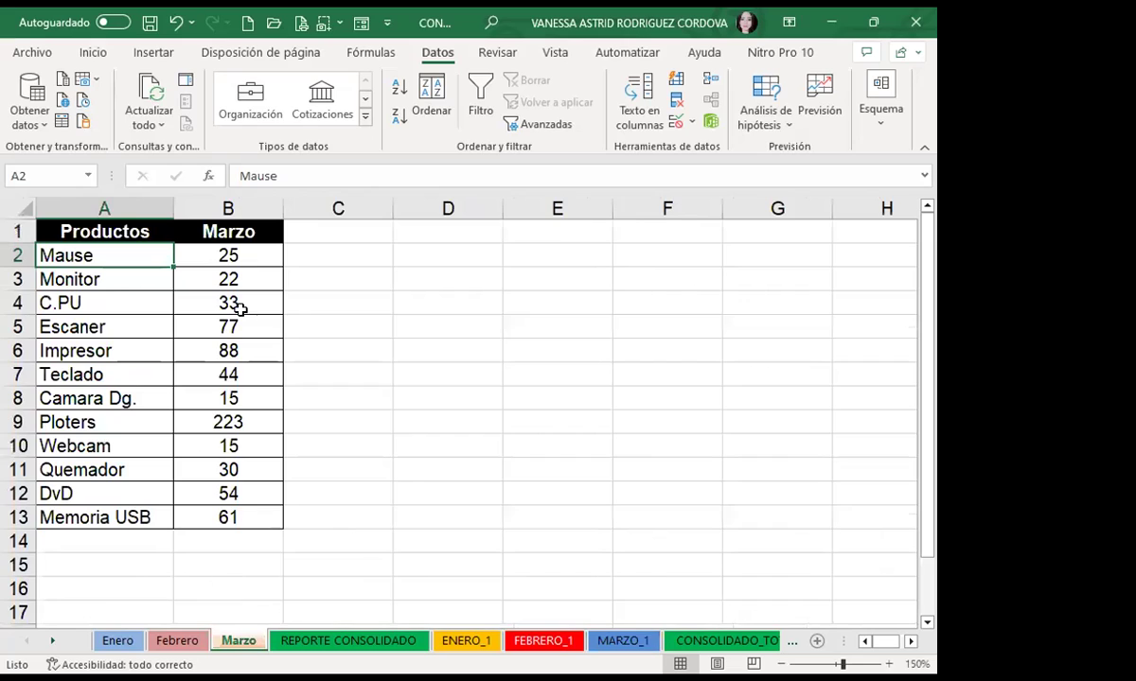
pyautogui.click(251, 300)
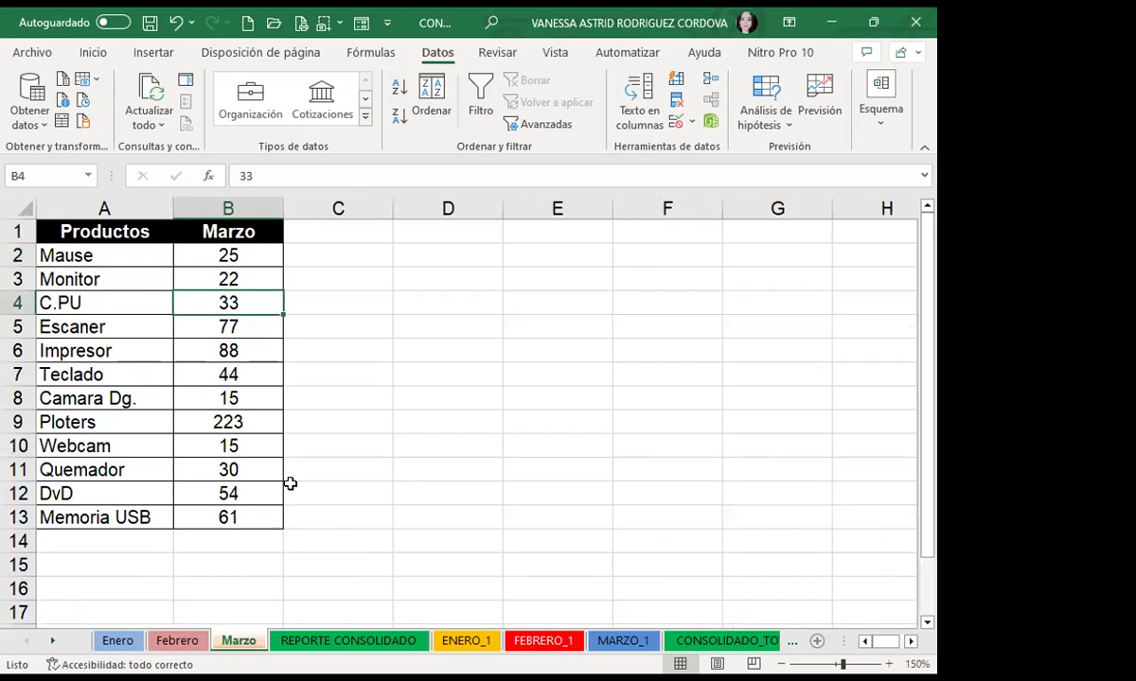
pyautogui.click(247, 351)
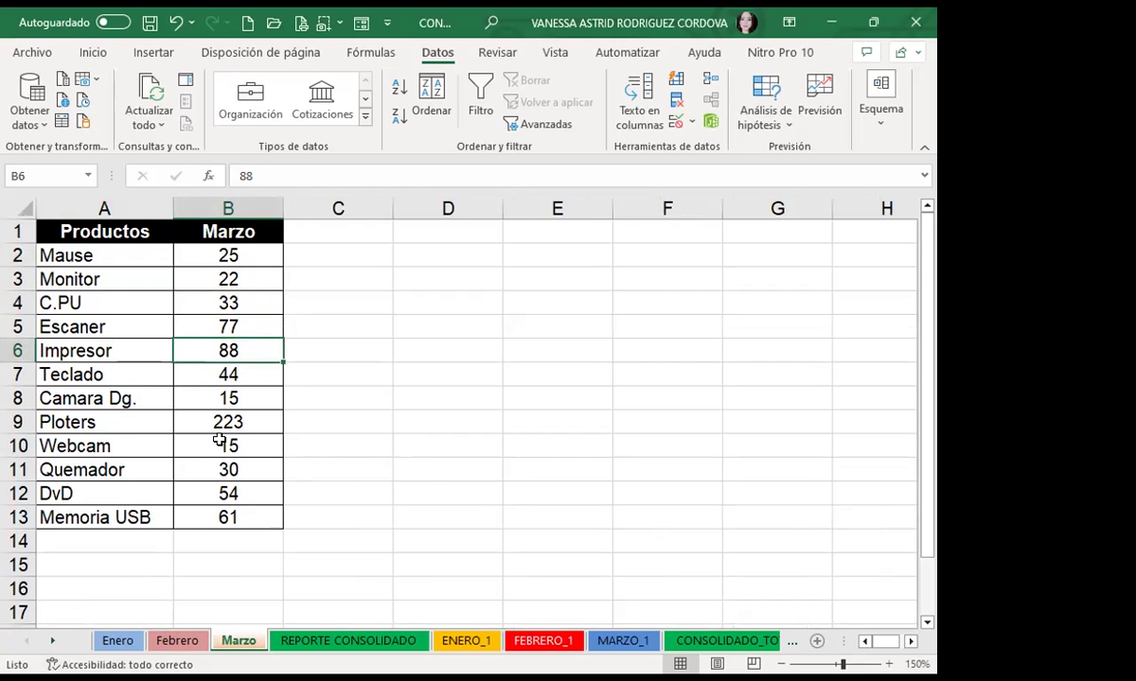
# Flip between ENERO_1, FEBRERO_1 and MARZO_1, inspecting Escaner quantity and the D4, C4, E4 formulas
pyautogui.hotkey('ctrl', 'pagedown')
pyautogui.hotkey('ctrl', 'pagedown')
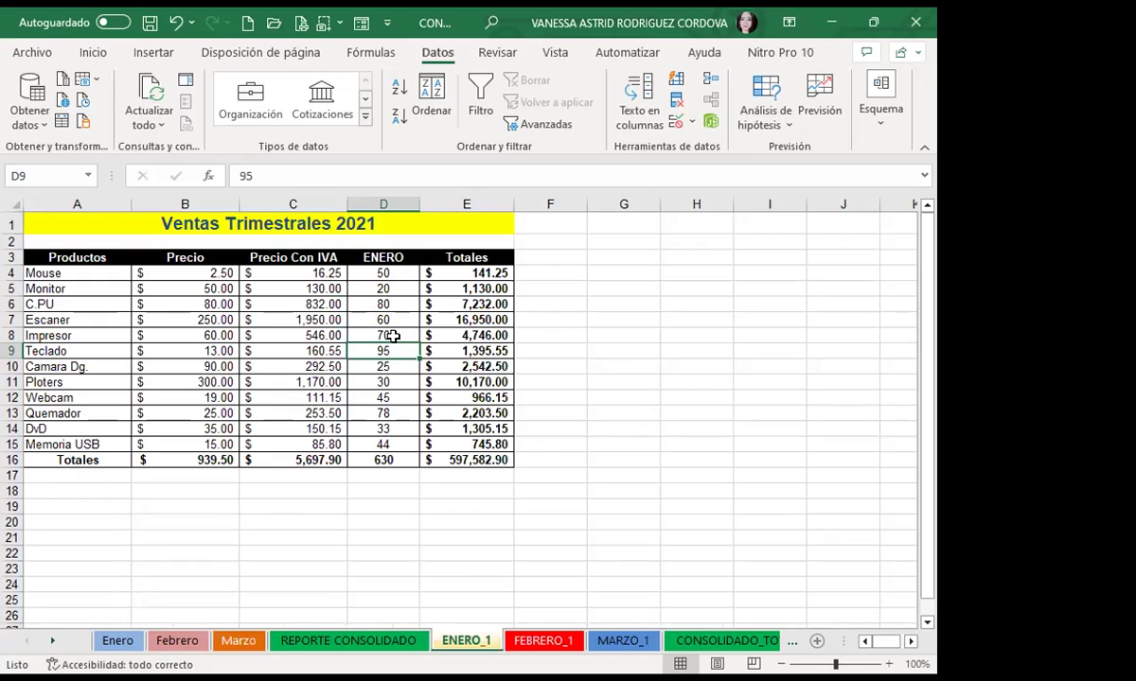
pyautogui.click(382, 321)
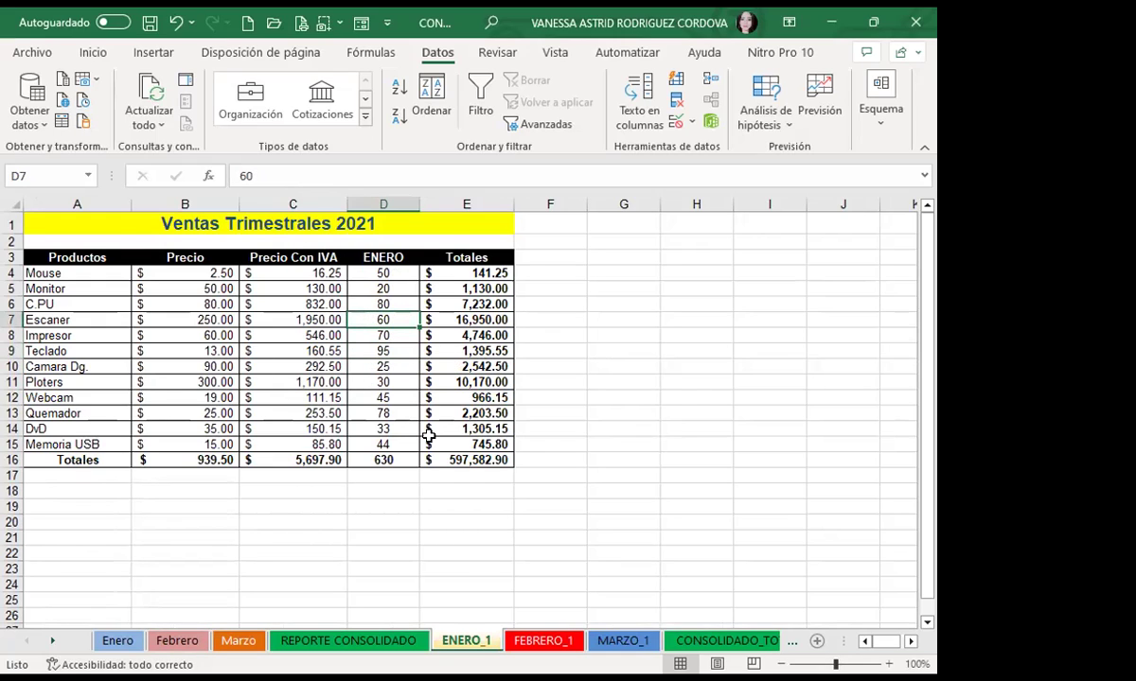
pyautogui.click(540, 642)
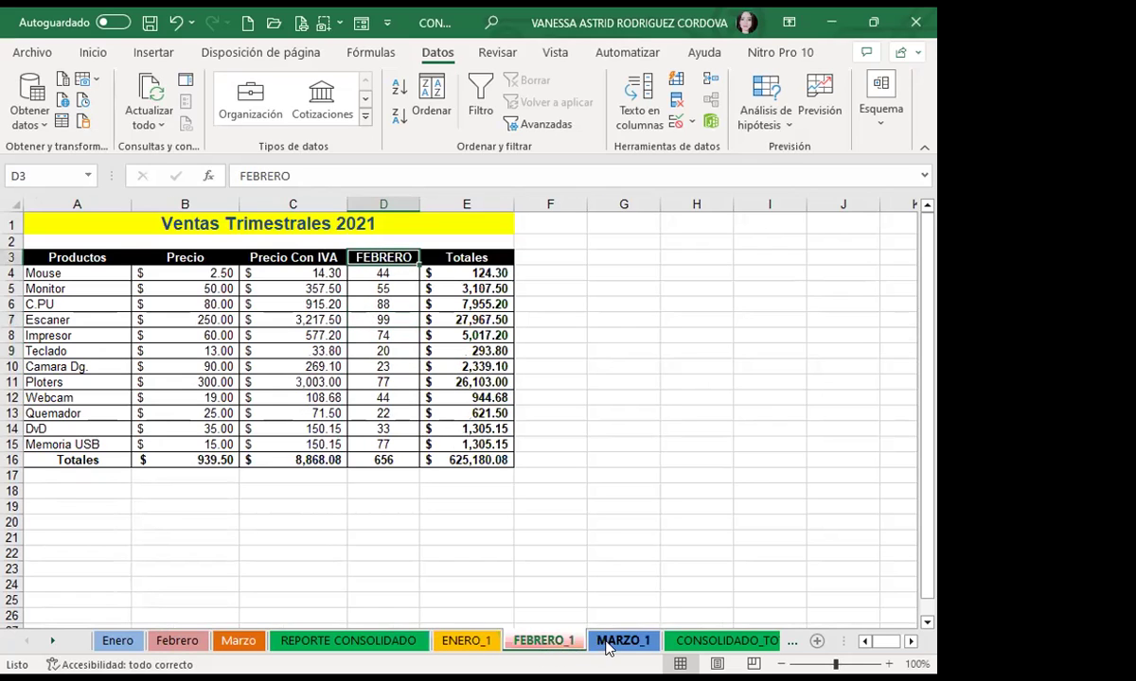
pyautogui.click(617, 641)
pyautogui.click(481, 645)
pyautogui.click(531, 643)
pyautogui.click(464, 641)
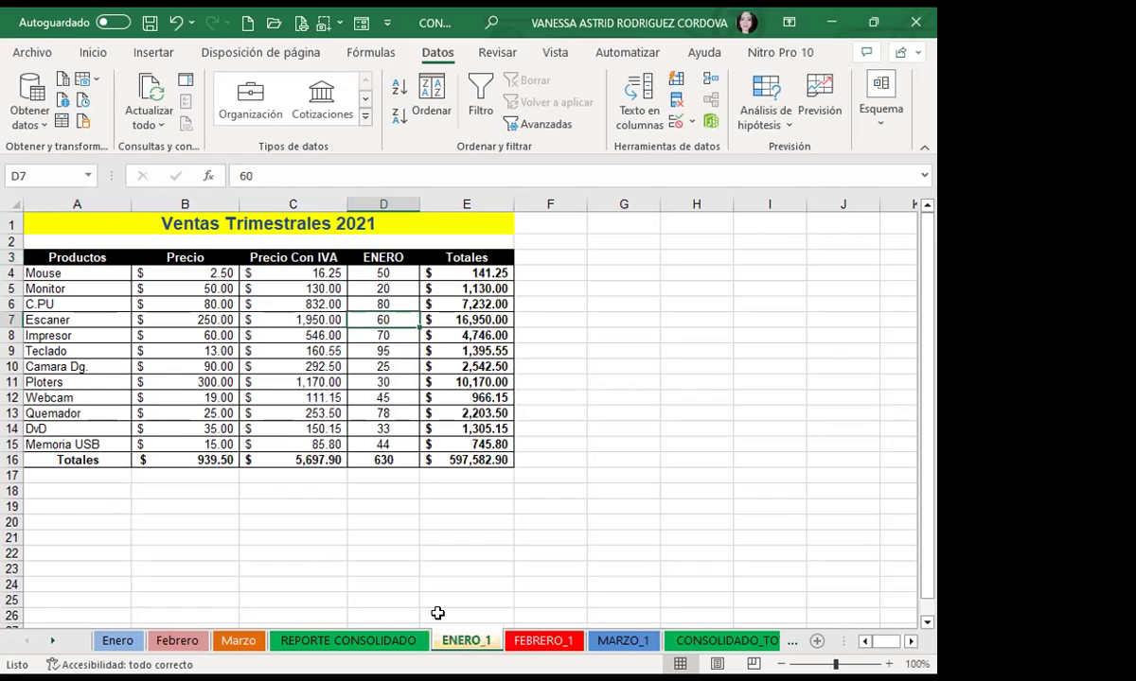
pyautogui.click(381, 273)
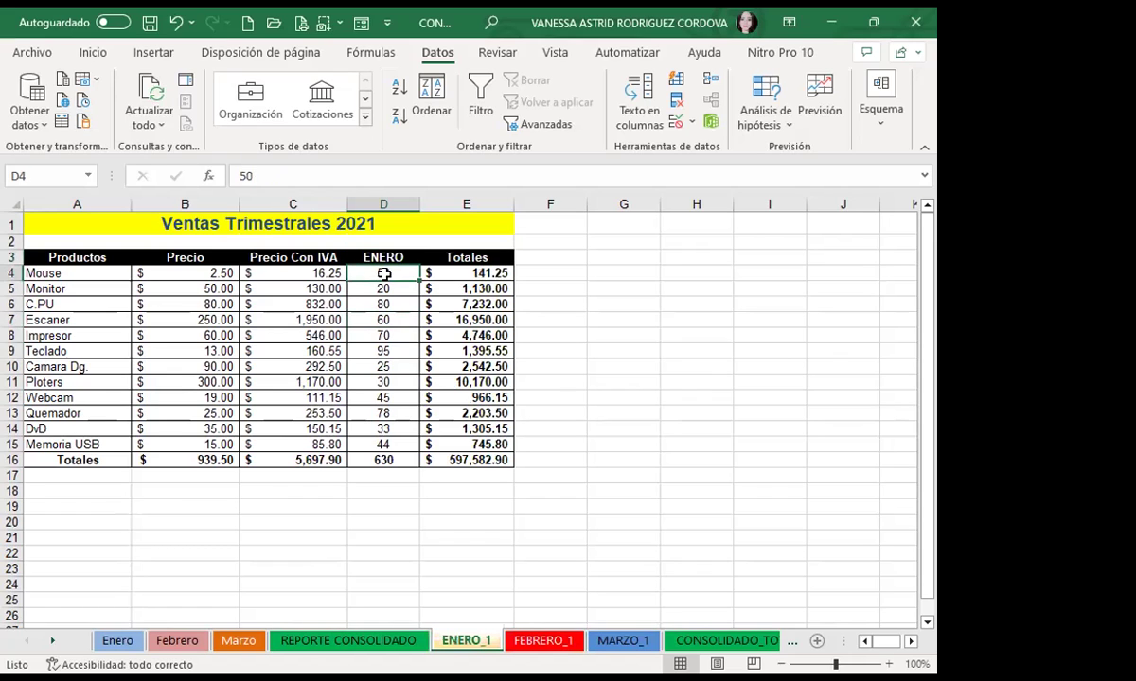
pyautogui.click(292, 272)
pyautogui.click(449, 273)
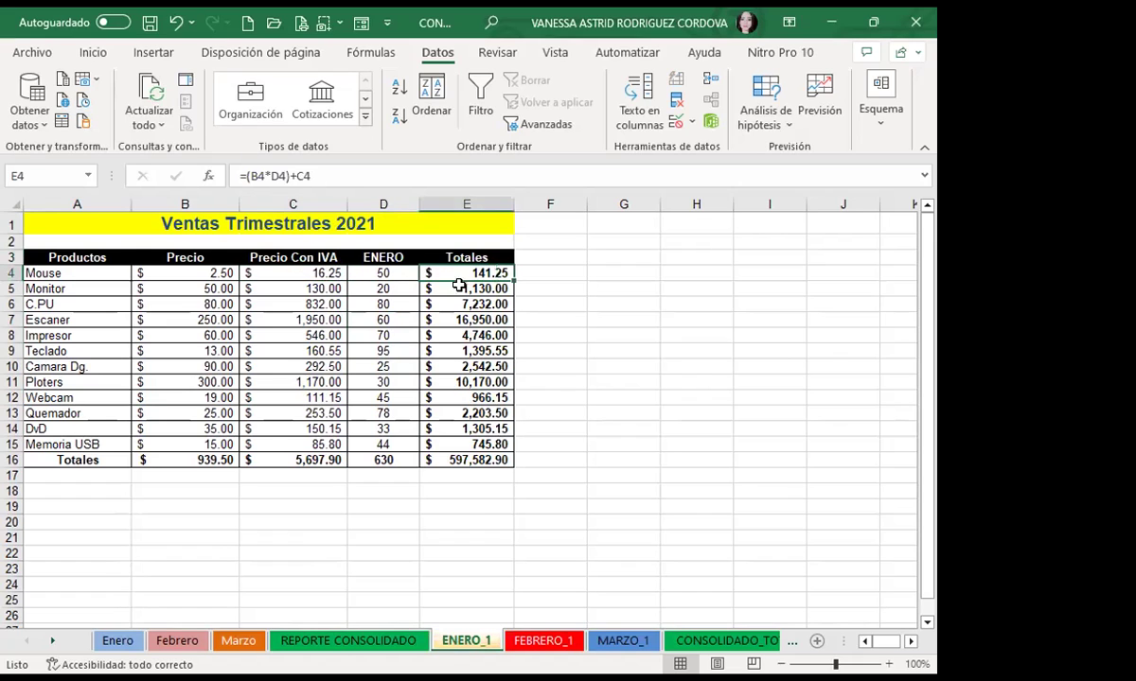
pyautogui.click(533, 644)
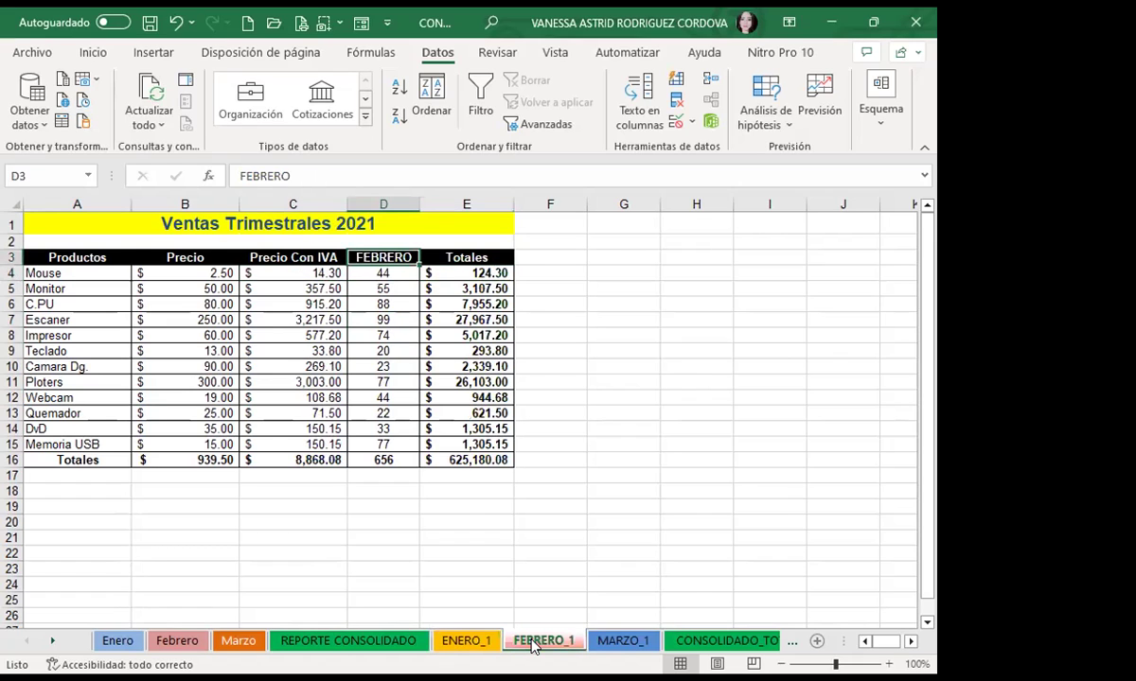
pyautogui.click(611, 640)
pyautogui.click(701, 641)
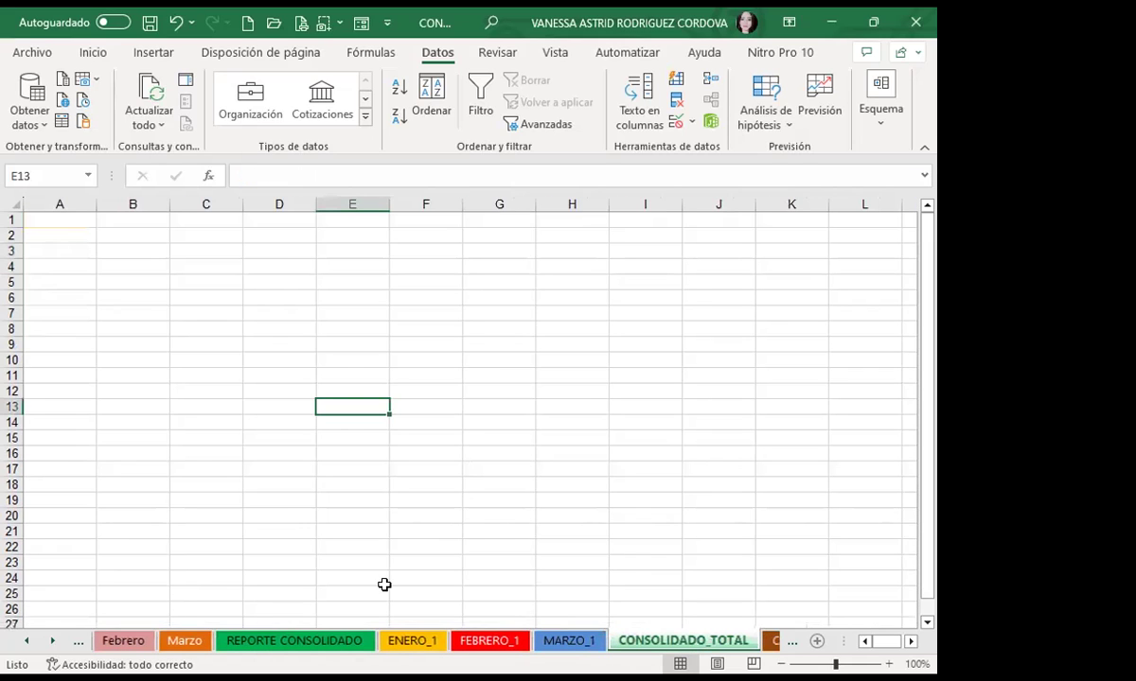
pyautogui.click(343, 386)
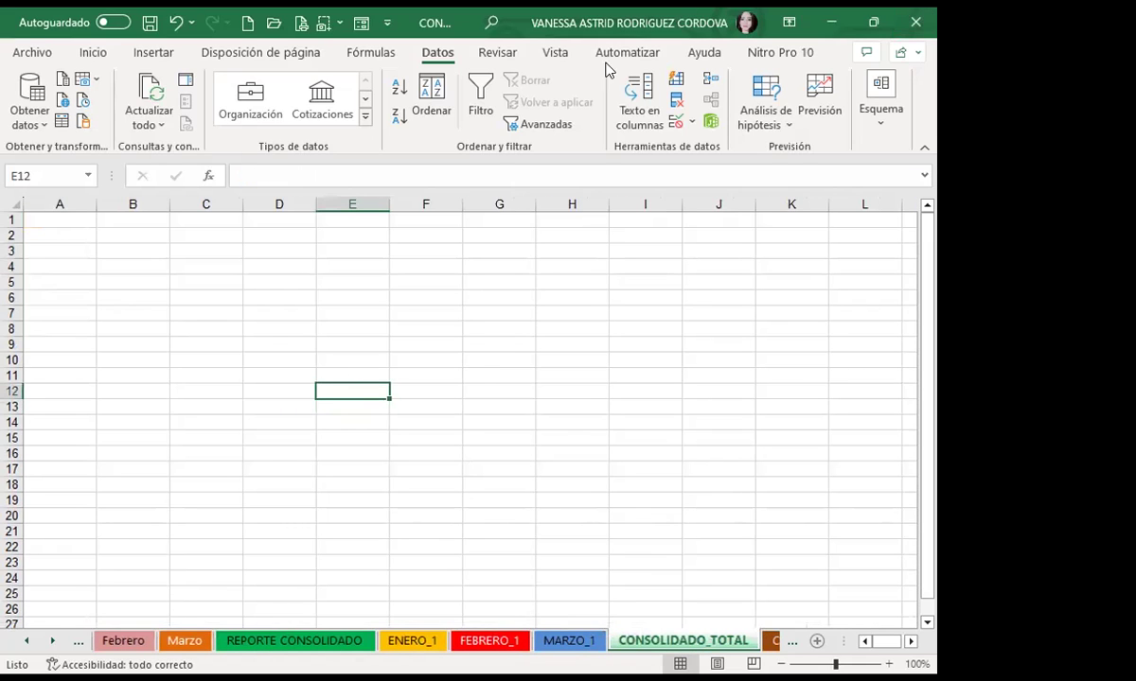
pyautogui.click(41, 221)
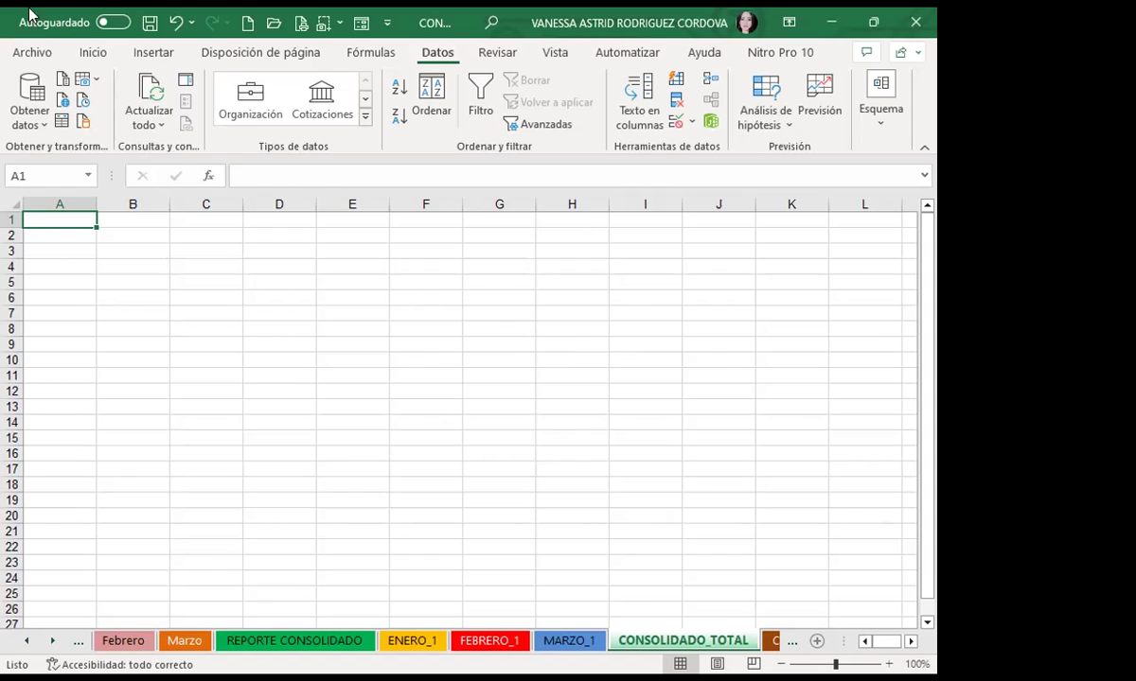
pyautogui.click(21, 53)
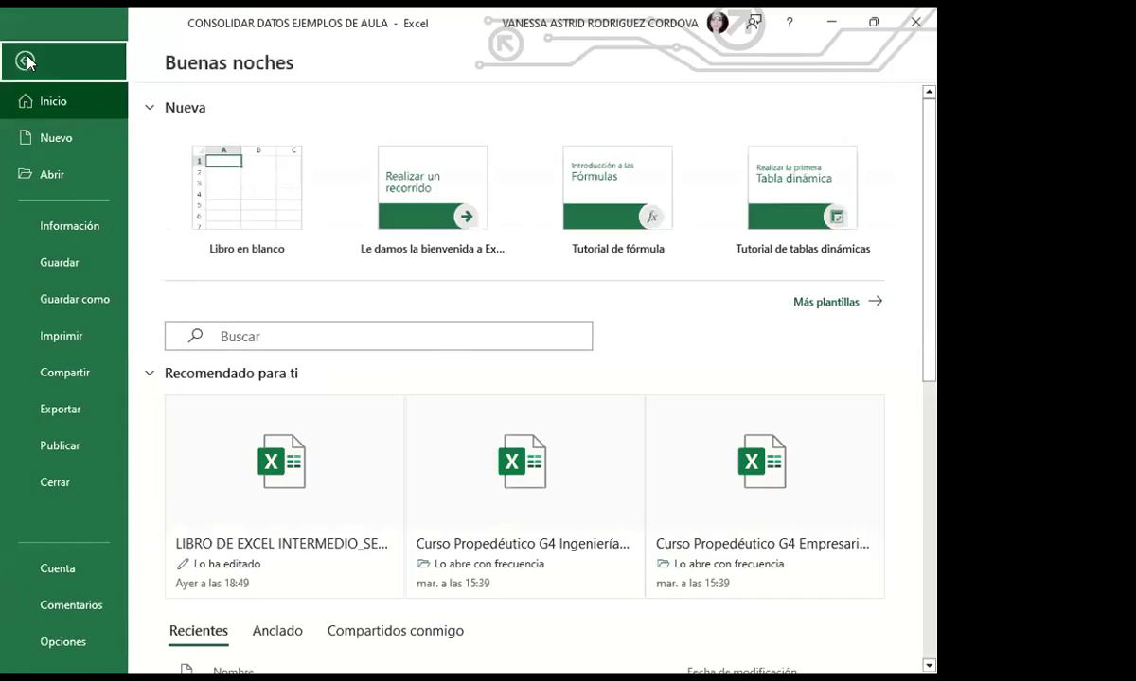
pyautogui.click(25, 61)
pyautogui.click(93, 52)
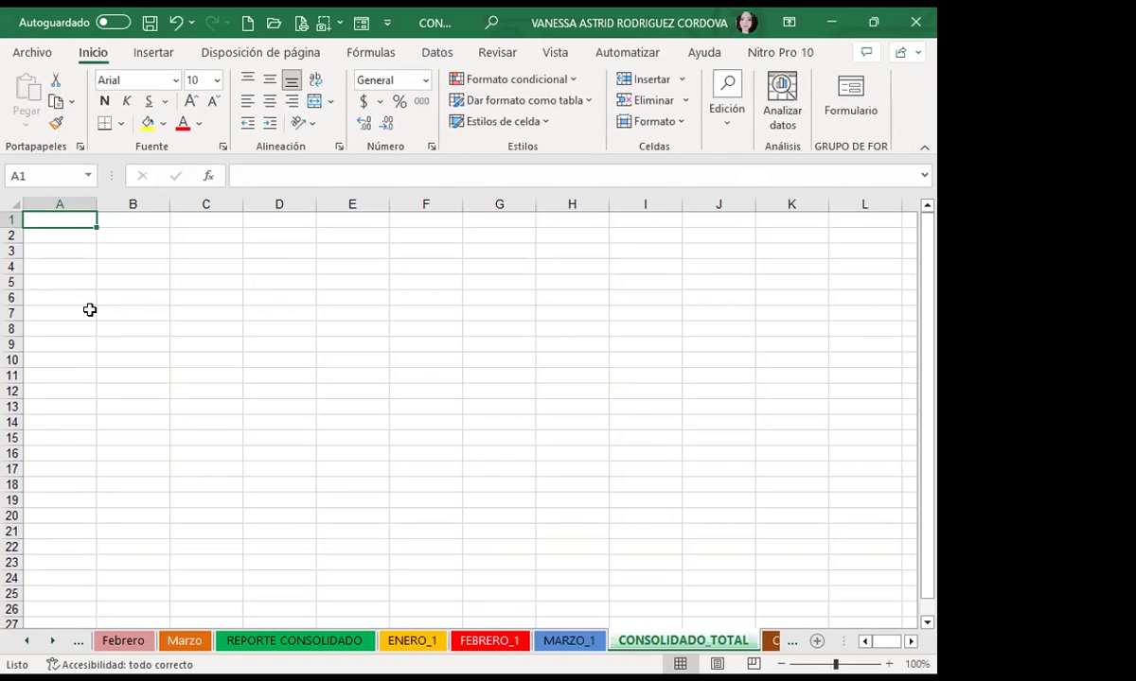
pyautogui.click(114, 265)
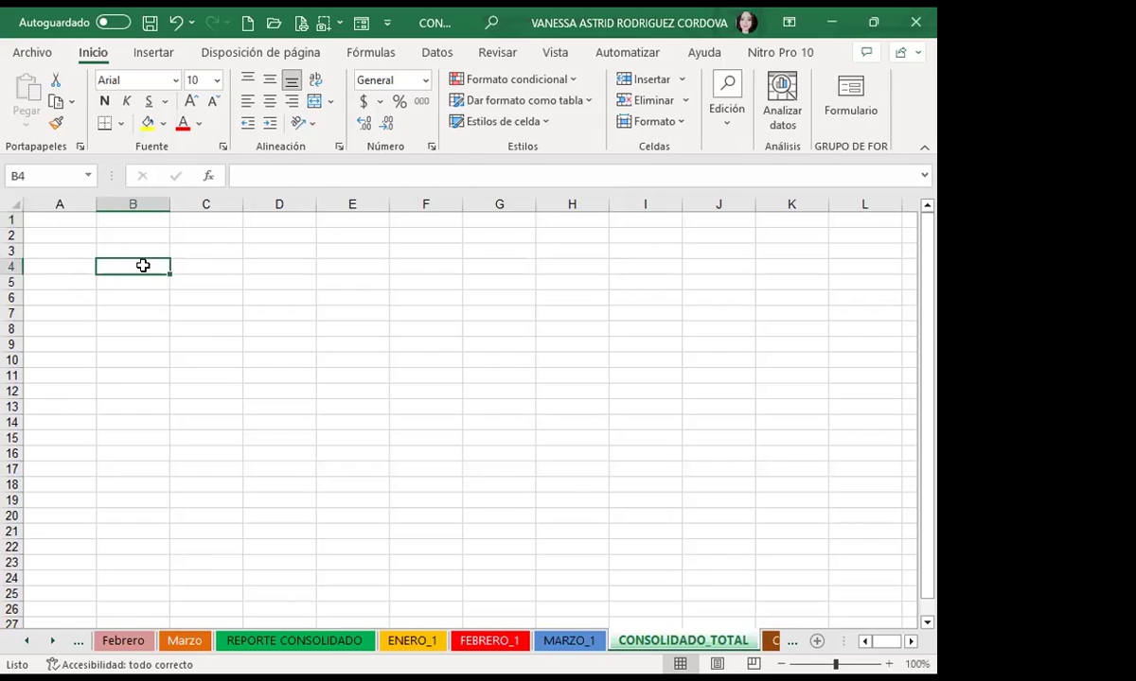
pyautogui.click(273, 270)
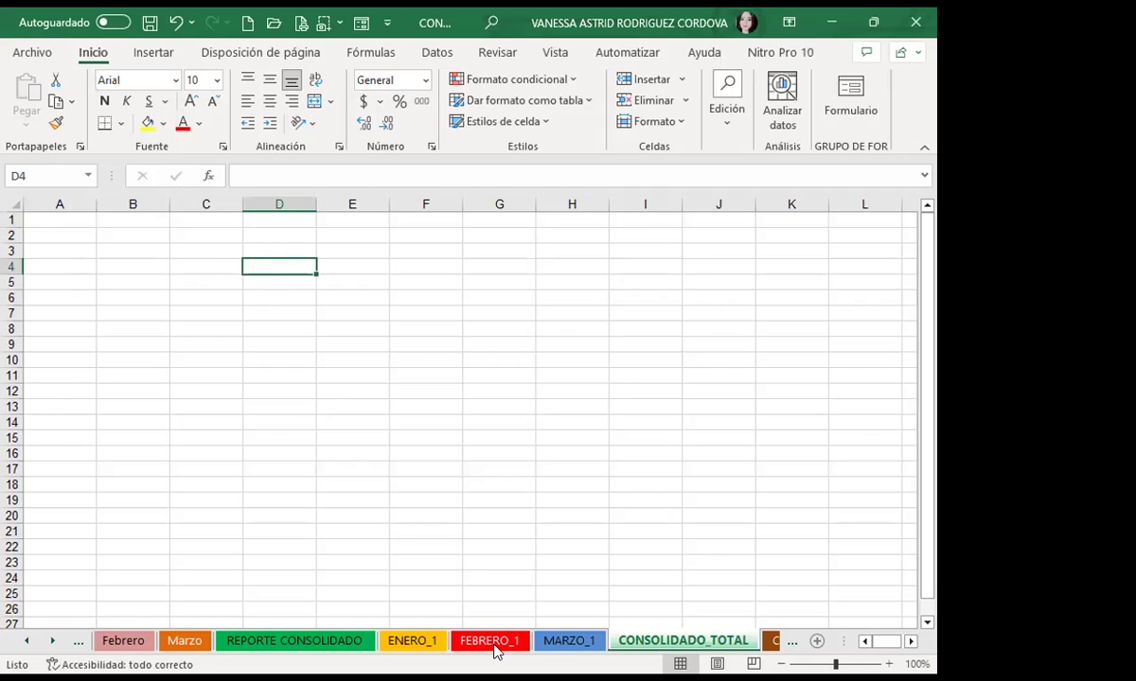
pyautogui.click(490, 642)
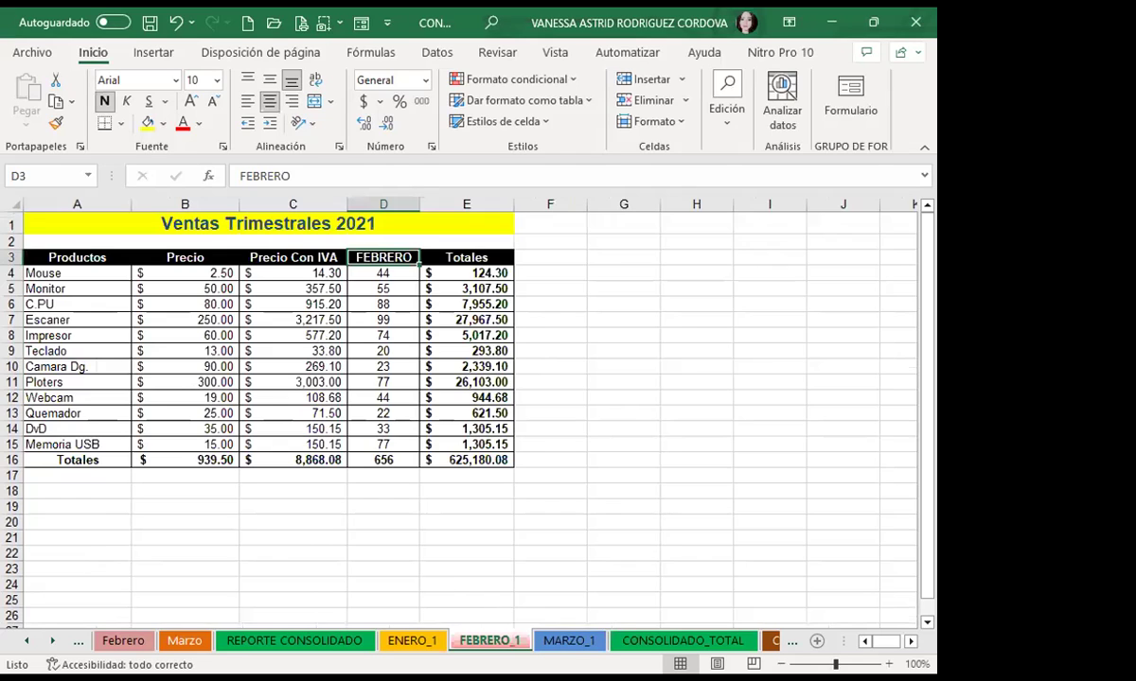
pyautogui.click(669, 642)
pyautogui.click(379, 276)
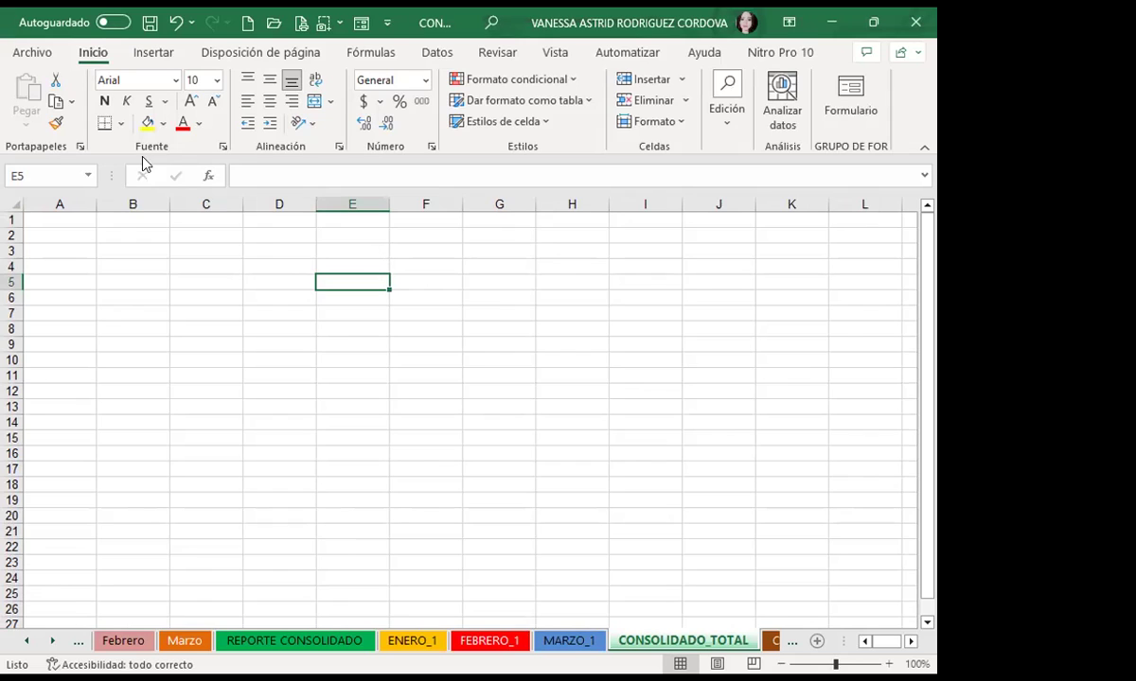
pyautogui.click(70, 217)
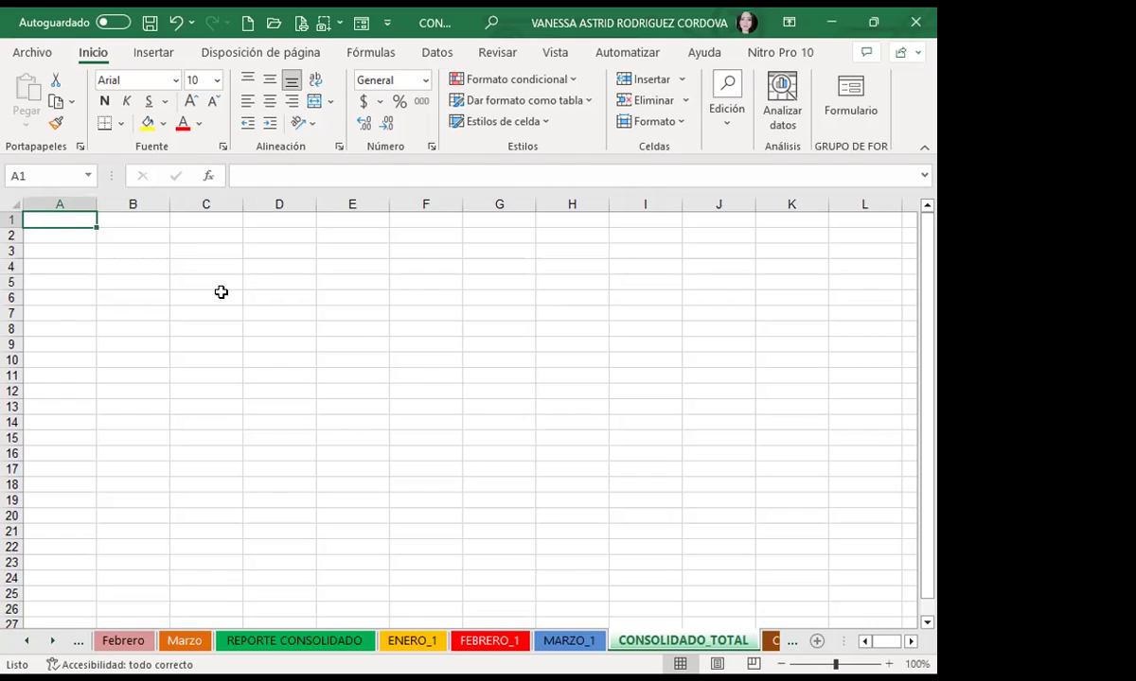
# In Consolidar, delete the old ENERO_1, FEBRERO_1, MARZO_1 references, disable Crear vínculos, enable Columna izquierda
pyautogui.click(438, 53)
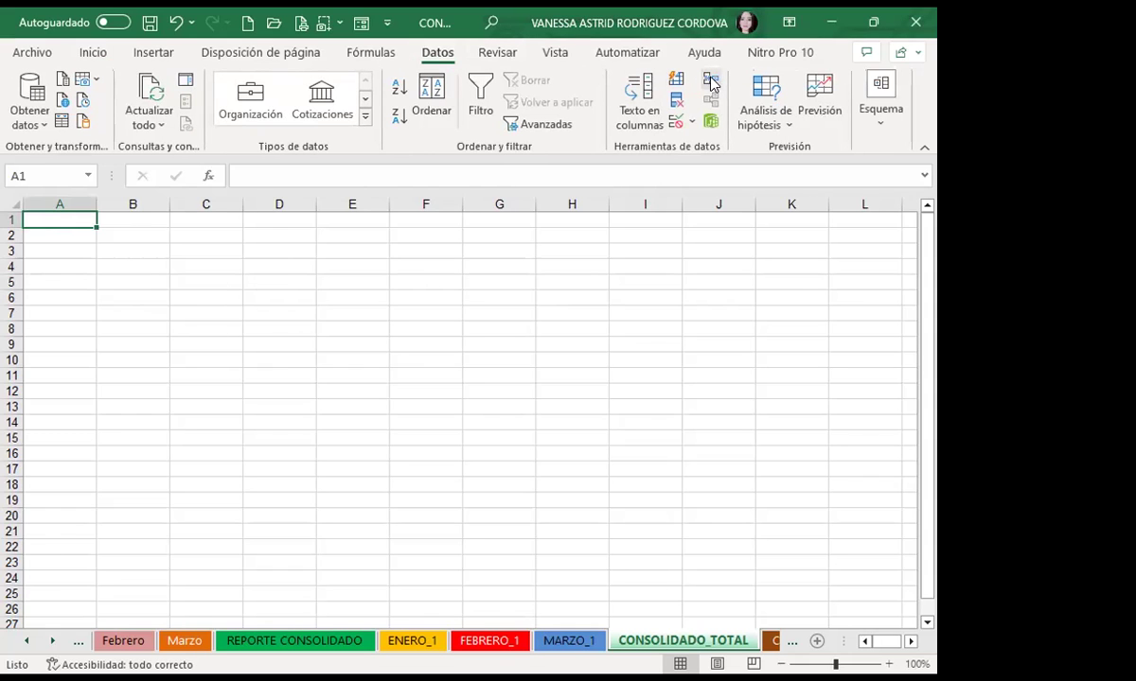
pyautogui.click(711, 83)
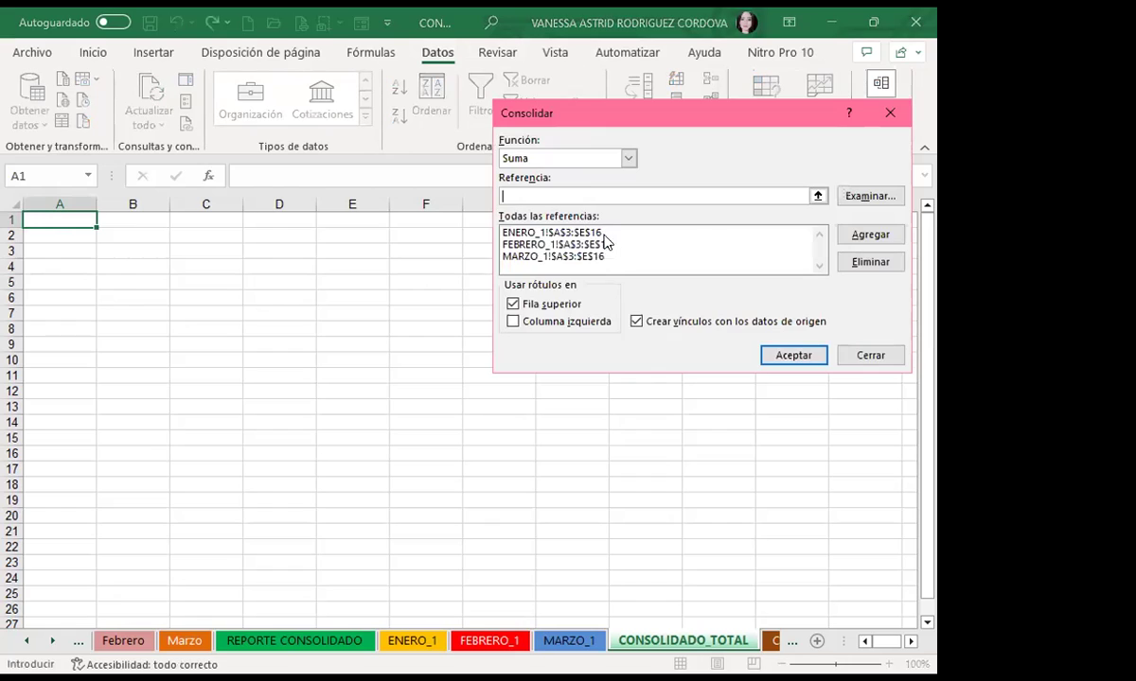
pyautogui.click(577, 257)
pyautogui.click(865, 261)
pyautogui.click(610, 244)
pyautogui.click(866, 261)
pyautogui.click(568, 232)
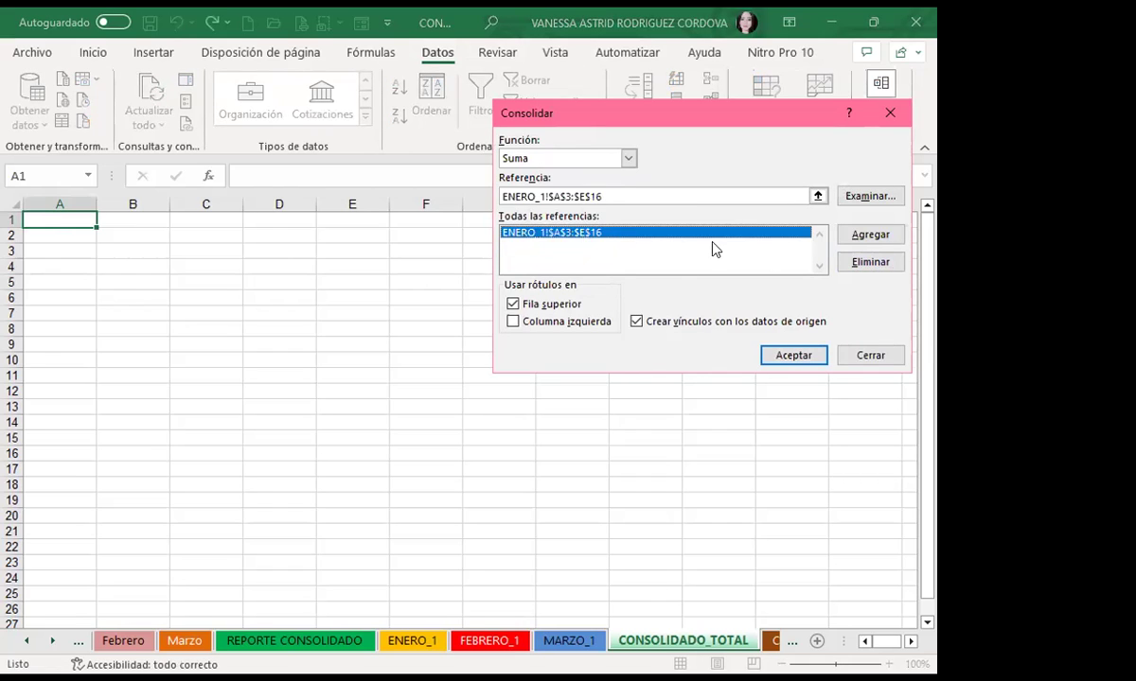
pyautogui.click(872, 264)
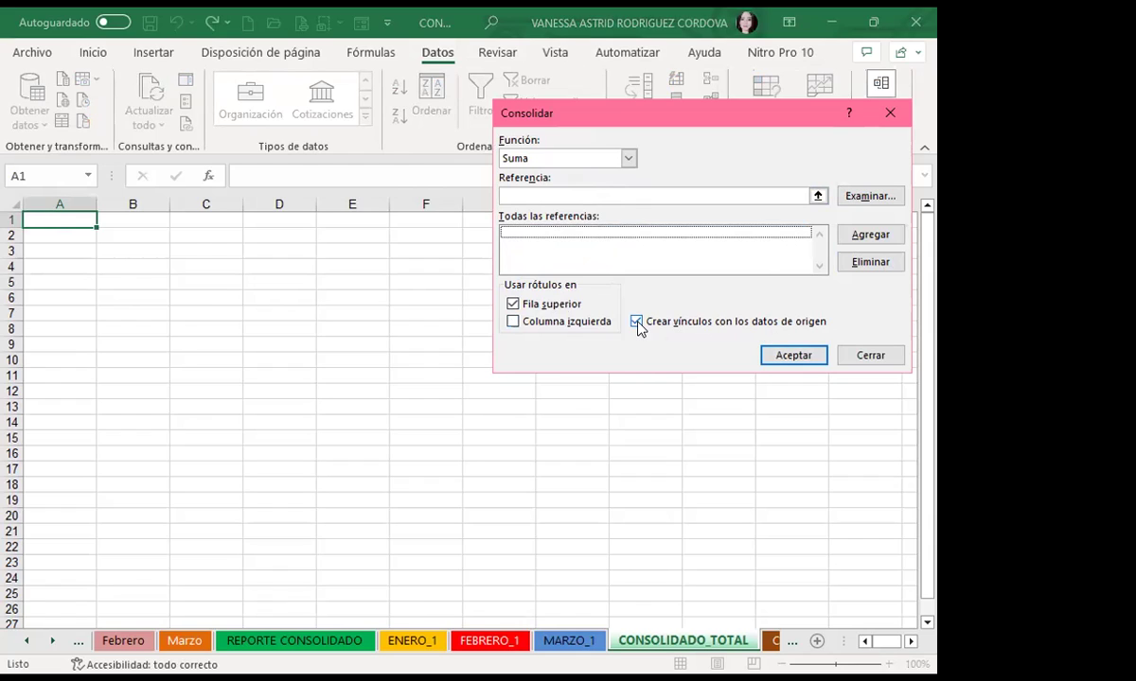
pyautogui.click(636, 321)
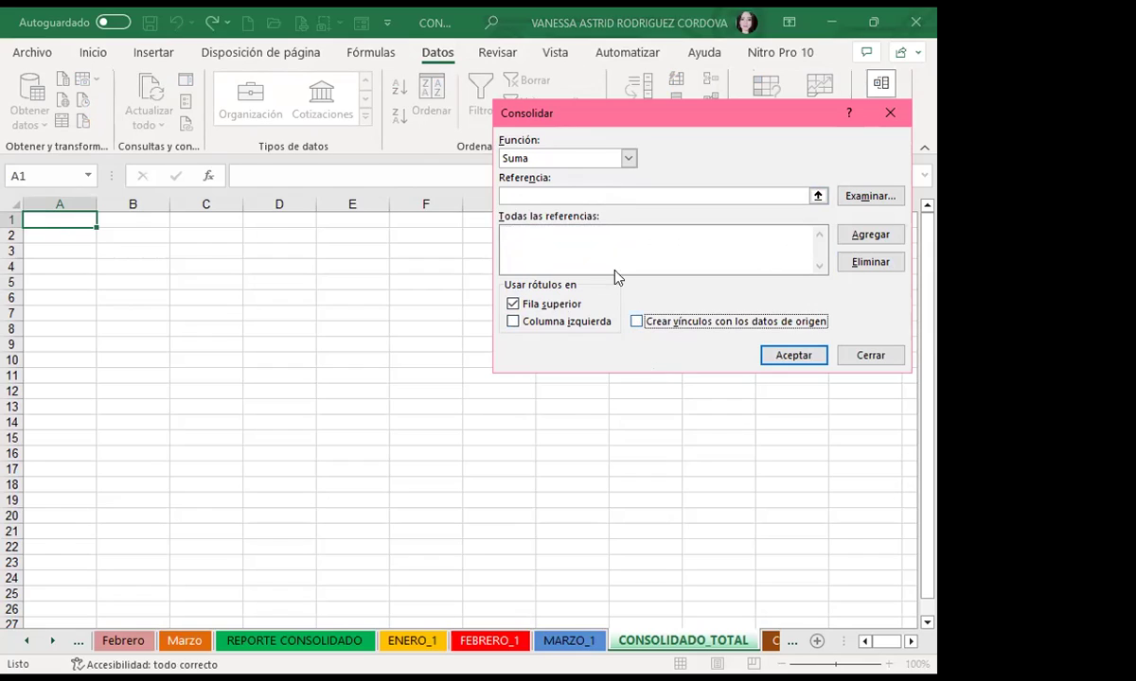
pyautogui.click(513, 322)
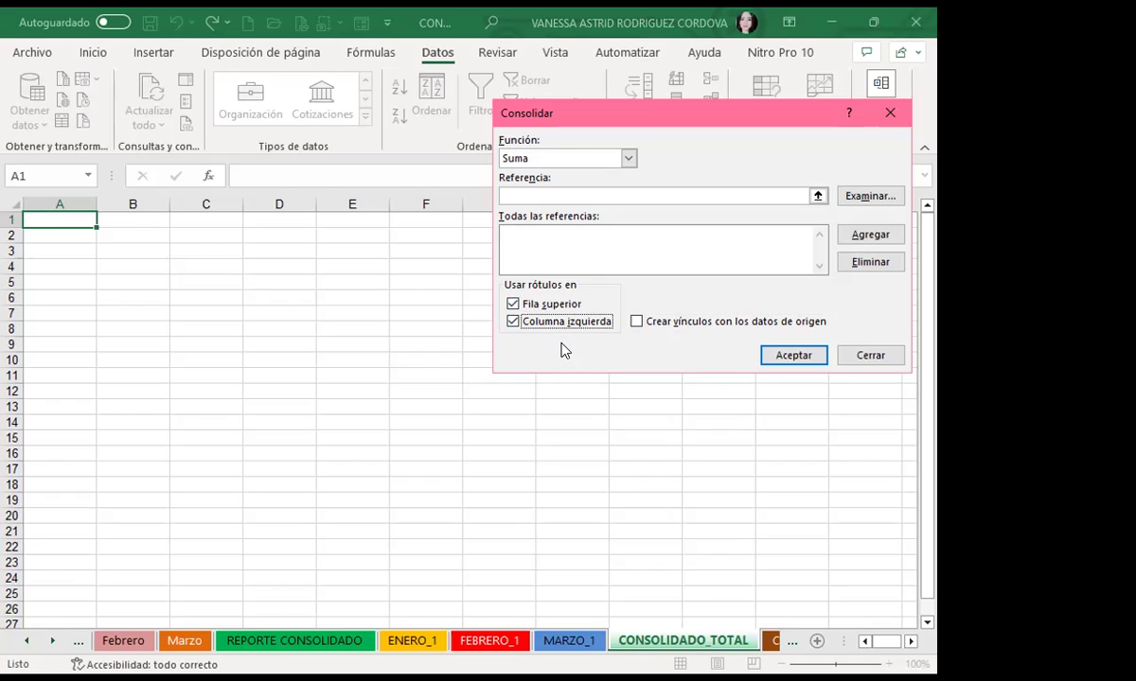
# Add range A3:E16 from ENERO_1, FEBRERO_1 and MARZO_1 and consolidate into CONSOLIDADO_TOTAL
pyautogui.click(541, 197)
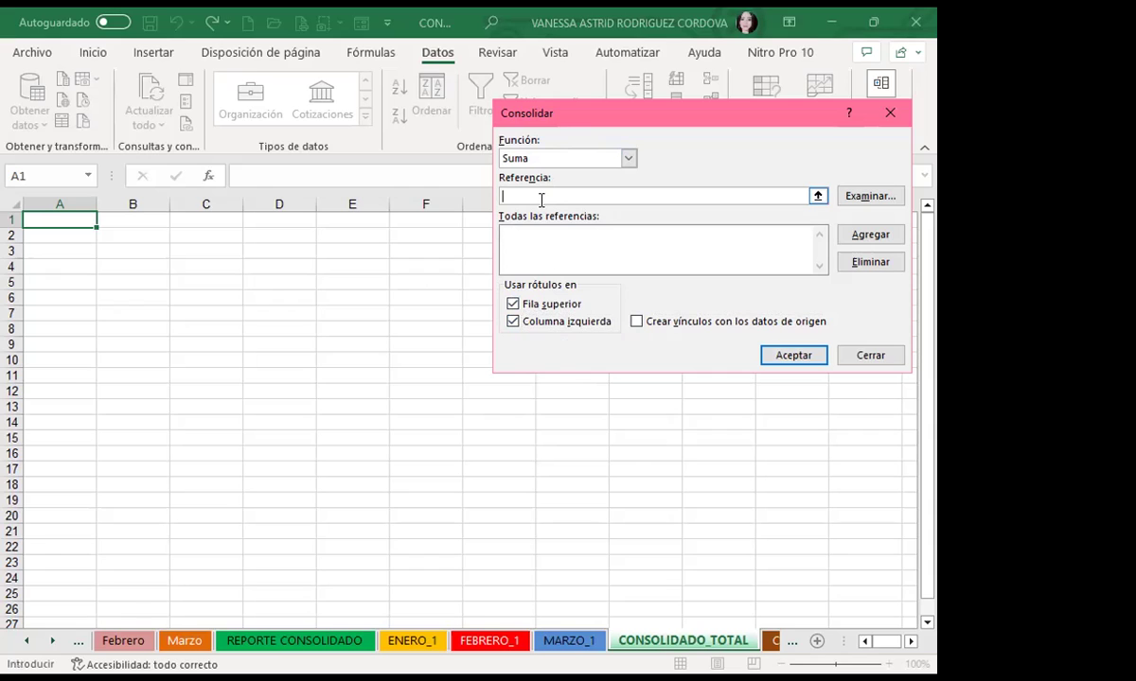
pyautogui.click(405, 643)
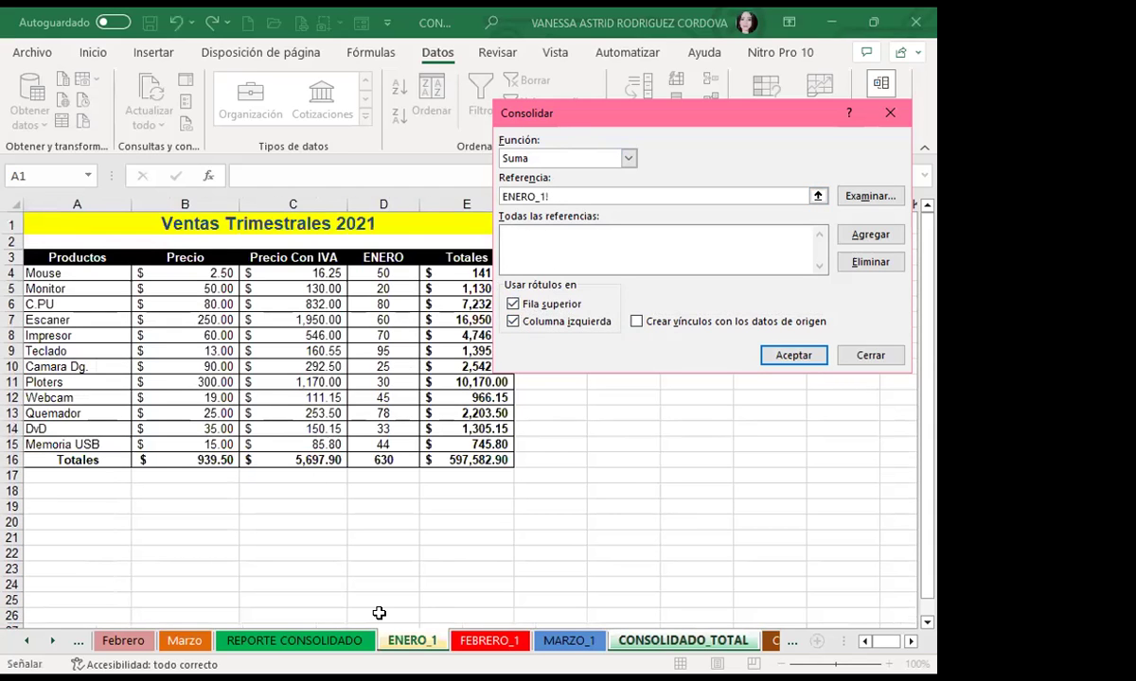
pyautogui.click(56, 257)
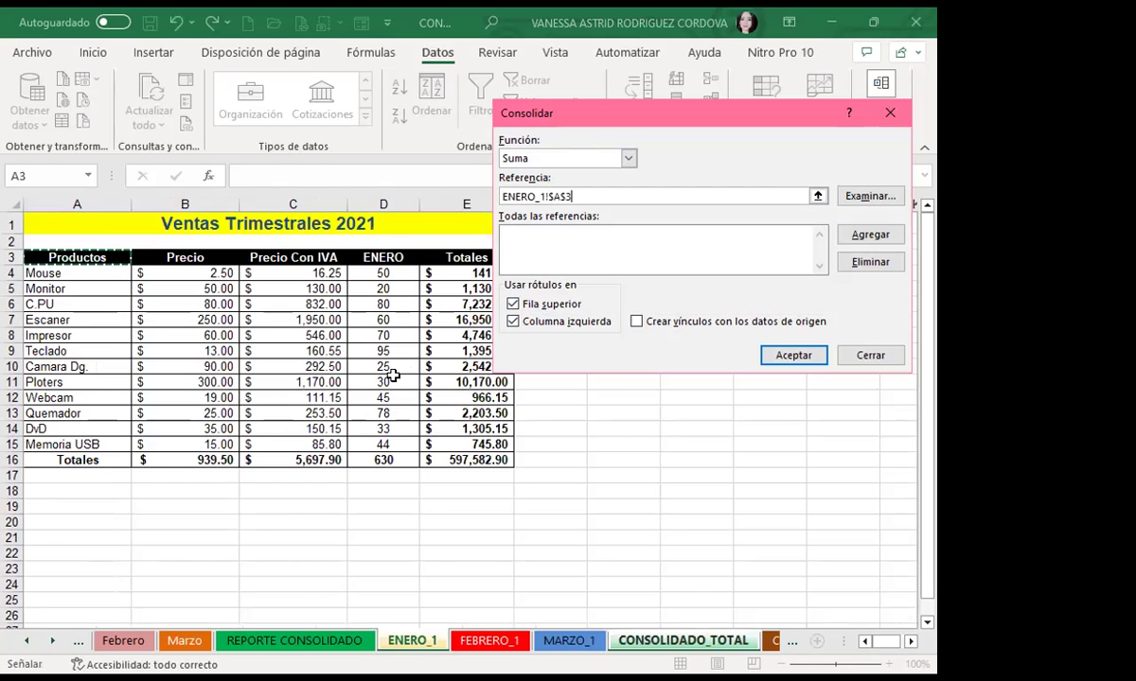
pyautogui.keyDown('shift'); pyautogui.click(464, 458); pyautogui.keyUp('shift')
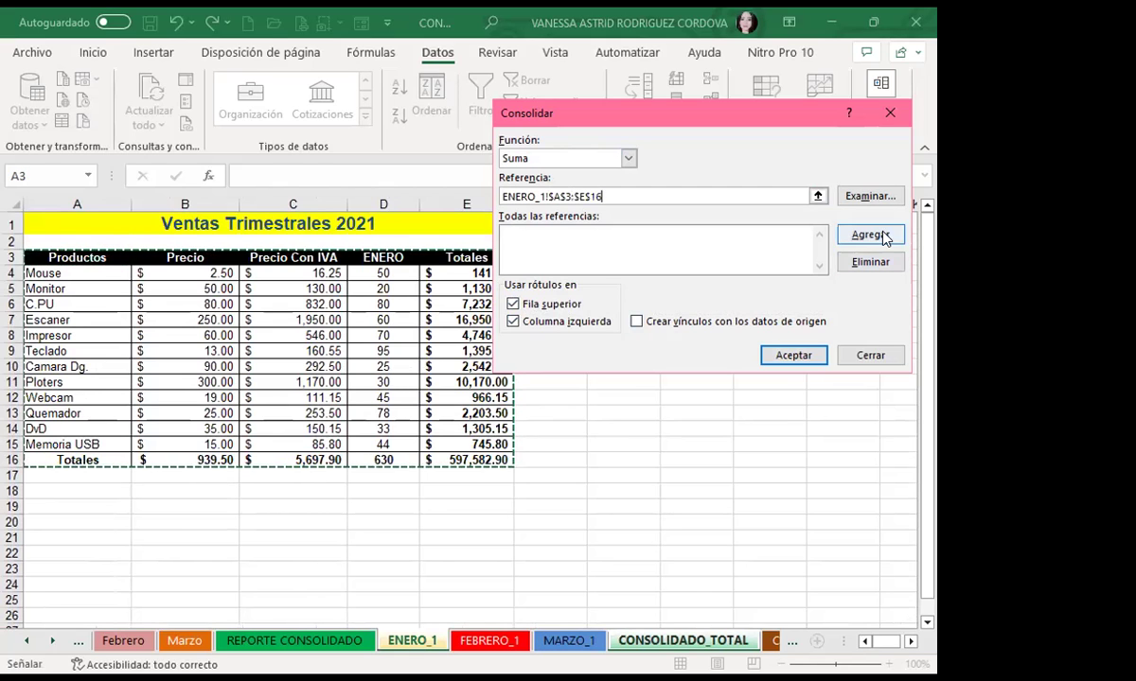
pyautogui.click(868, 235)
pyautogui.click(486, 641)
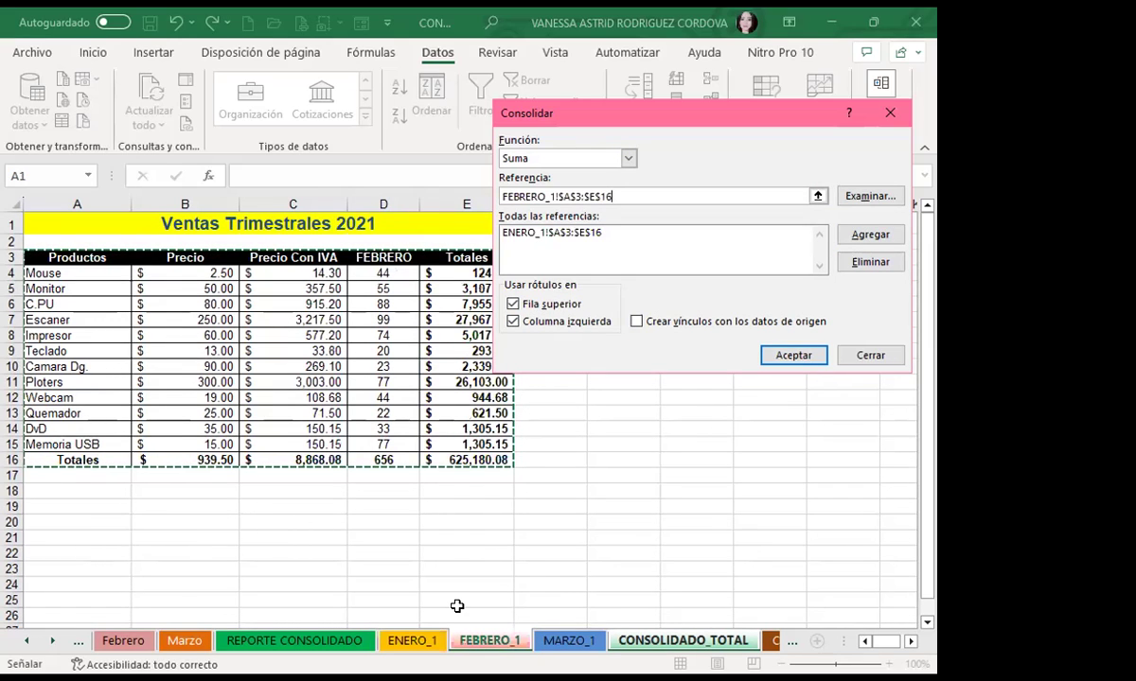
pyautogui.click(863, 235)
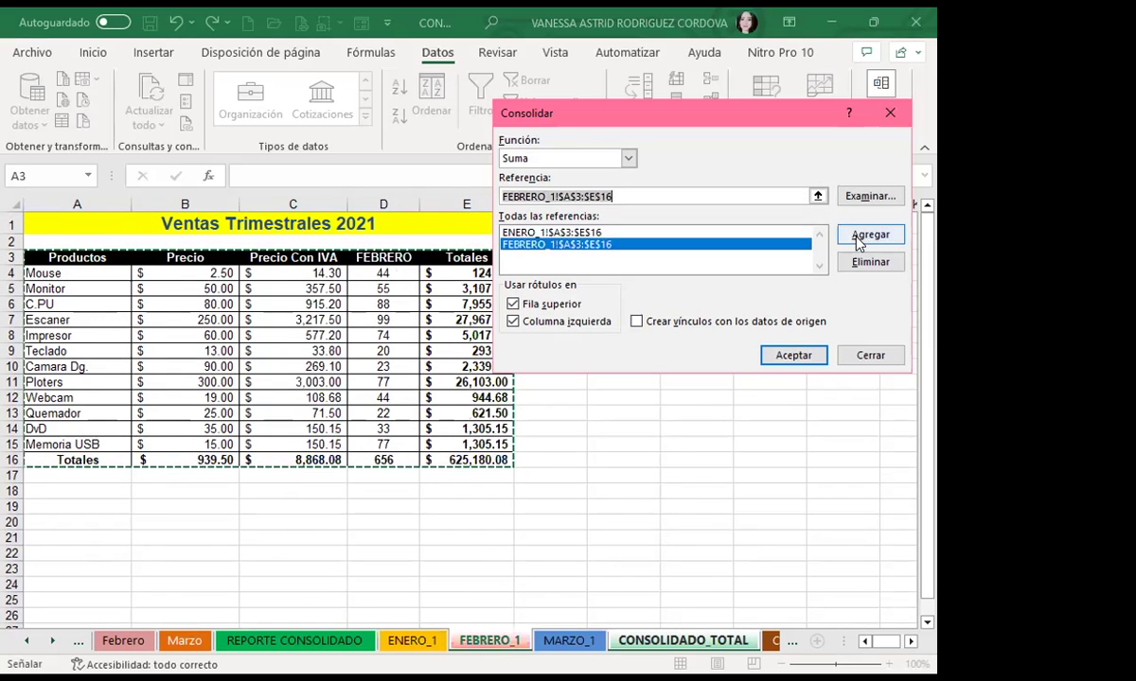
pyautogui.click(571, 642)
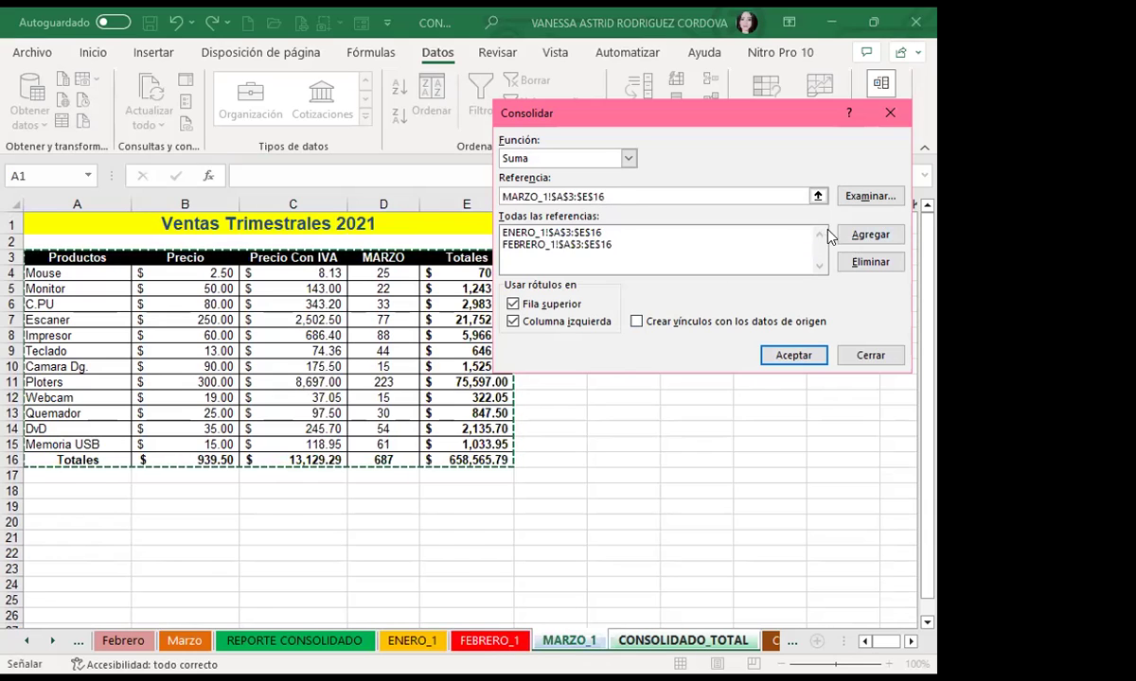
pyautogui.click(799, 355)
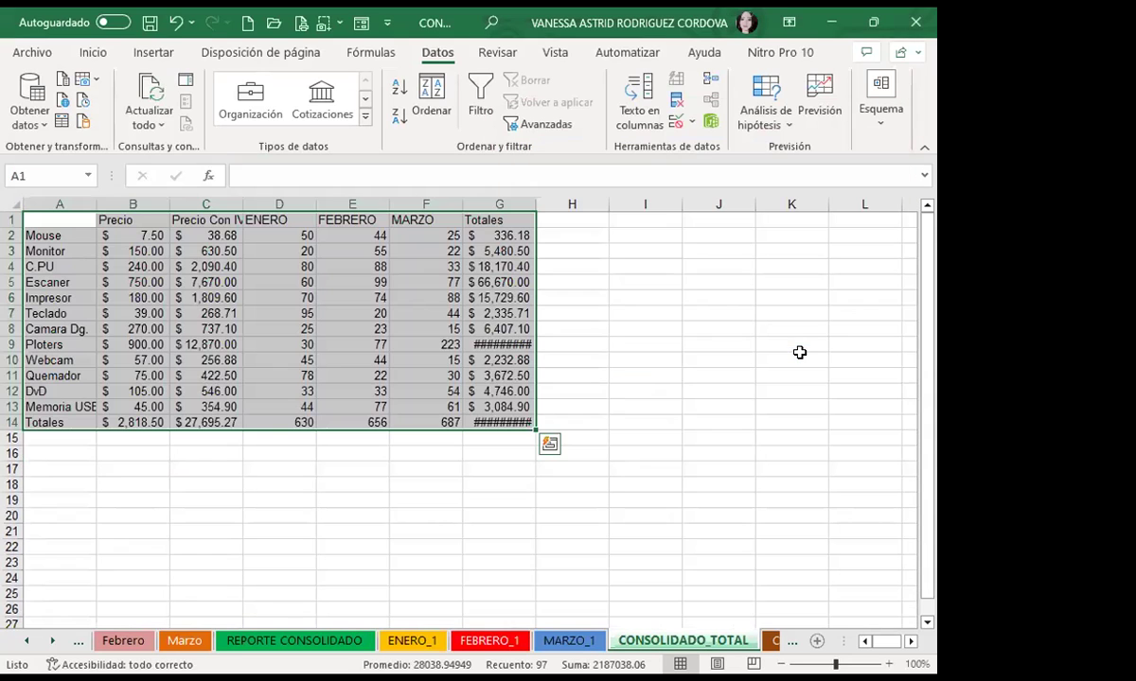
# Widen columns G and C so the totals and Precio Con IVA values fit
pyautogui.moveTo(547, 202); pyautogui.dragTo(564, 202)
pyautogui.click(424, 236)
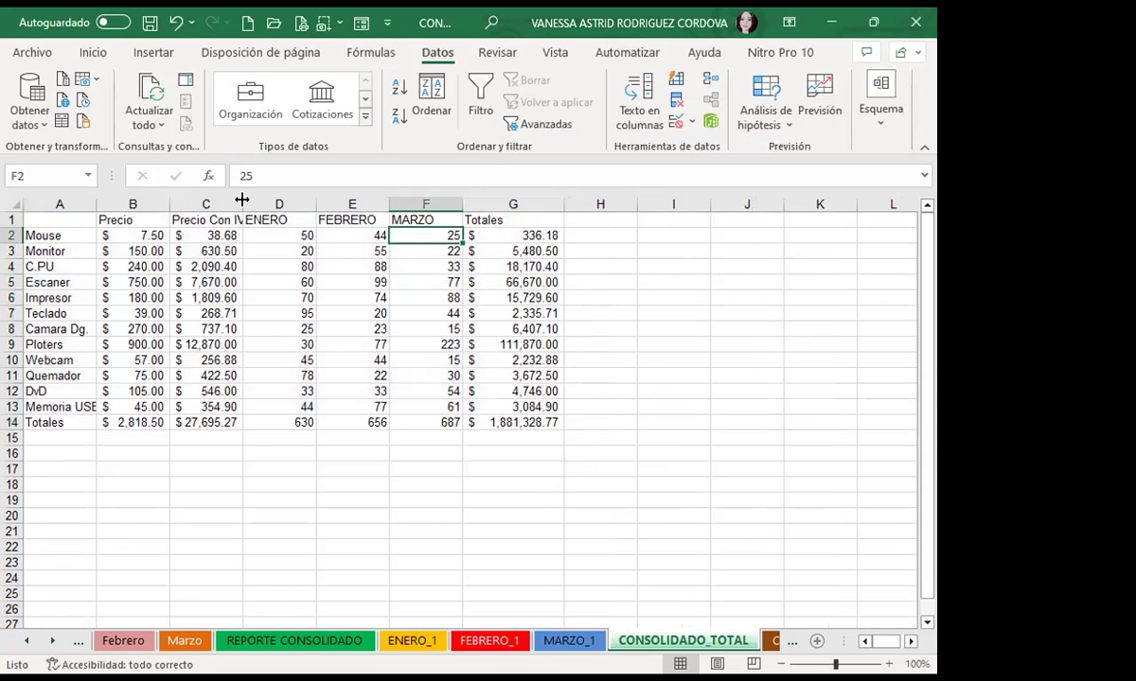
pyautogui.moveTo(242, 201); pyautogui.dragTo(279, 202)
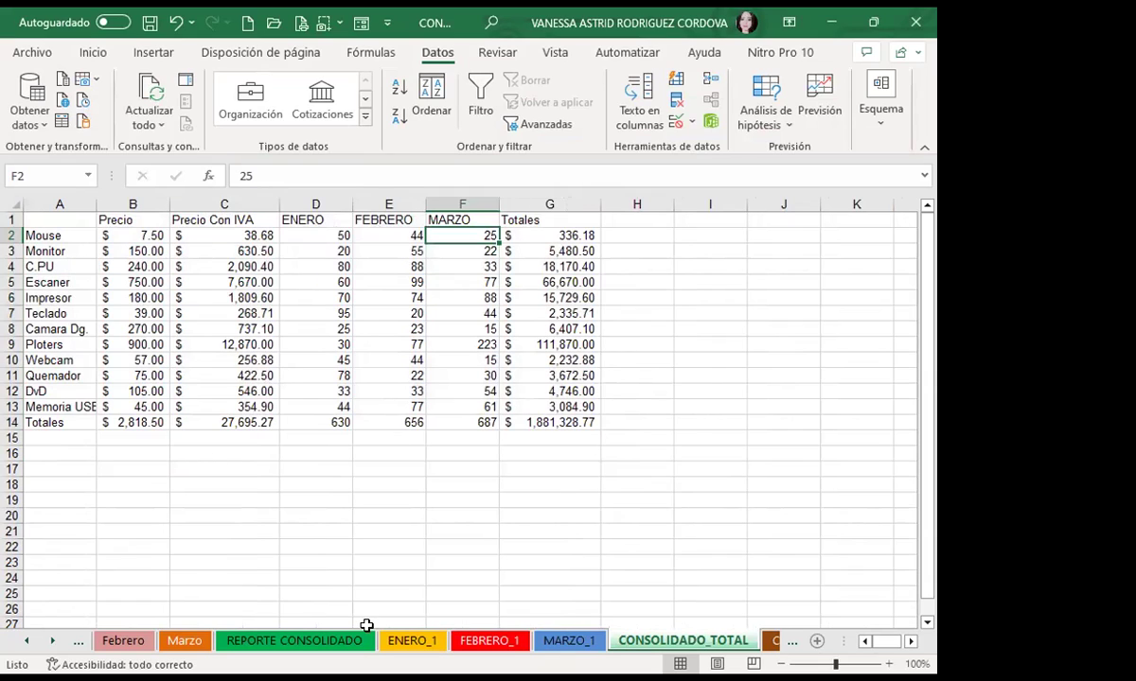
# Compare the E4 formula on REPORTE CONSOLIDADO with the G column totals on CONSOLIDADO_TOTAL
pyautogui.click(313, 642)
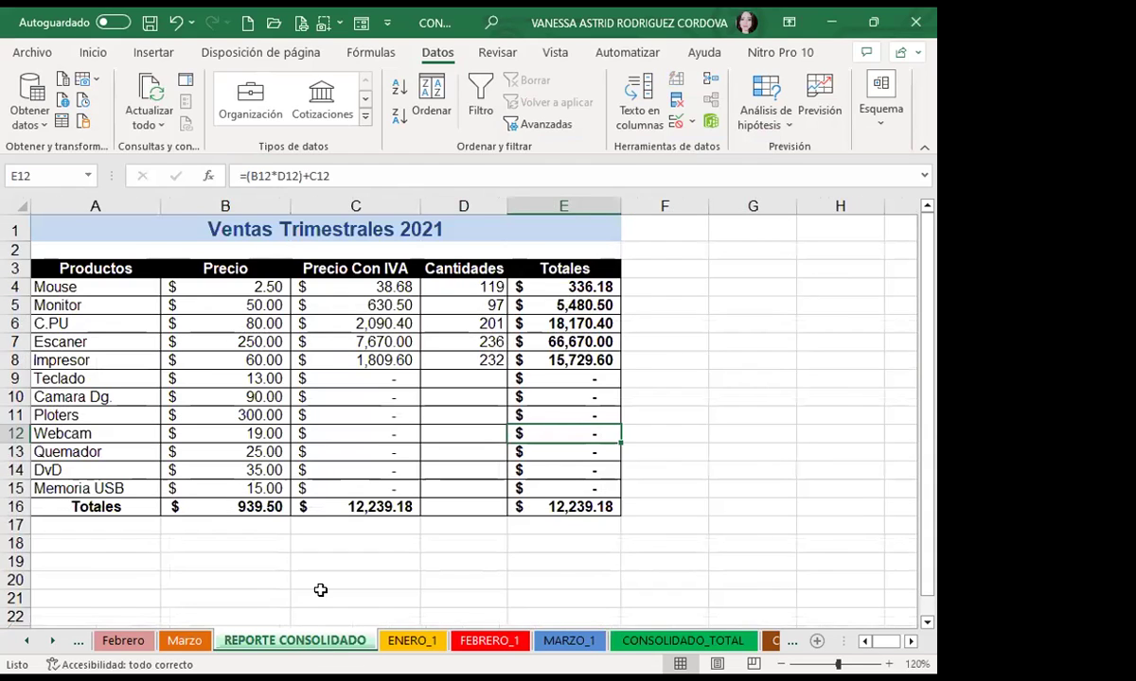
pyautogui.click(549, 287)
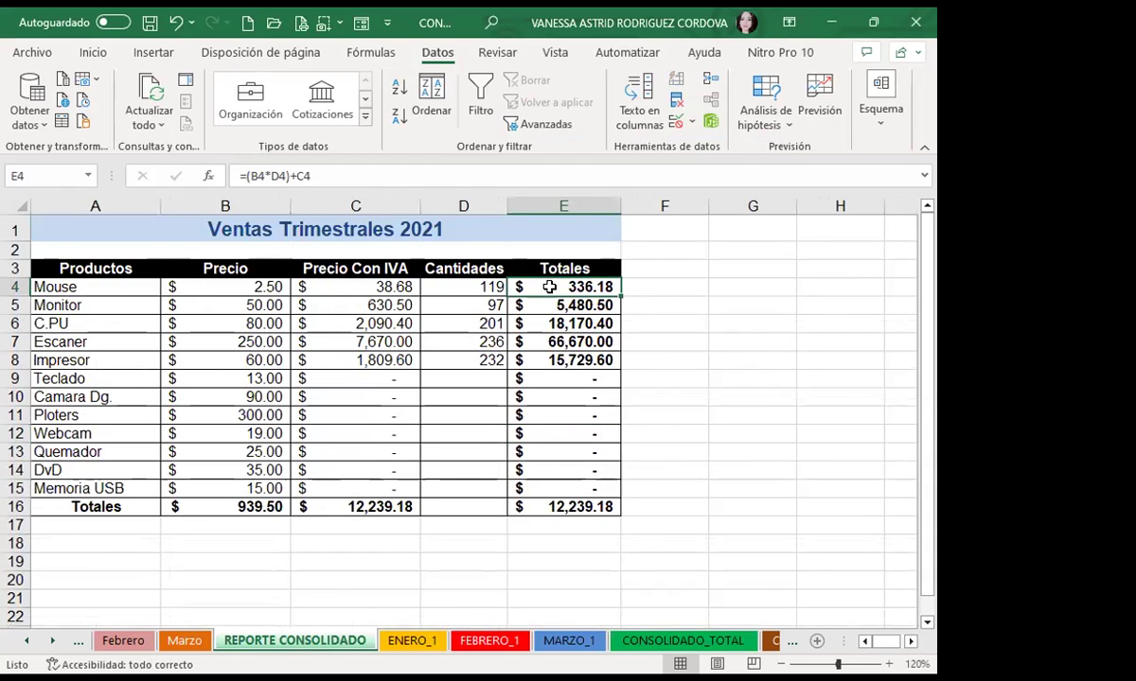
pyautogui.click(671, 642)
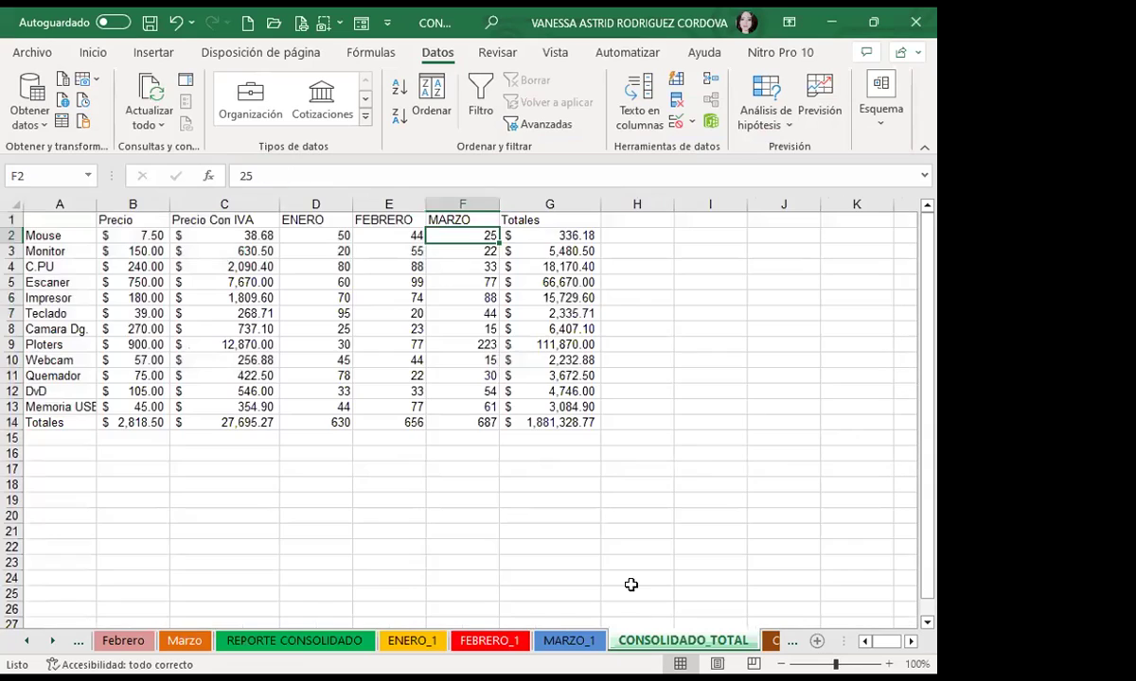
pyautogui.click(541, 235)
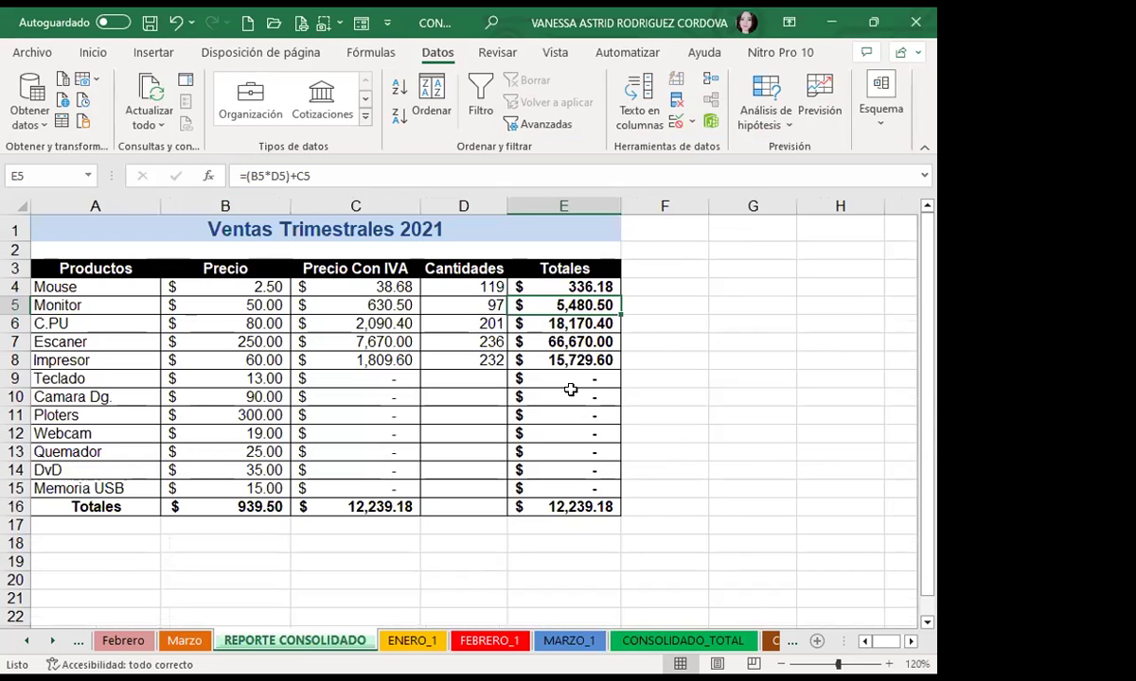
pyautogui.click(683, 641)
pyautogui.click(535, 273)
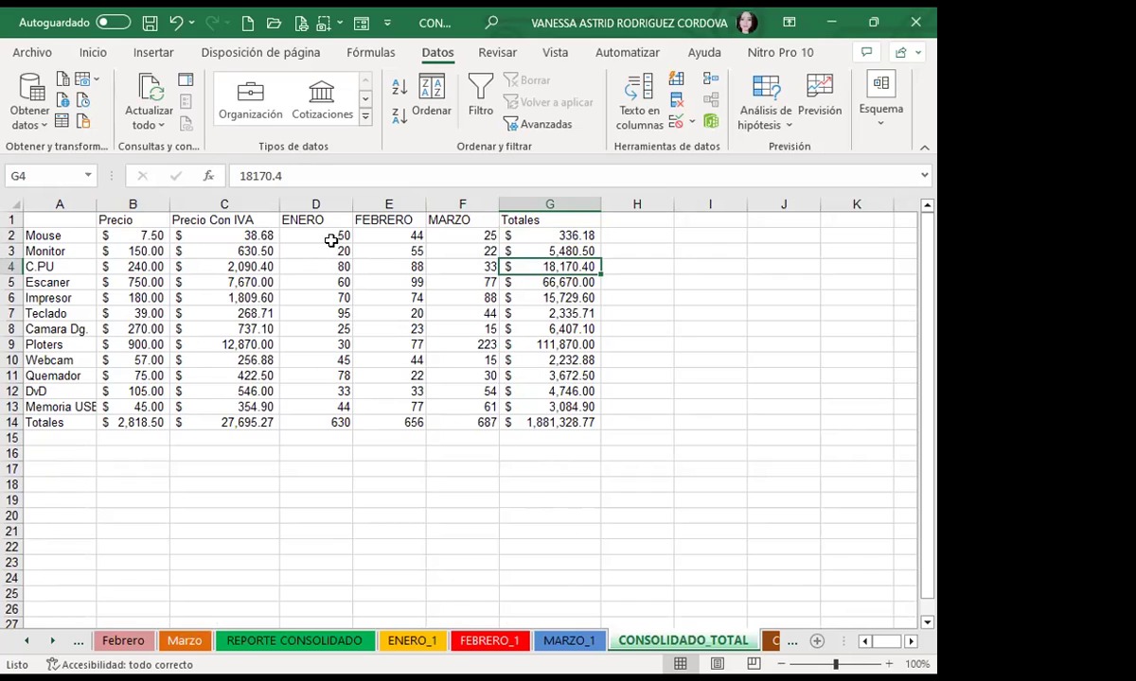
# Review the Mouse quantities and total, Precio Con IVA values, and ENERO quantities per product
pyautogui.moveTo(312, 235); pyautogui.dragTo(454, 235)
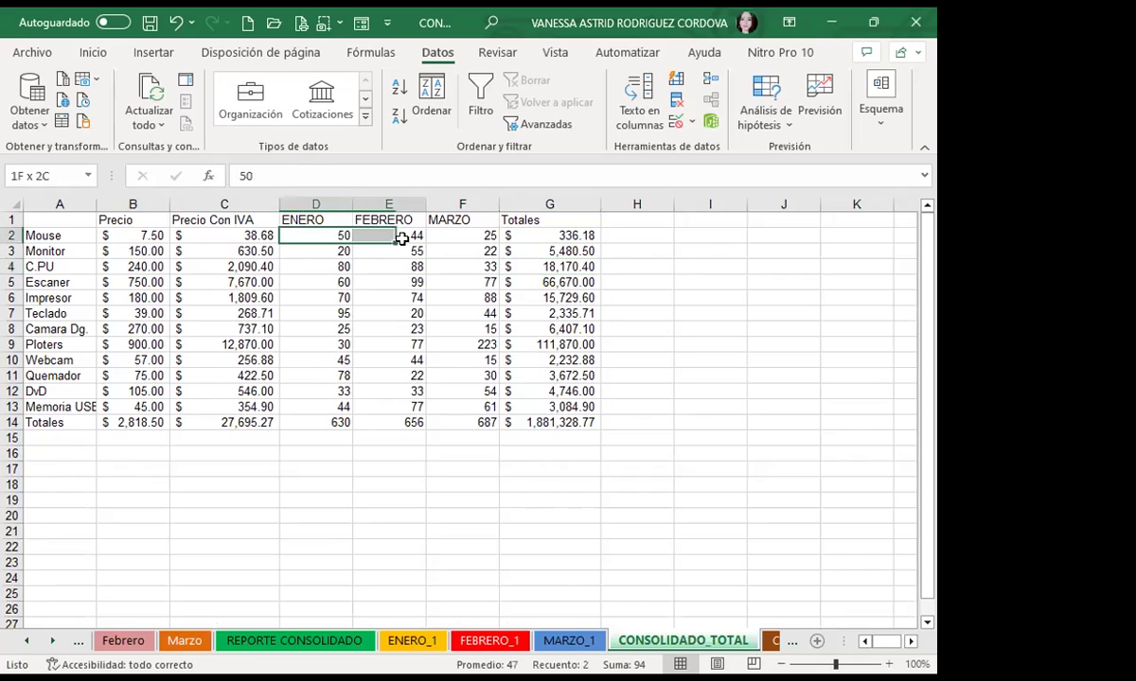
pyautogui.click(547, 235)
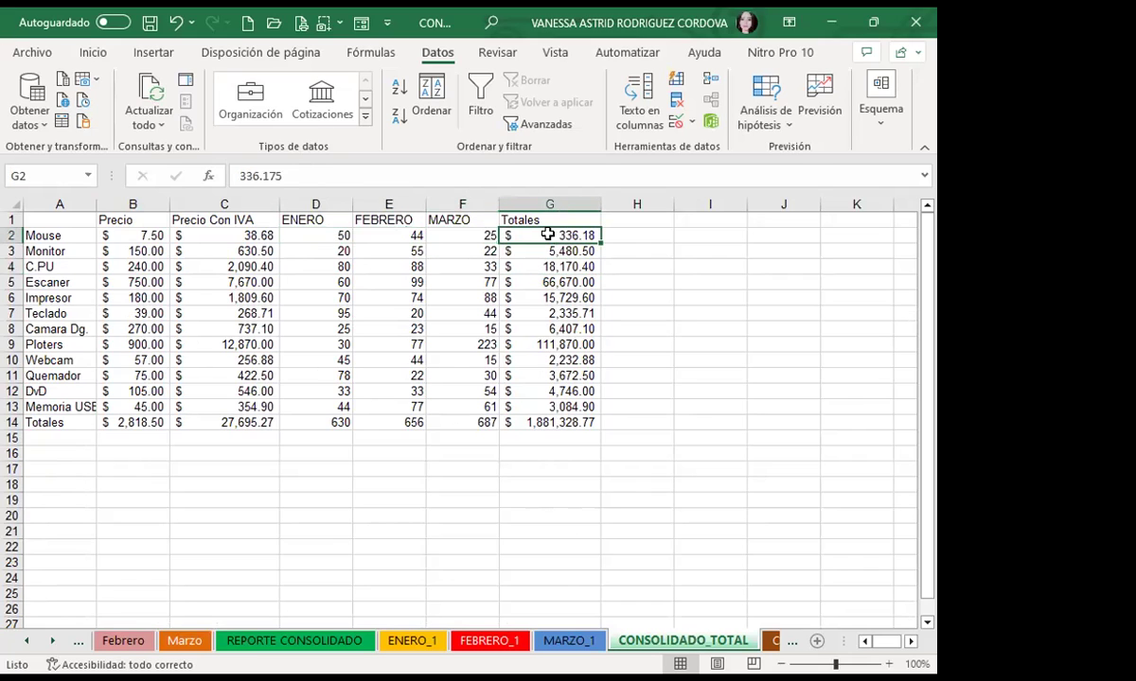
pyautogui.click(315, 267)
pyautogui.click(208, 220)
pyautogui.click(205, 301)
pyautogui.click(260, 388)
pyautogui.click(327, 402)
pyautogui.click(320, 359)
pyautogui.click(313, 329)
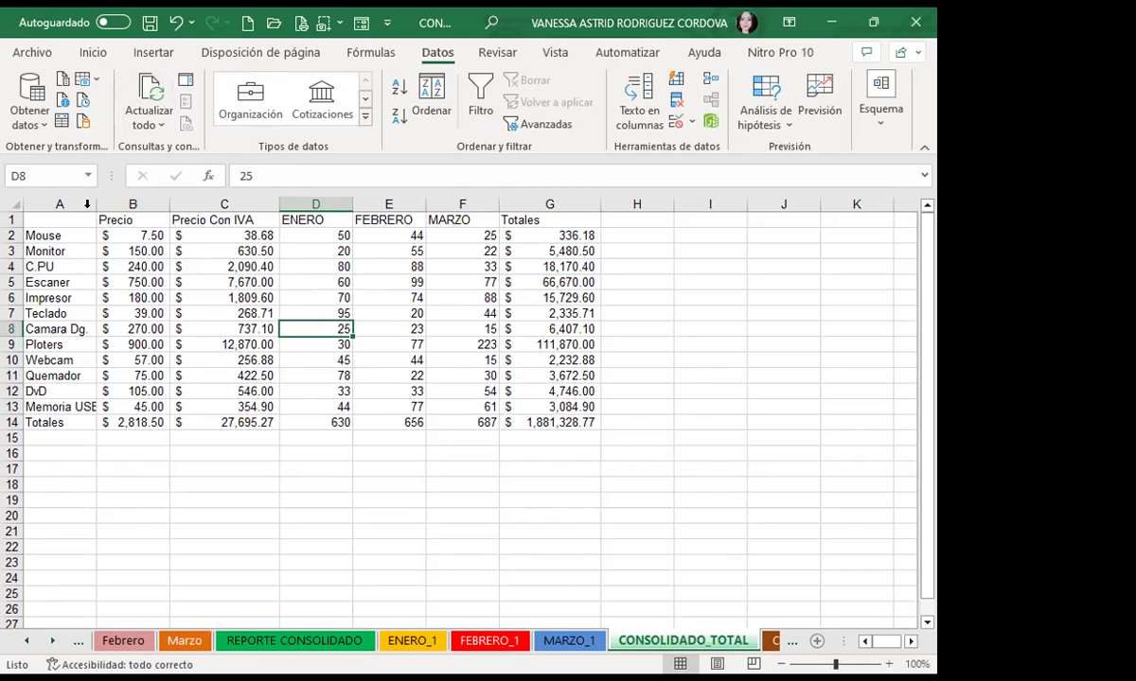
pyautogui.click(295, 256)
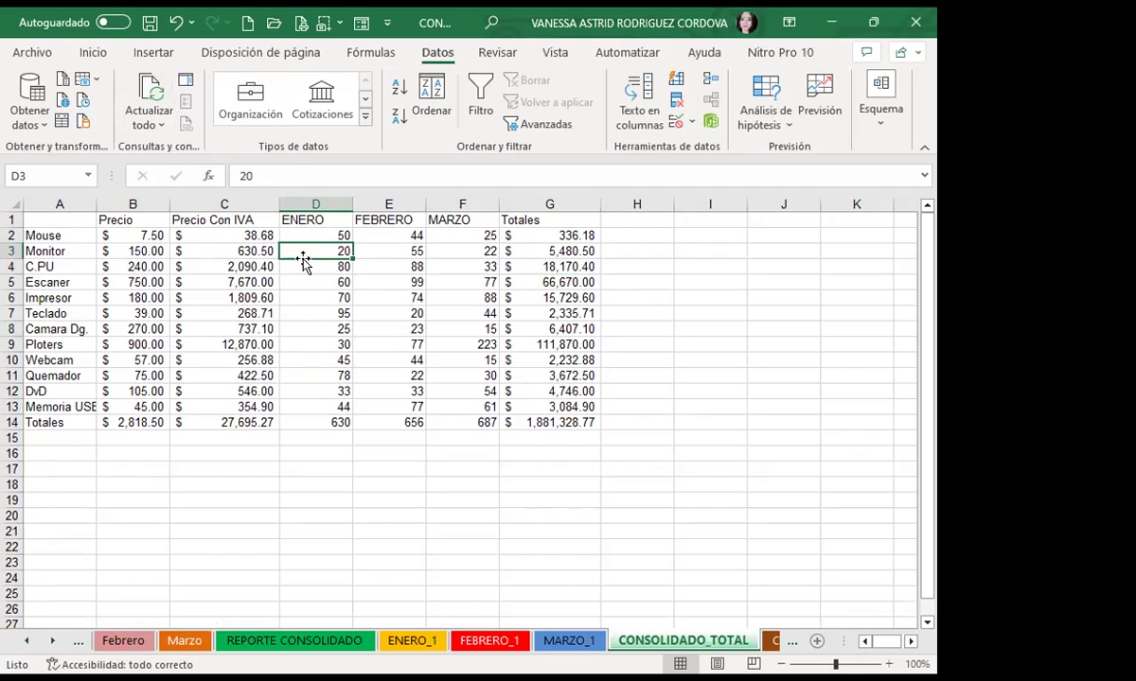
pyautogui.click(318, 286)
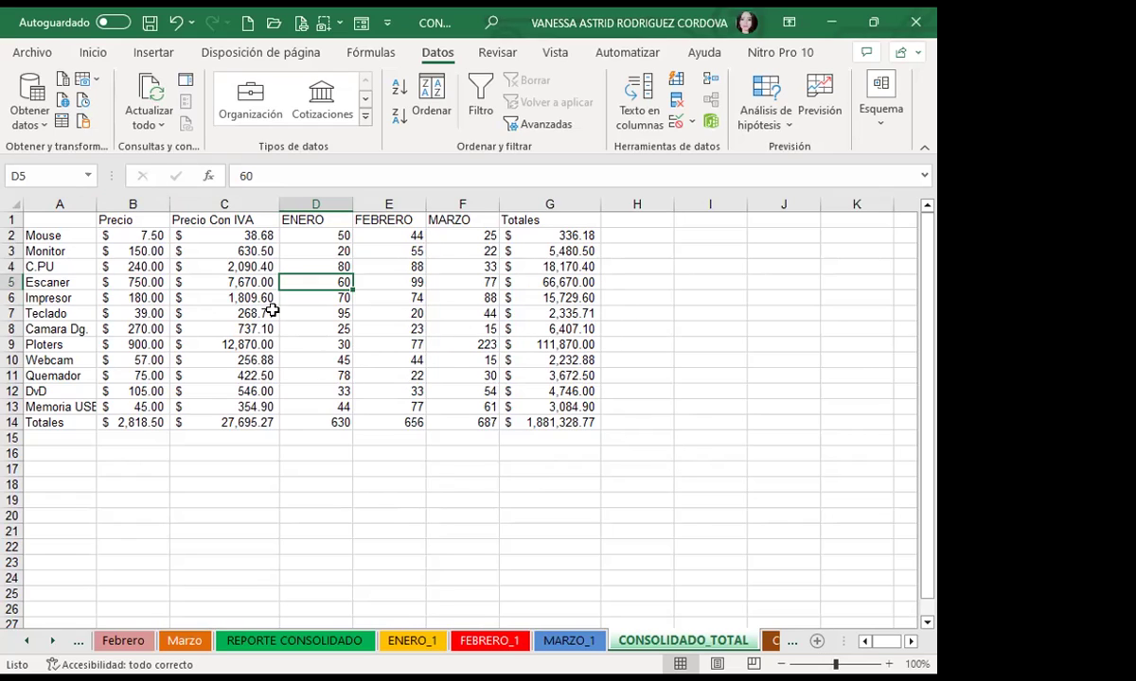
# Recheck the Mouse and Monitor totals, then go to the CON VINCULACIÓN sheet
pyautogui.moveTo(519, 240); pyautogui.dragTo(522, 251)
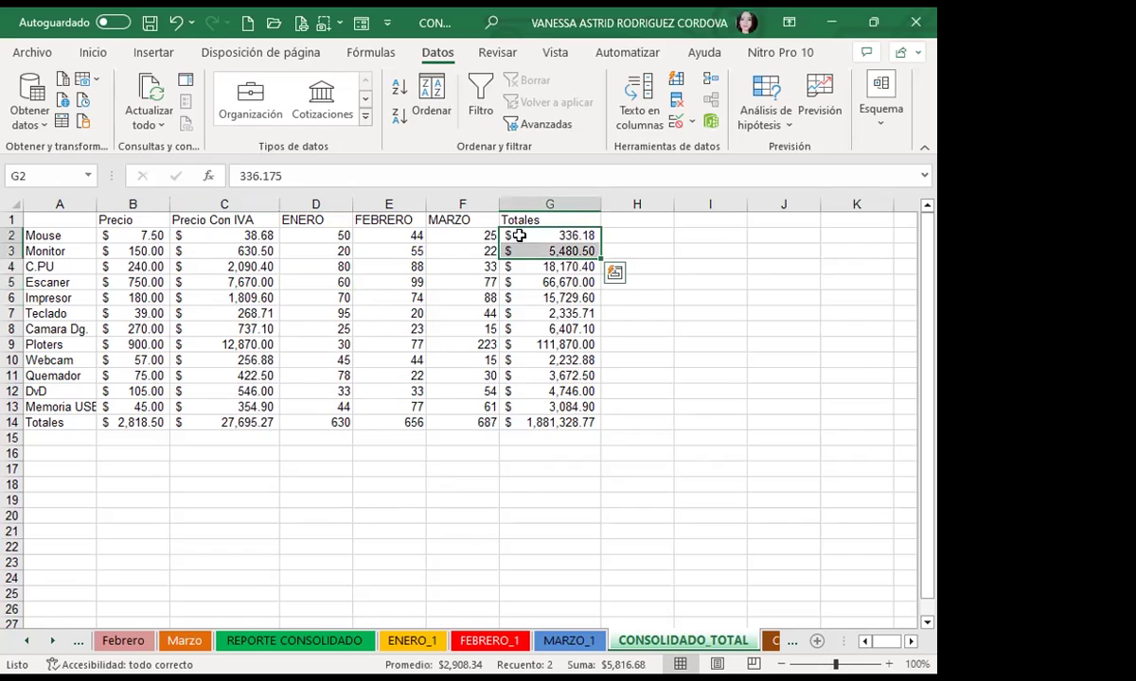
pyautogui.click(530, 238)
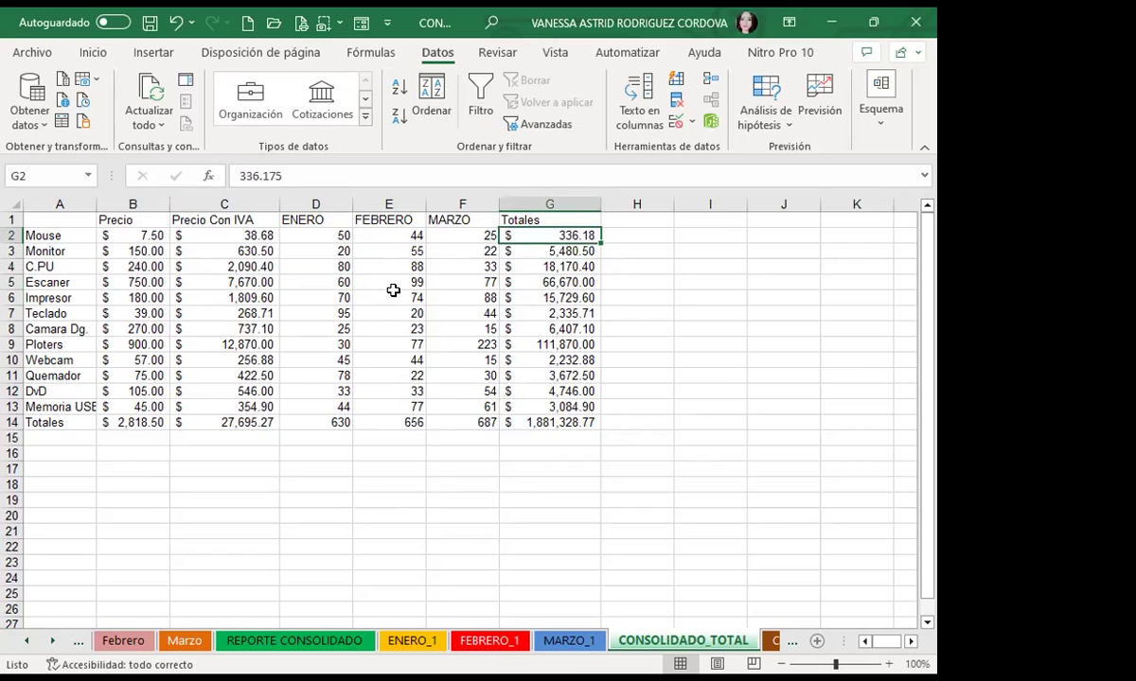
pyautogui.click(772, 641)
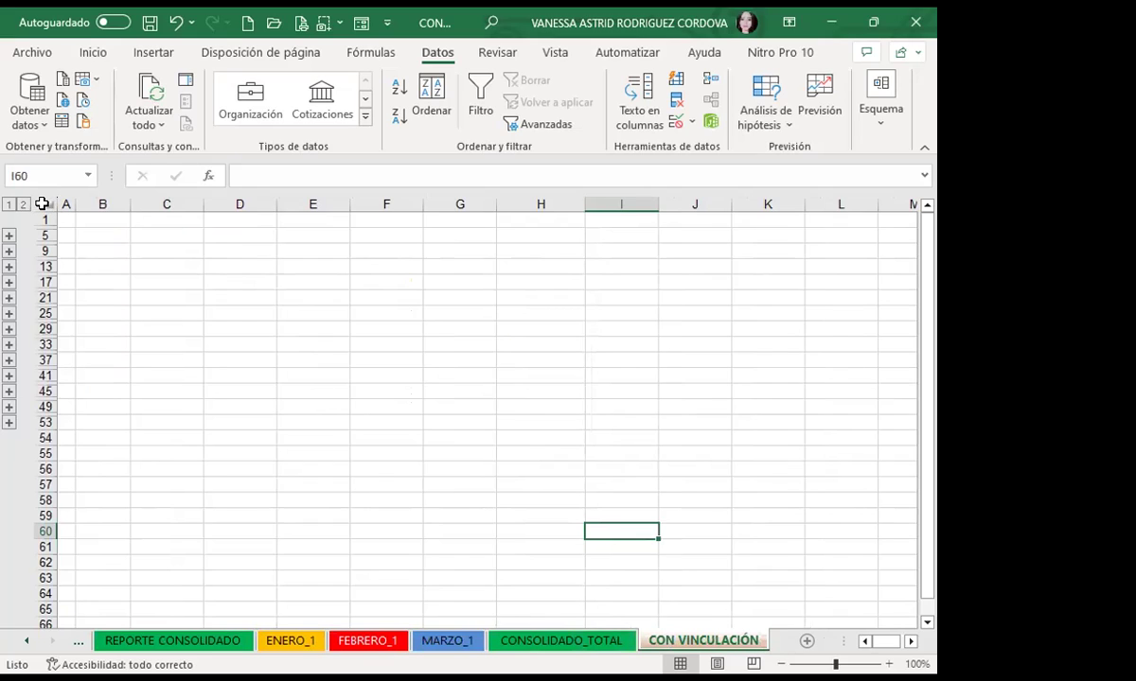
# Insert a new blank sheet and rename it VINCULAR
pyautogui.click(806, 640)
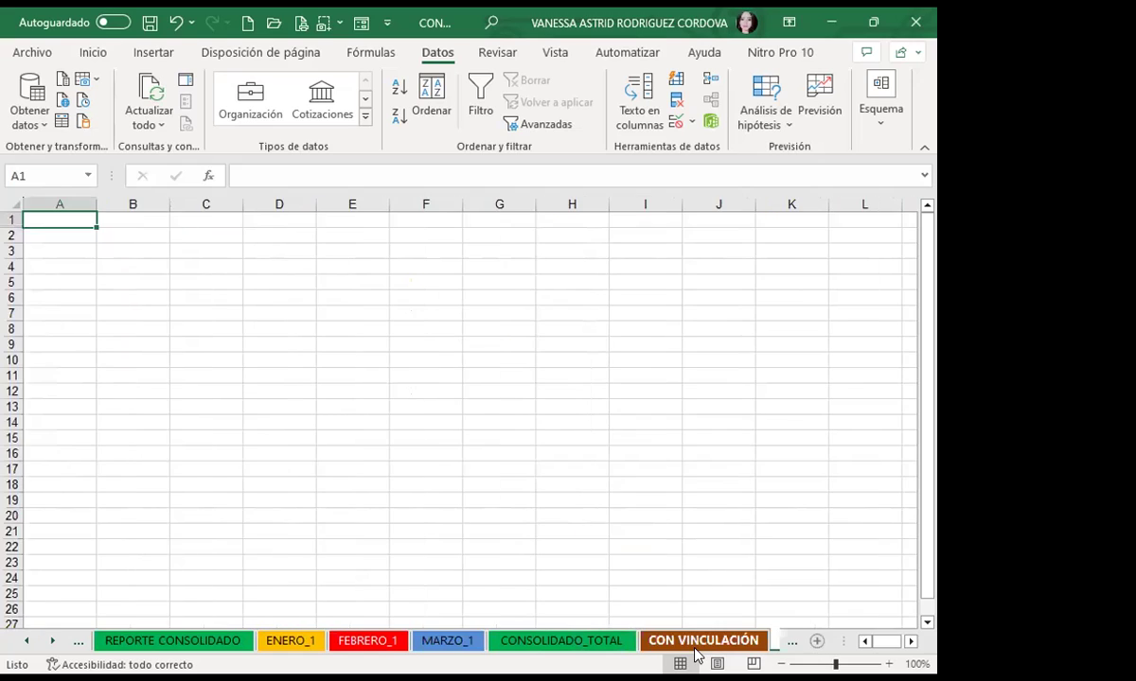
pyautogui.click(754, 599)
pyautogui.click(791, 642)
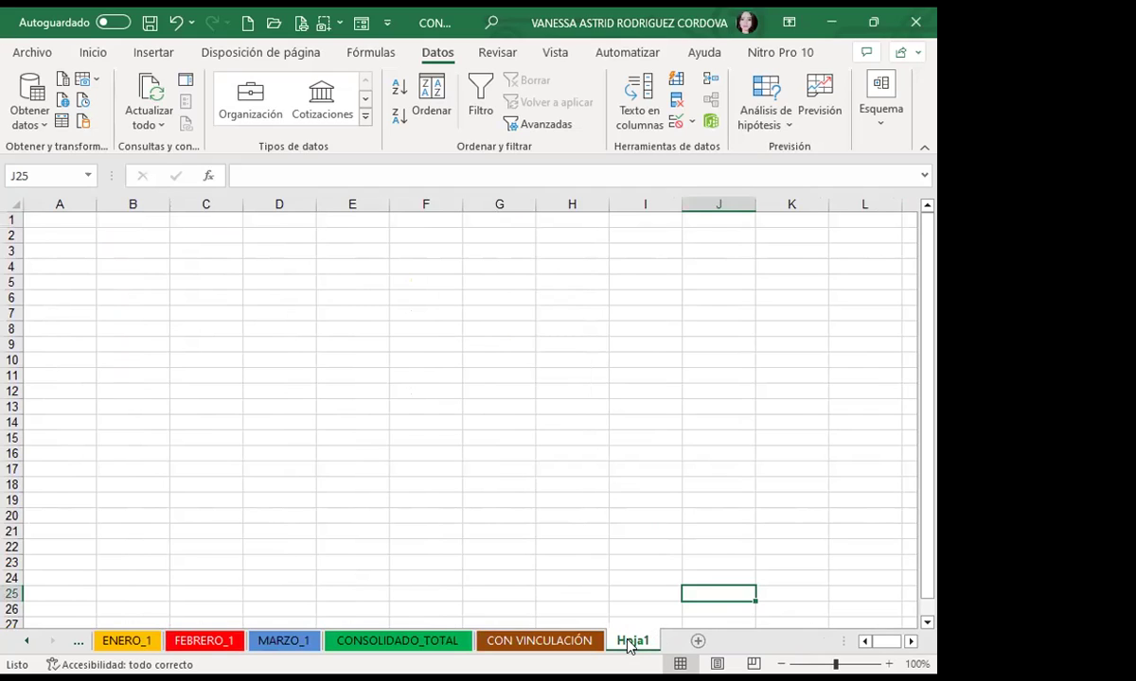
pyautogui.doubleClick(628, 643)
pyautogui.write('VINCULAR')
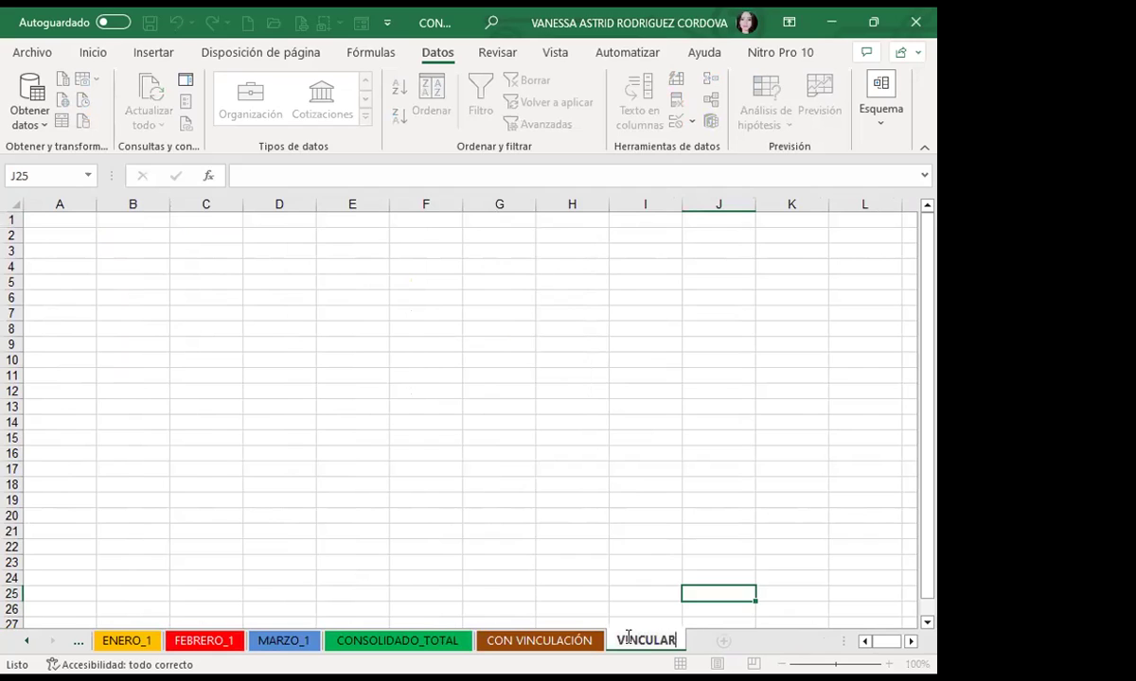
pyautogui.click(579, 609)
# Move the VINCULAR tab before CON VINCULACIÓN, leave its colour unchanged, and select A1
pyautogui.moveTo(653, 646); pyautogui.dragTo(492, 645)
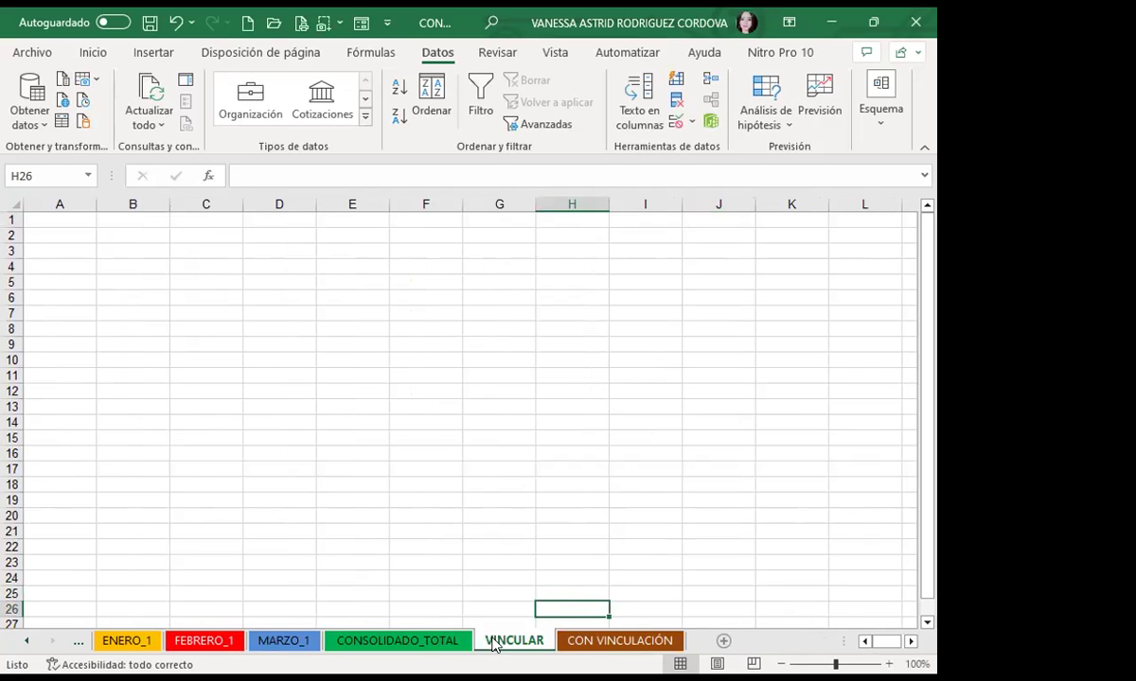
pyautogui.rightClick(492, 645)
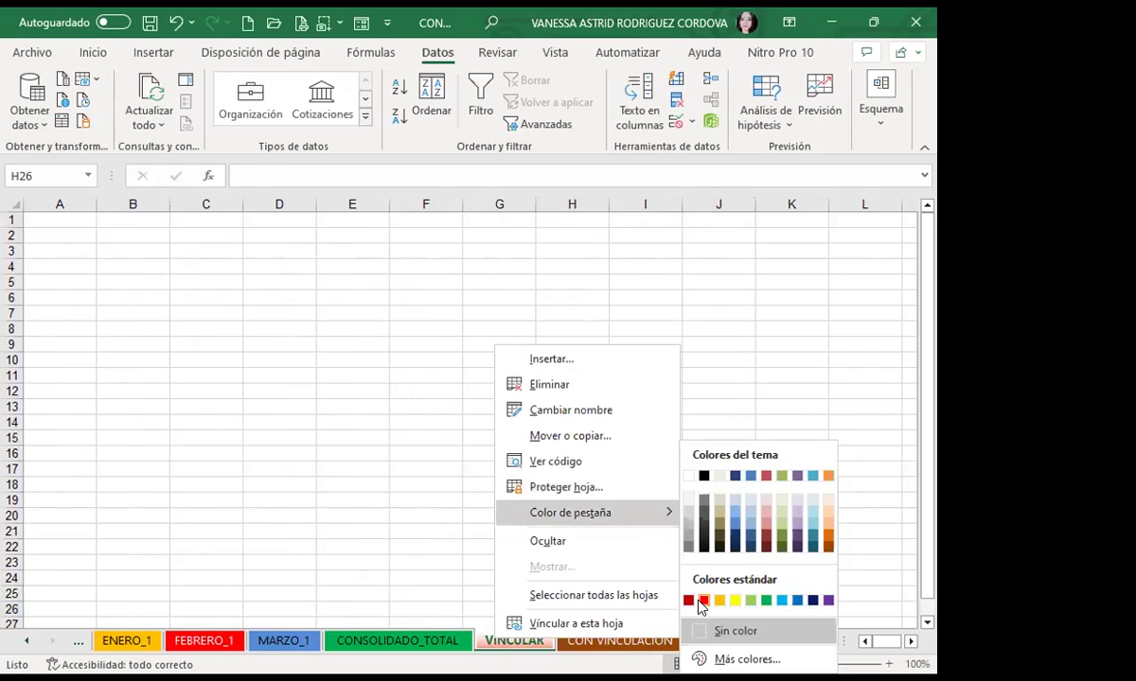
pyautogui.moveTo(571, 512)
pyautogui.click(415, 647)
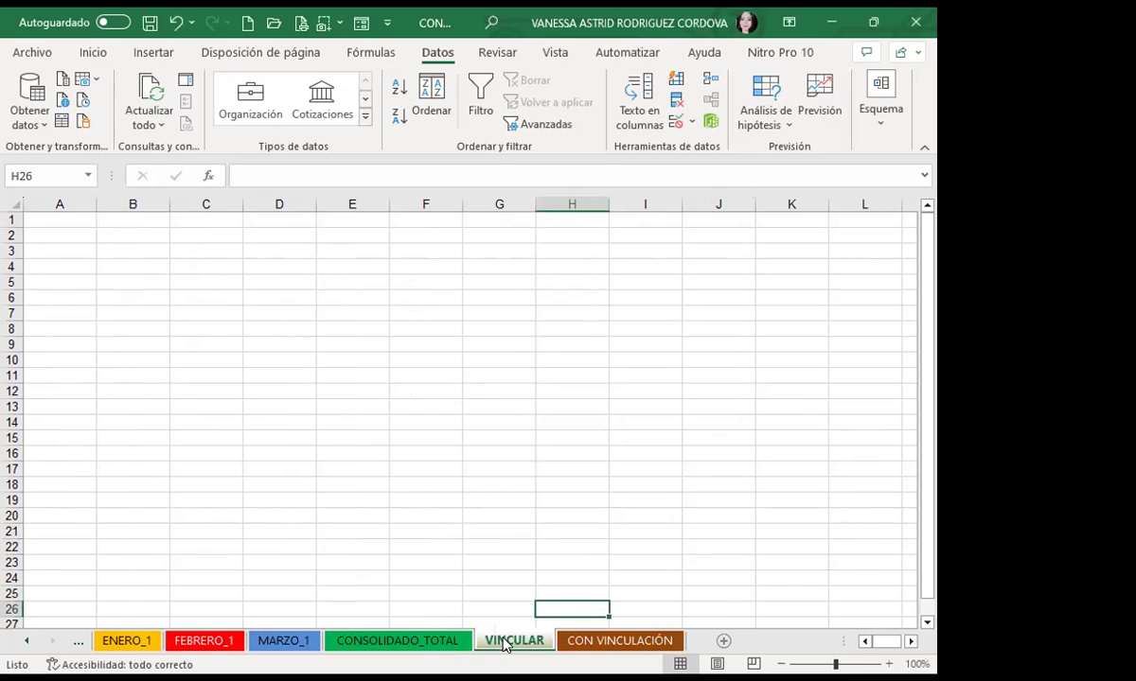
pyautogui.click(56, 221)
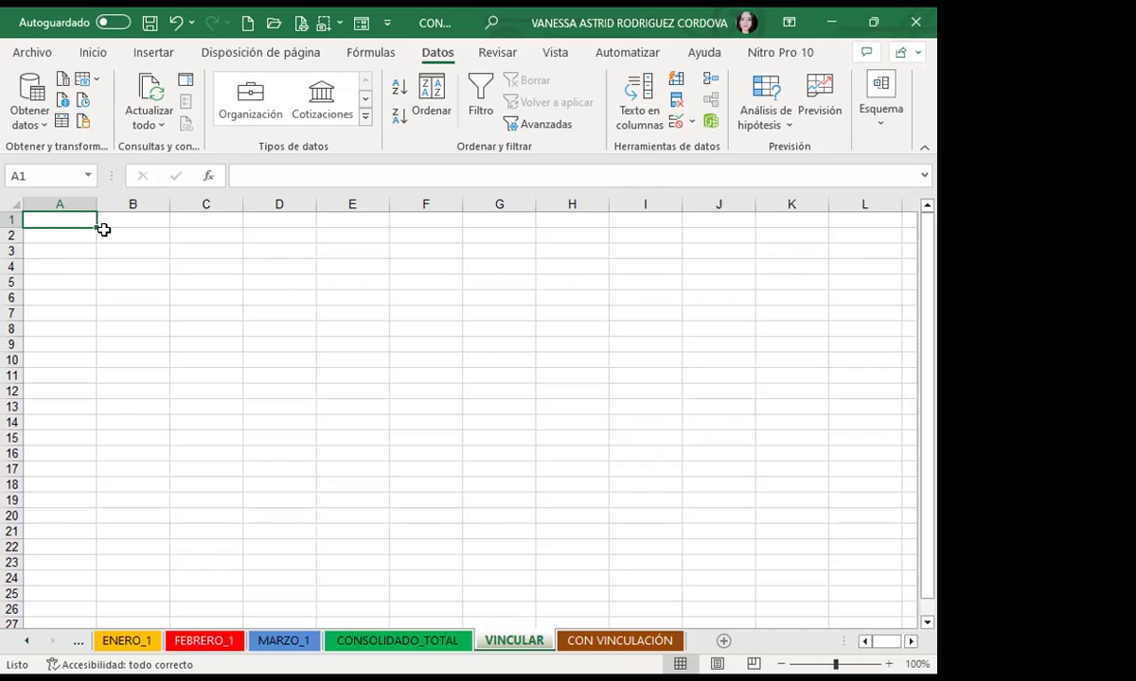
# Start a Suma consolidation at A1 with top-row and left-column labels, linked to the source data
pyautogui.click(127, 227)
pyautogui.click(94, 221)
pyautogui.moveTo(306, 354); pyautogui.dragTo(304, 347)
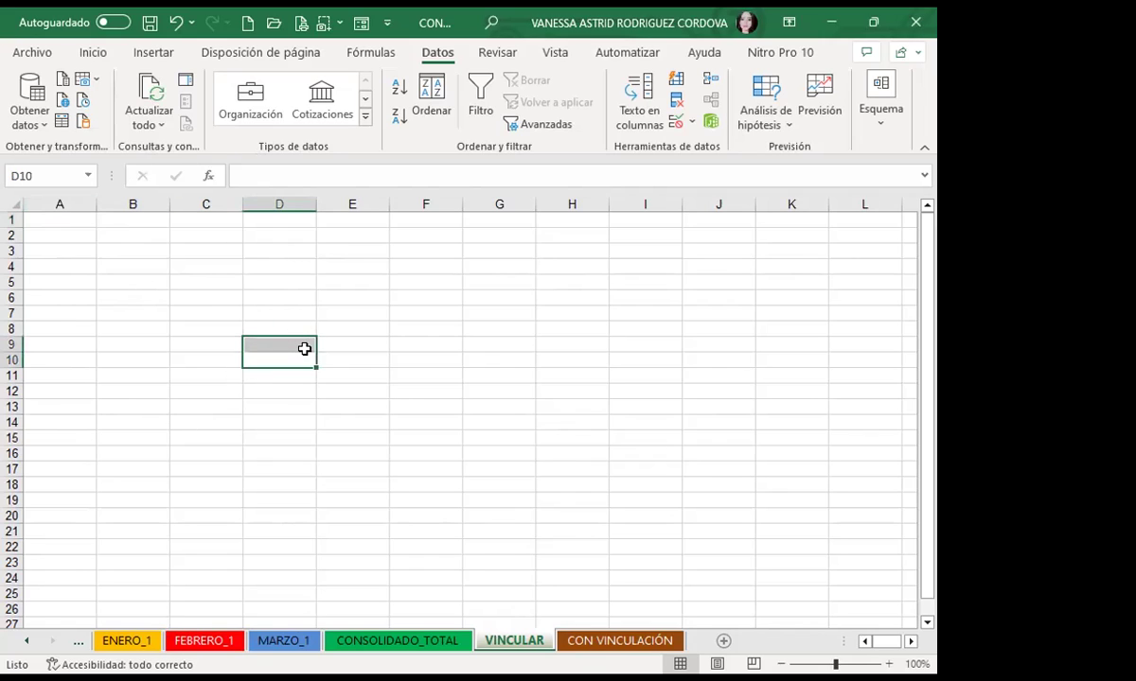
pyautogui.click(70, 217)
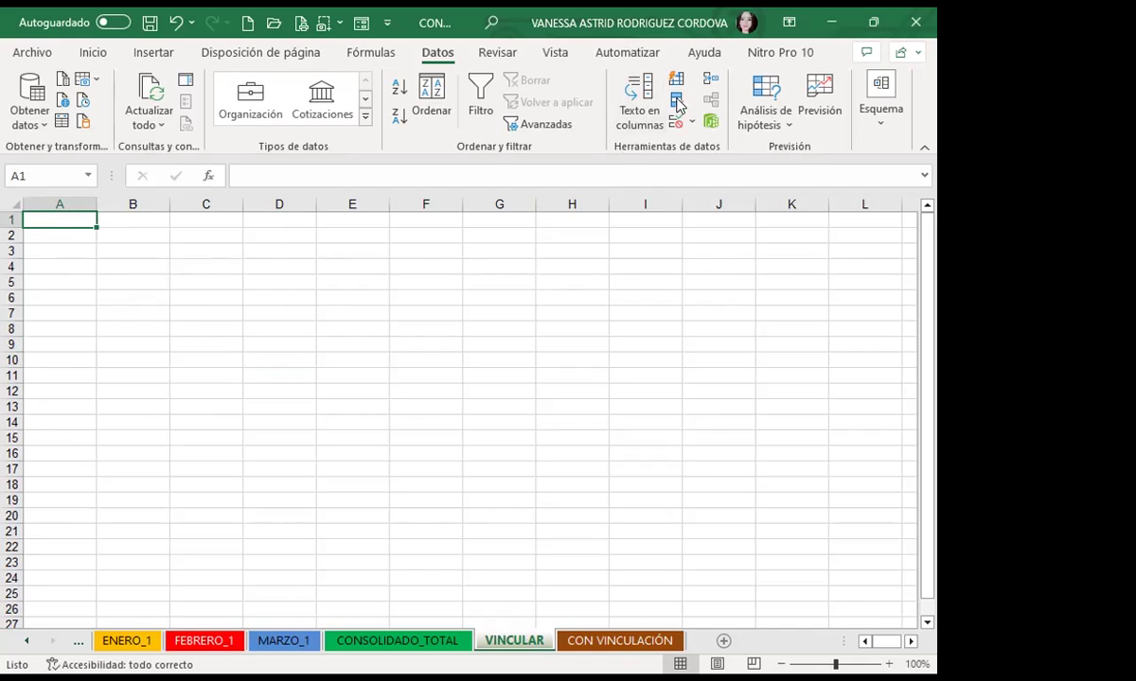
pyautogui.click(708, 81)
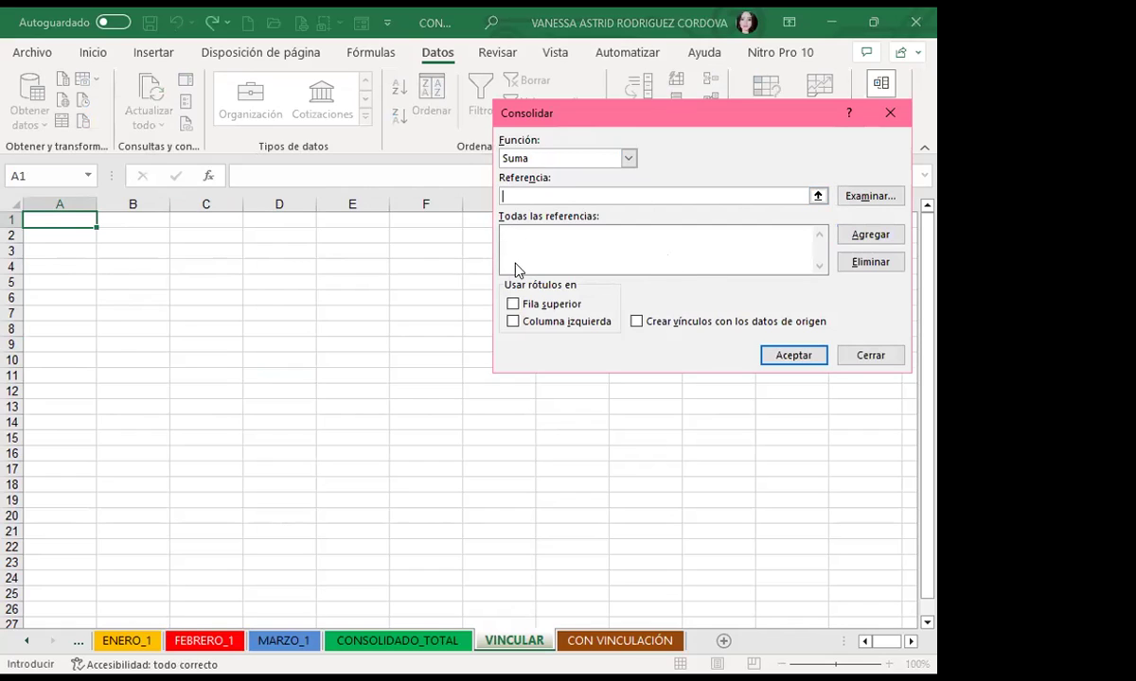
pyautogui.click(512, 305)
pyautogui.click(512, 322)
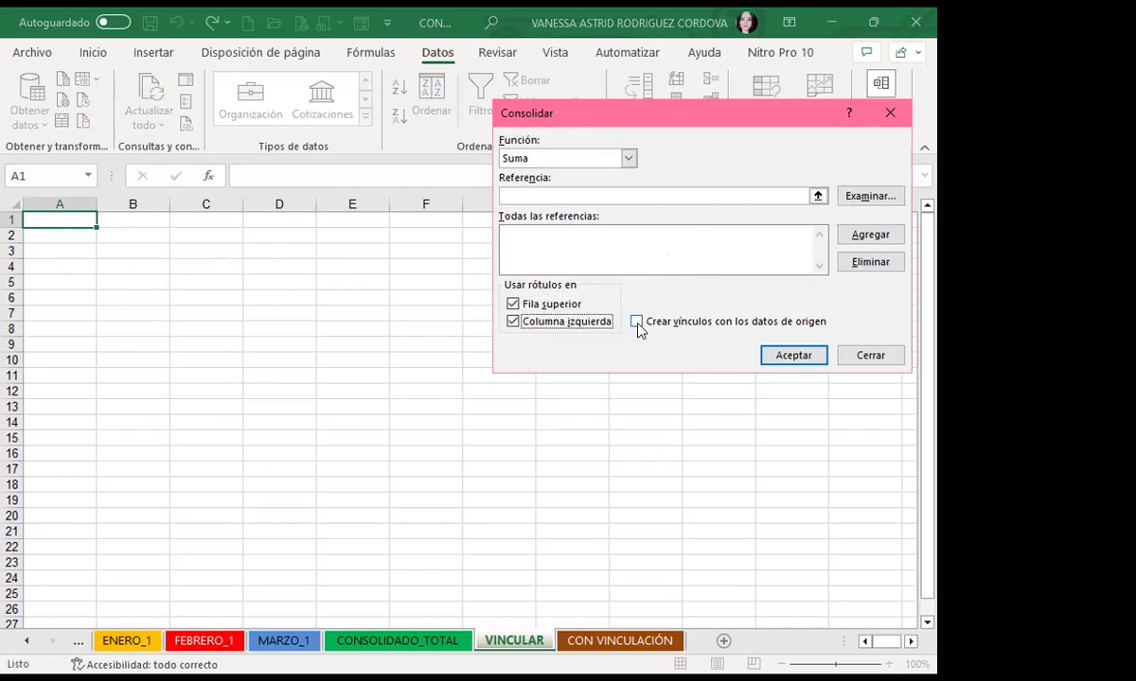
pyautogui.click(636, 322)
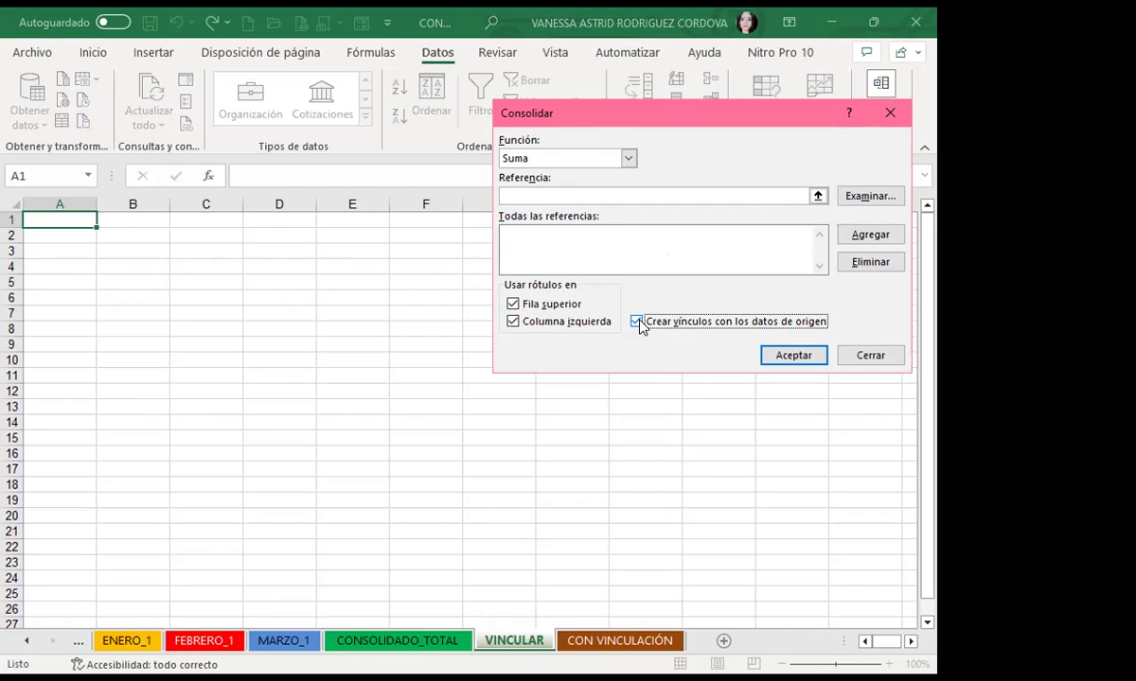
# Add the A3:E16 ranges of ENERO_1, FEBRERO_1 and MARZO_1 and run the consolidation
pyautogui.click(515, 194)
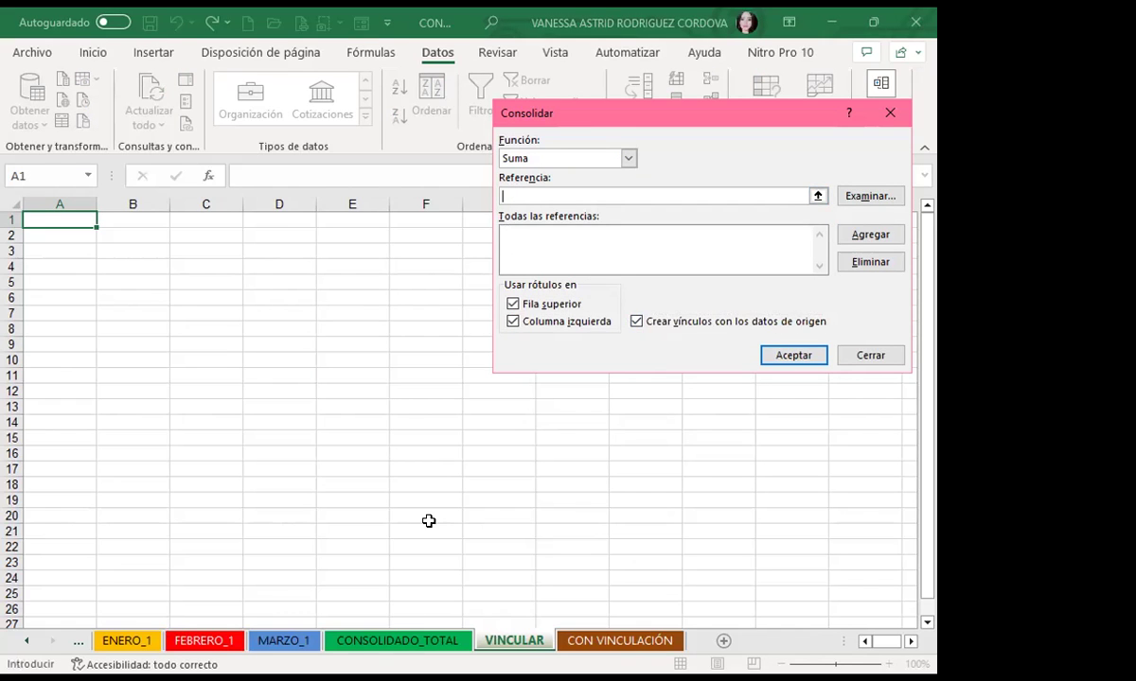
pyautogui.click(127, 641)
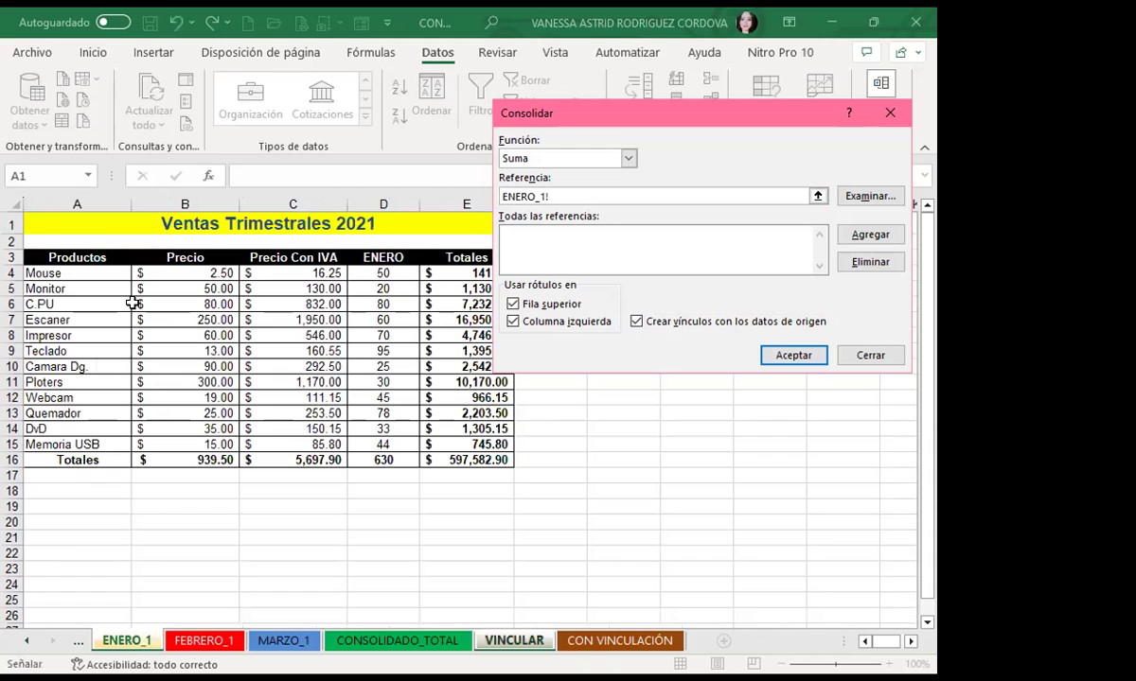
pyautogui.click(104, 258)
pyautogui.moveTo(111, 264); pyautogui.dragTo(456, 459)
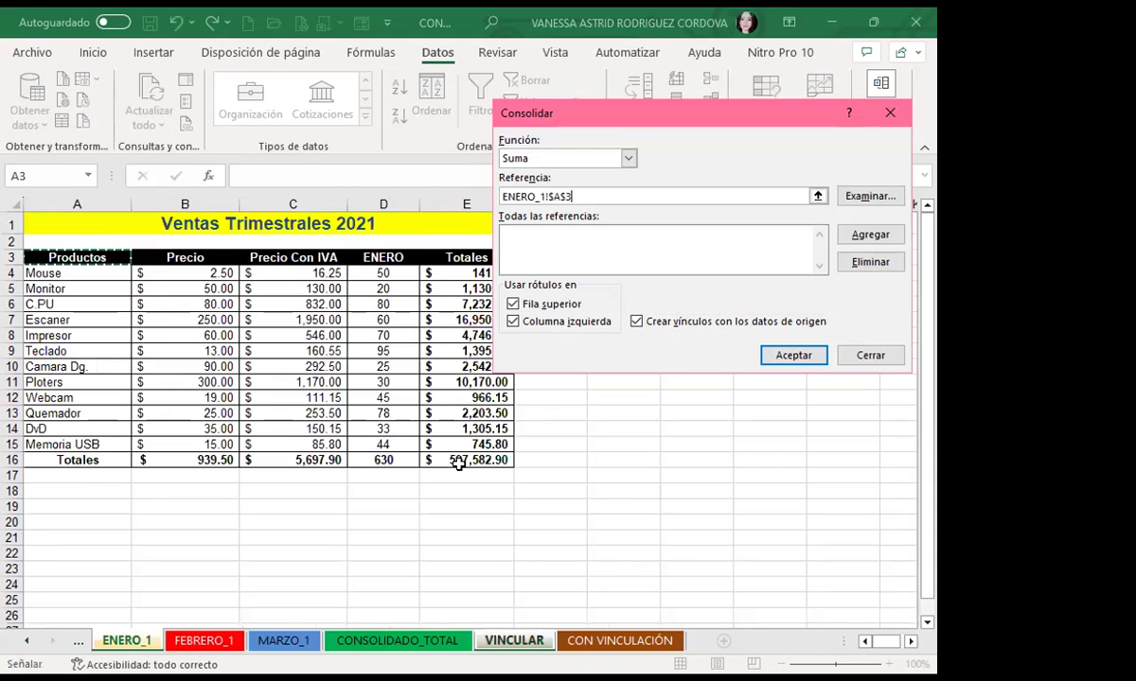
pyautogui.click(875, 236)
pyautogui.click(203, 640)
pyautogui.click(871, 234)
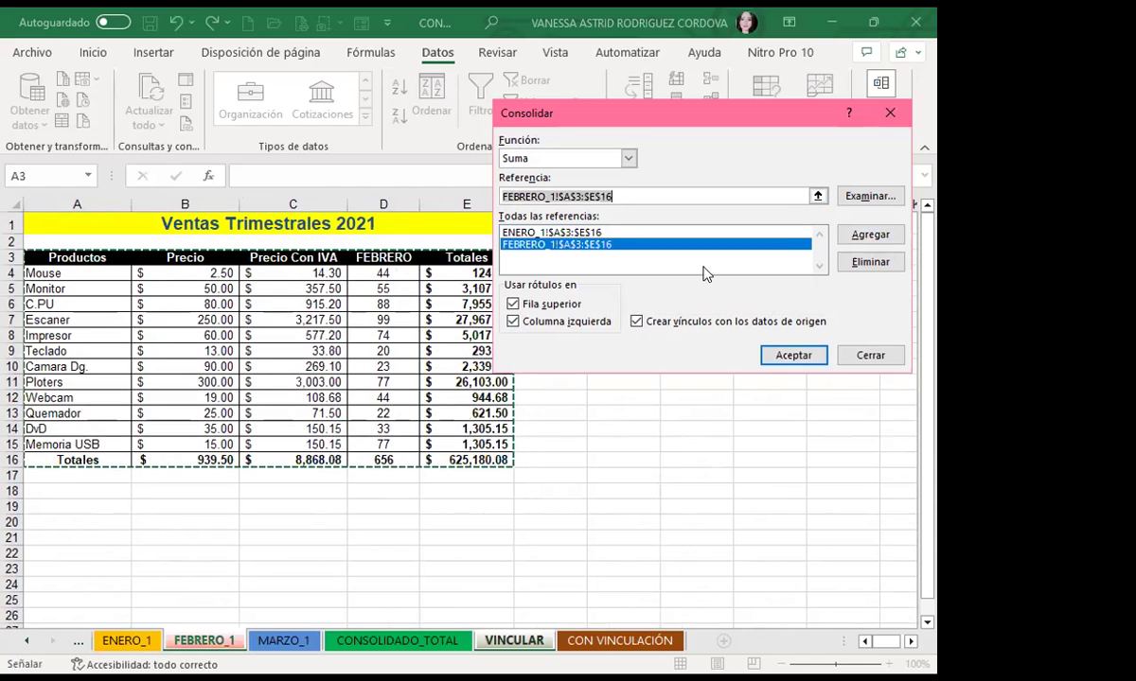
pyautogui.click(269, 639)
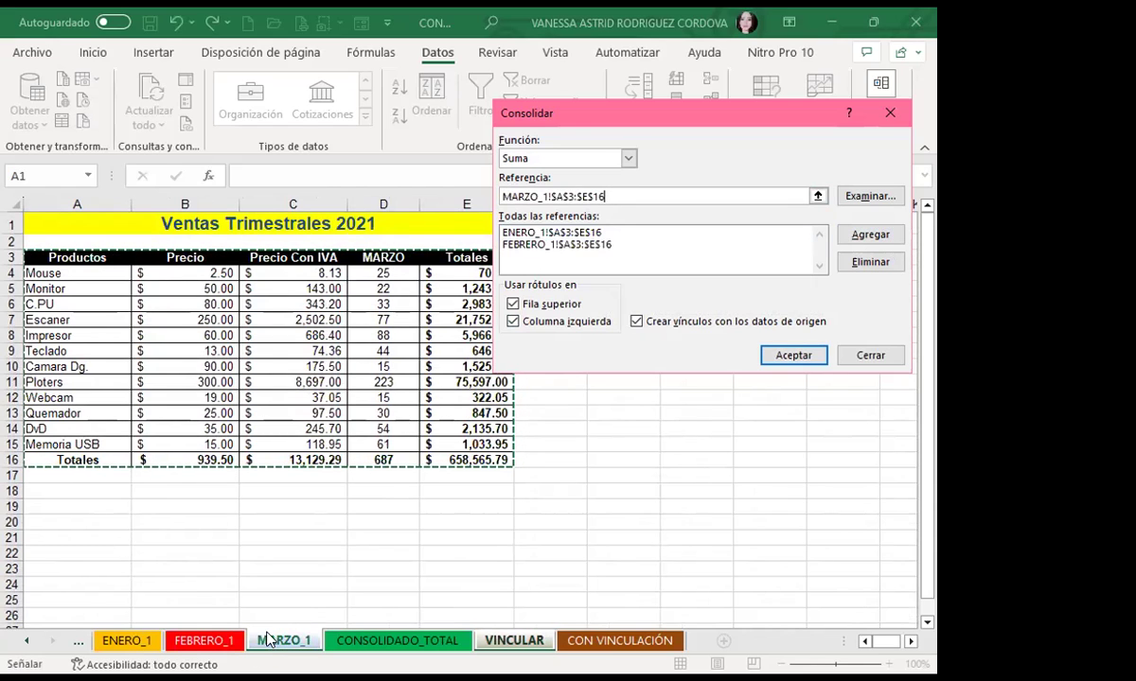
pyautogui.click(795, 357)
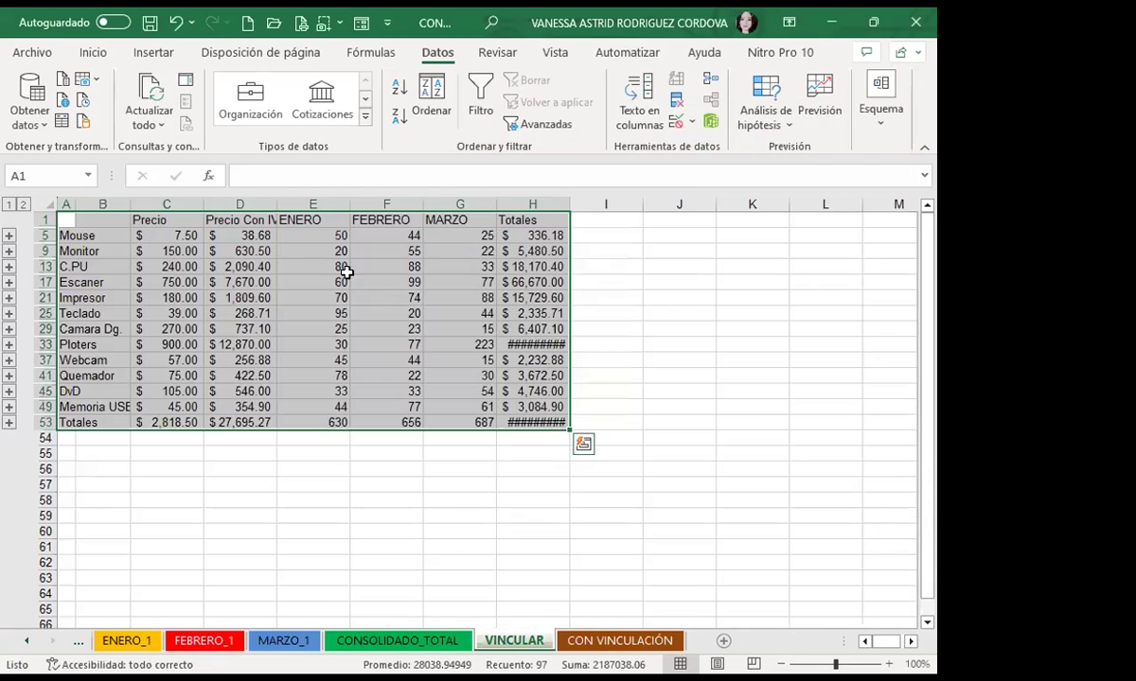
# Widen the Totales column so every total shows, then expand the outline to level 2
pyautogui.moveTo(571, 204); pyautogui.dragTo(294, 473)
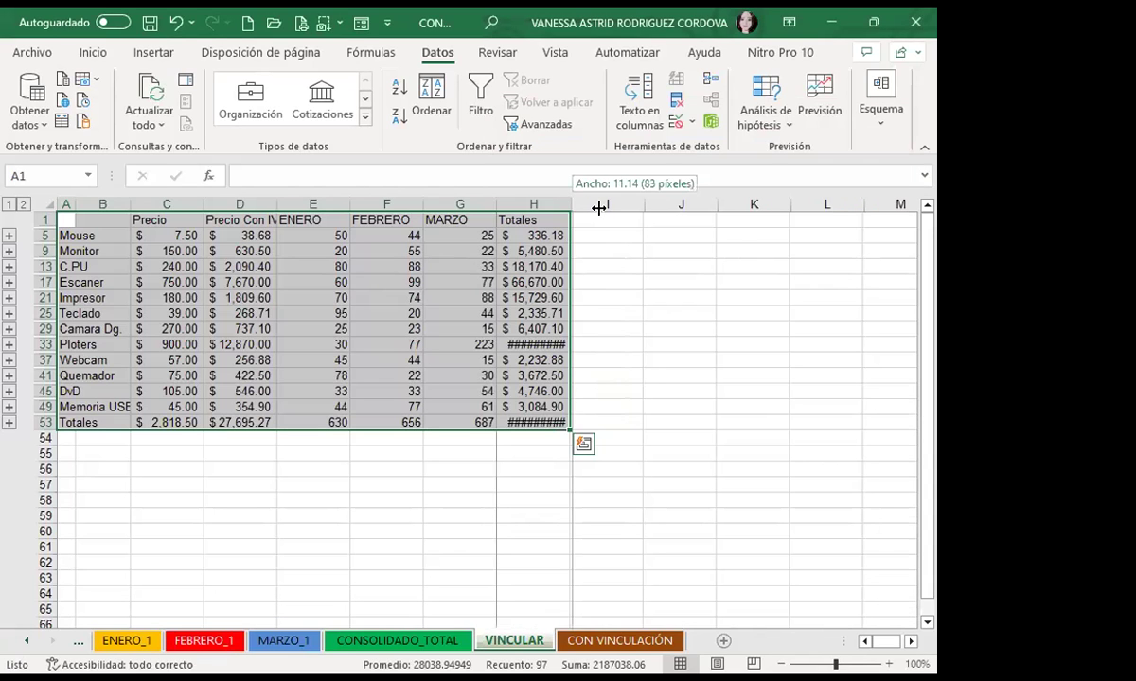
pyautogui.click(291, 466)
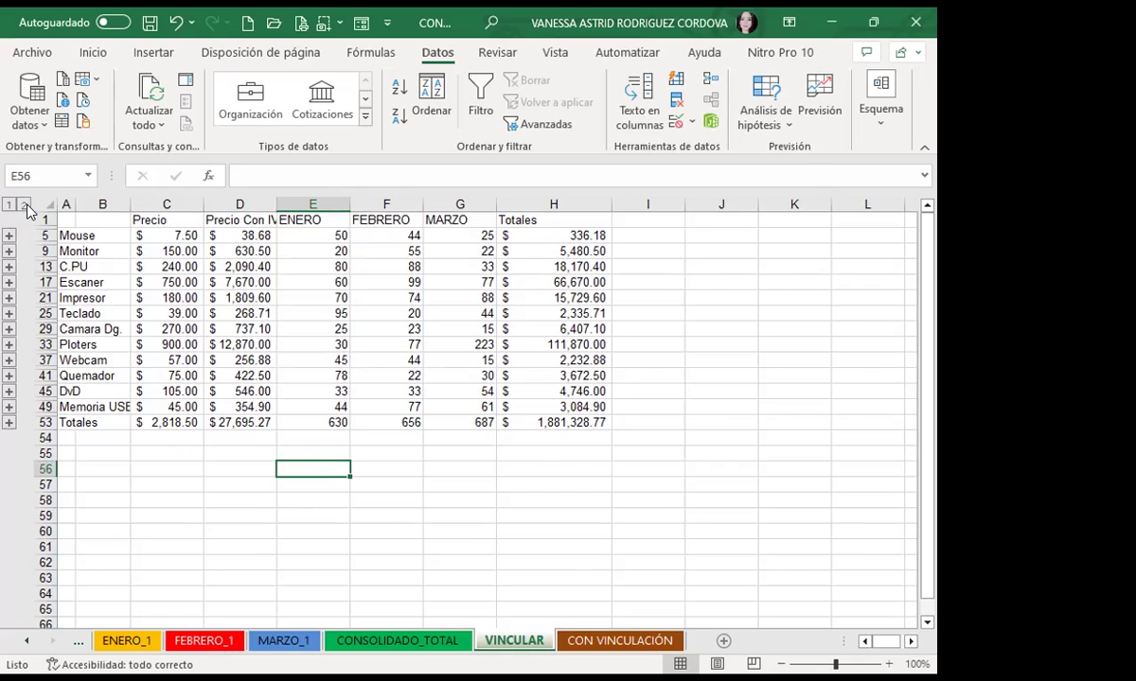
pyautogui.click(23, 205)
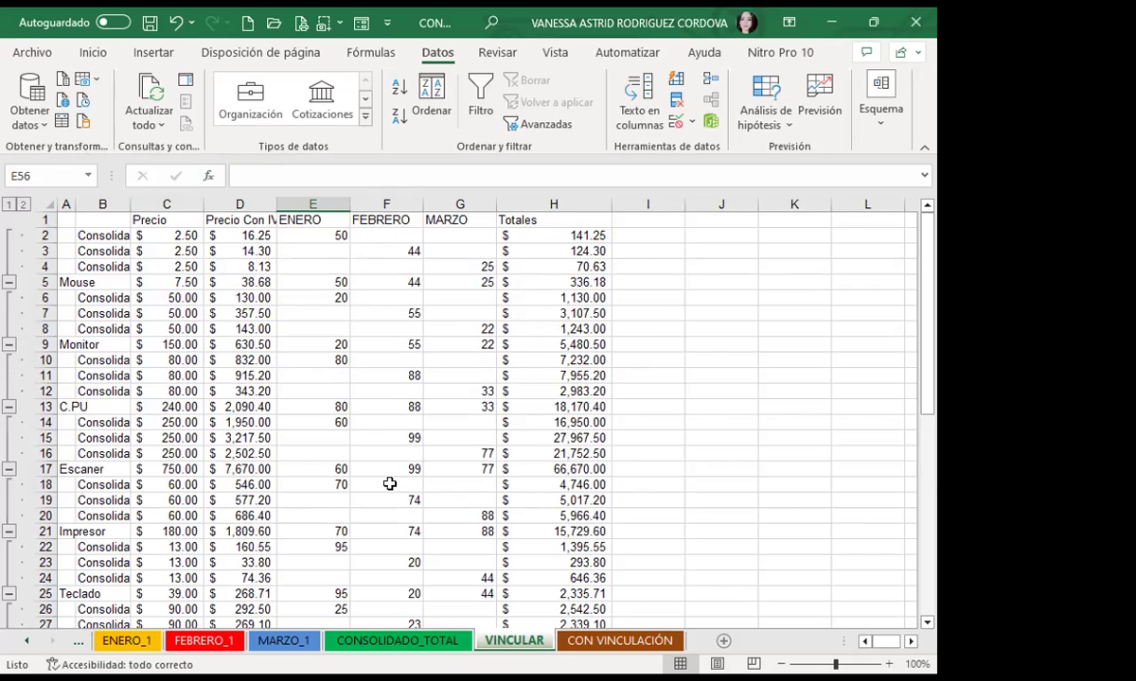
# Collapse to outline level 1, expand only Mouse's detail rows, and autofit column B
pyautogui.click(10, 204)
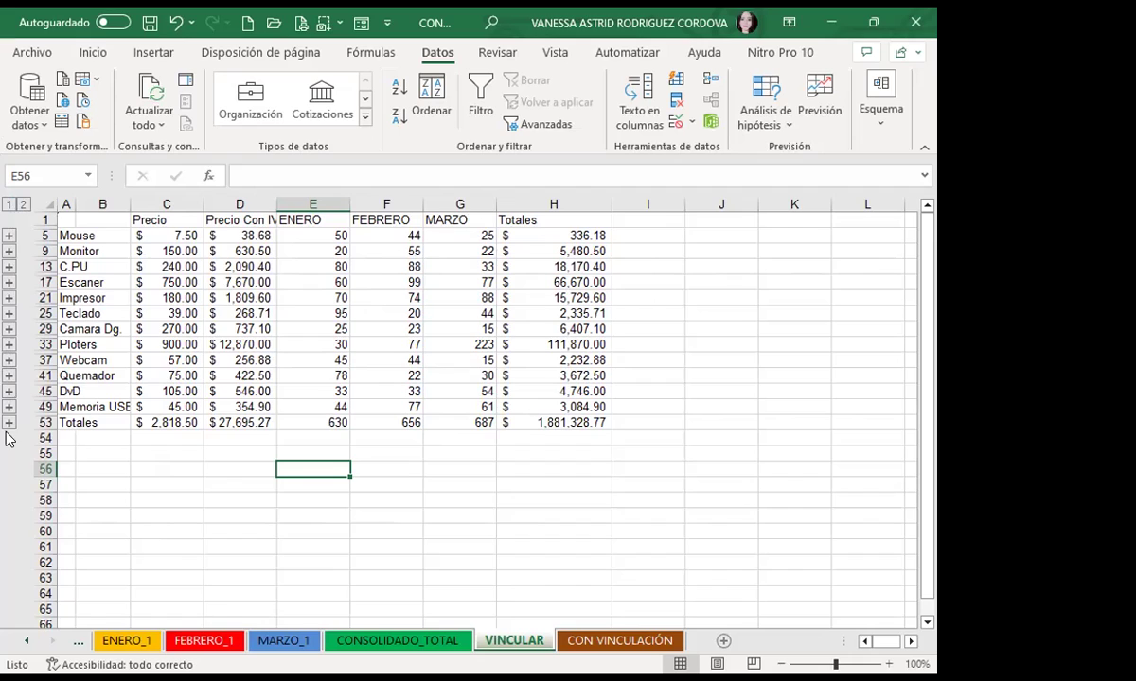
pyautogui.click(10, 236)
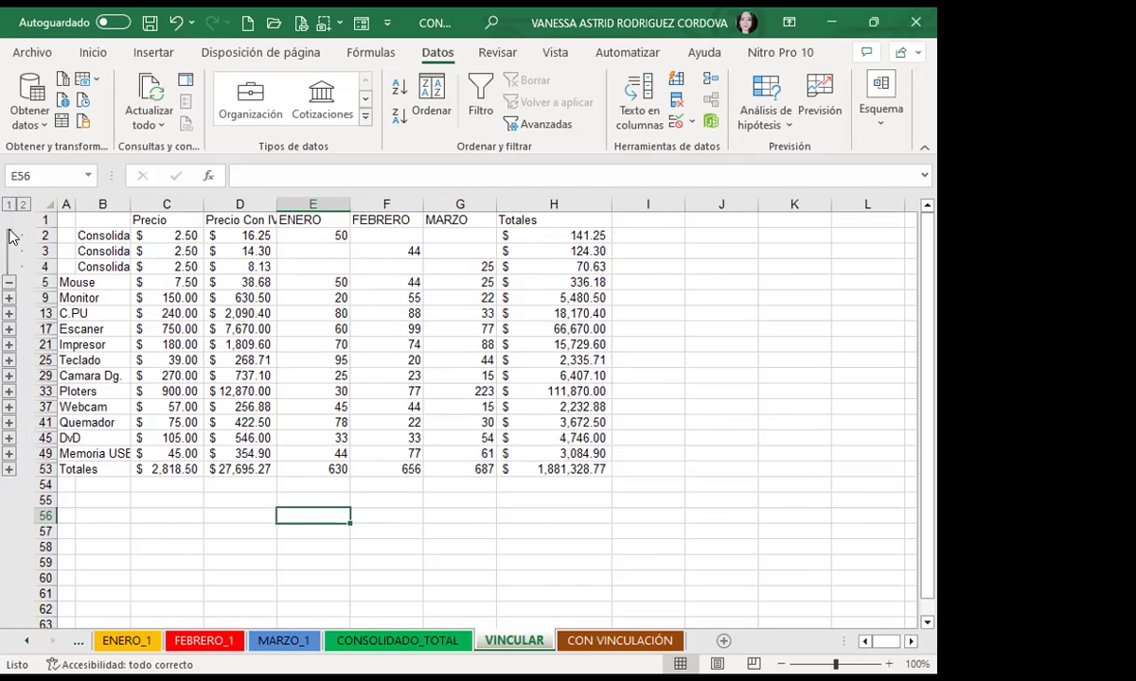
pyautogui.doubleClick(131, 204)
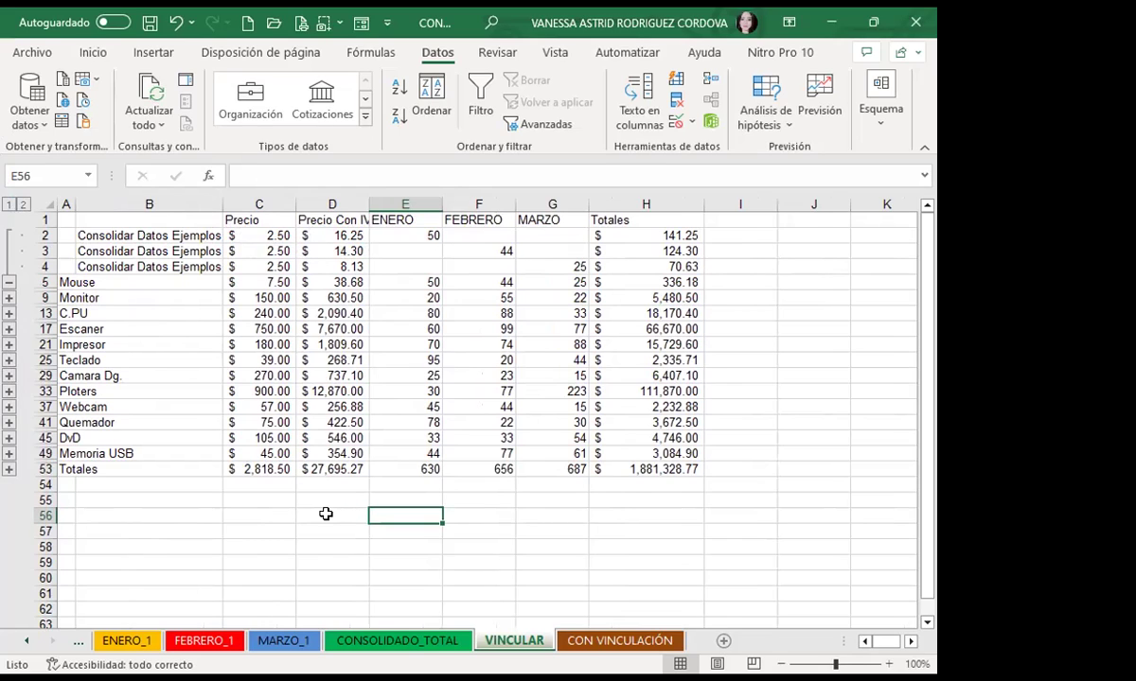
pyautogui.click(27, 642)
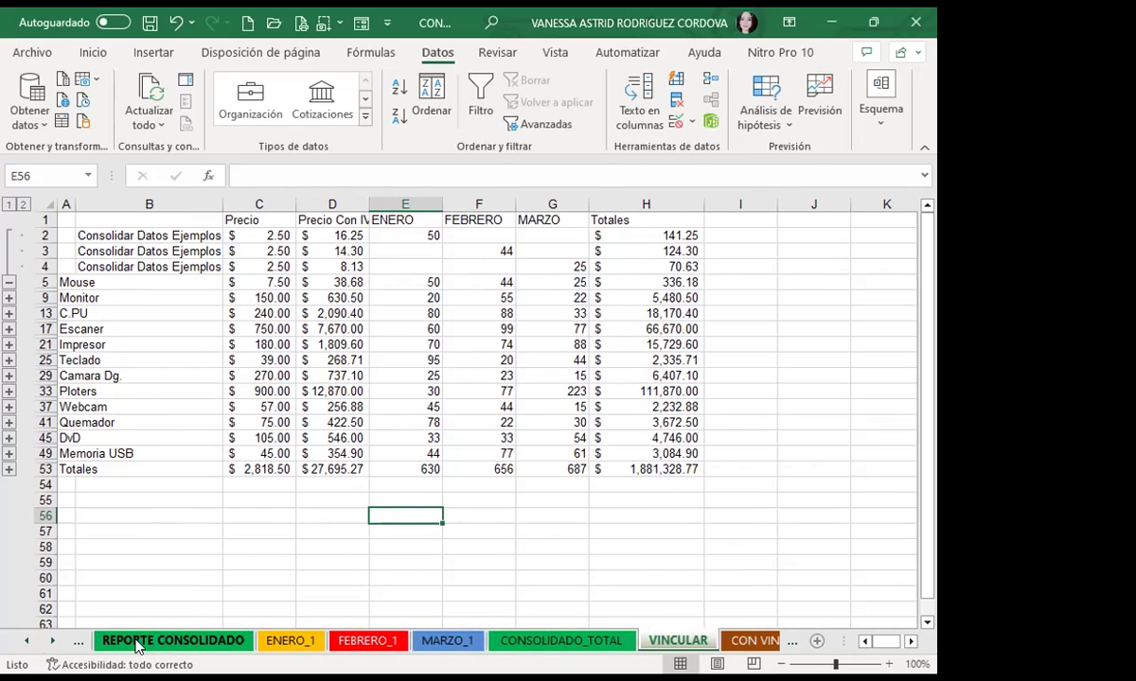
pyautogui.click(133, 643)
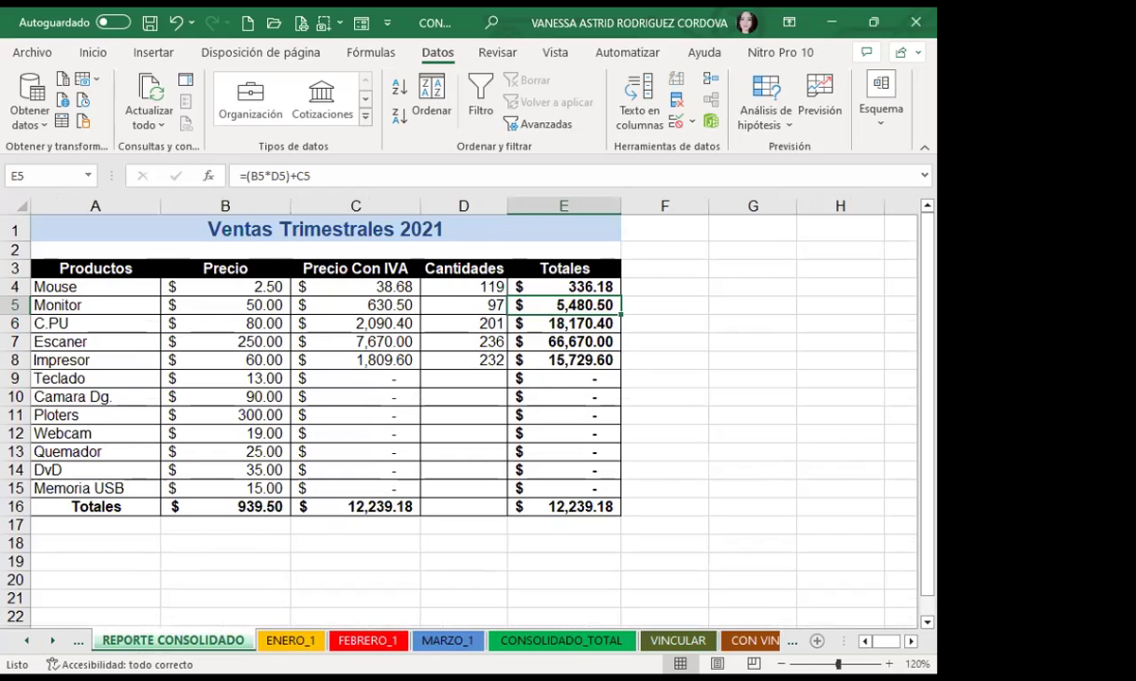
pyautogui.click(568, 642)
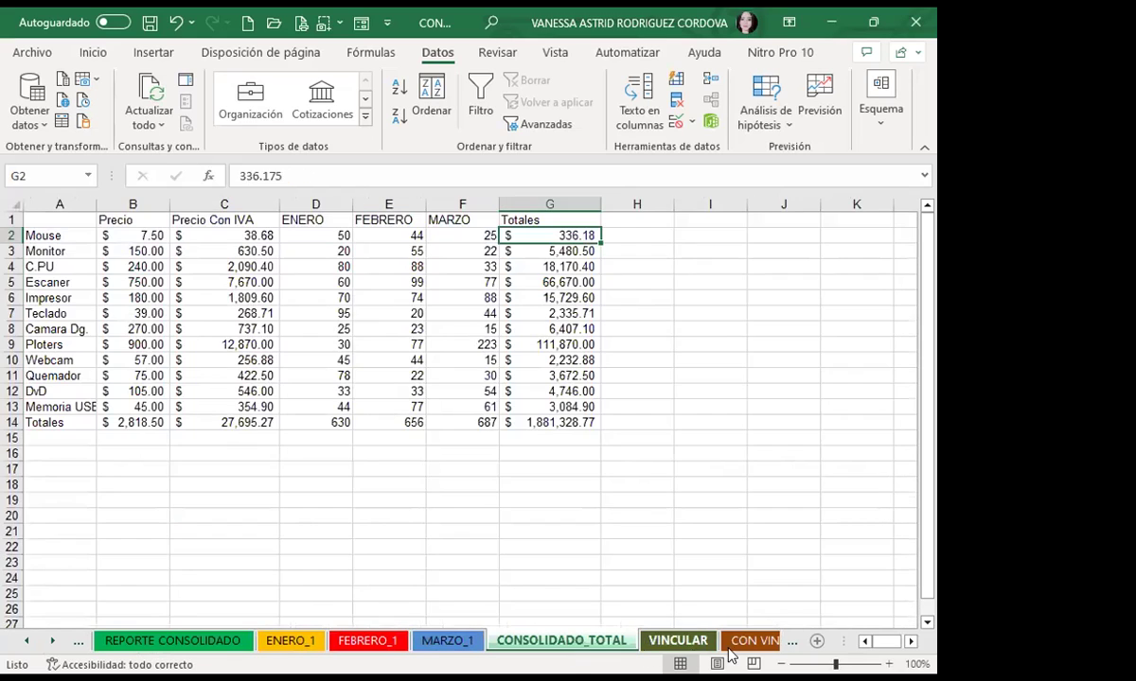
pyautogui.click(674, 642)
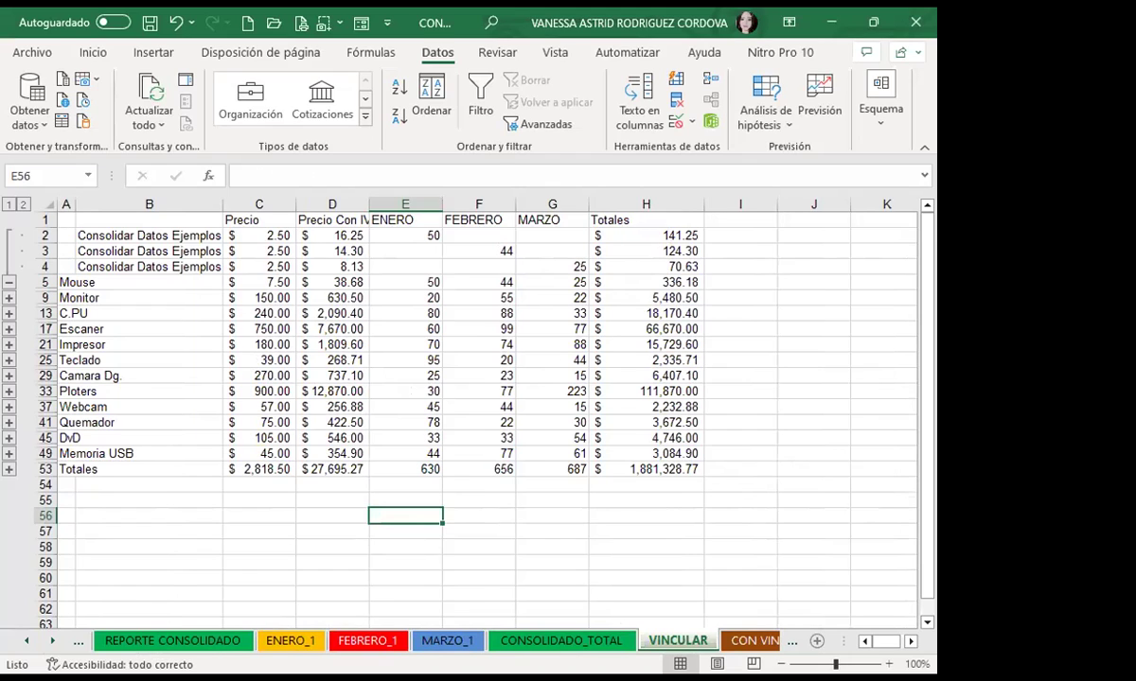
pyautogui.click(292, 642)
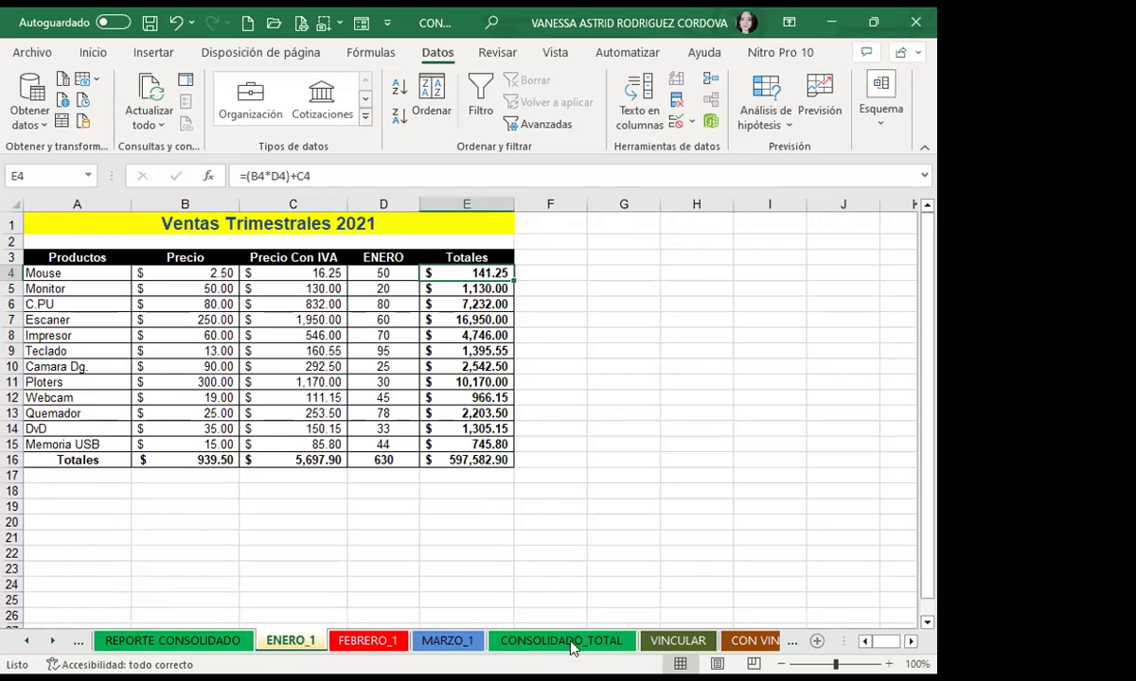
pyautogui.click(674, 640)
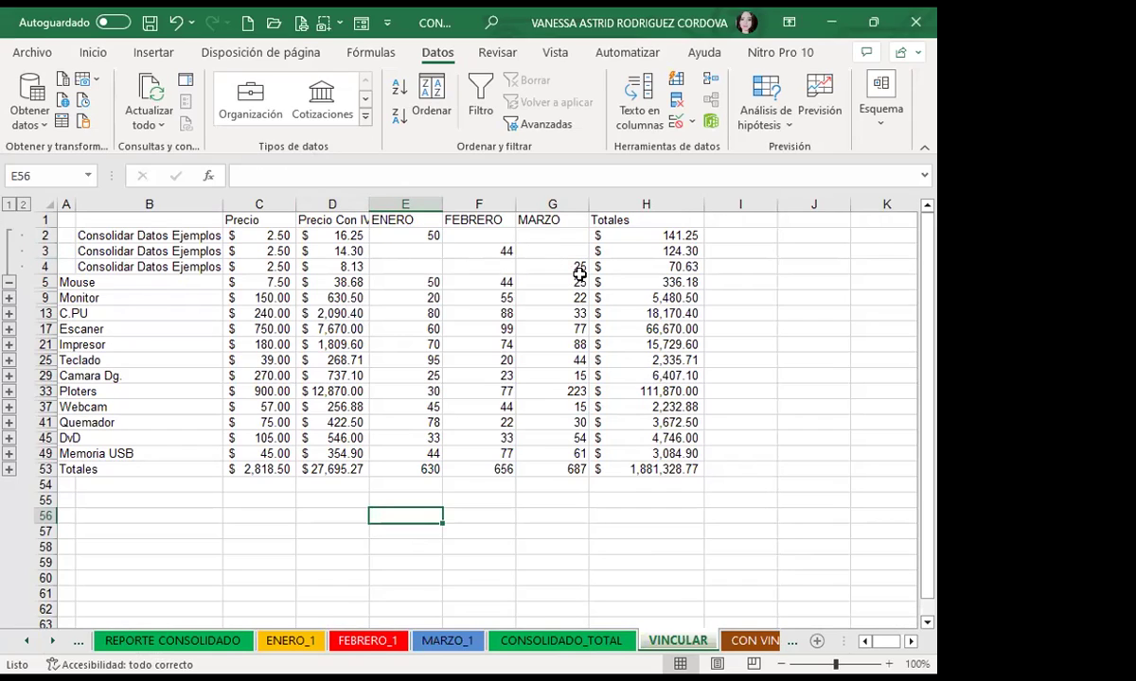
# Inspect the H2 link and H5 Mouse subtotal formulas while toggling the outline levels
pyautogui.click(670, 235)
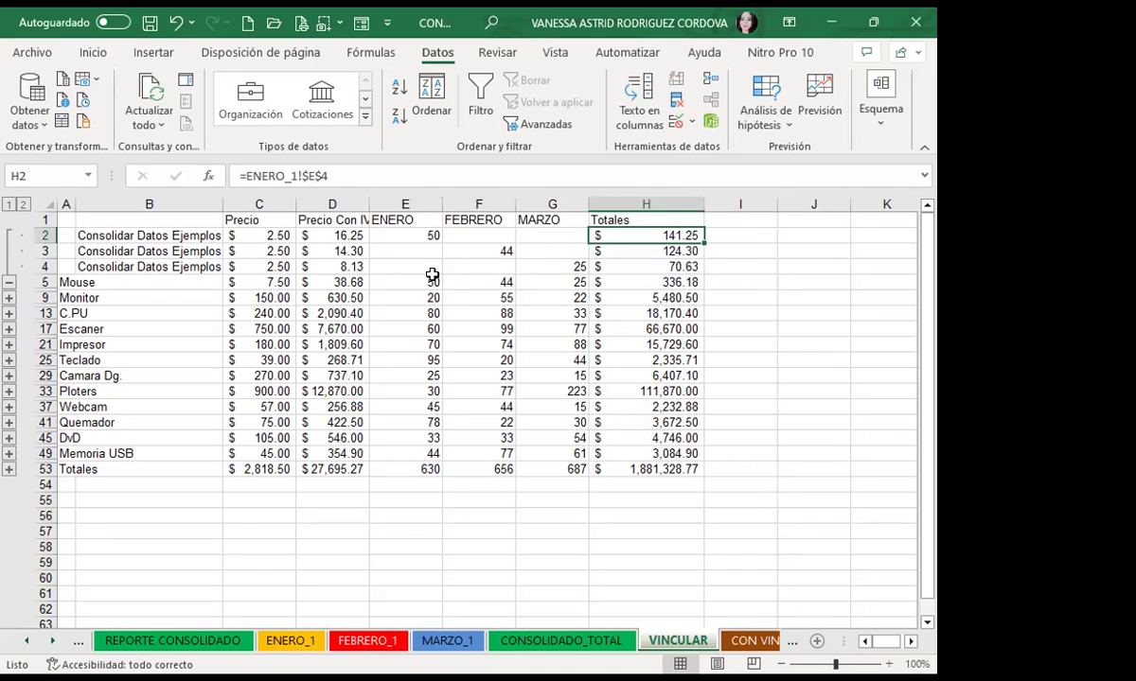
pyautogui.click(23, 206)
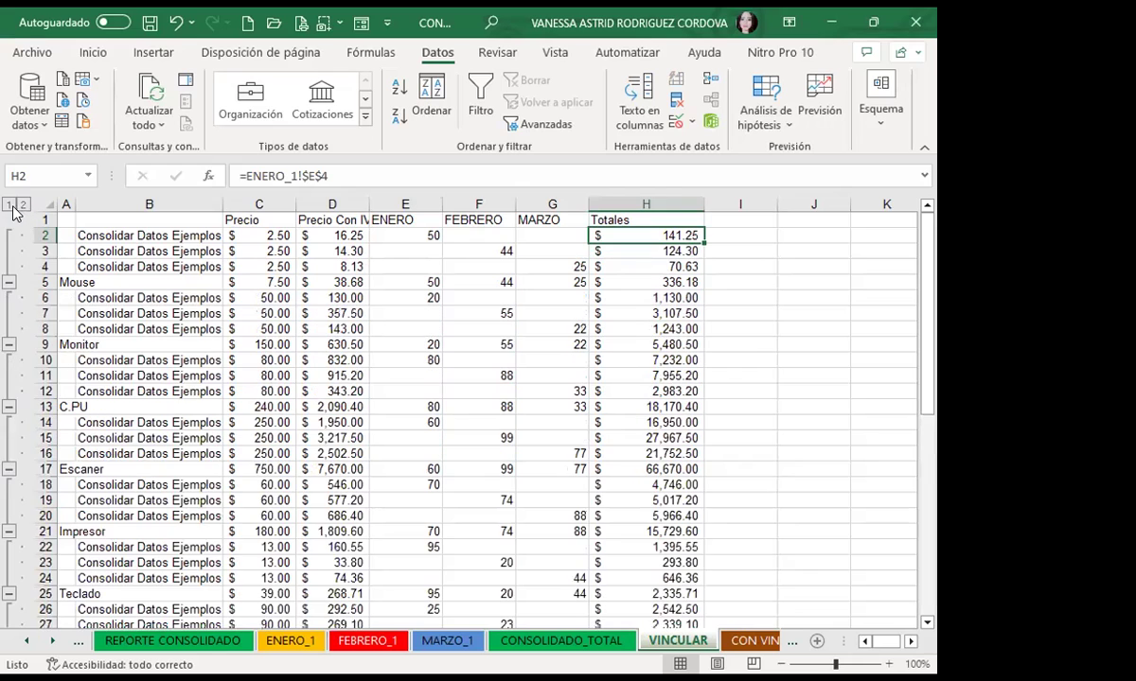
pyautogui.click(10, 206)
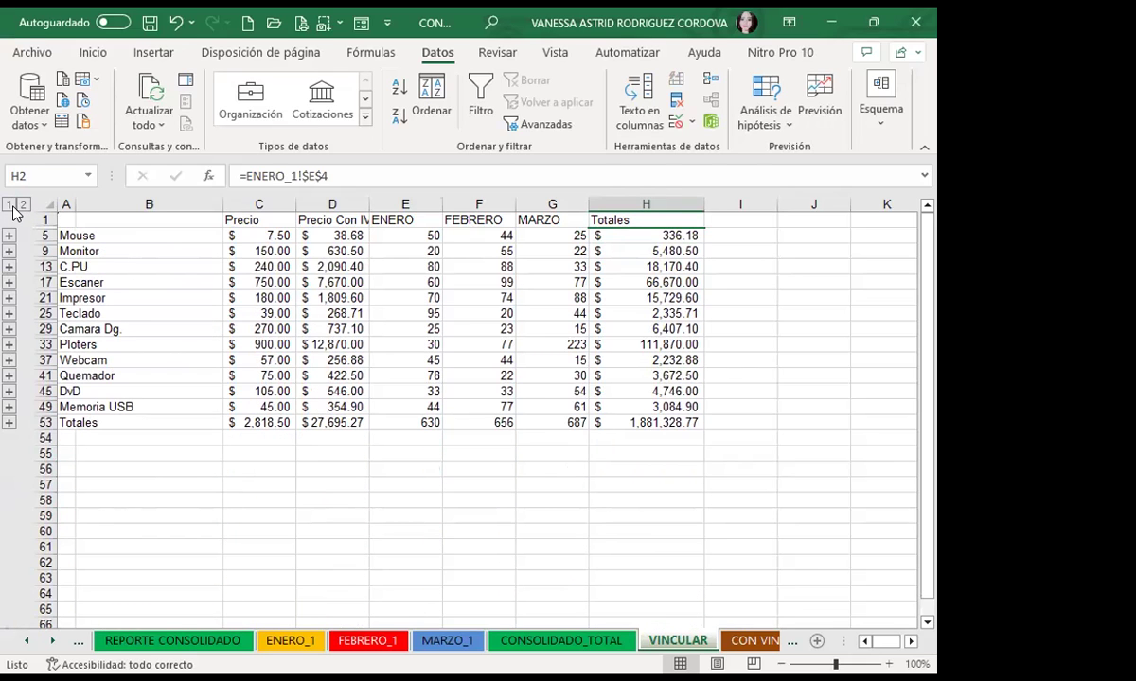
pyautogui.click(22, 205)
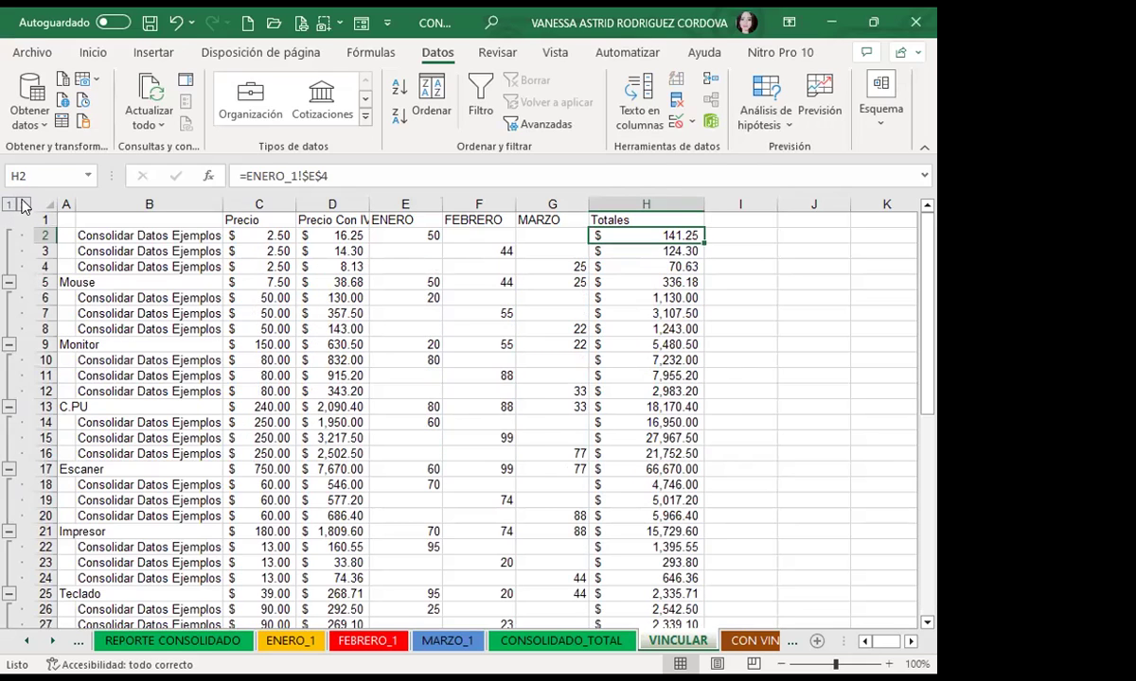
pyautogui.click(645, 283)
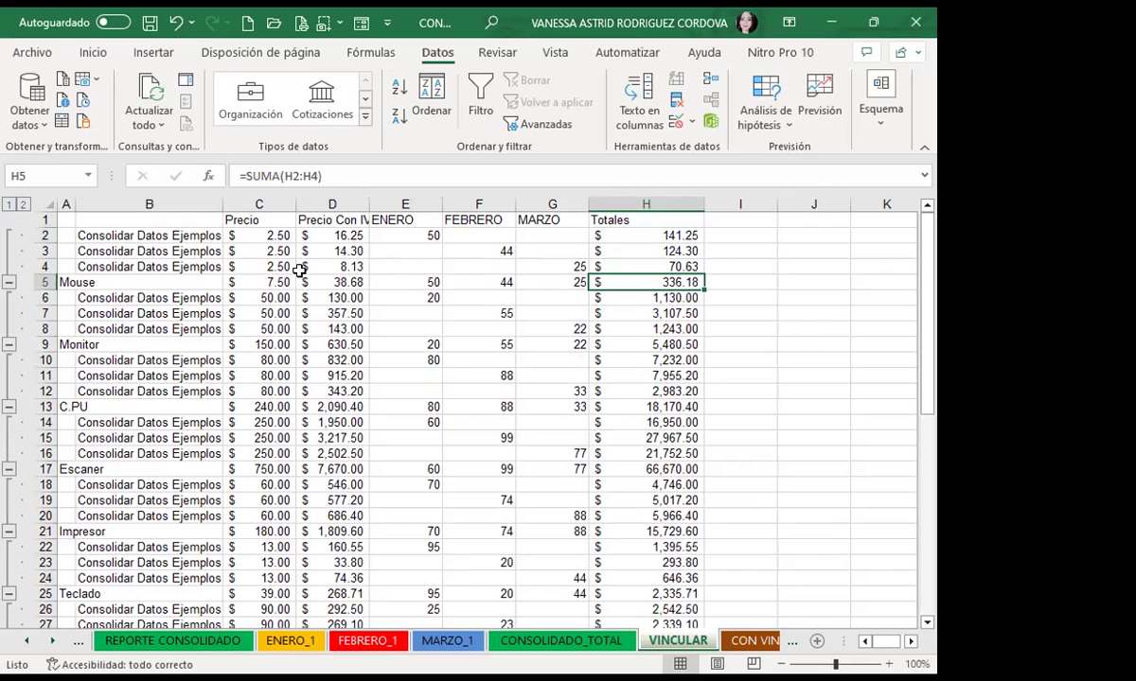
pyautogui.moveTo(403, 278); pyautogui.dragTo(621, 274)
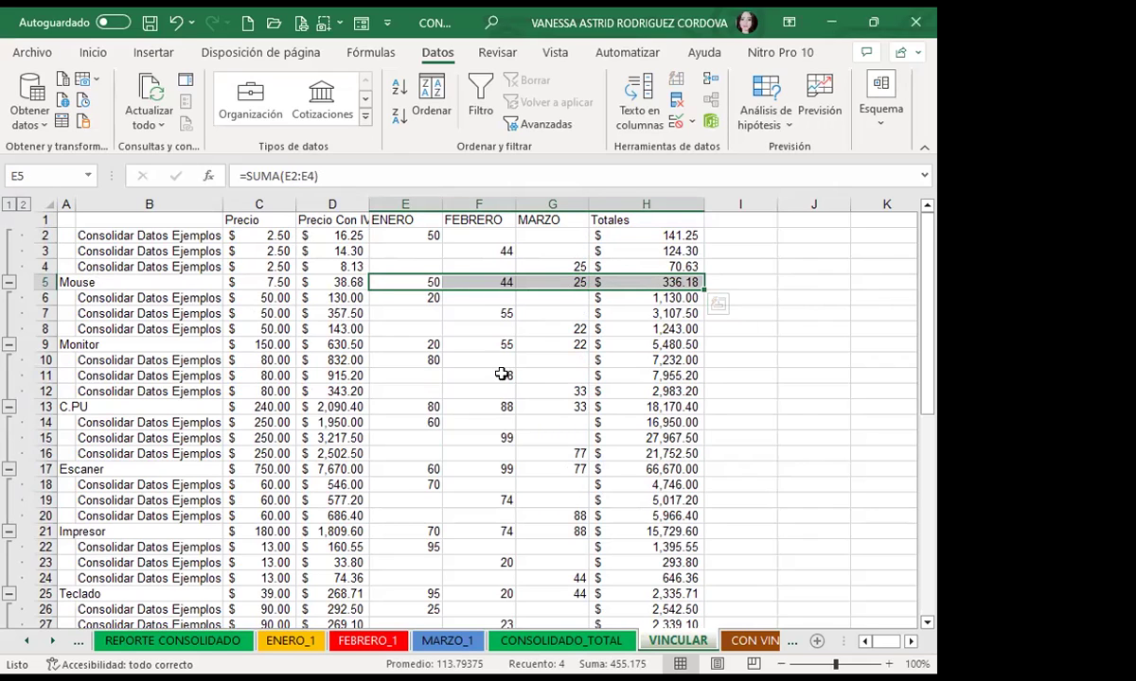
# Check a detail value linked to MARZO_1, then collapse the outline to product summaries
pyautogui.scroll(-1, 284, 381)
pyautogui.scroll(-1, 284, 382)
pyautogui.scroll(-2, 283, 381)
pyautogui.scroll(-1, 283, 381)
pyautogui.scroll(-2, 284, 381)
pyautogui.scroll(-1, 283, 381)
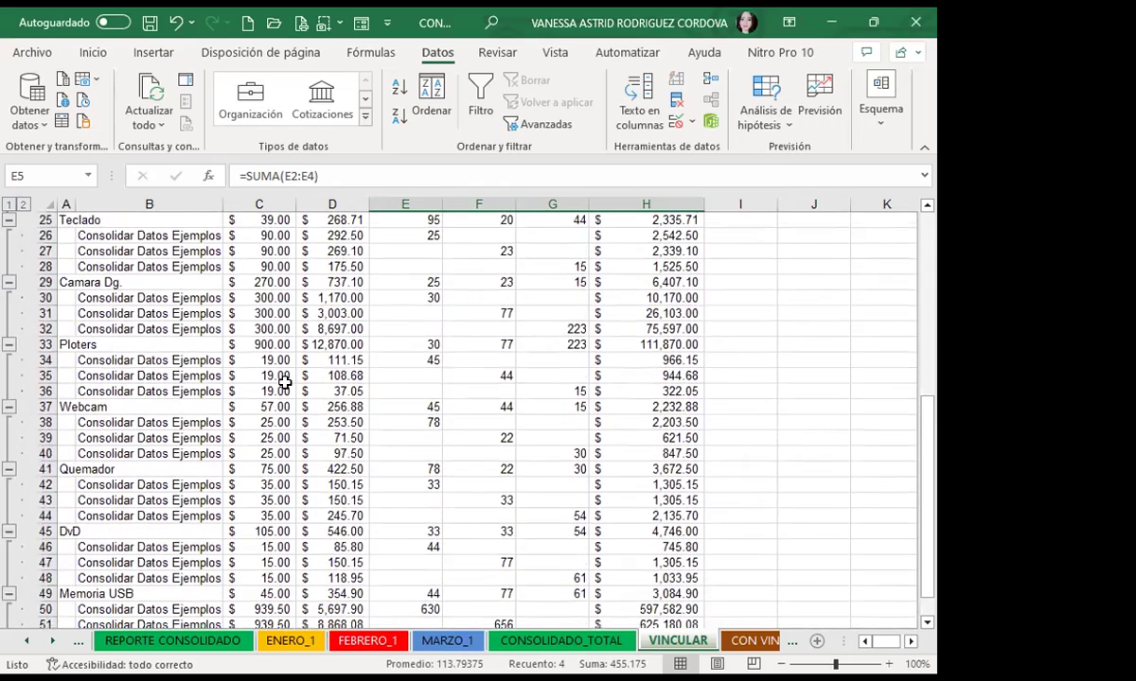
pyautogui.scroll(-2, 284, 381)
pyautogui.scroll(-2, 284, 382)
pyautogui.scroll(-1, 283, 381)
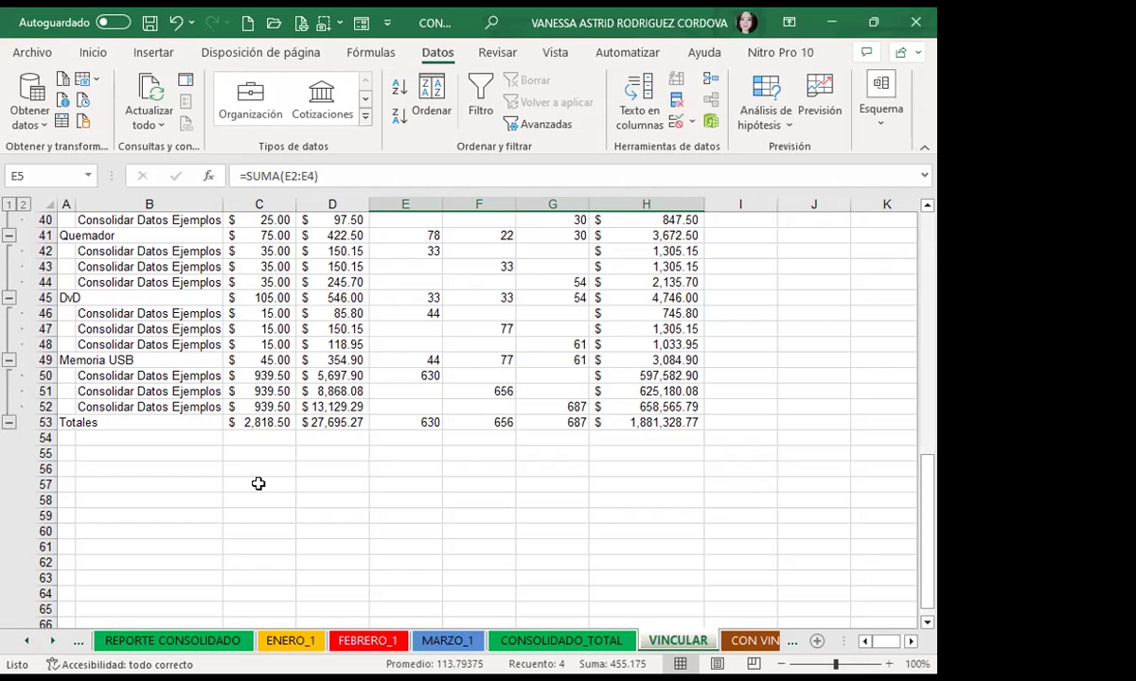
pyautogui.scroll(4, 46, 260)
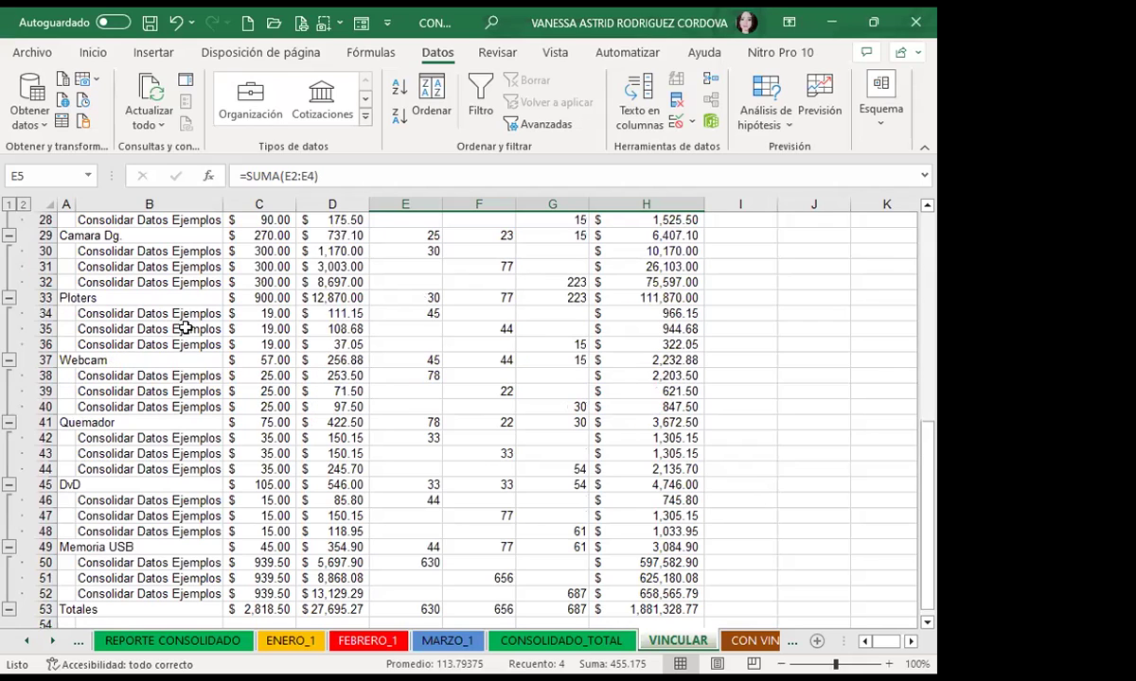
pyautogui.click(236, 344)
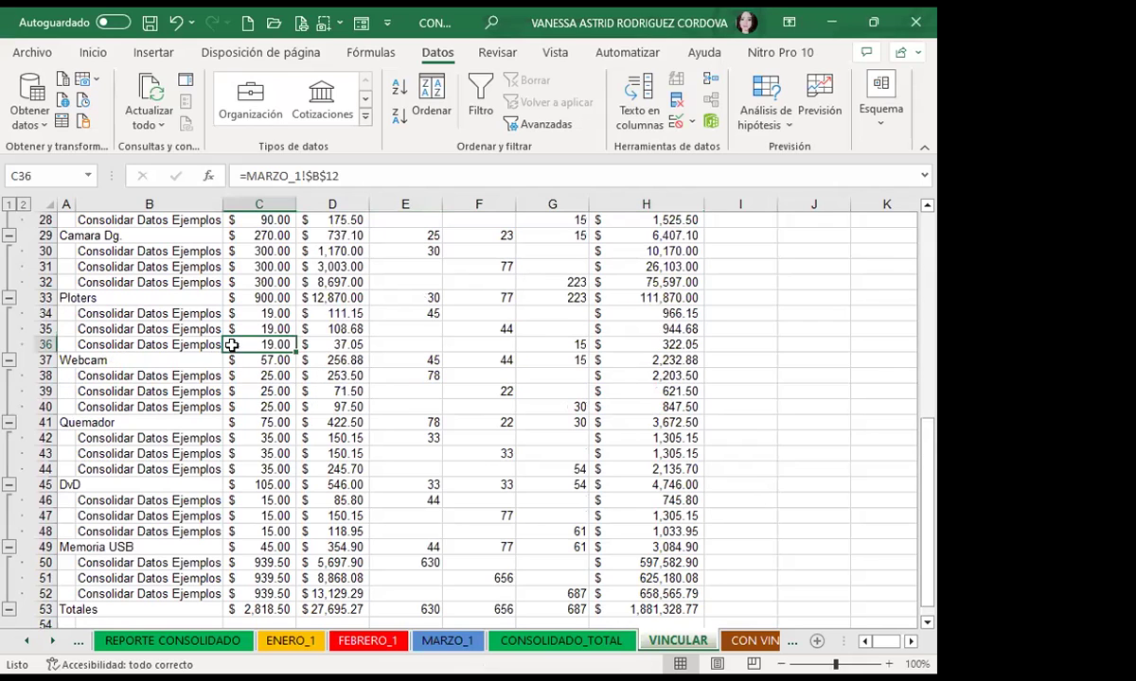
pyautogui.click(9, 205)
pyautogui.scroll(3, 270, 379)
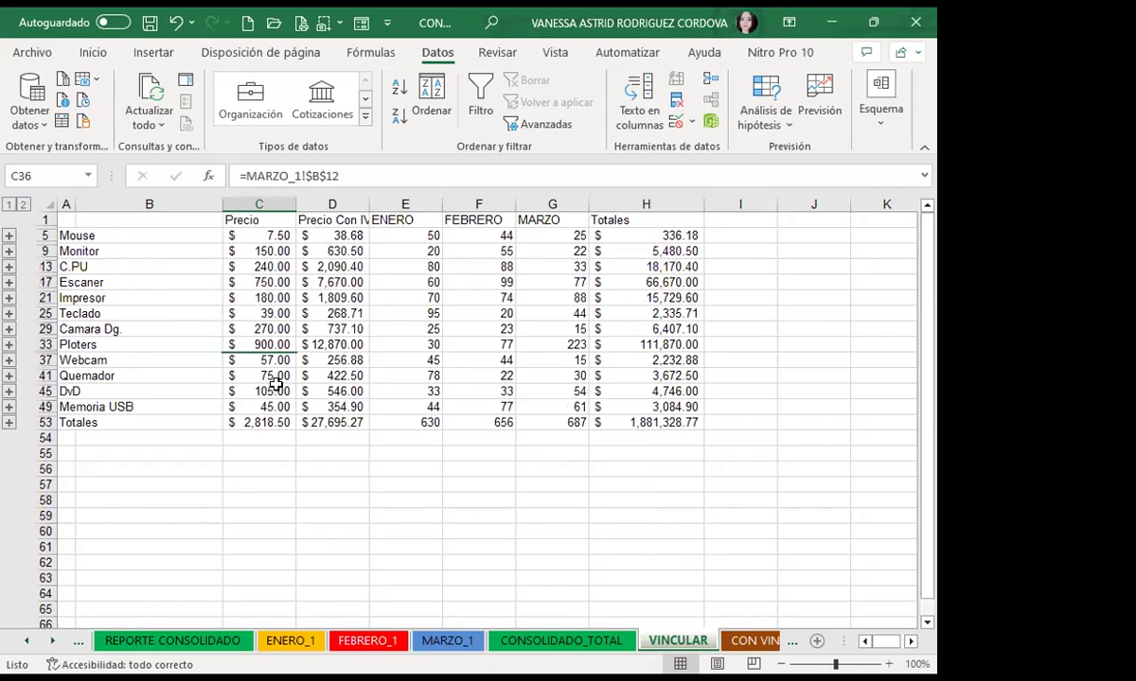
# Inspect the Teclado, Camara Dg. and Impresor subtotal formulas
pyautogui.click(254, 315)
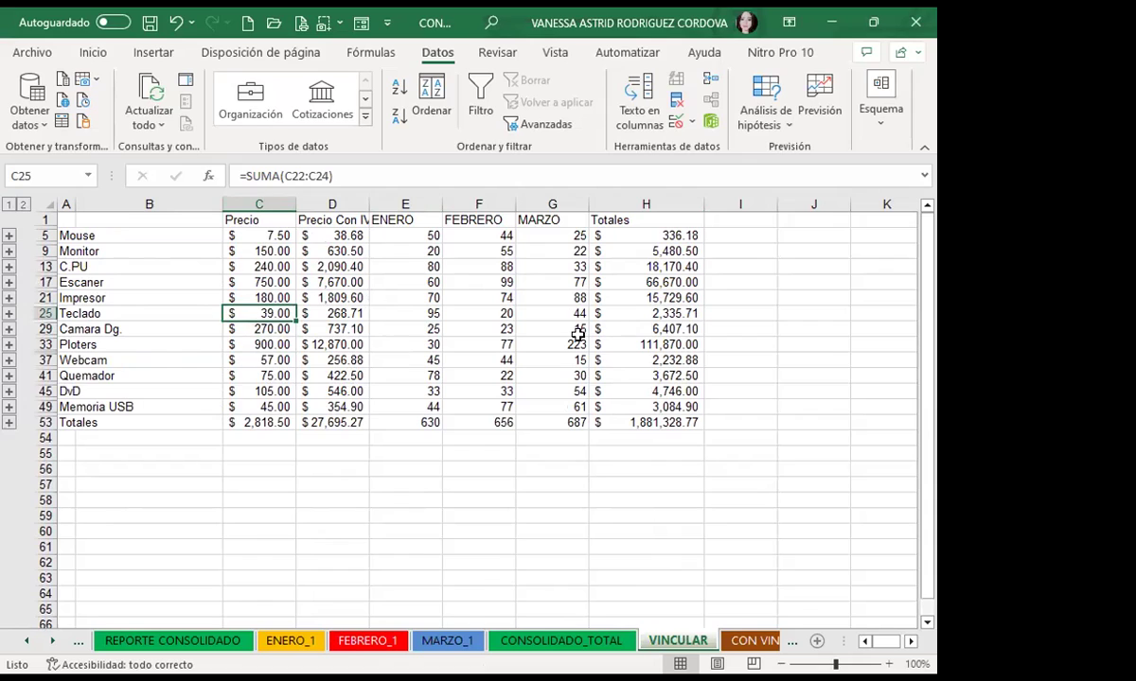
pyautogui.click(383, 327)
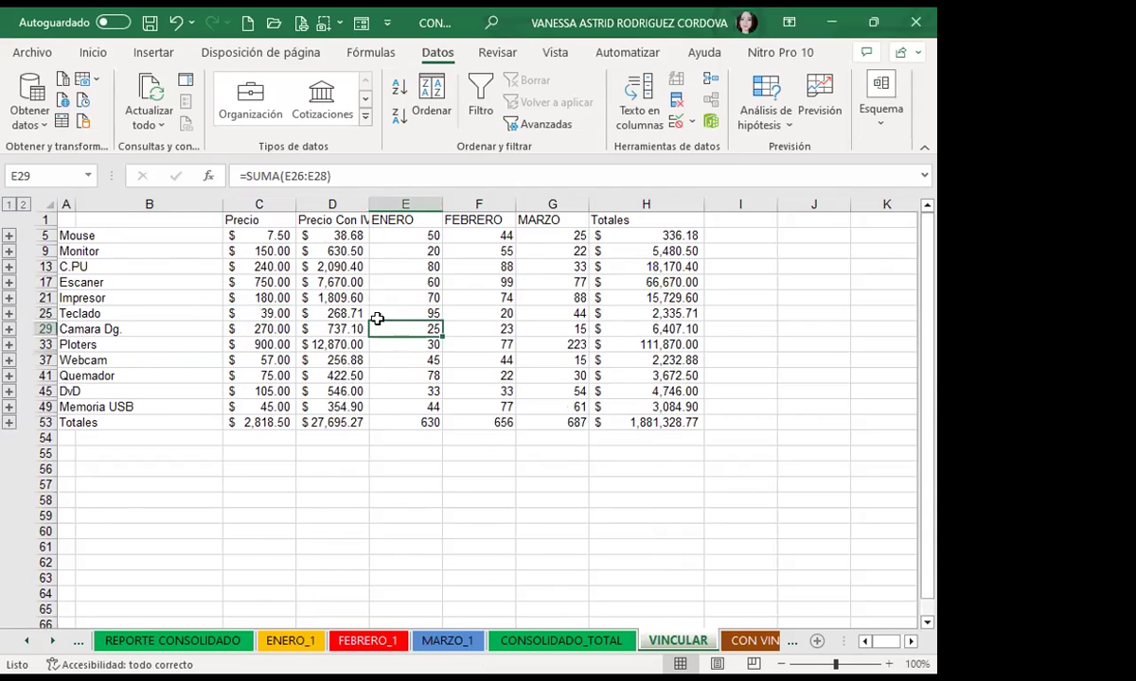
pyautogui.click(331, 298)
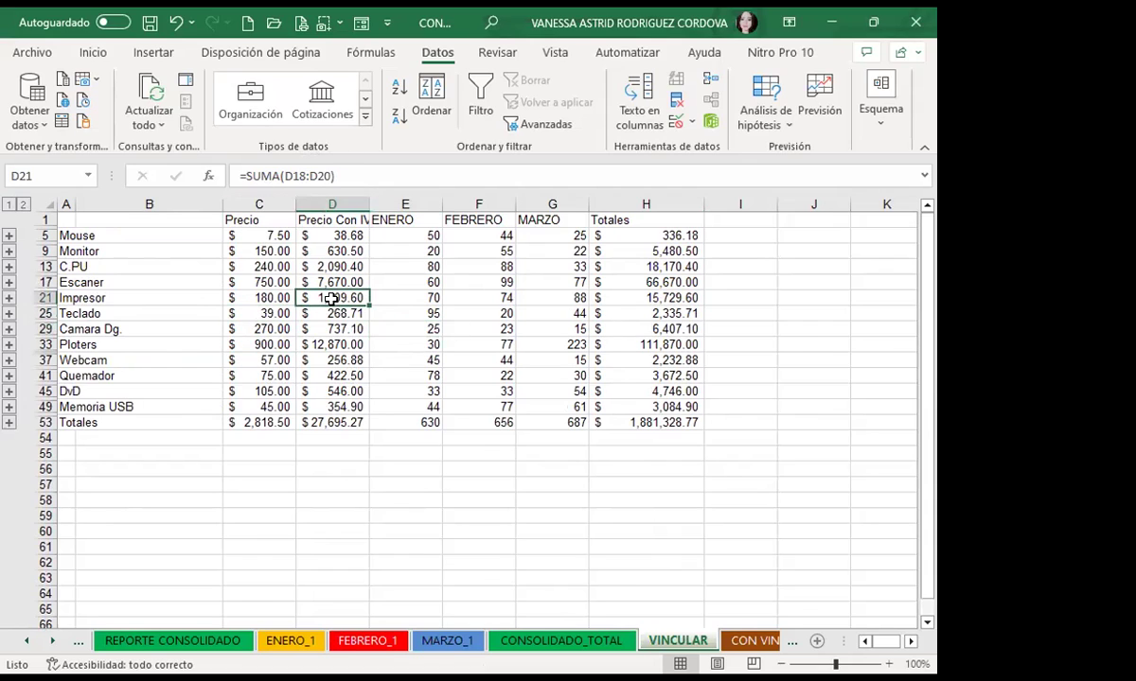
pyautogui.click(452, 318)
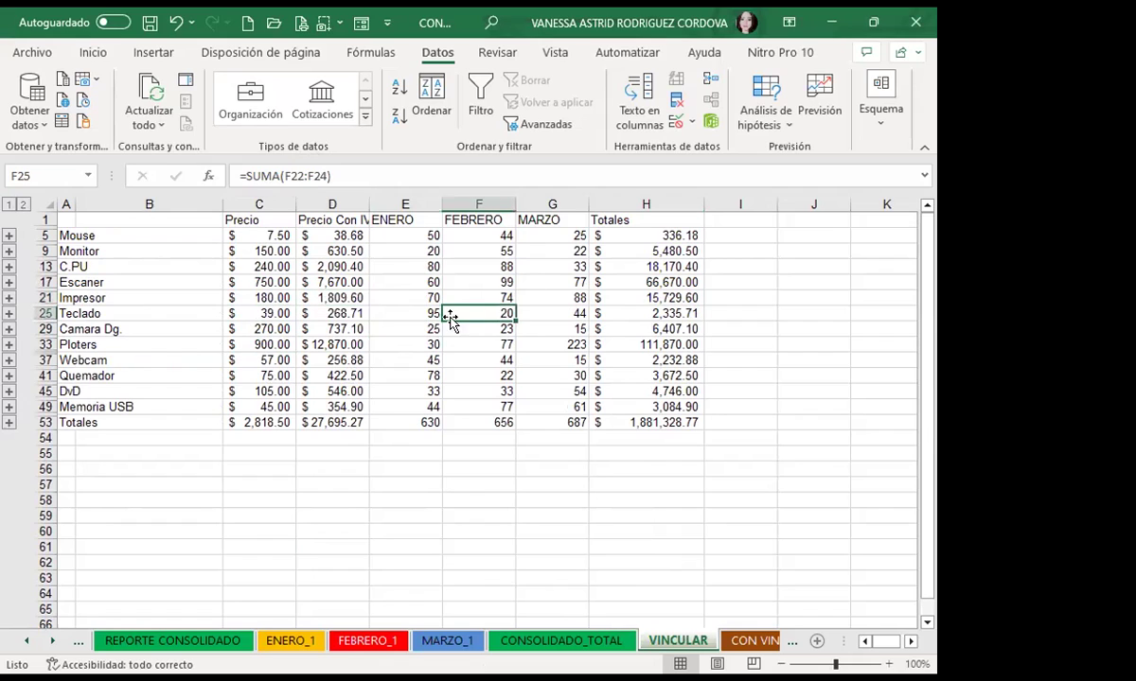
pyautogui.click(537, 313)
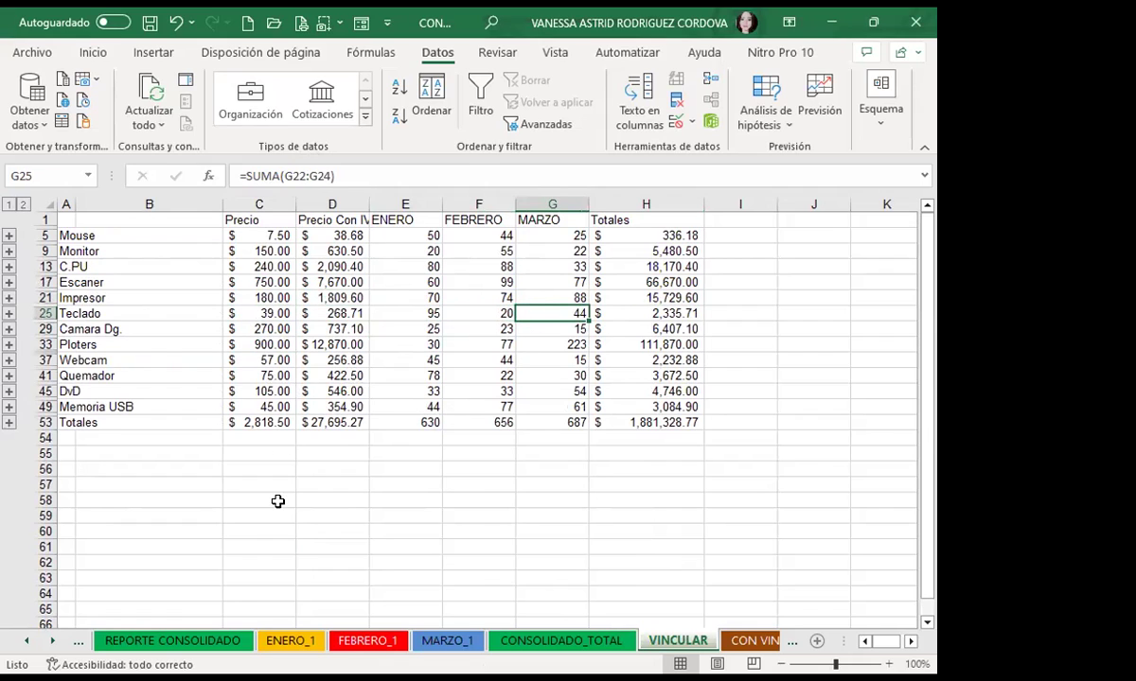
# Compare Escaner's ENERO_1 quantity of 60 with its ENERO, FEBRERO, MARZO and Totales subtotals on VINCULAR
pyautogui.click(289, 640)
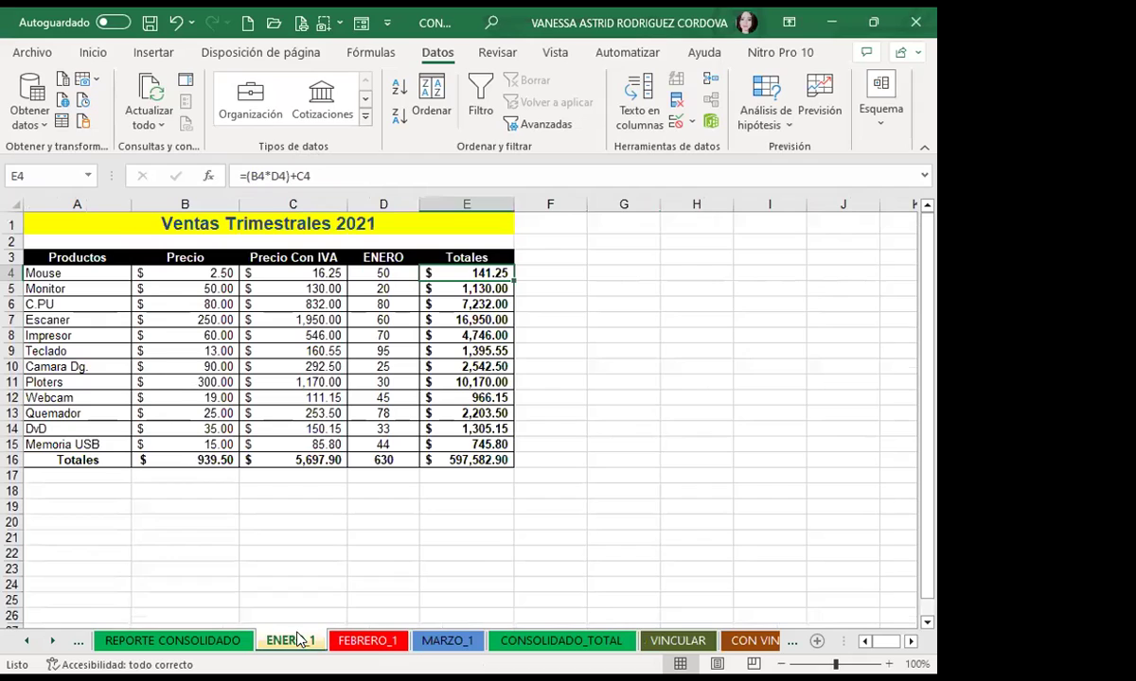
pyautogui.click(397, 322)
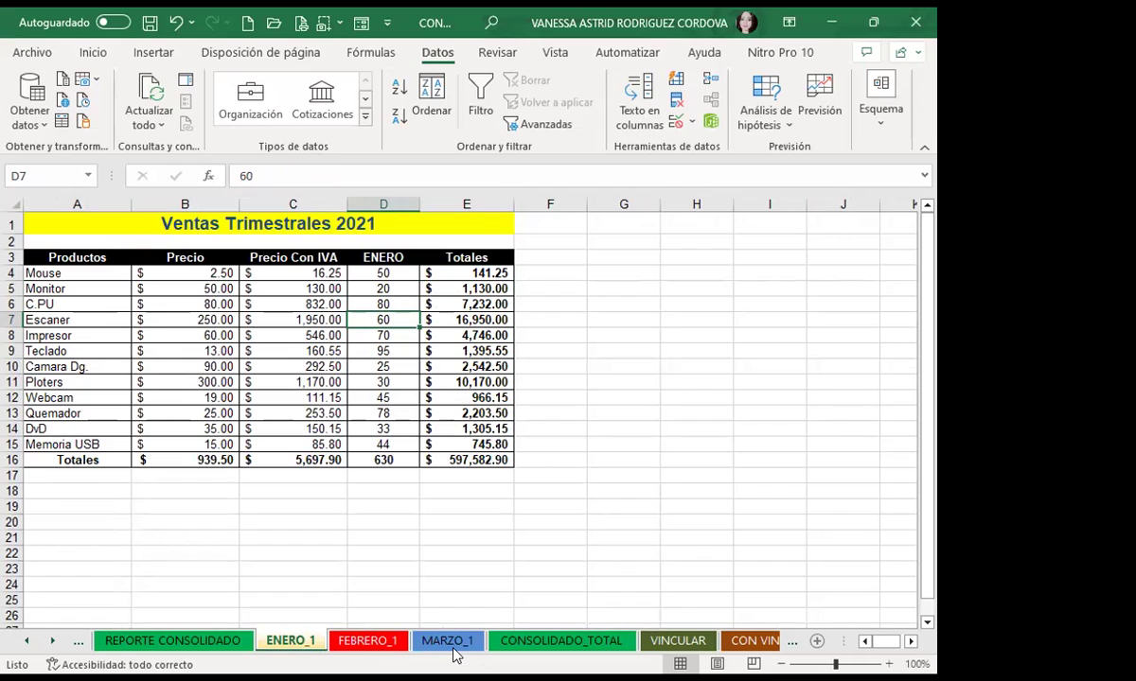
pyautogui.click(678, 640)
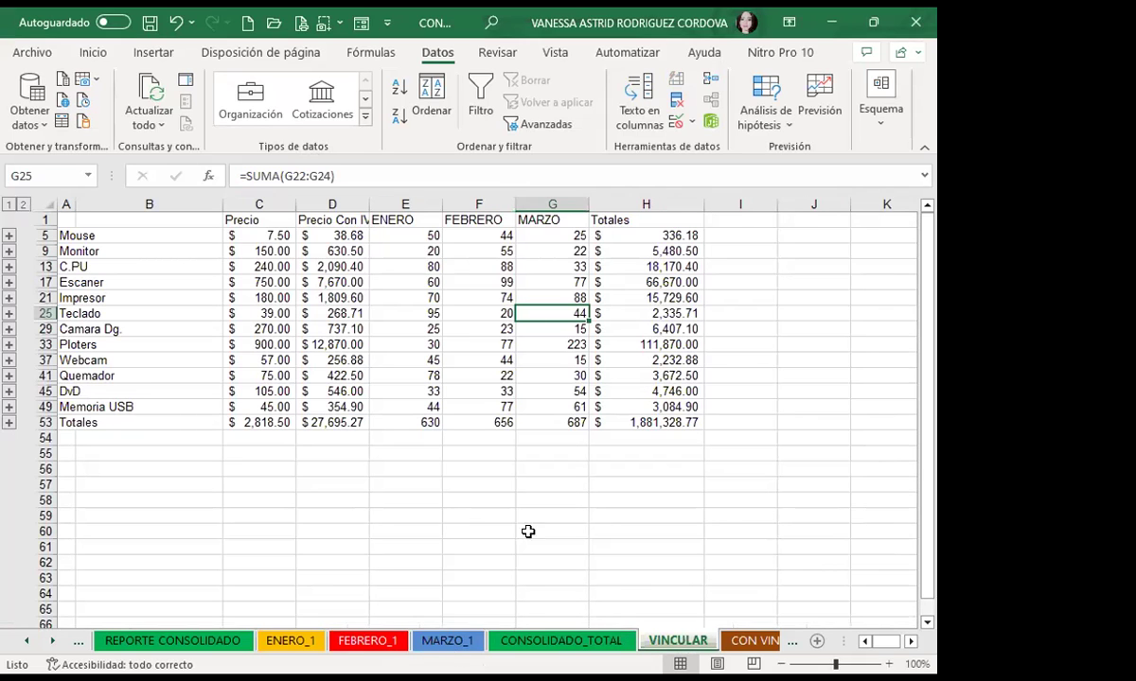
pyautogui.click(417, 282)
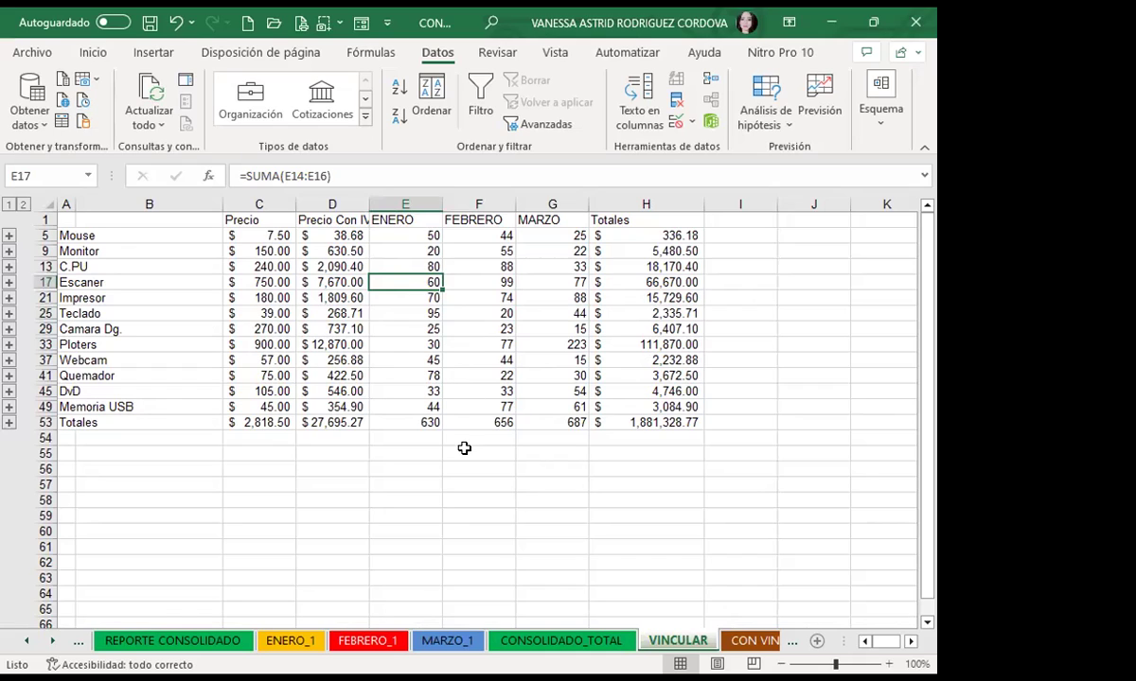
pyautogui.click(471, 280)
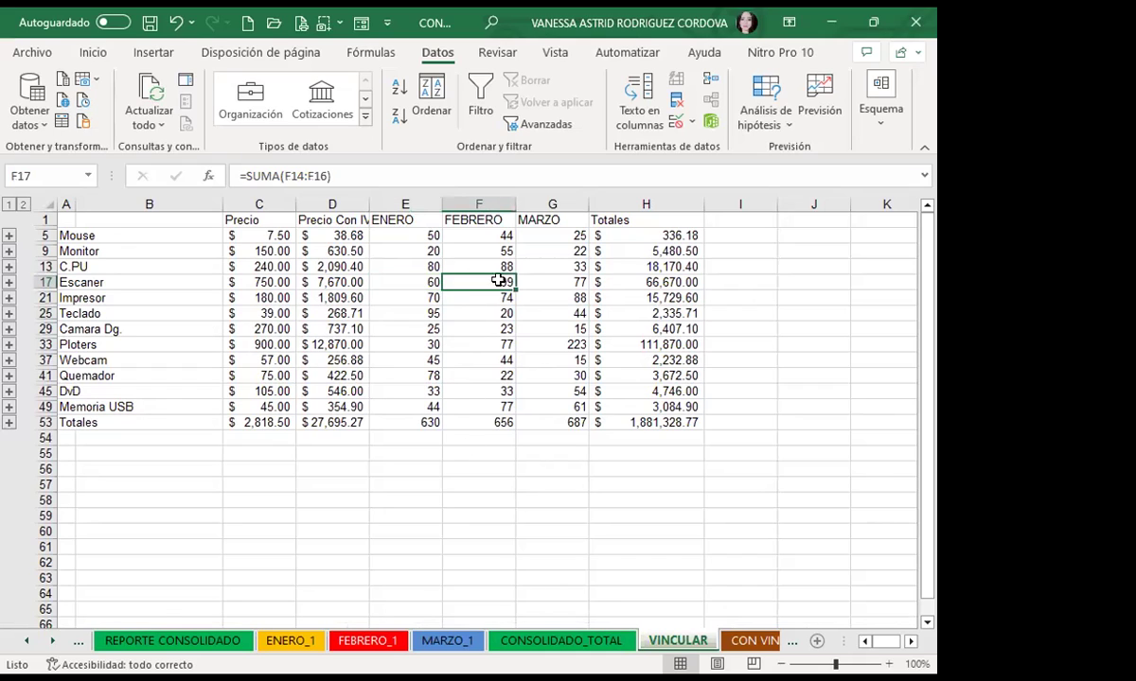
pyautogui.click(545, 282)
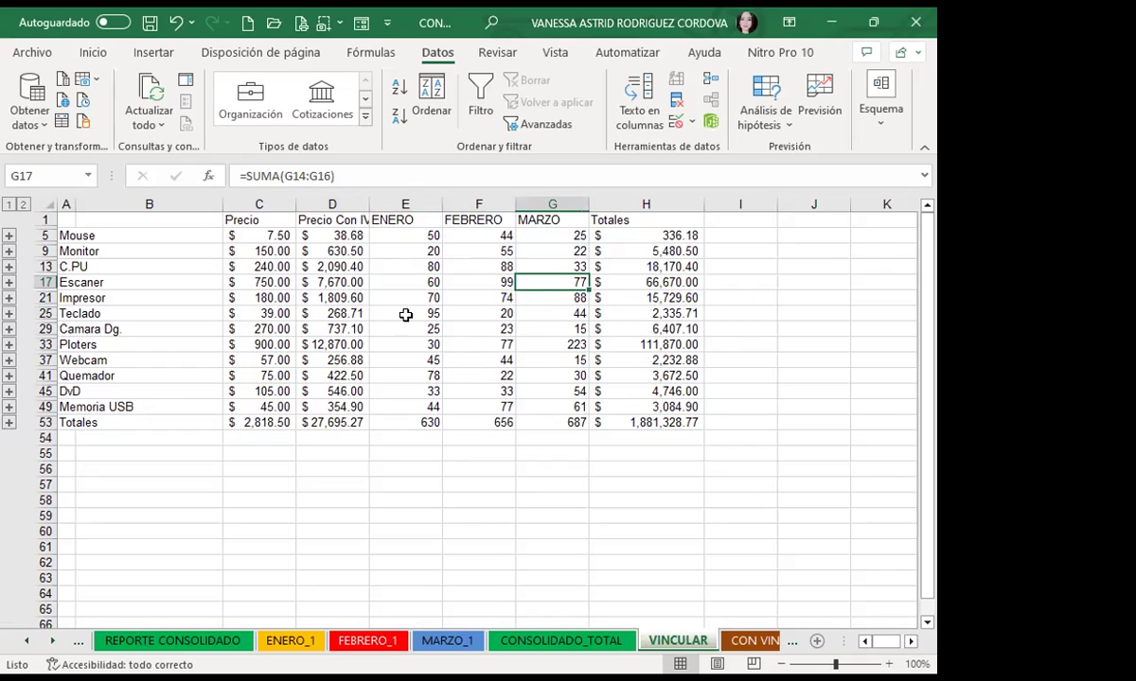
pyautogui.click(626, 282)
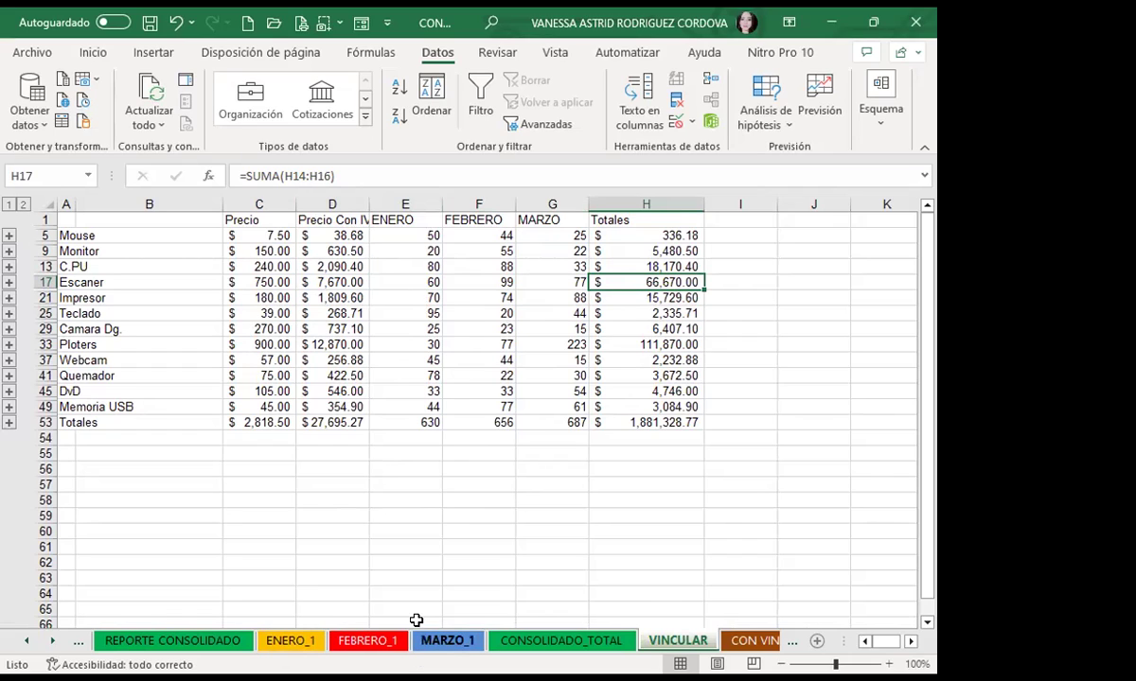
pyautogui.click(166, 399)
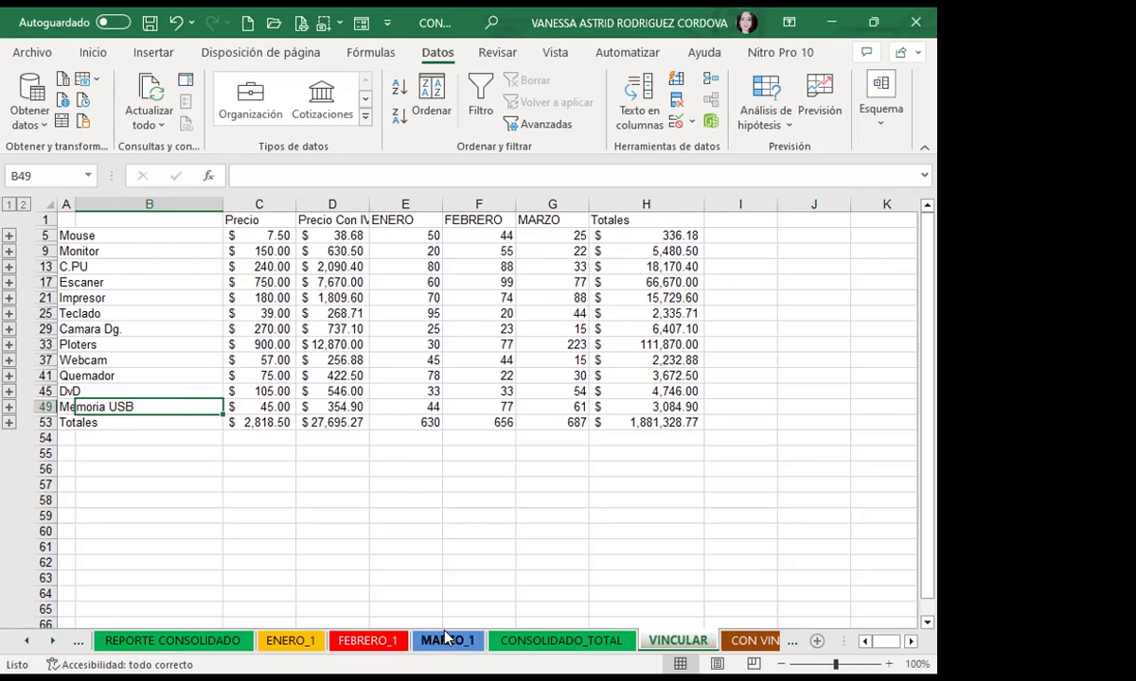
pyautogui.click(446, 639)
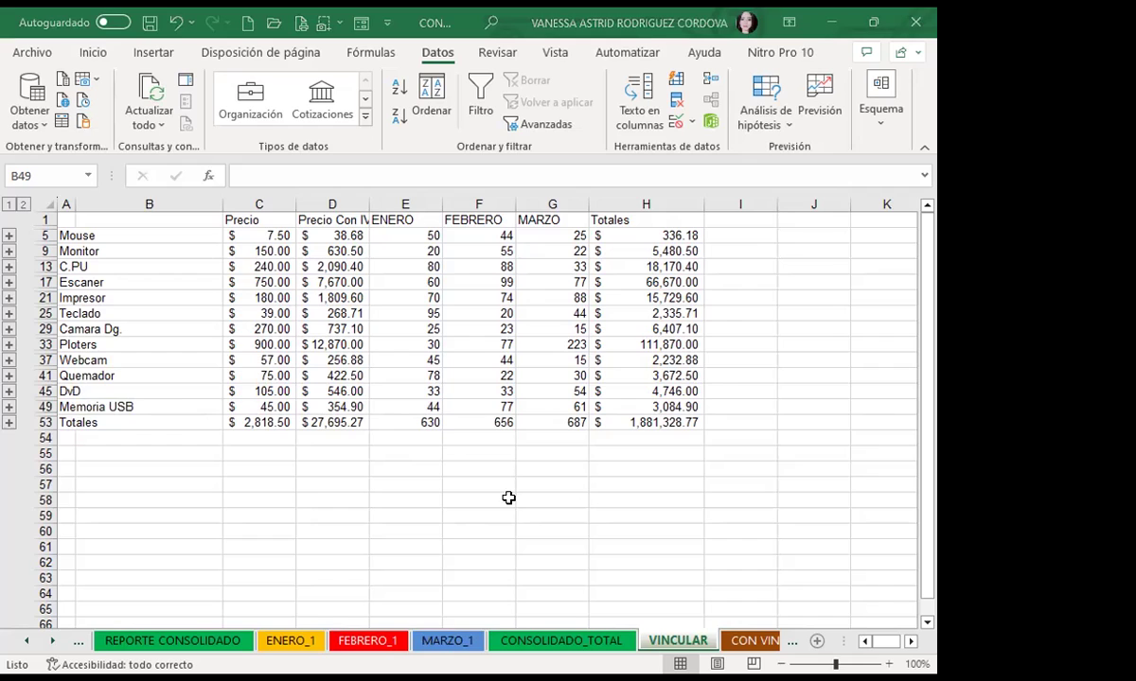
pyautogui.click(792, 641)
pyautogui.click(622, 643)
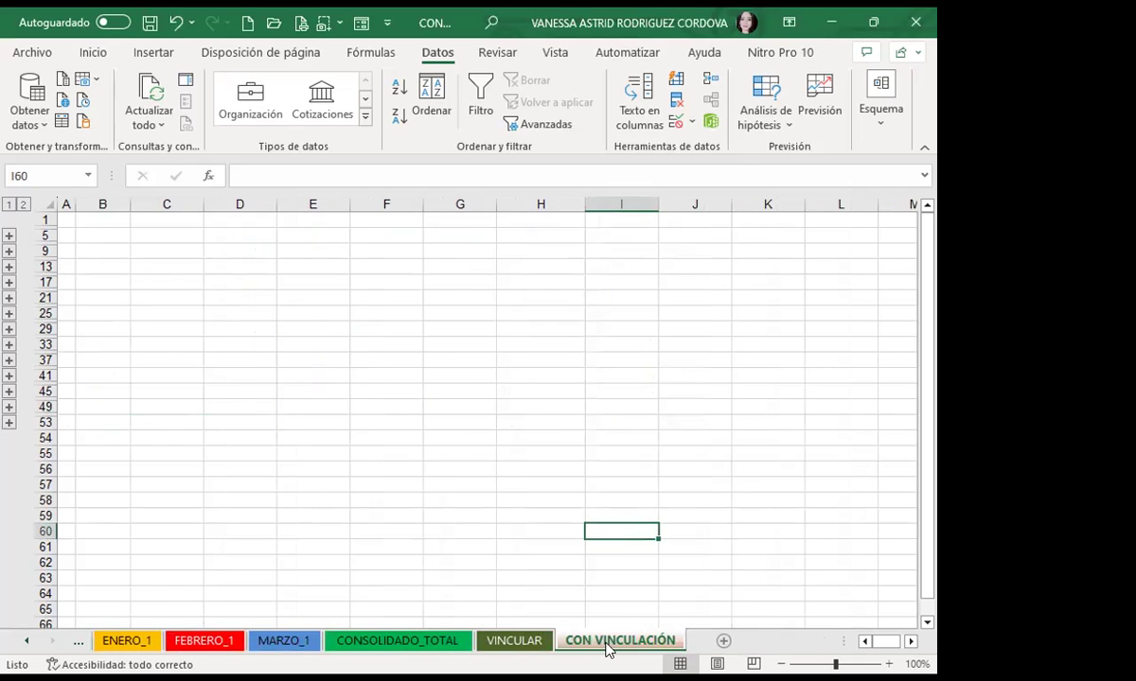
pyautogui.click(492, 636)
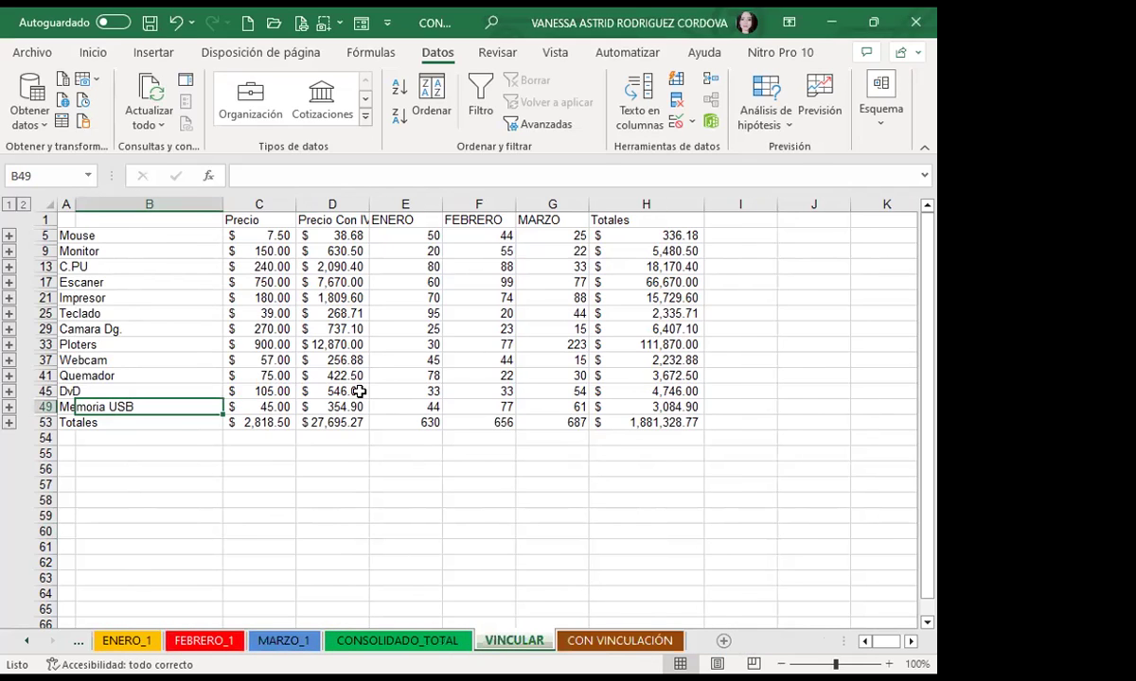
pyautogui.click(359, 391)
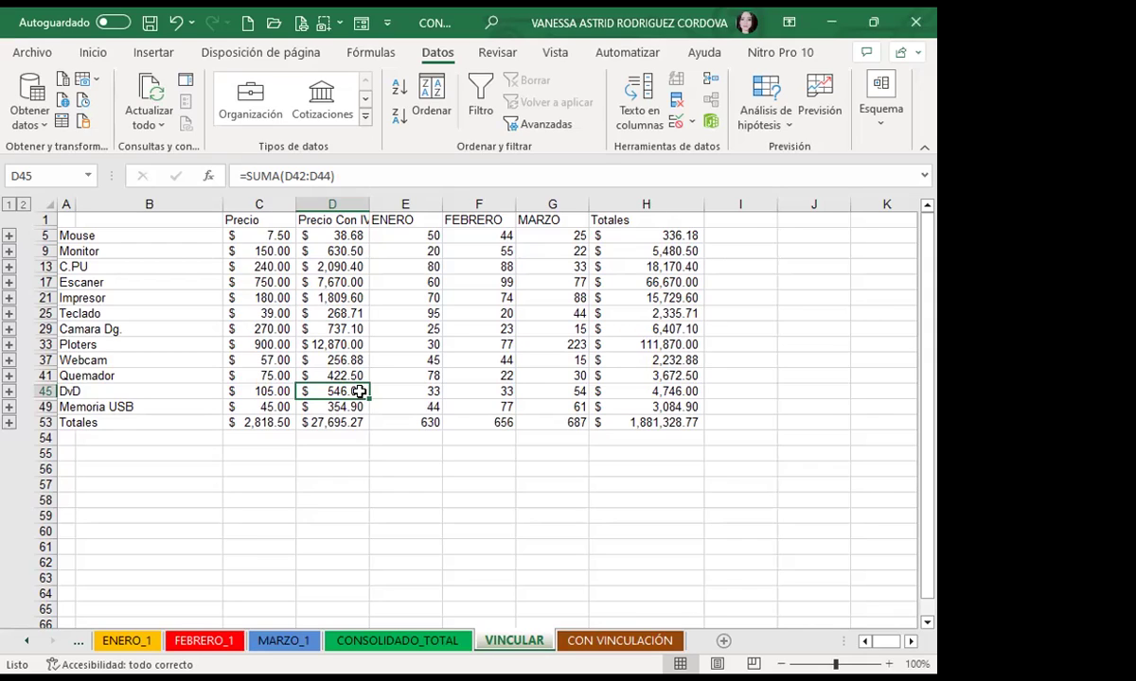
# Expand and re-collapse the VINCULAR outline, then move to the other workbook's MARZO sheet
pyautogui.click(24, 204)
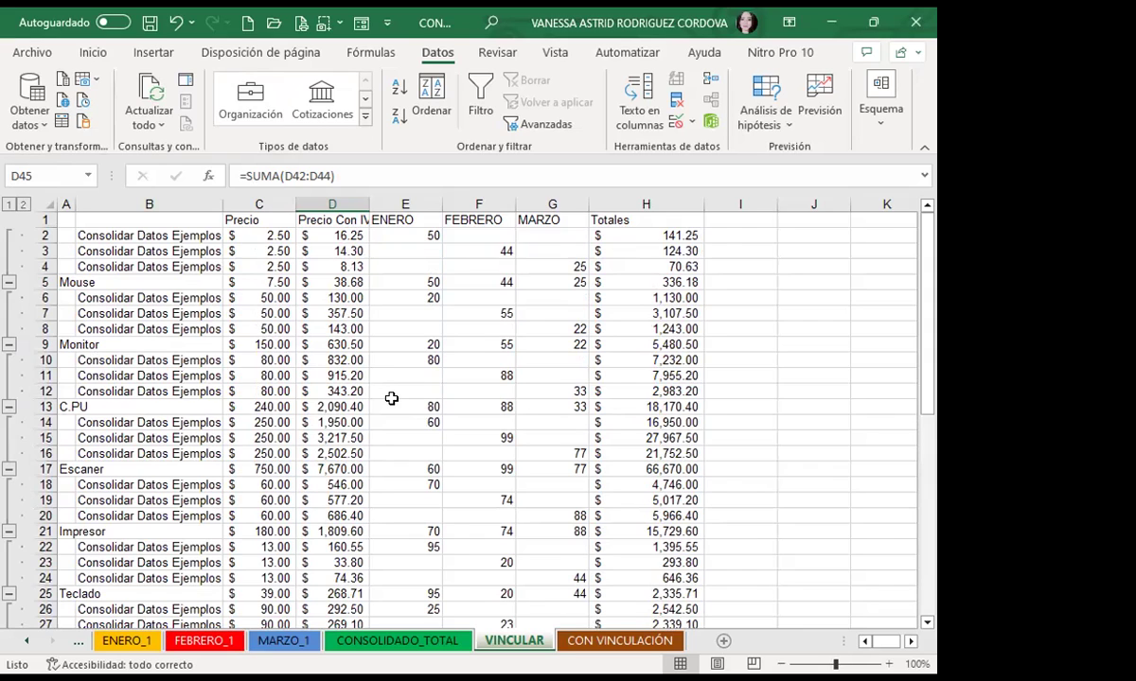
pyautogui.click(8, 204)
pyautogui.click(227, 470)
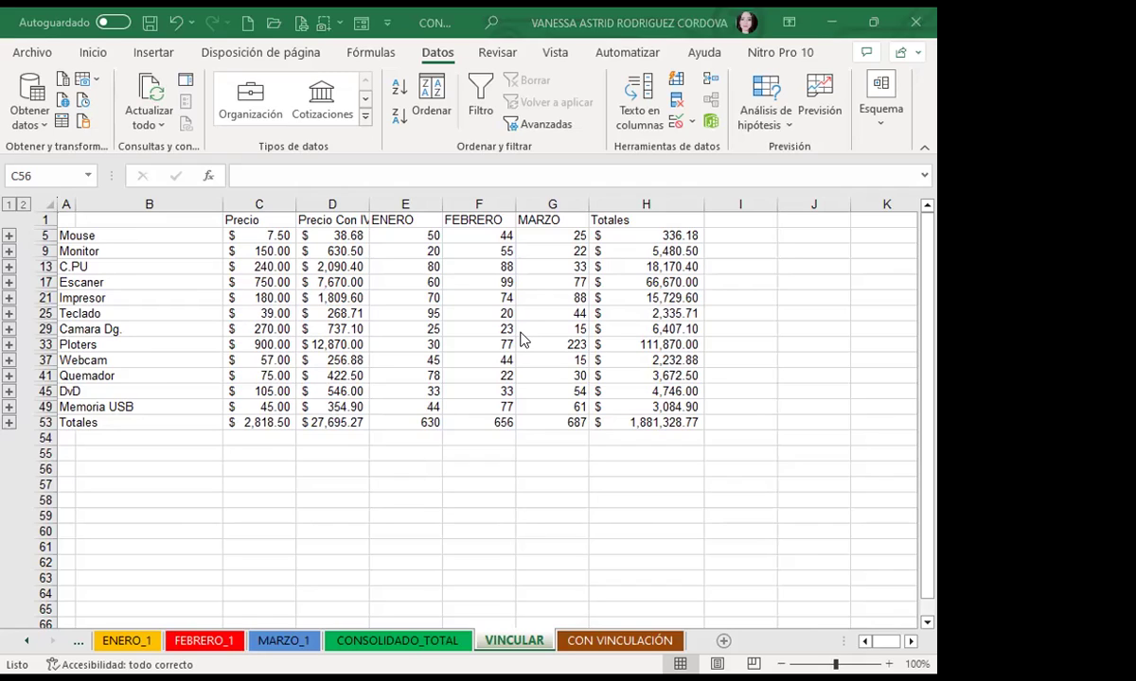
pyautogui.click(337, 479)
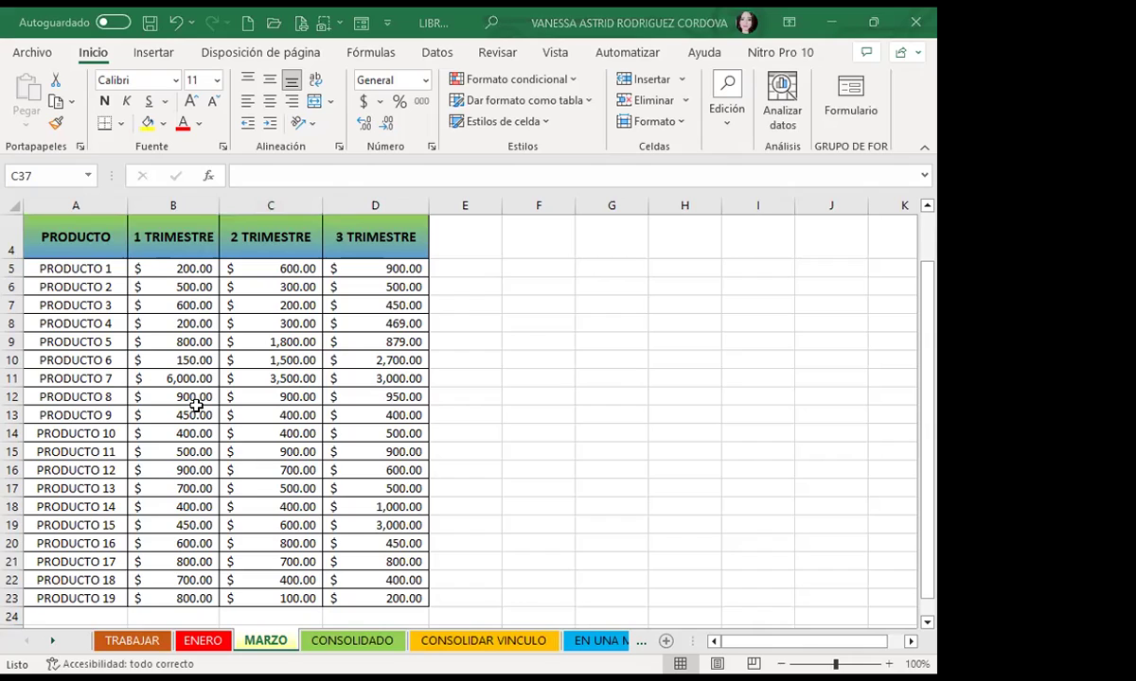
# Compare the PRODUCTO header rows of the MARZO and ENERO tables
pyautogui.click(180, 323)
pyautogui.moveTo(86, 232); pyautogui.dragTo(395, 231)
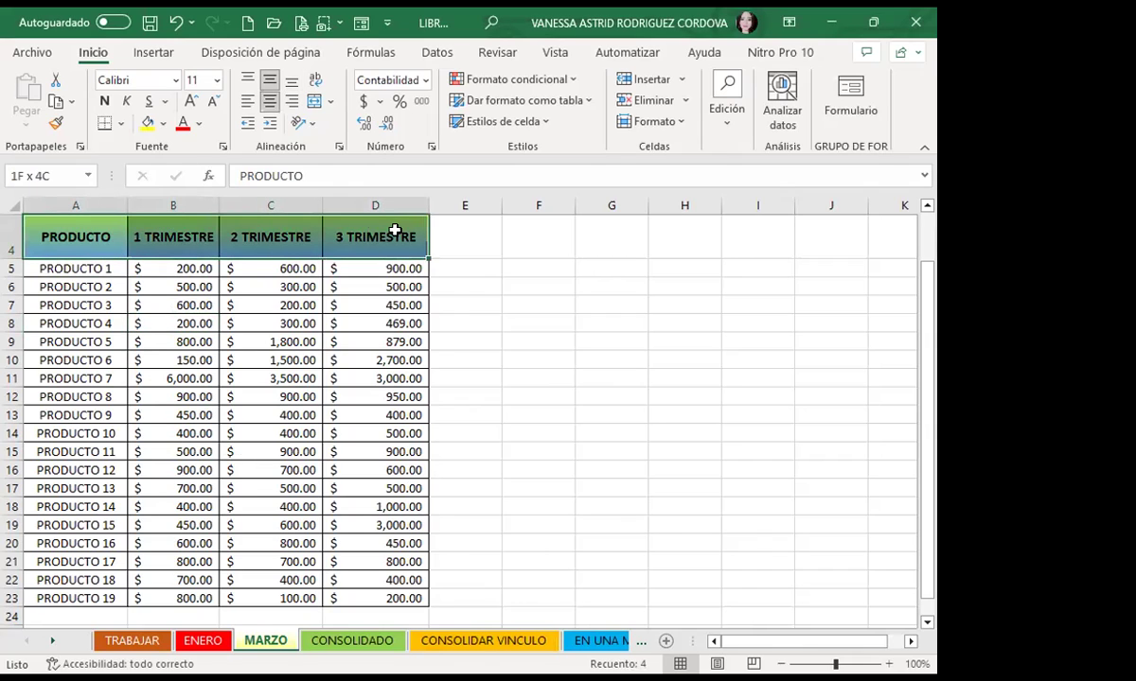
pyautogui.click(202, 640)
pyautogui.moveTo(71, 235); pyautogui.dragTo(374, 236)
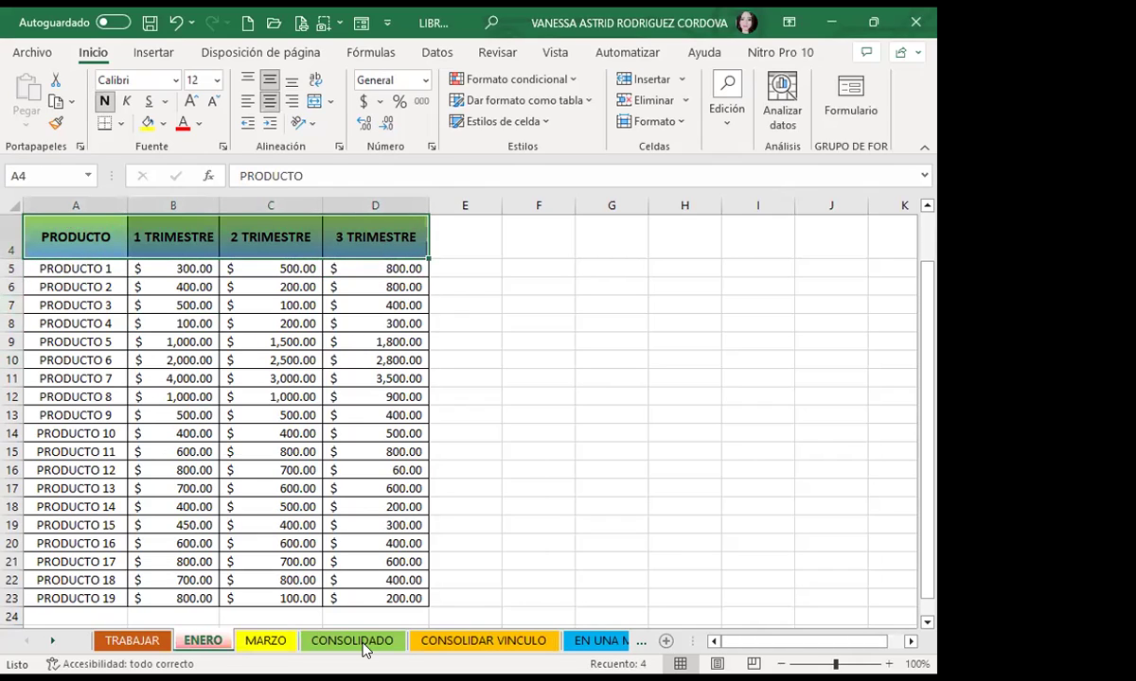
pyautogui.click(263, 644)
pyautogui.click(140, 641)
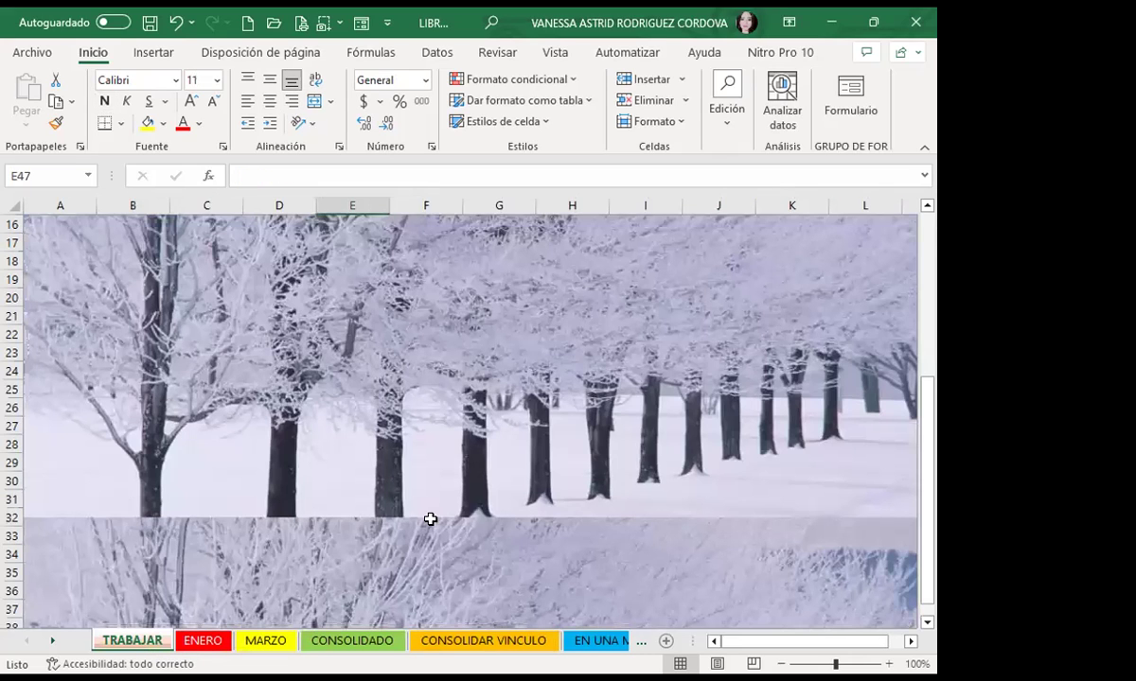
pyautogui.click(189, 641)
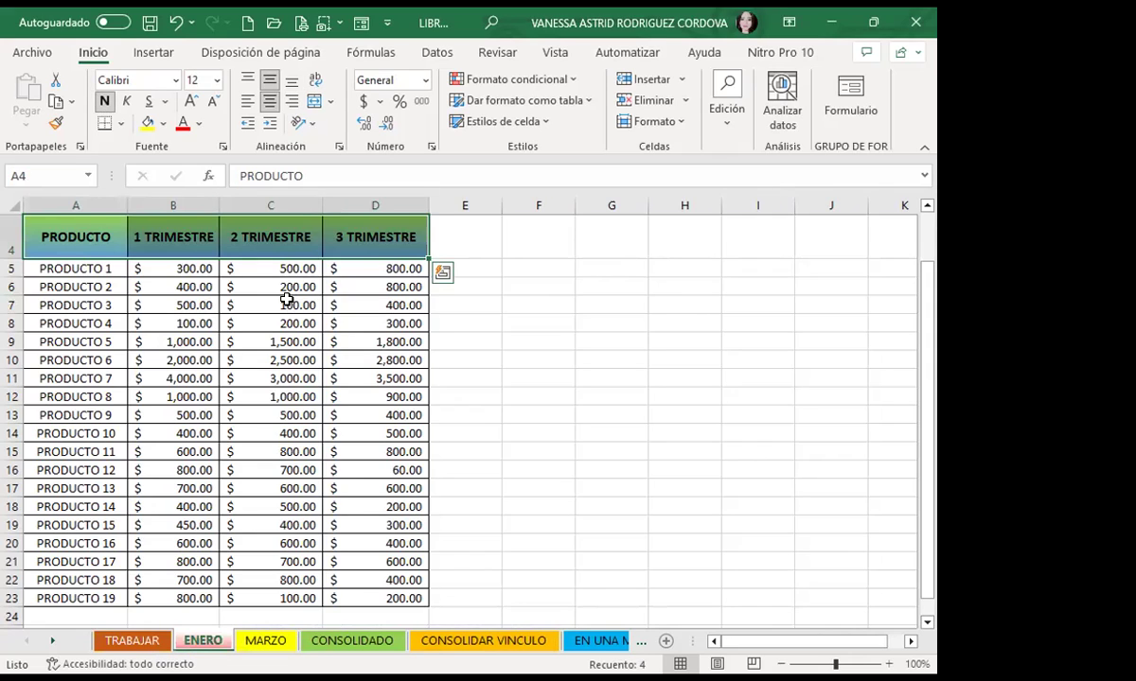
# Compare PRODUCTO 2, 3 and 6 quarter values between the ENERO and MARZO sheets
pyautogui.click(286, 302)
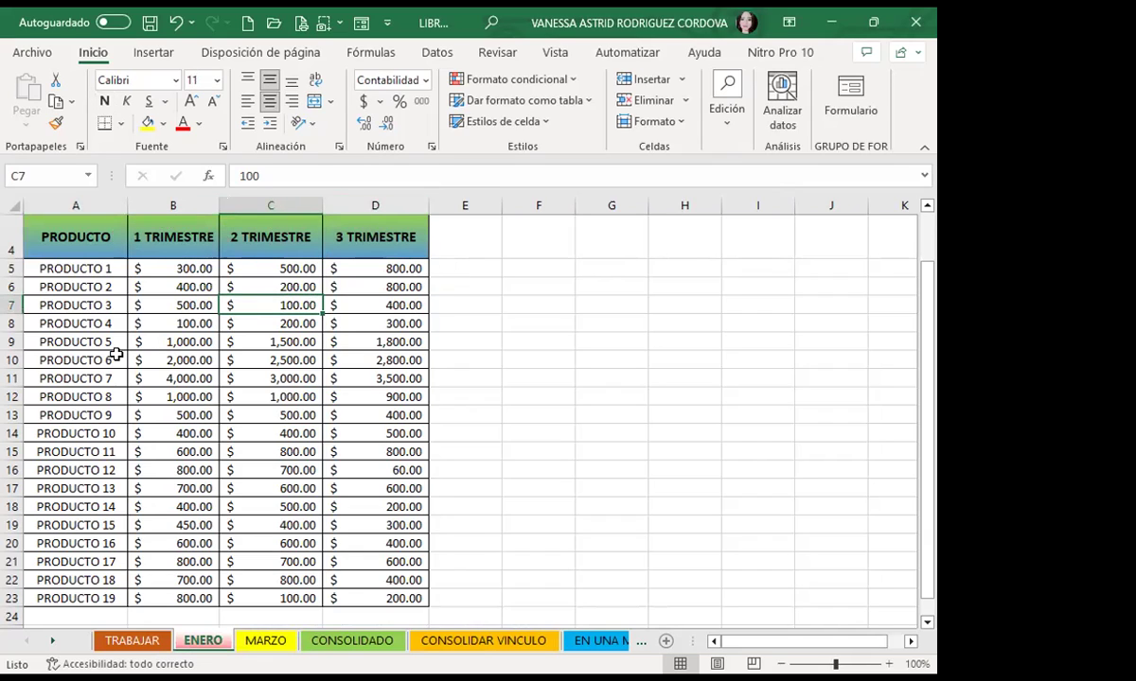
pyautogui.click(264, 643)
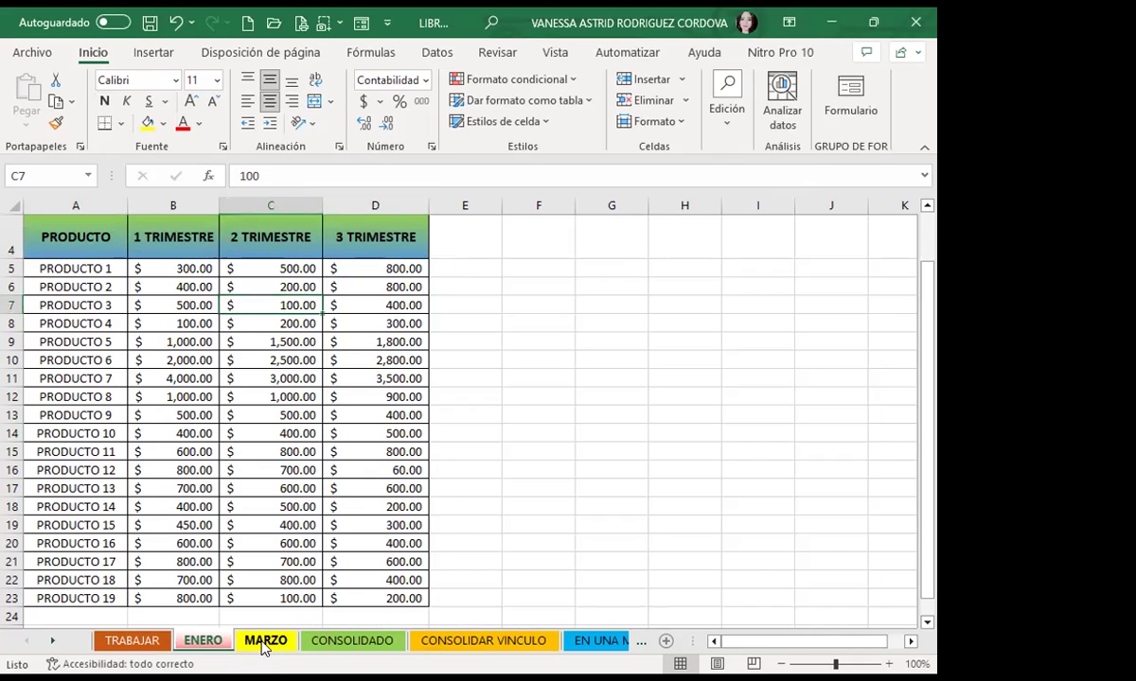
pyautogui.click(264, 644)
pyautogui.click(203, 644)
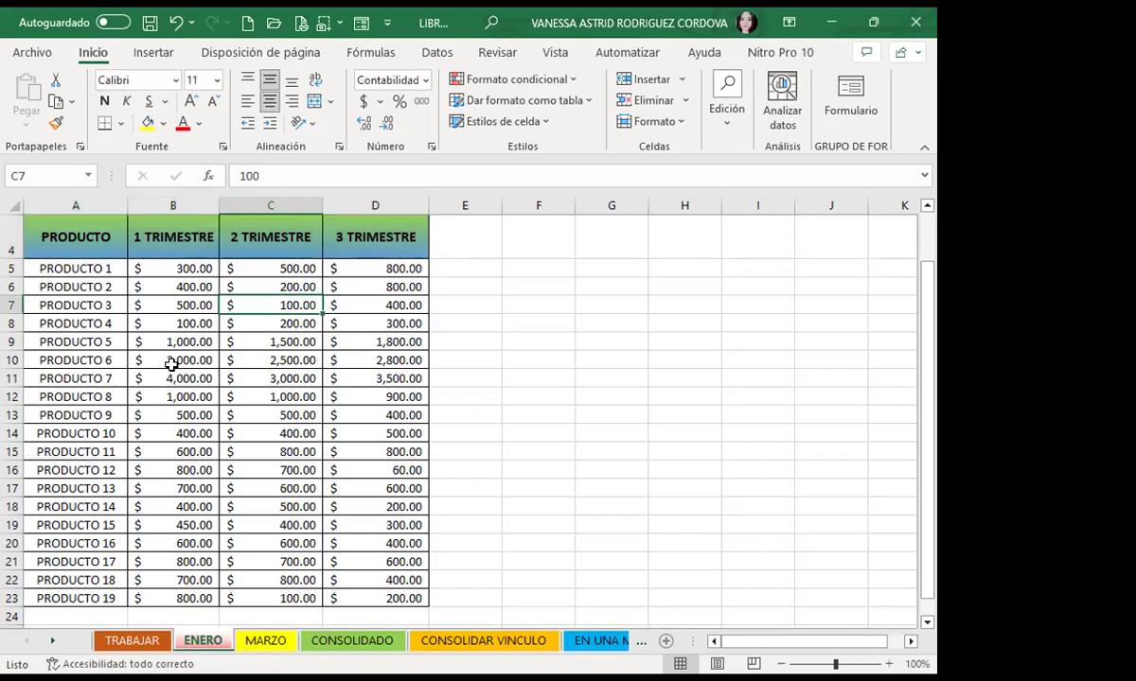
pyautogui.click(174, 360)
pyautogui.click(154, 289)
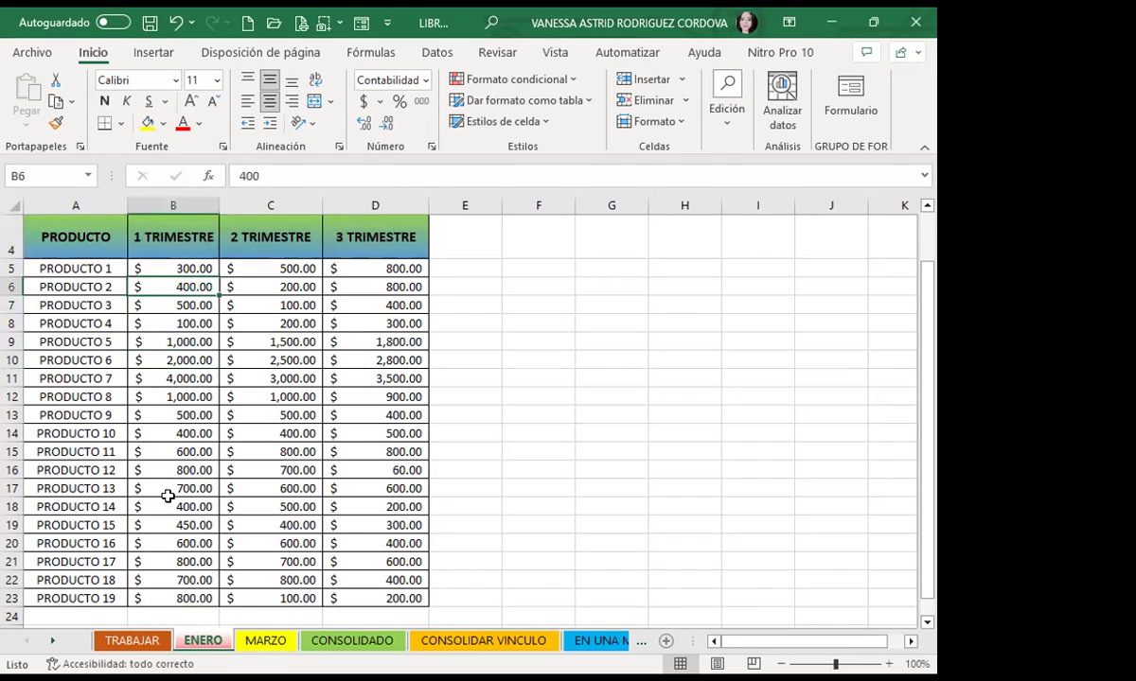
pyautogui.click(265, 643)
pyautogui.click(233, 282)
pyautogui.click(216, 272)
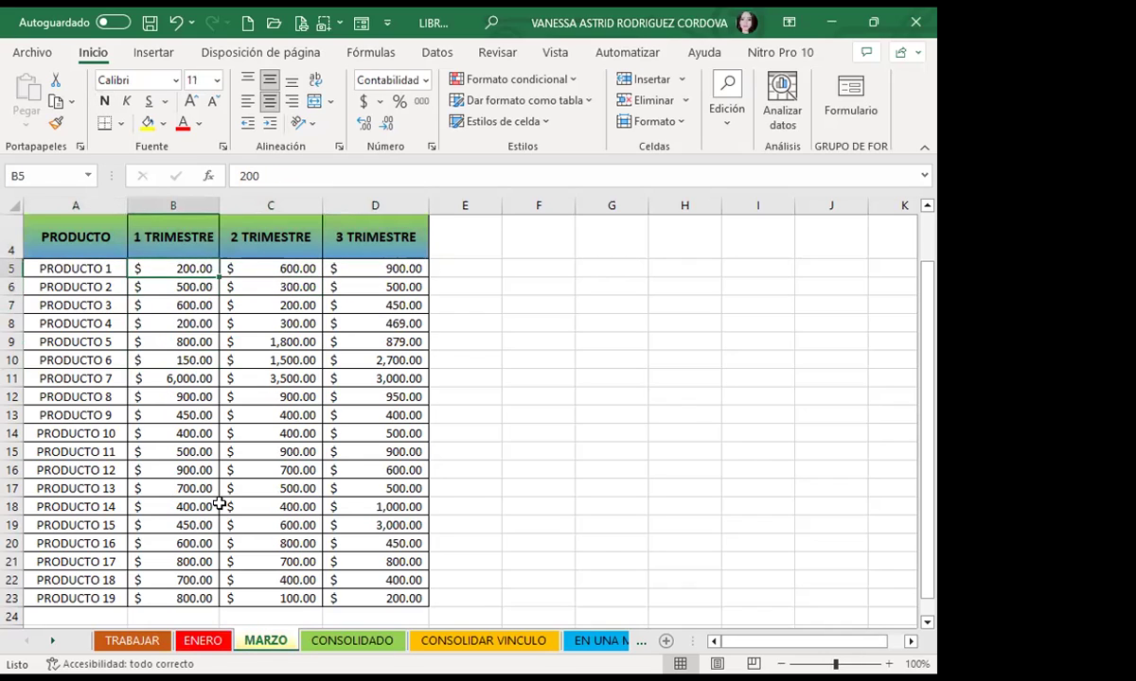
pyautogui.click(203, 642)
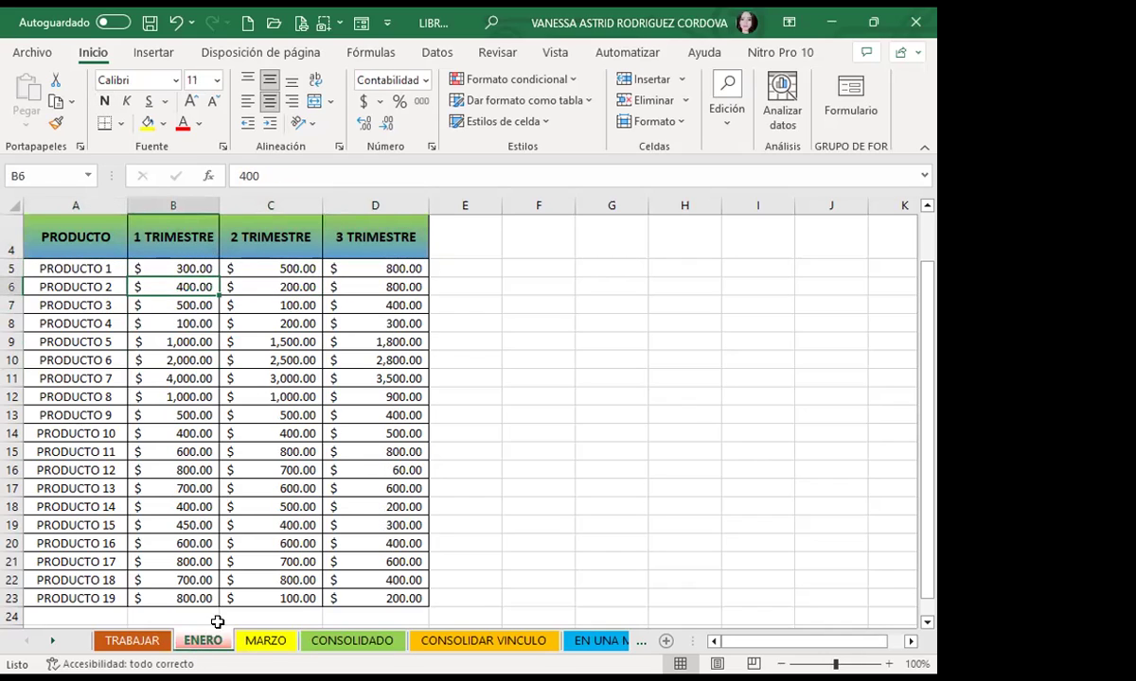
pyautogui.click(266, 642)
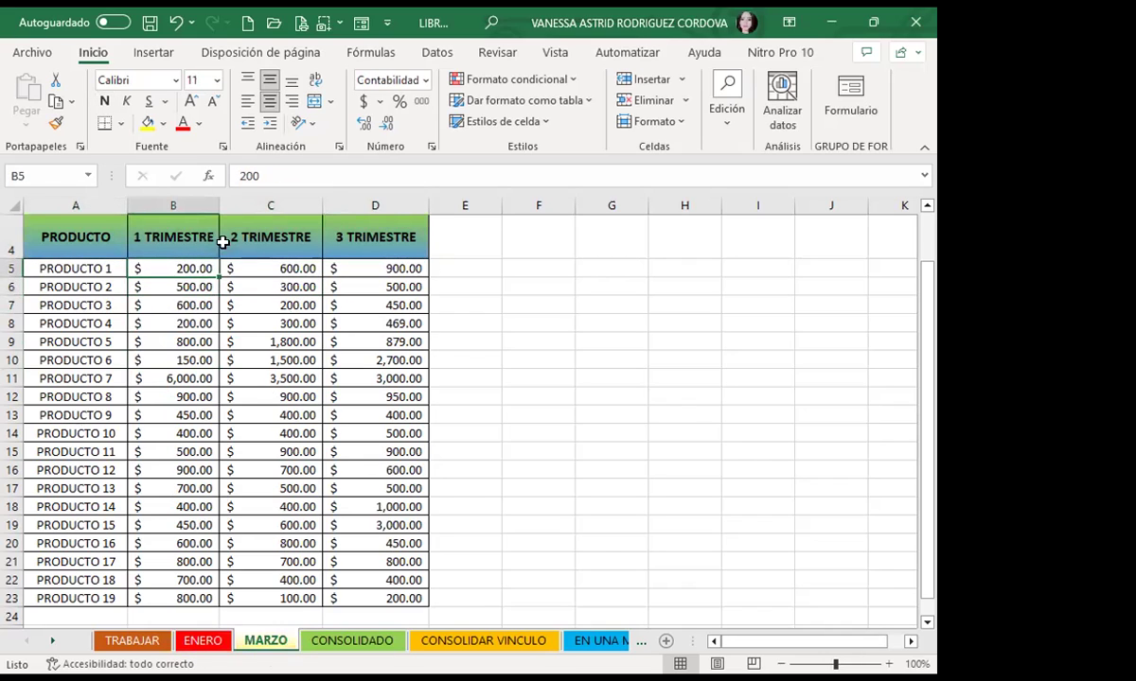
pyautogui.click(202, 641)
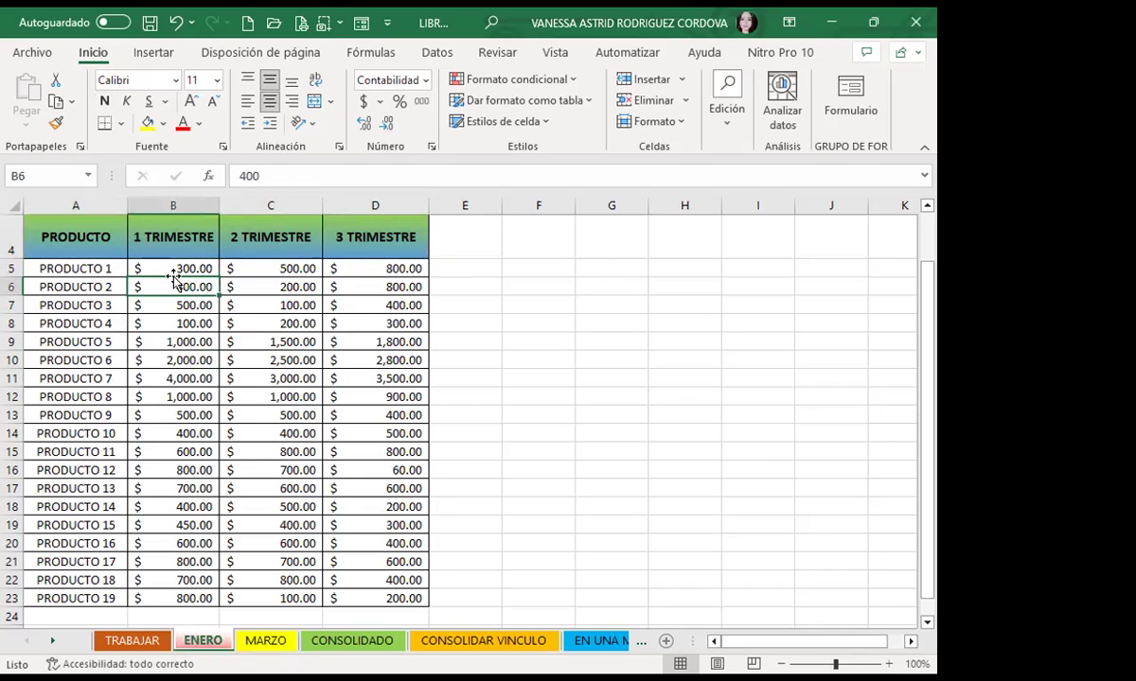
pyautogui.click(277, 641)
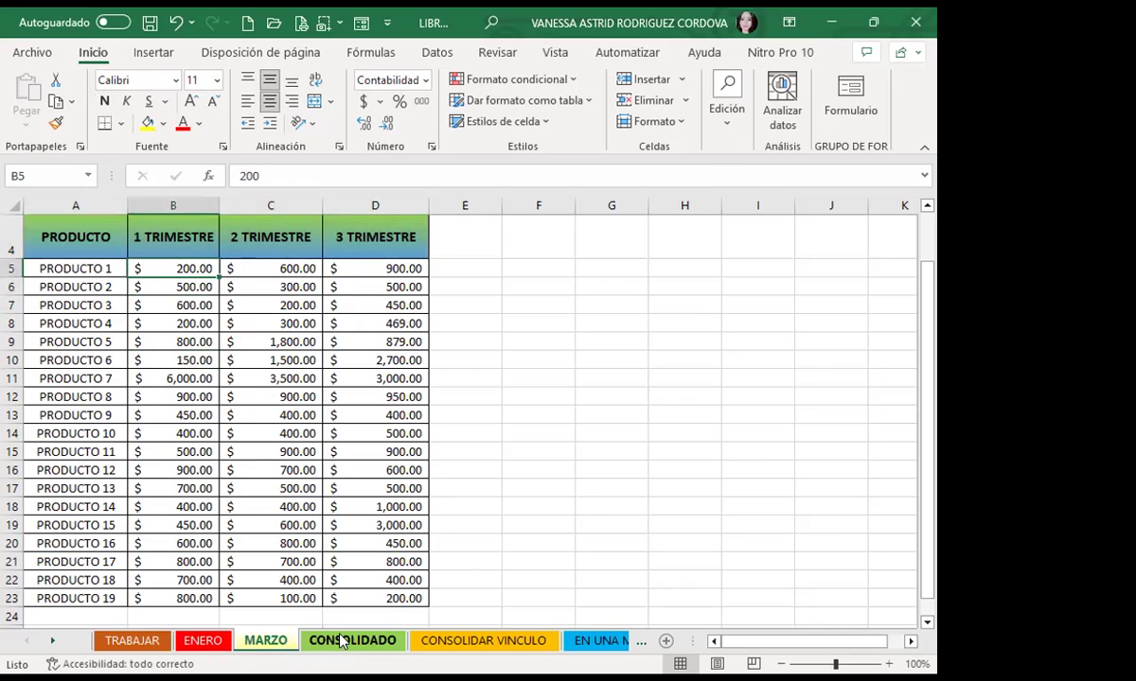
# Check the empty CONSOLIDADO sheet, then select PRODUCTO 1's quarter values B5:D5 on MARZO
pyautogui.click(337, 641)
pyautogui.click(65, 222)
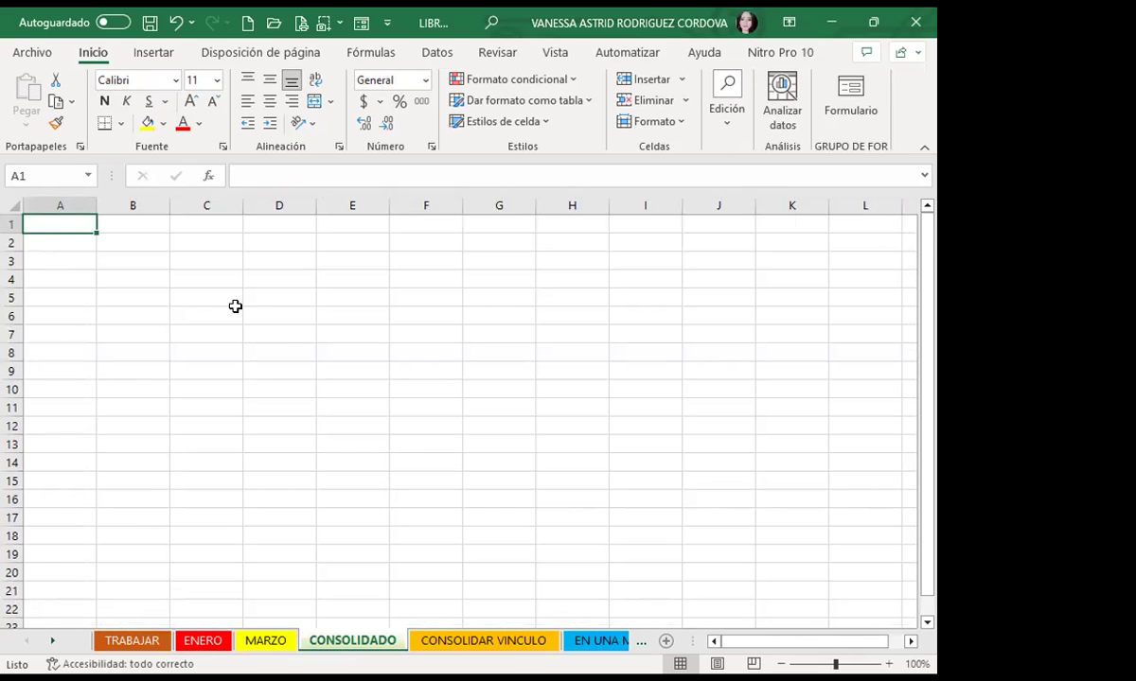
pyautogui.click(263, 640)
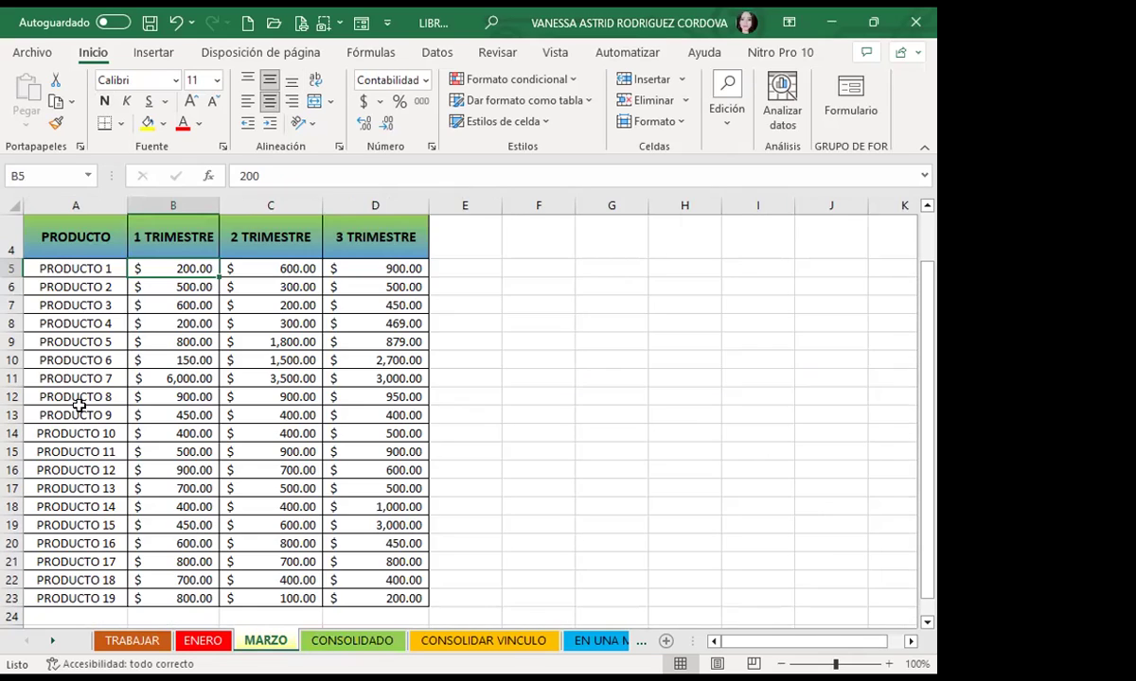
pyautogui.moveTo(160, 265); pyautogui.dragTo(369, 275)
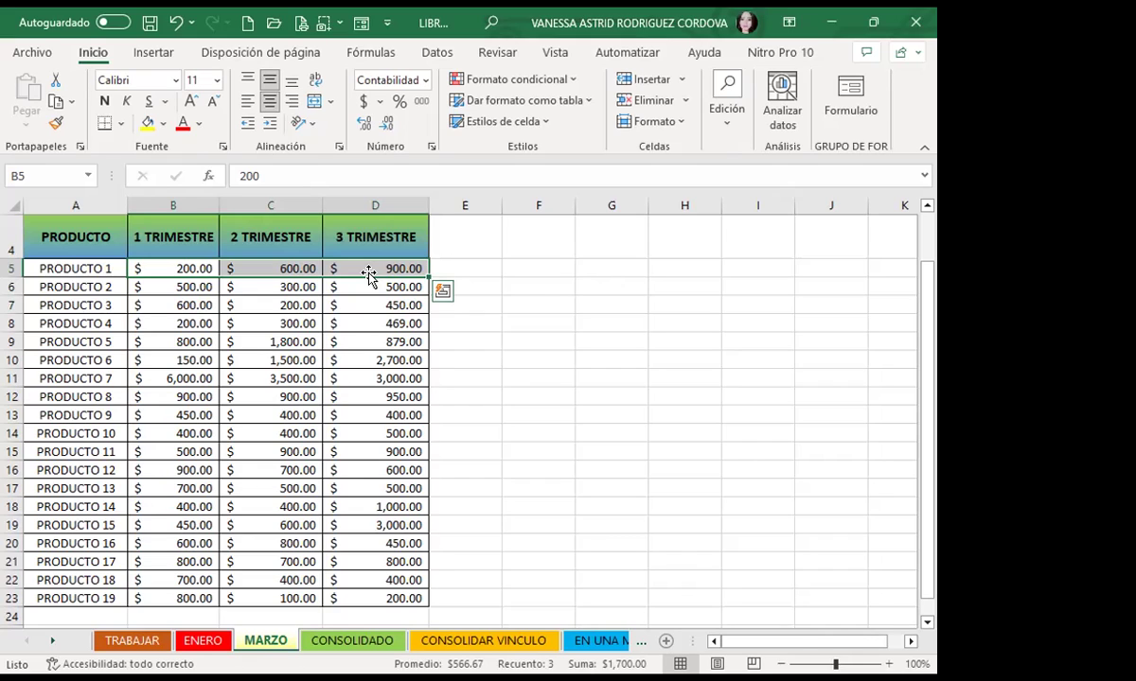
pyautogui.click(189, 289)
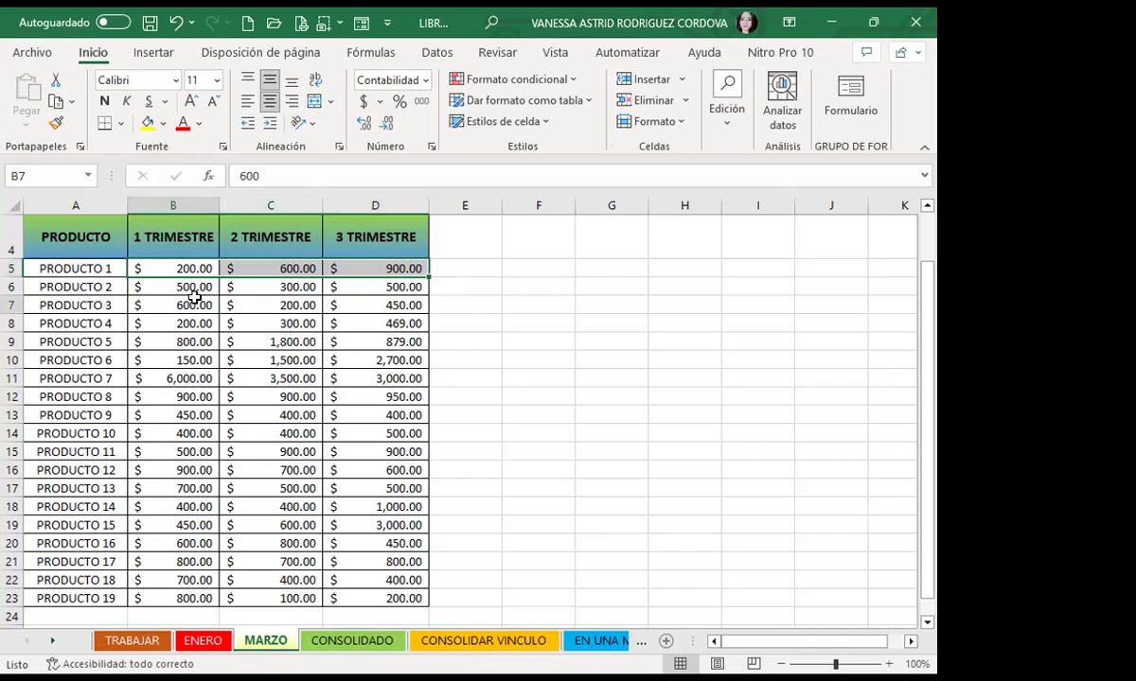
pyautogui.moveTo(184, 270); pyautogui.dragTo(269, 270)
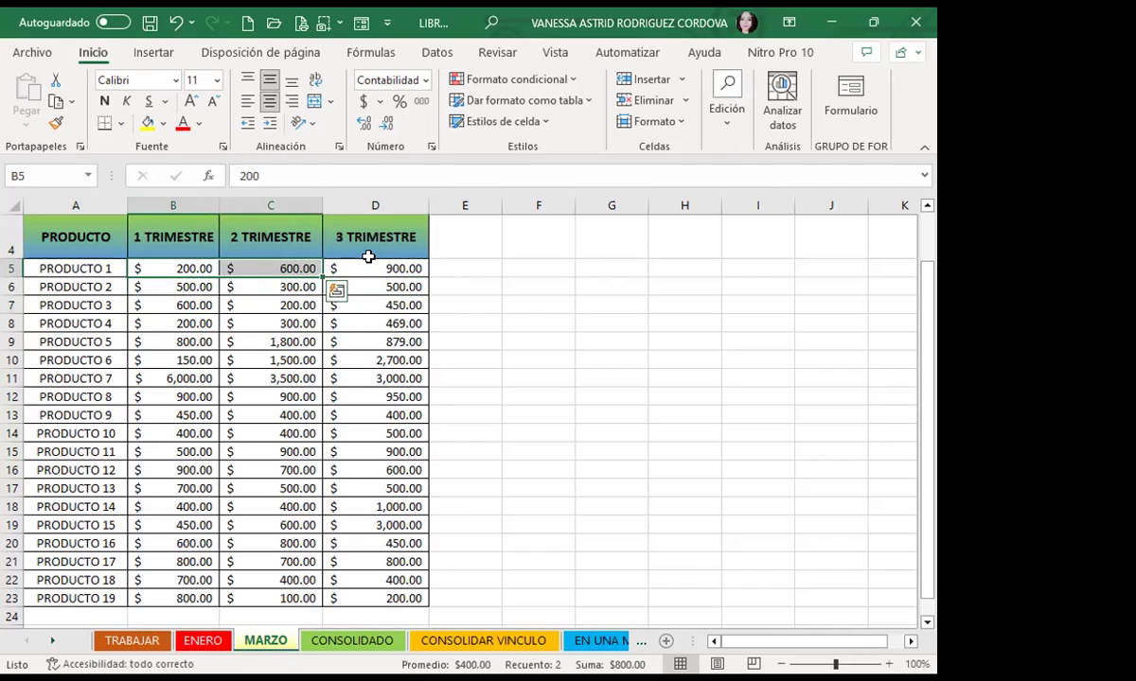
pyautogui.click(365, 265)
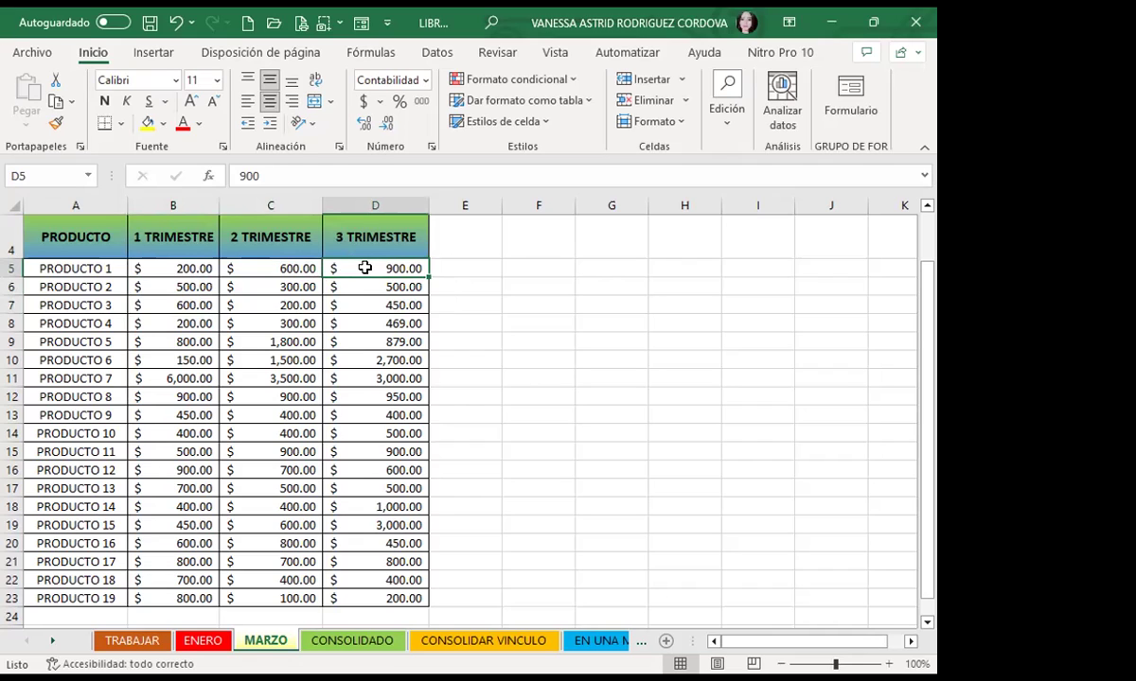
# Open Consolidar on CONSOLIDADO and remove the old ENERO and MARZO references
pyautogui.click(347, 641)
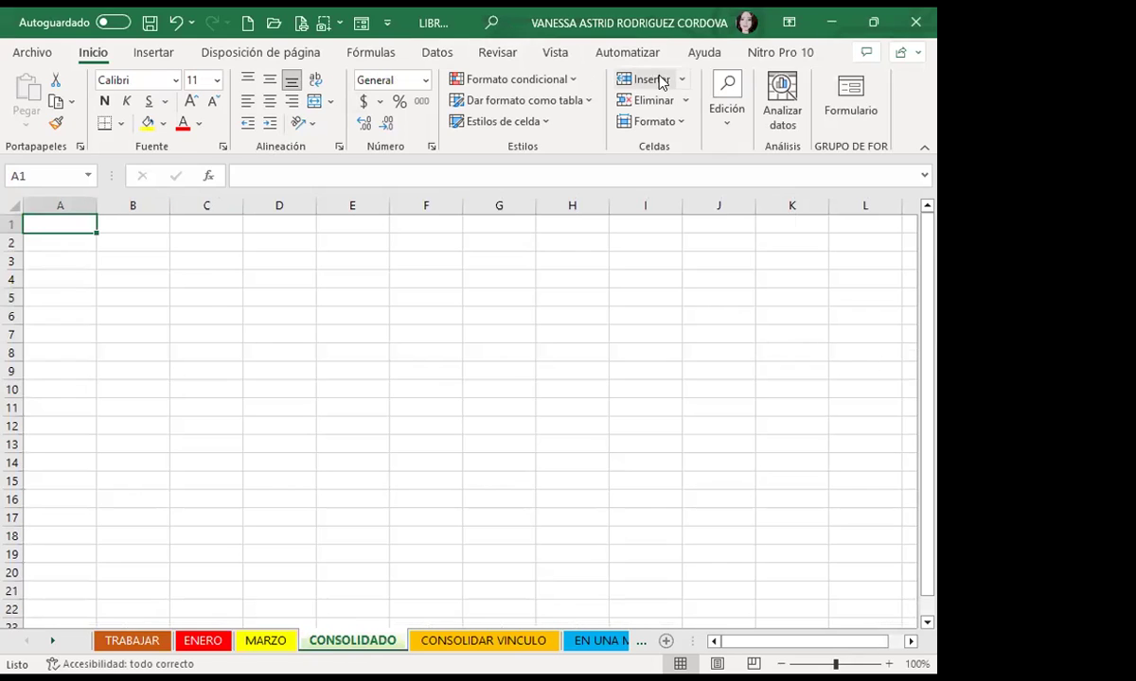
pyautogui.click(435, 54)
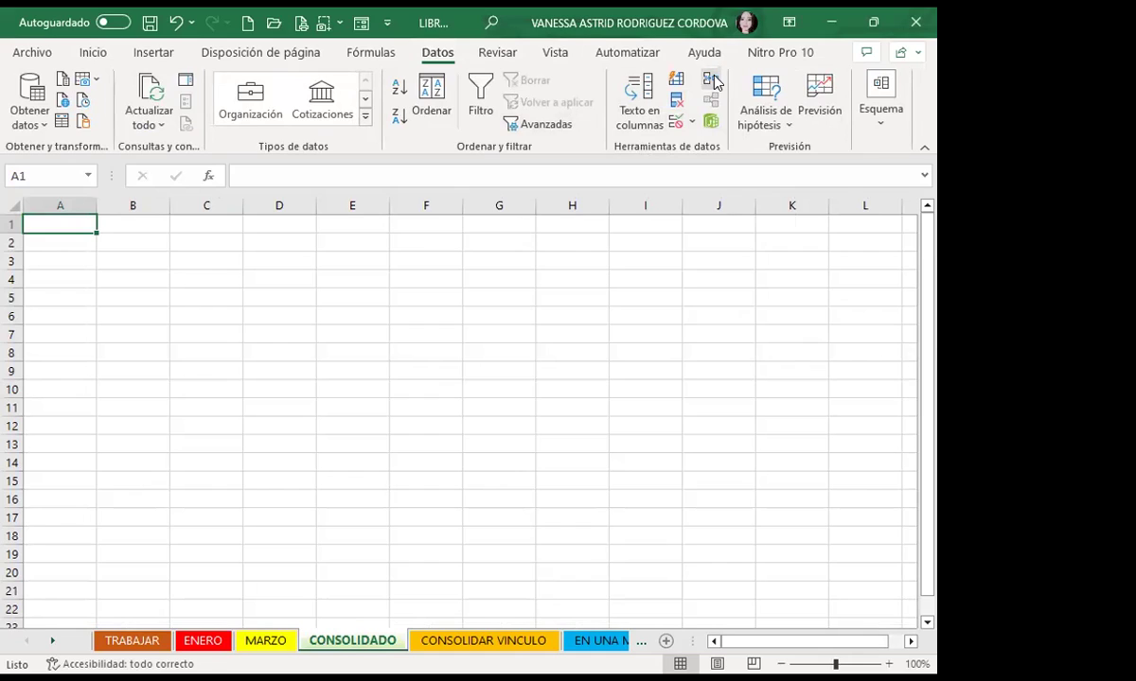
pyautogui.click(712, 80)
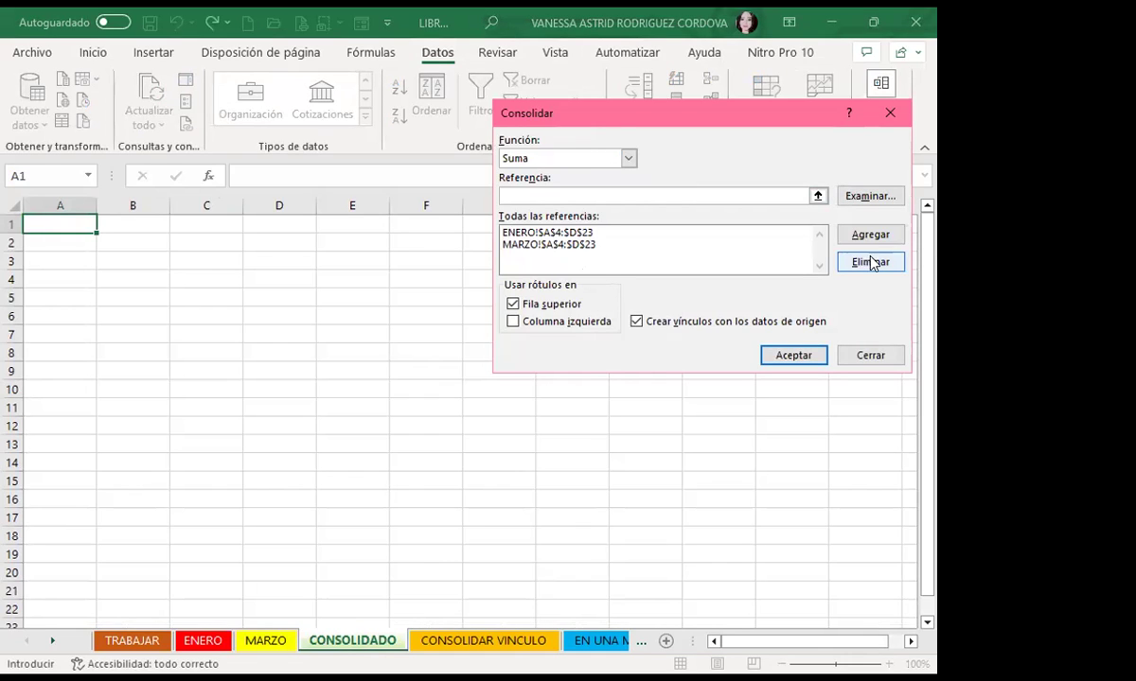
pyautogui.click(544, 233)
pyautogui.click(871, 262)
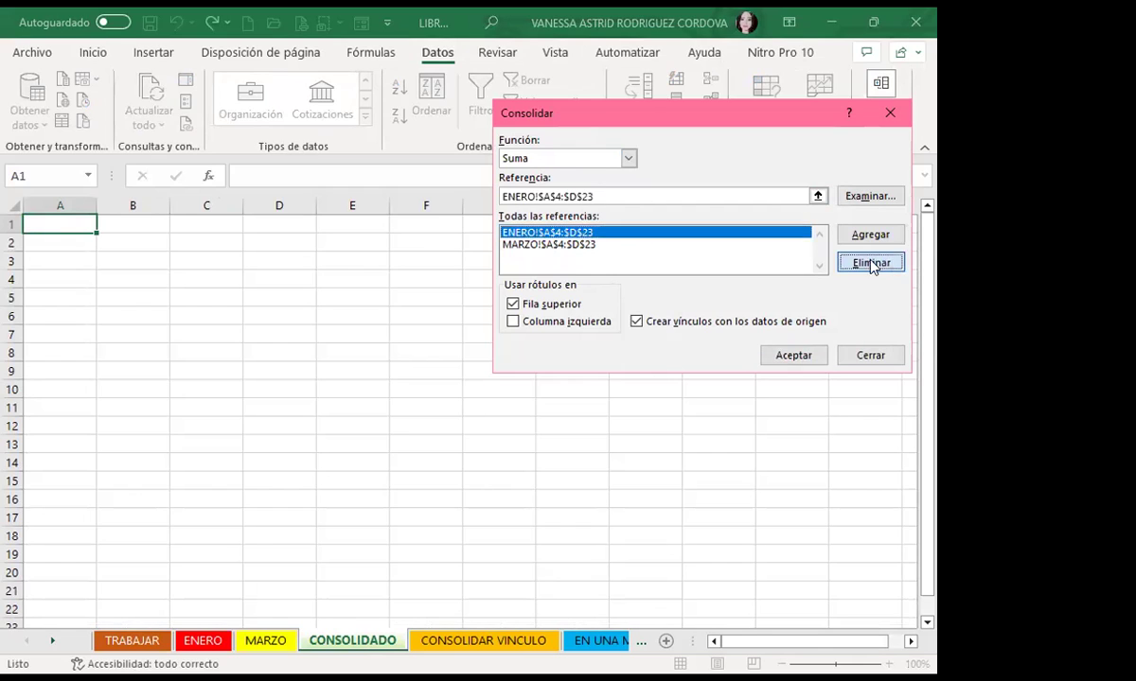
pyautogui.click(617, 232)
pyautogui.click(836, 262)
# Check Columna izquierda, add MARZO!$A$4:$D$23 as the source and run the consolidation
pyautogui.click(506, 196)
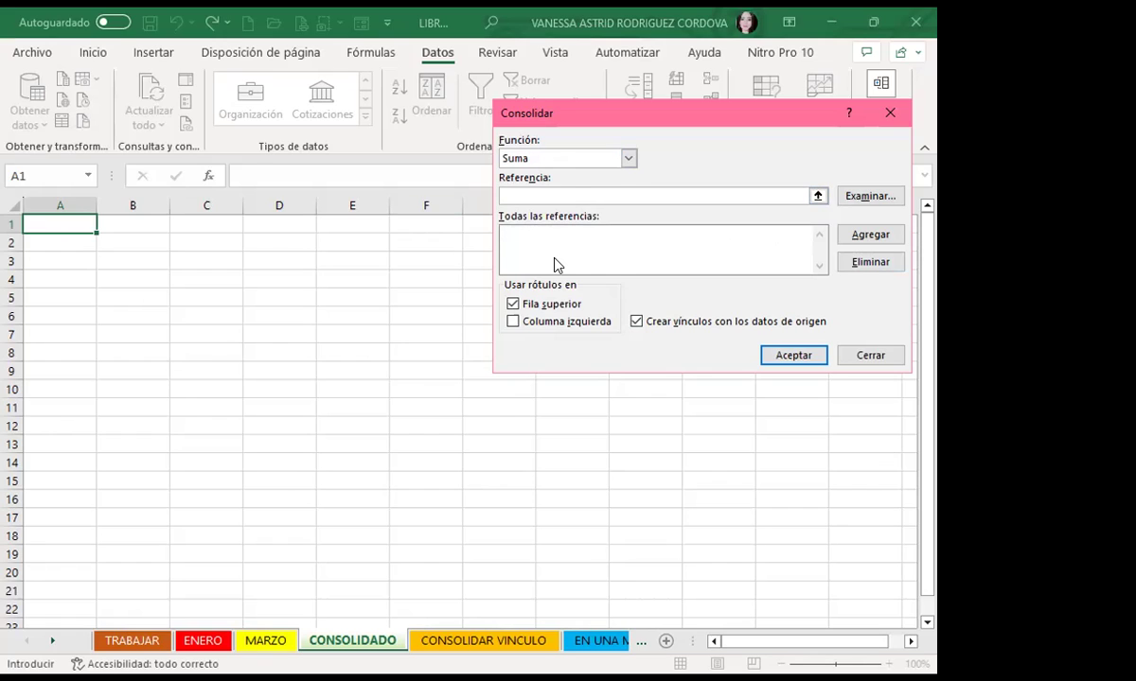
pyautogui.click(513, 323)
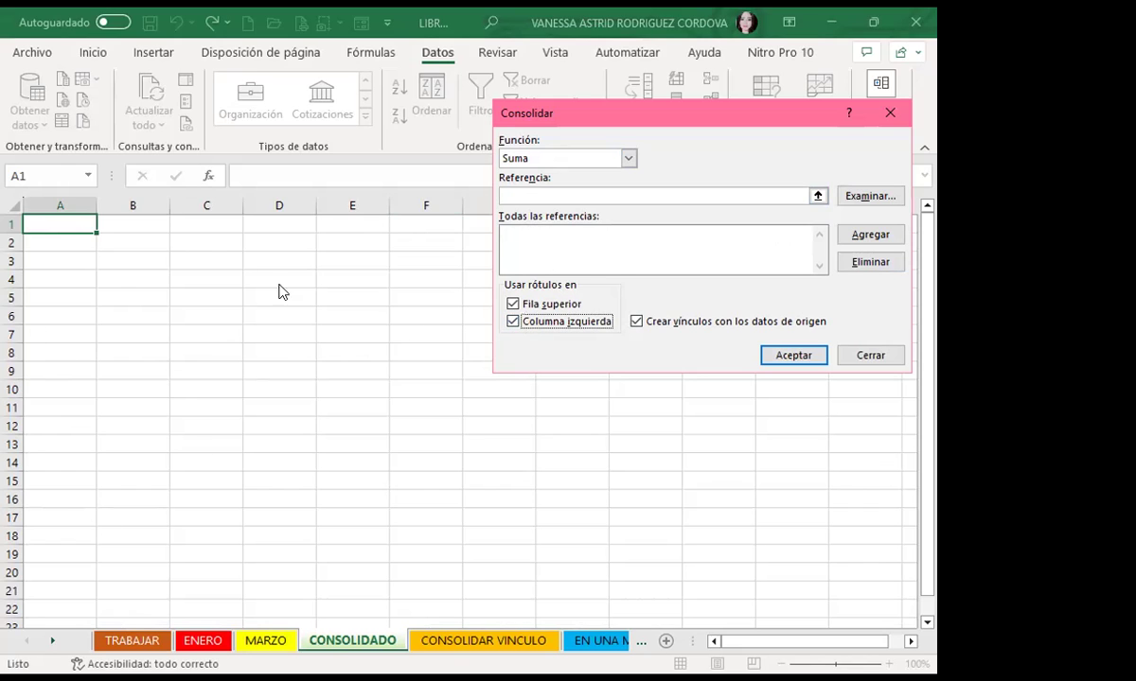
pyautogui.click(523, 195)
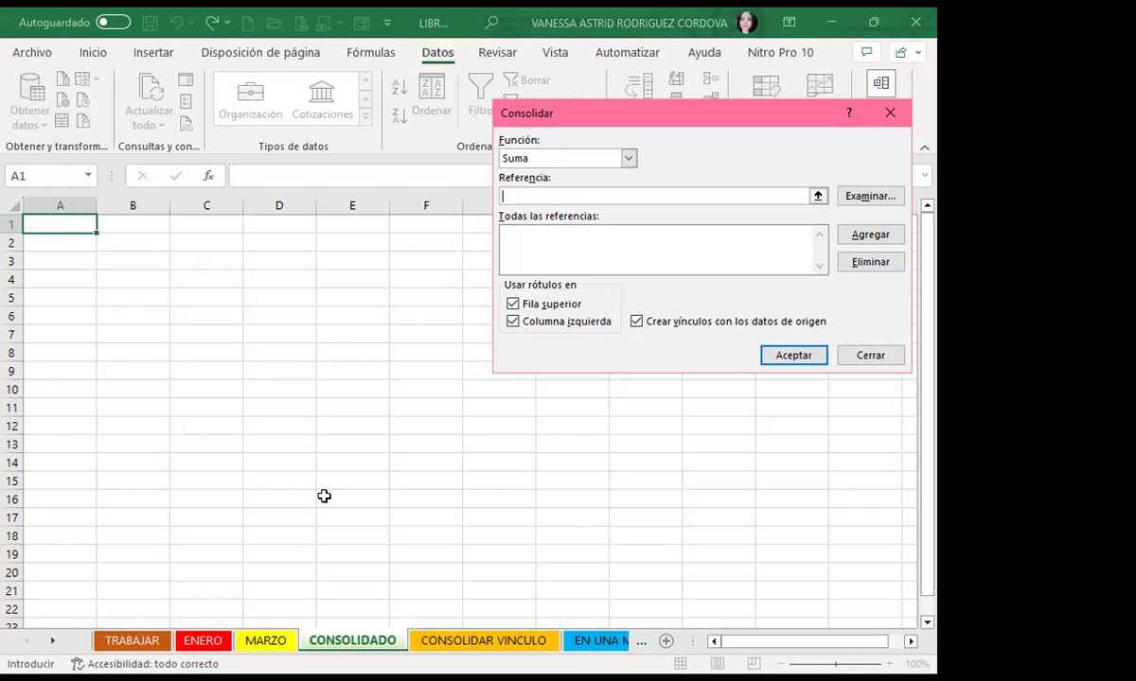
pyautogui.click(265, 640)
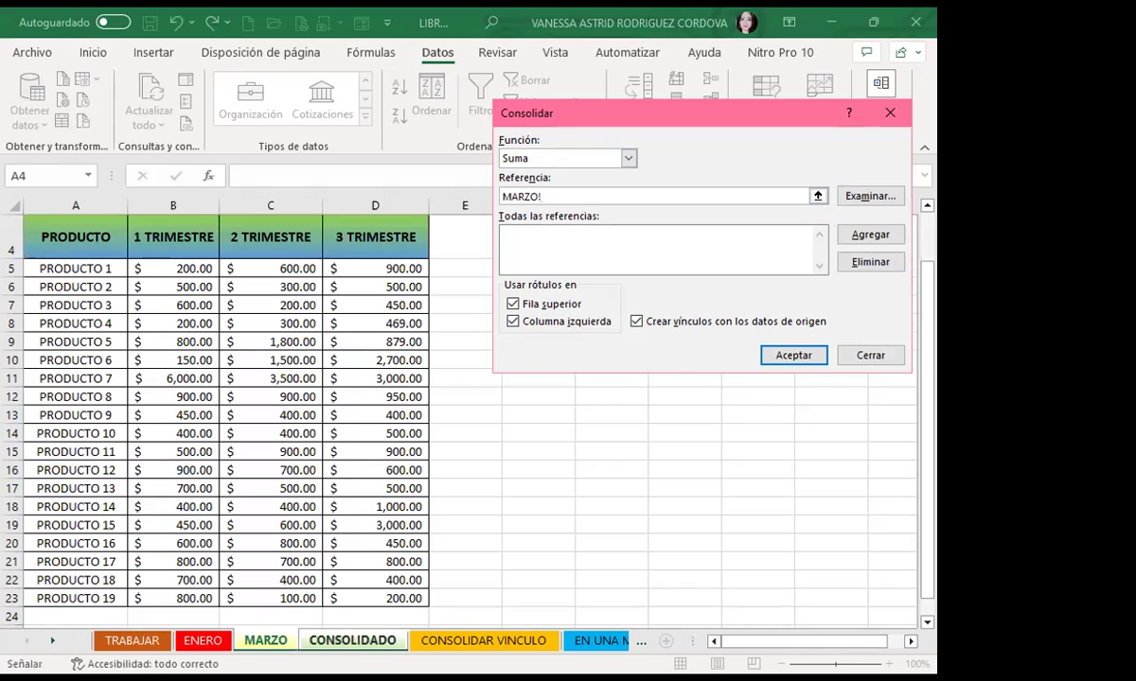
pyautogui.click(869, 236)
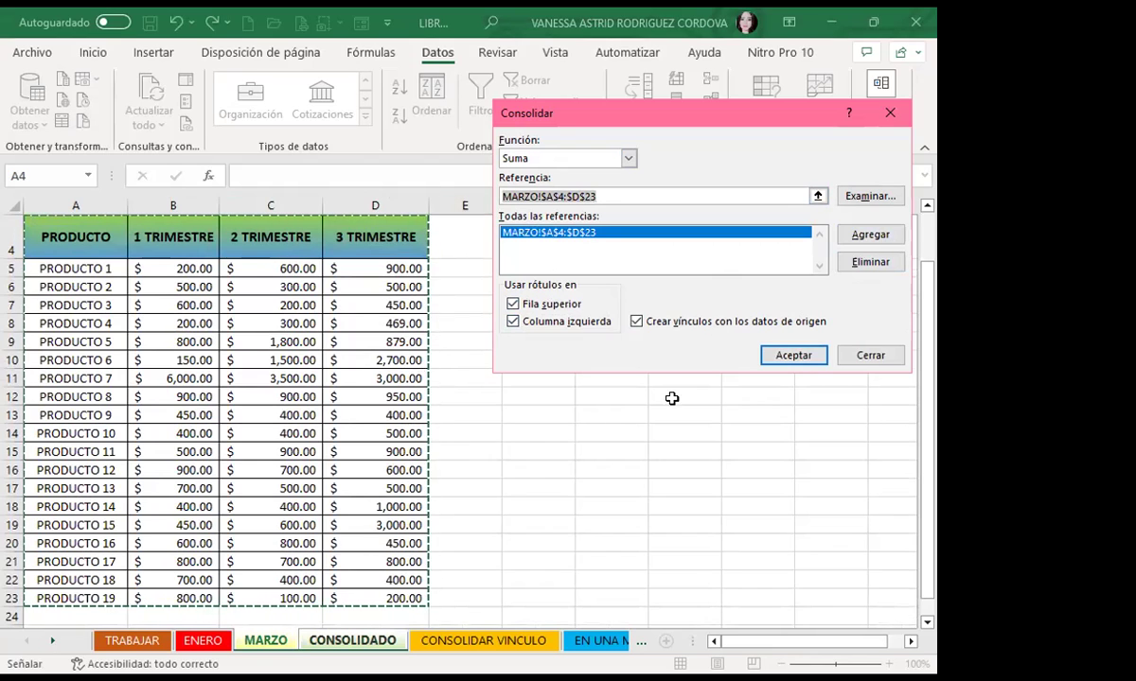
pyautogui.click(787, 355)
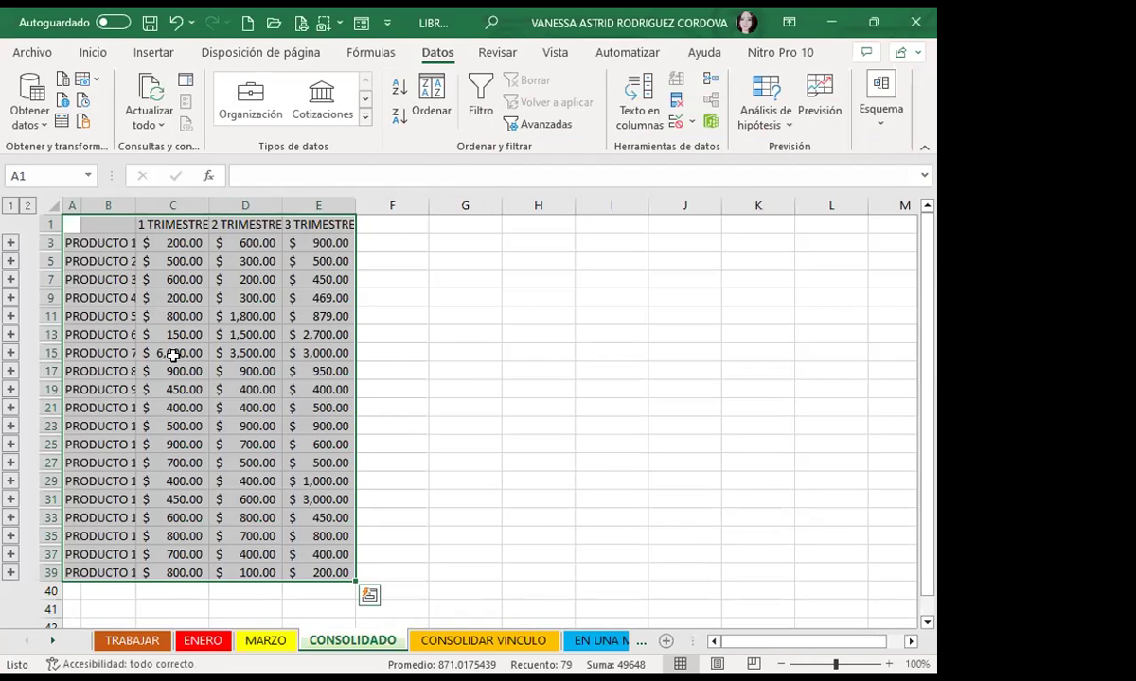
# Autofit column B on CONSOLIDADO and toggle the outline between detail rows and product totals
pyautogui.click(202, 645)
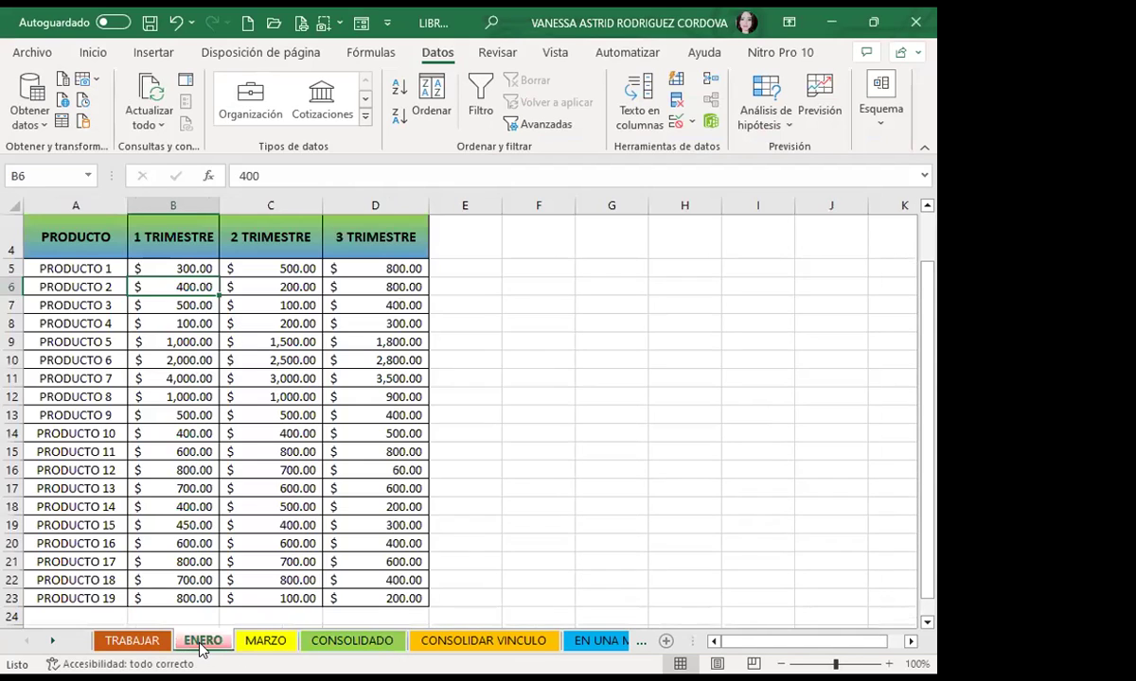
pyautogui.click(268, 644)
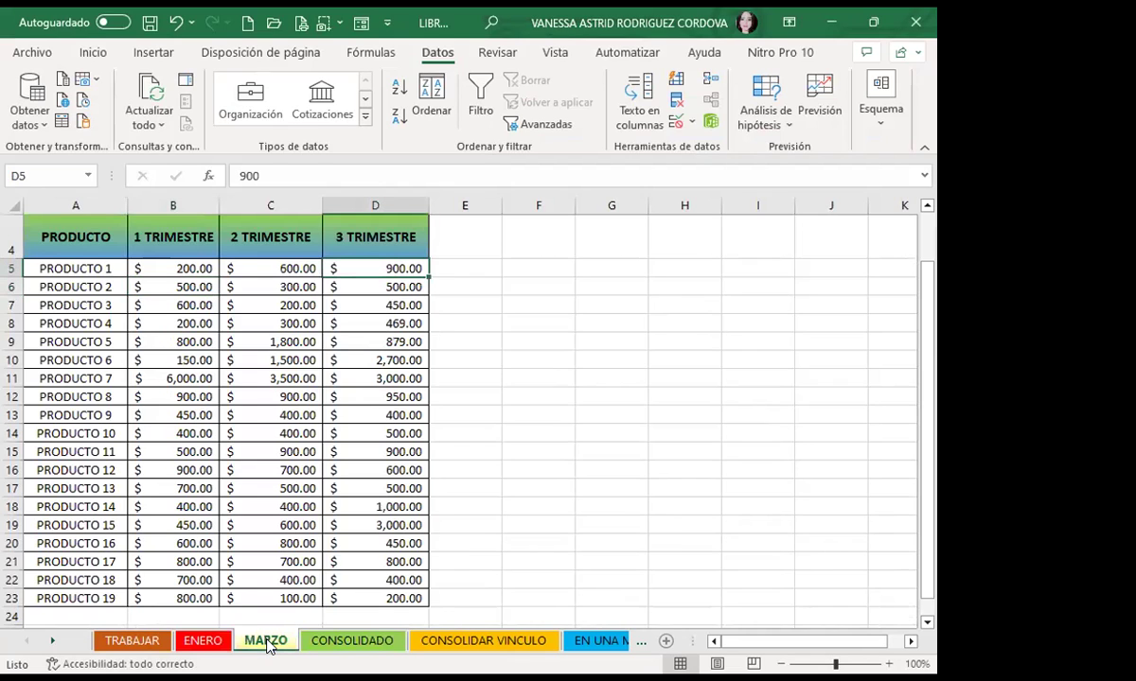
pyautogui.click(335, 645)
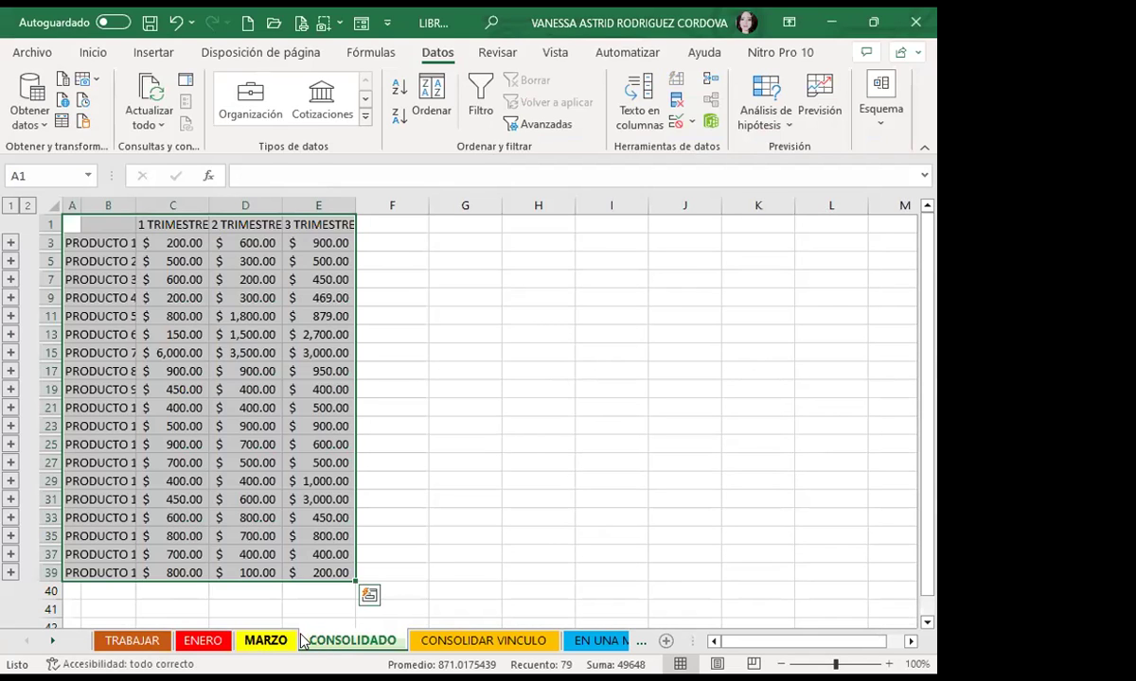
pyautogui.doubleClick(137, 206)
pyautogui.click(28, 205)
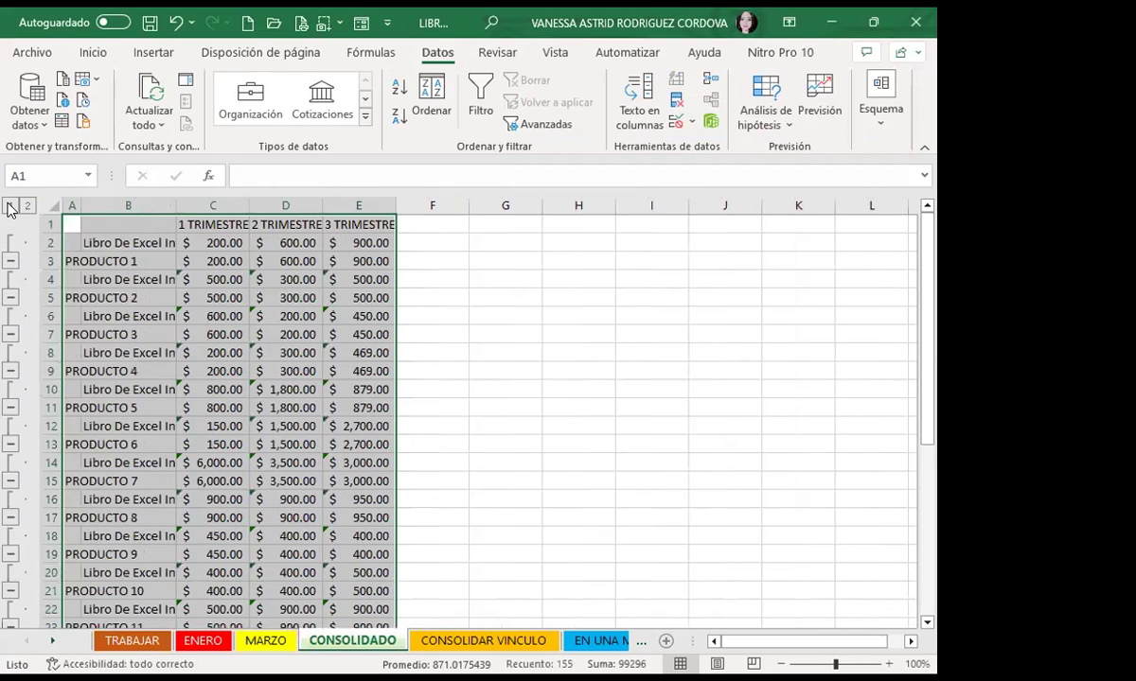
pyautogui.click(10, 206)
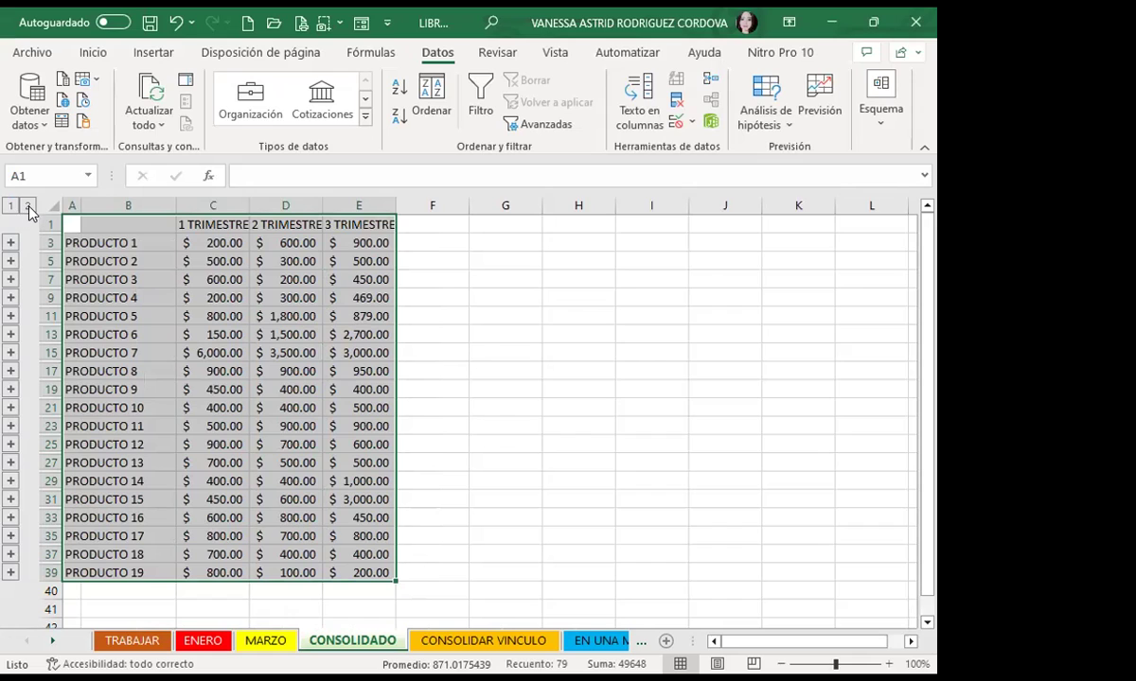
pyautogui.click(27, 205)
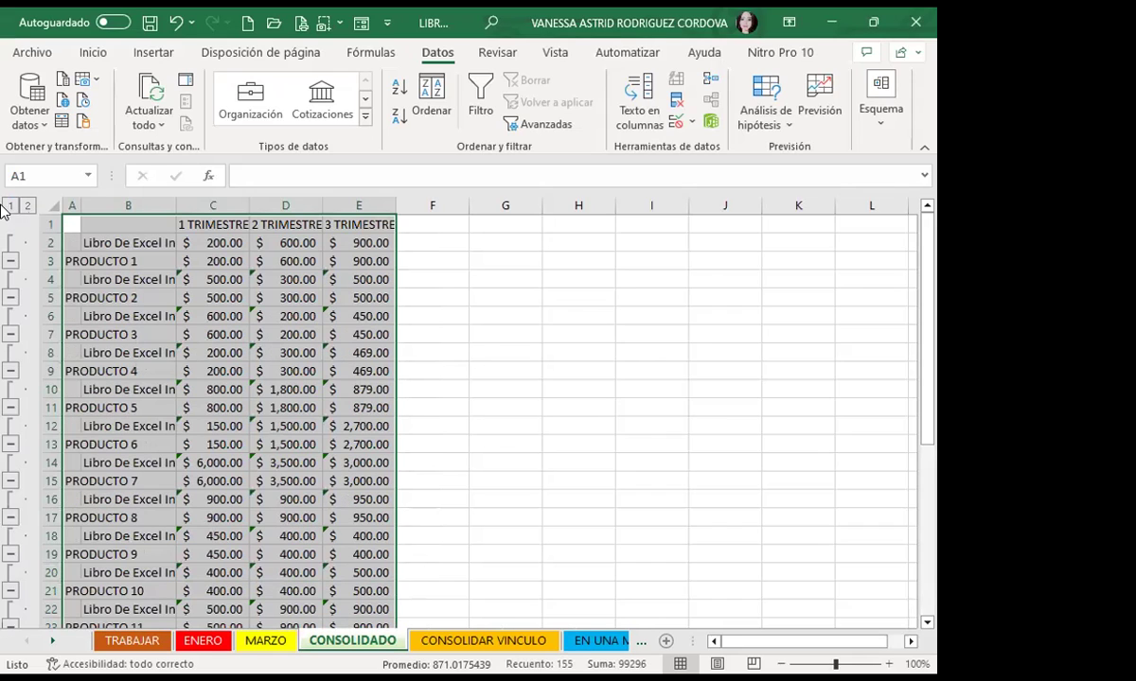
pyautogui.click(10, 206)
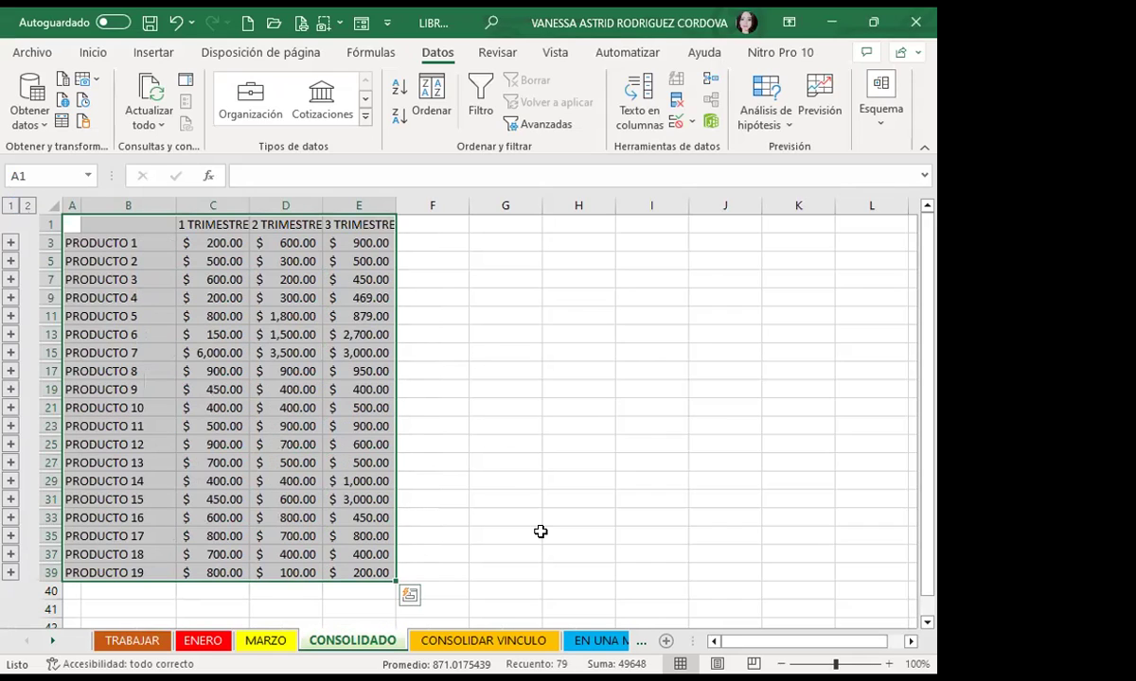
# Widen columns C and D, then undo the width changes back through column B
pyautogui.click(130, 232)
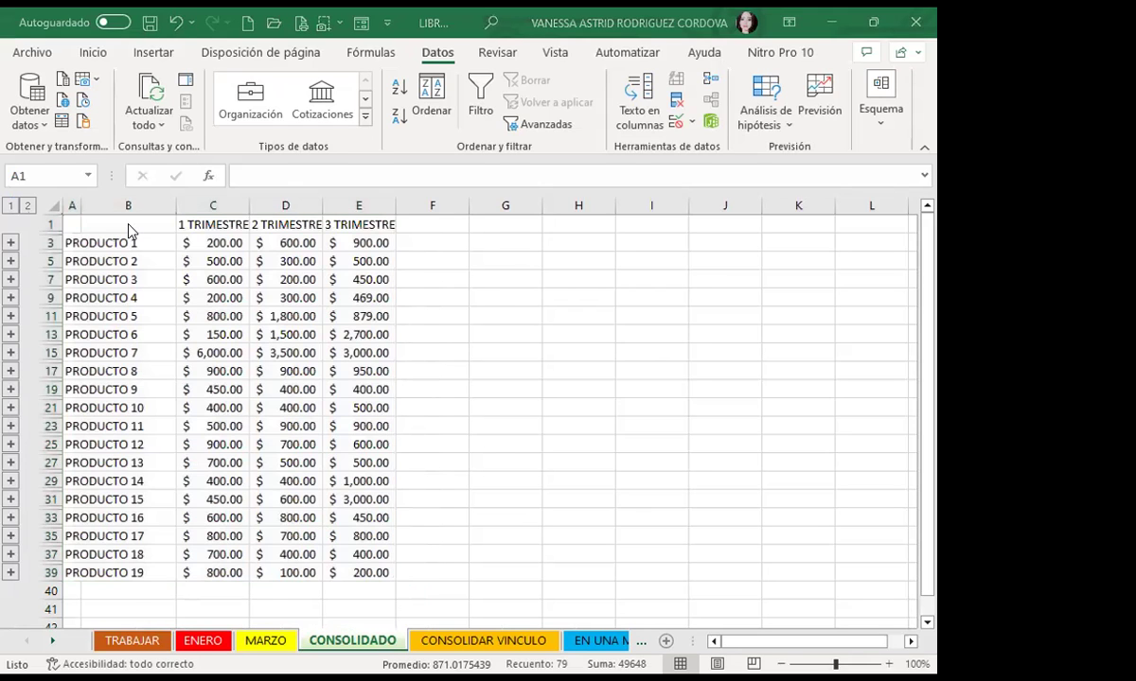
pyautogui.hotkey('ctrl', 'a')
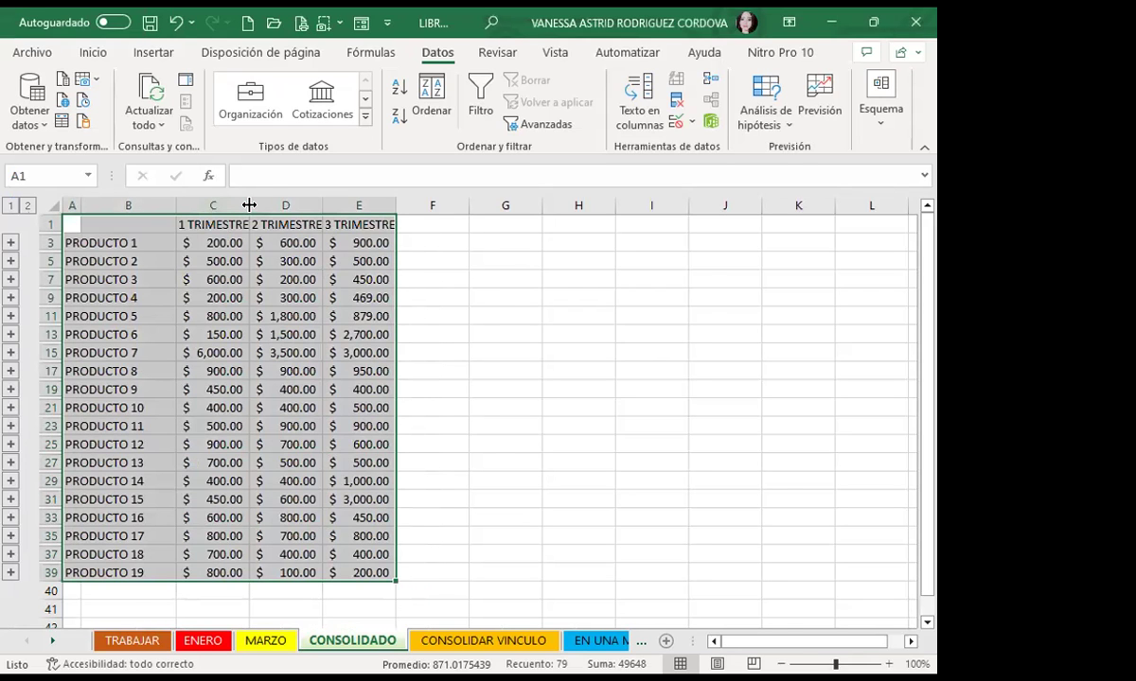
pyautogui.moveTo(249, 206); pyautogui.dragTo(271, 200)
pyautogui.click(296, 221)
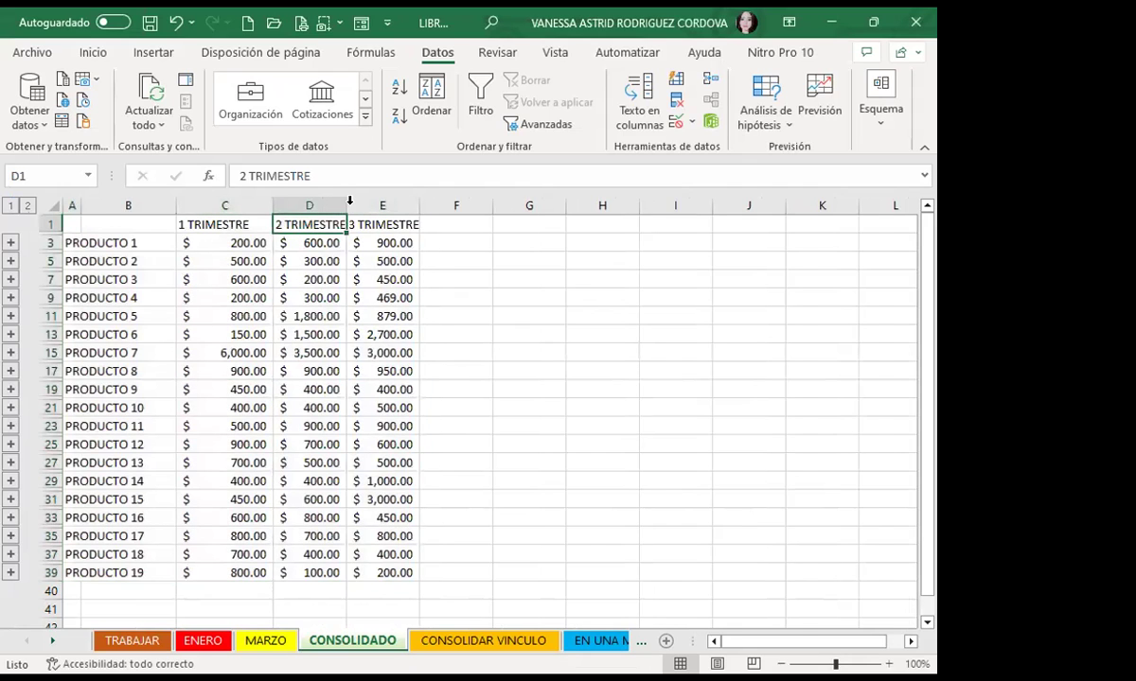
pyautogui.moveTo(349, 200); pyautogui.dragTo(365, 200)
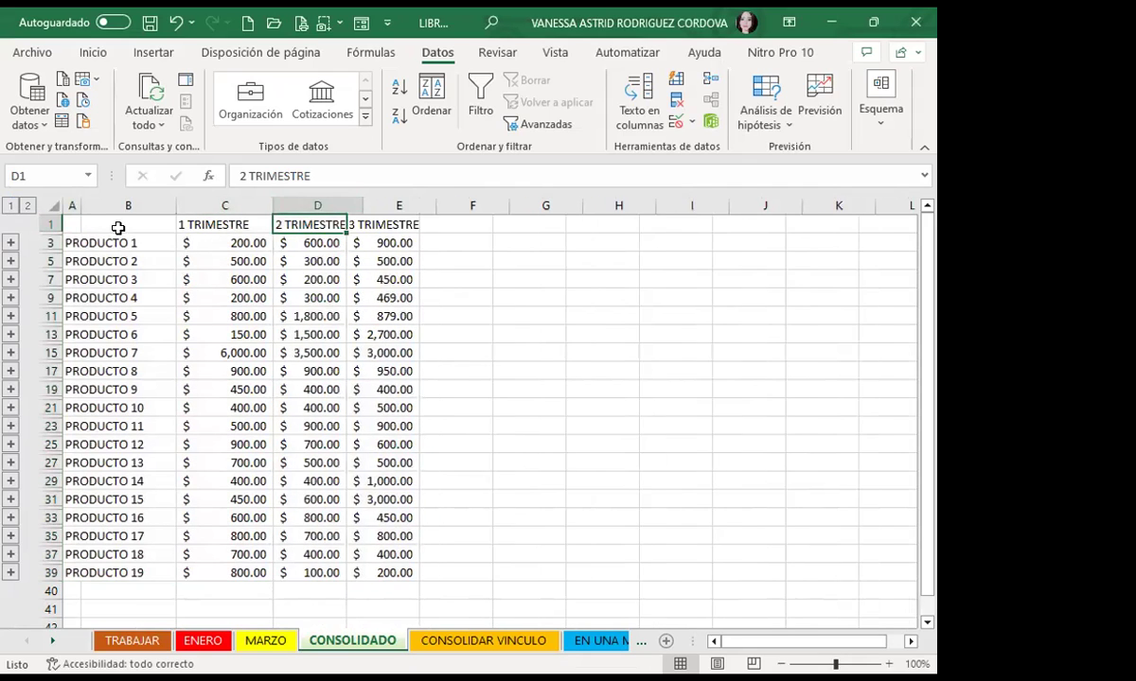
pyautogui.hotkey('ctrl', 'z')
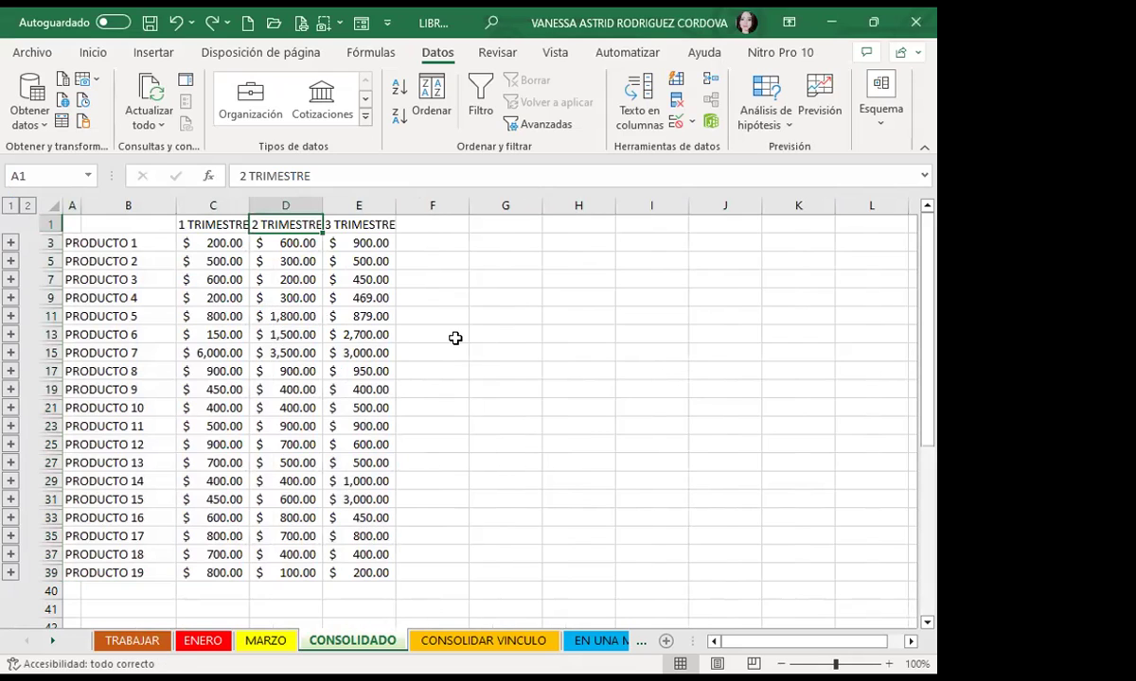
pyautogui.hotkey('ctrl', 'z')
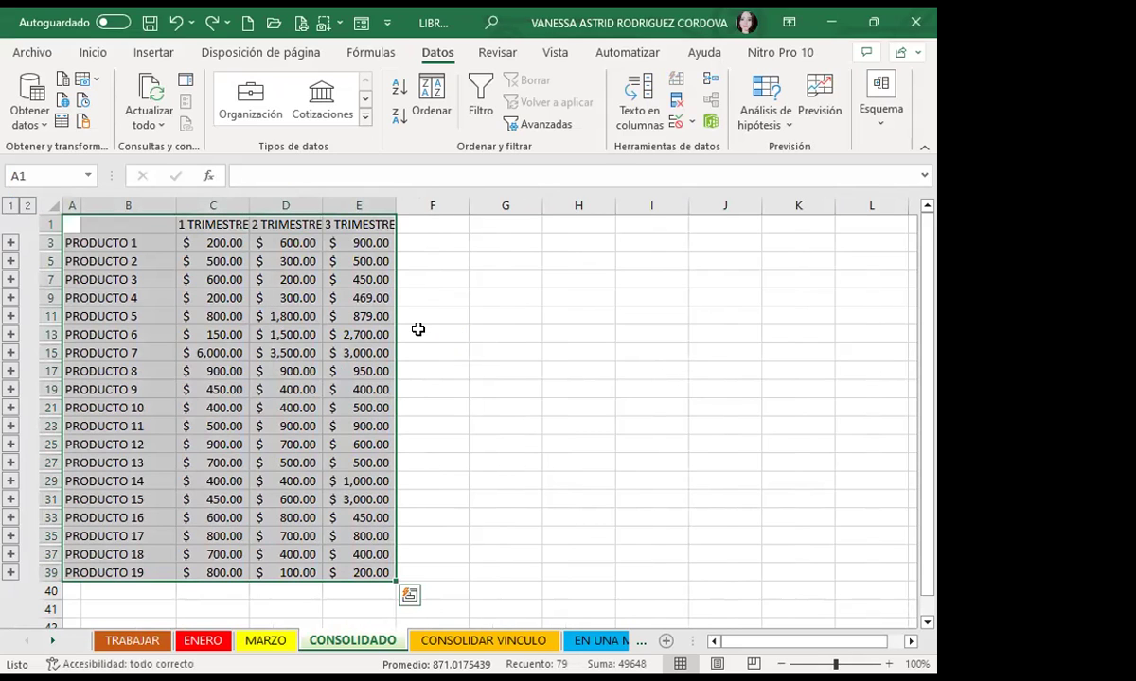
pyautogui.hotkey('ctrl', 'z')
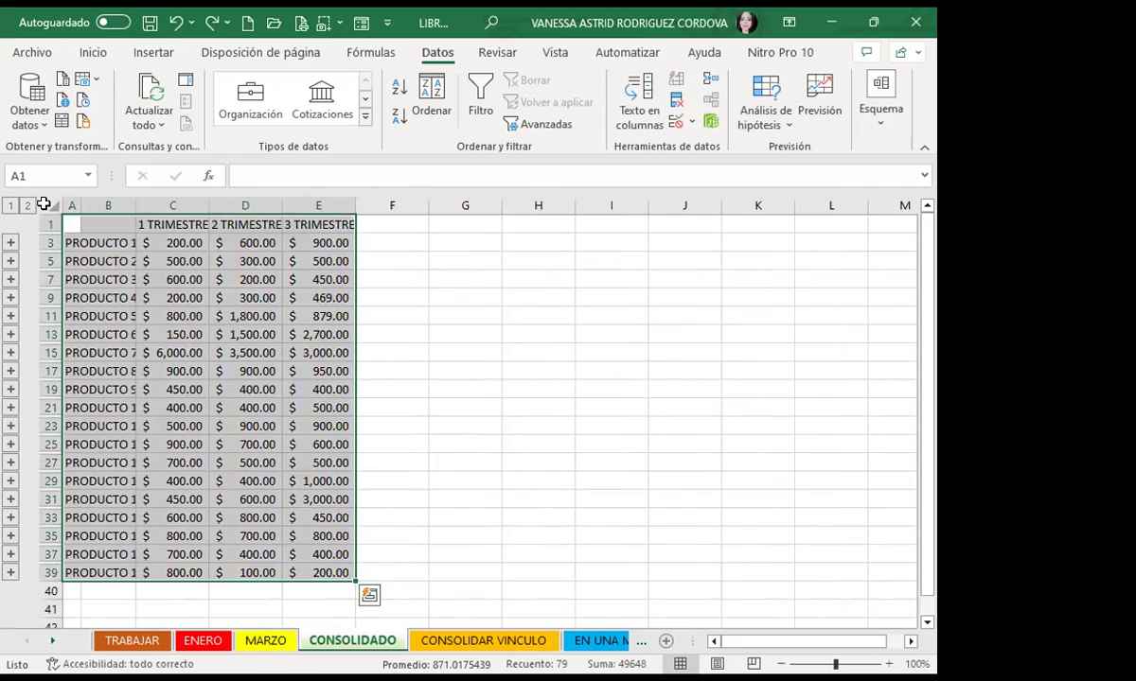
# Remove the outline by ungrouping the consolidation's rows (Filas)
pyautogui.click(882, 114)
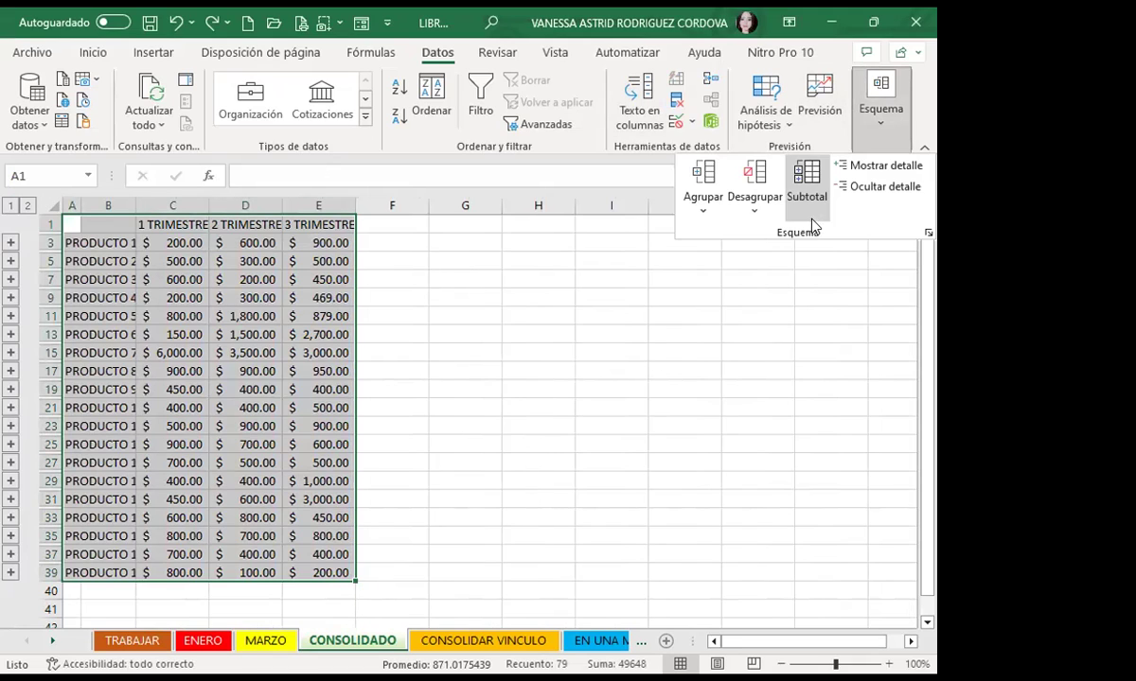
pyautogui.click(755, 173)
pyautogui.click(645, 250)
pyautogui.click(662, 281)
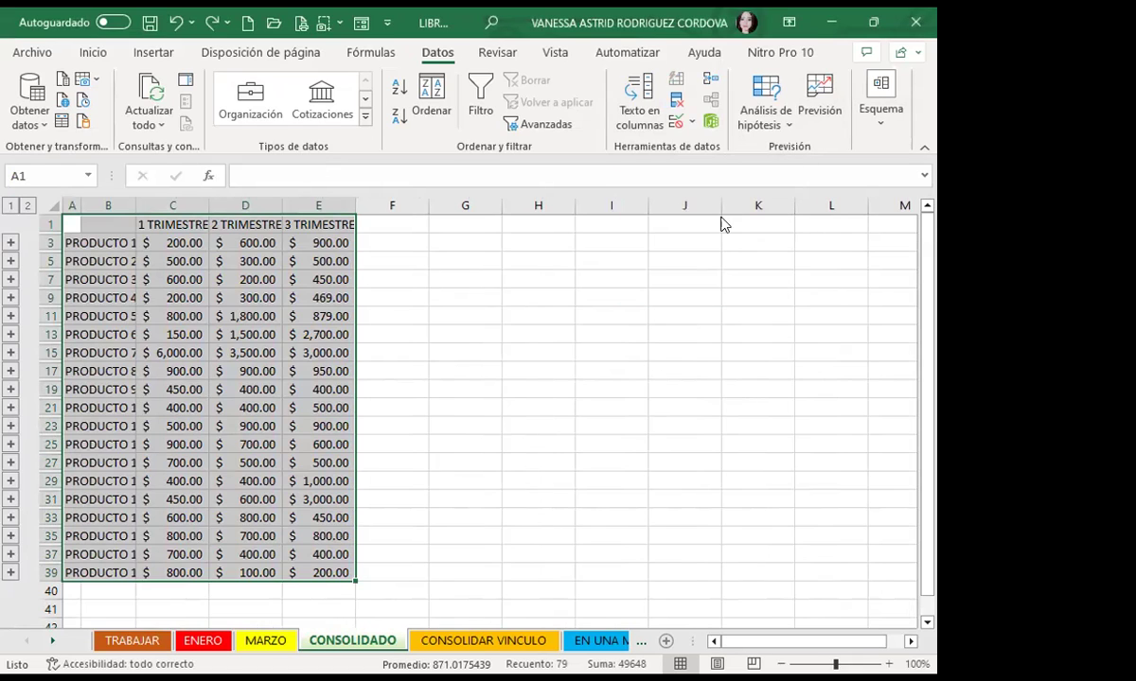
pyautogui.click(879, 111)
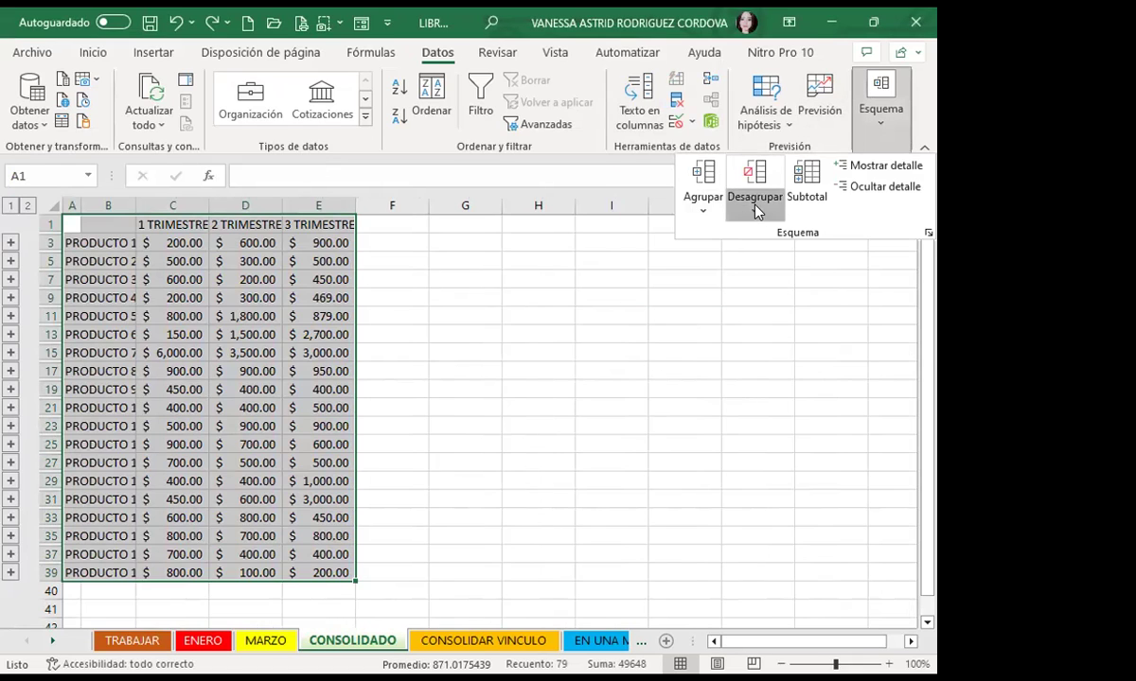
pyautogui.click(756, 210)
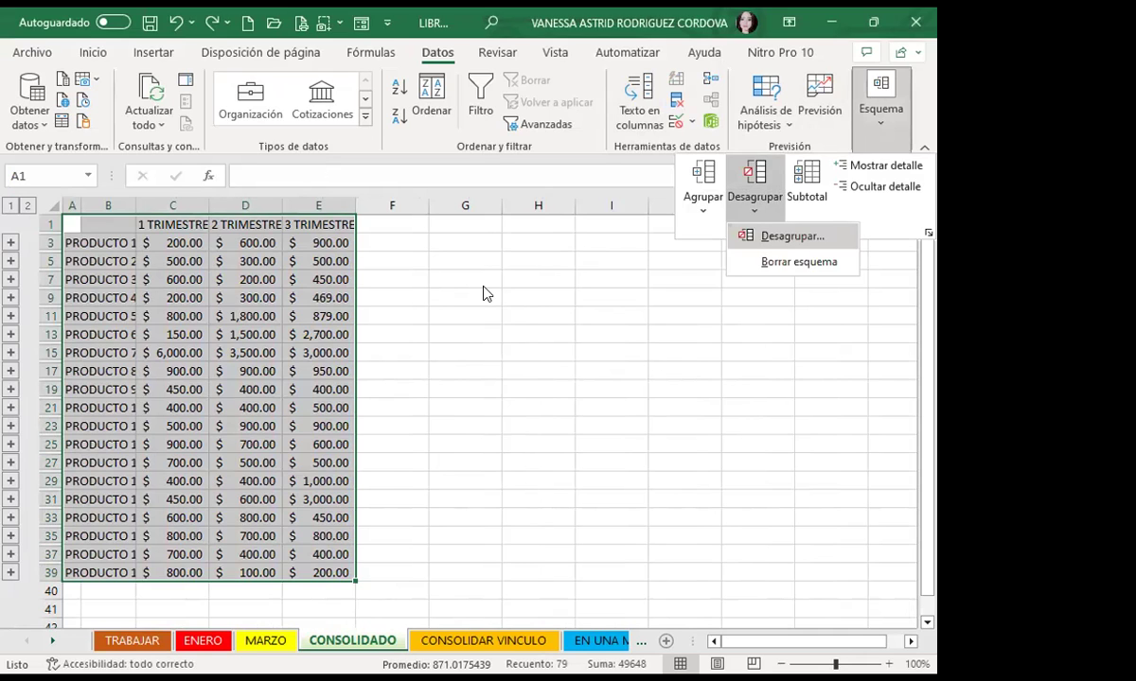
pyautogui.click(778, 236)
pyautogui.press('Return')
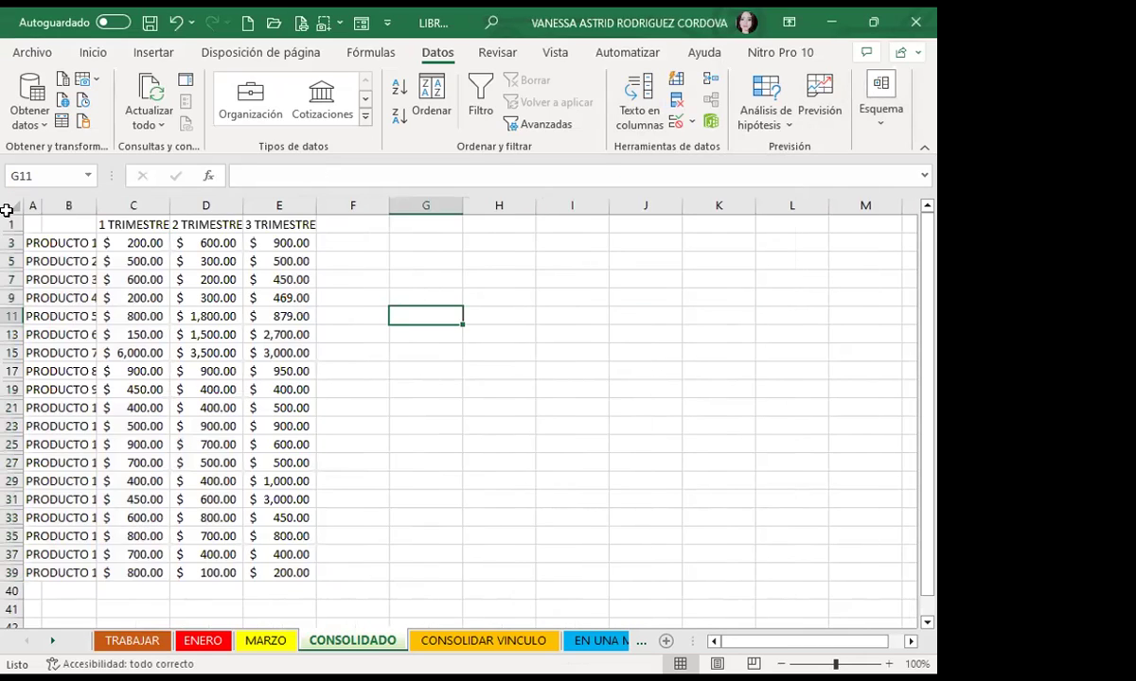
# Select the whole sheet, delete all its contents, and leave cell A1 selected
pyautogui.click(12, 203)
pyautogui.click(93, 53)
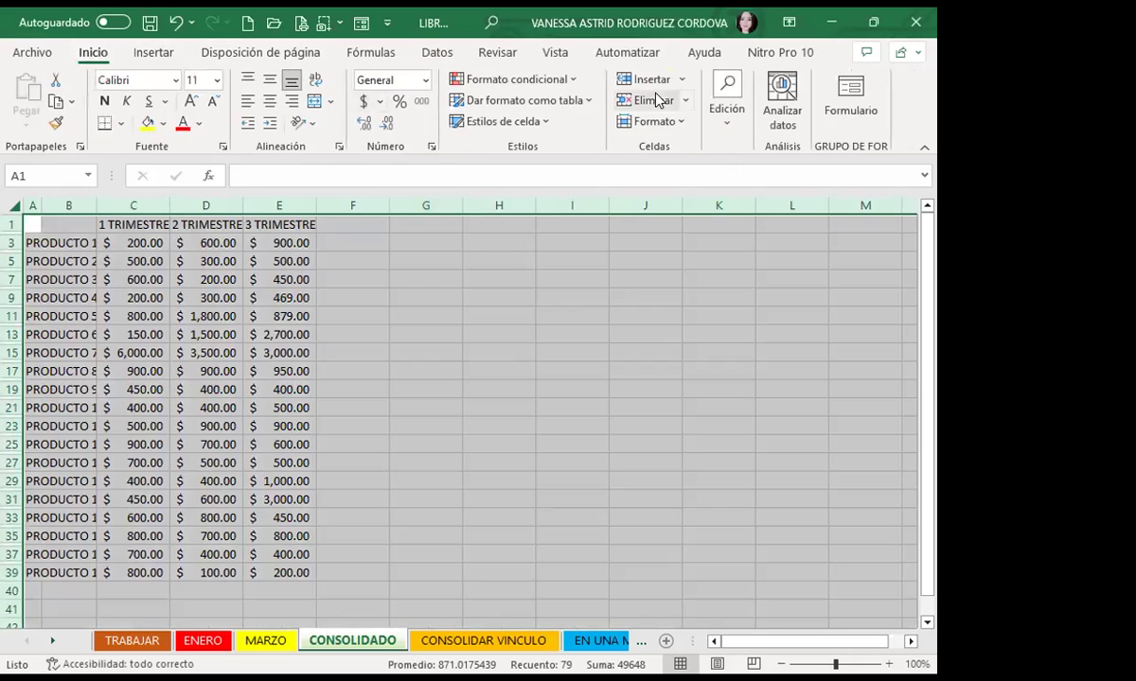
pyautogui.click(648, 100)
pyautogui.click(223, 309)
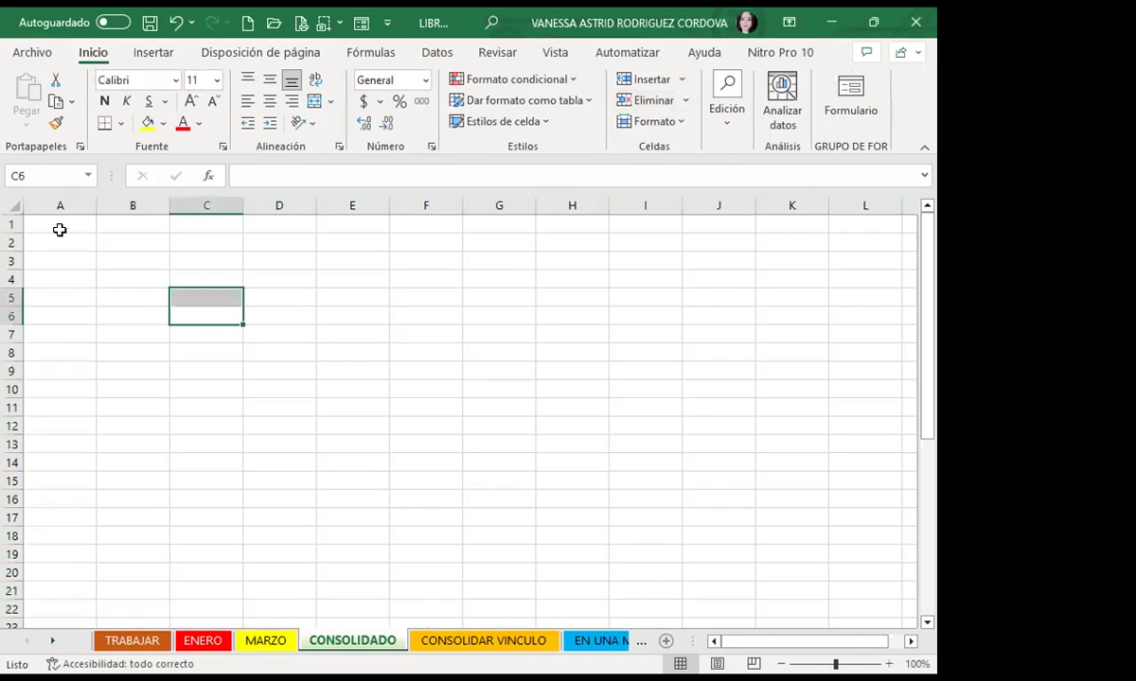
pyautogui.click(56, 227)
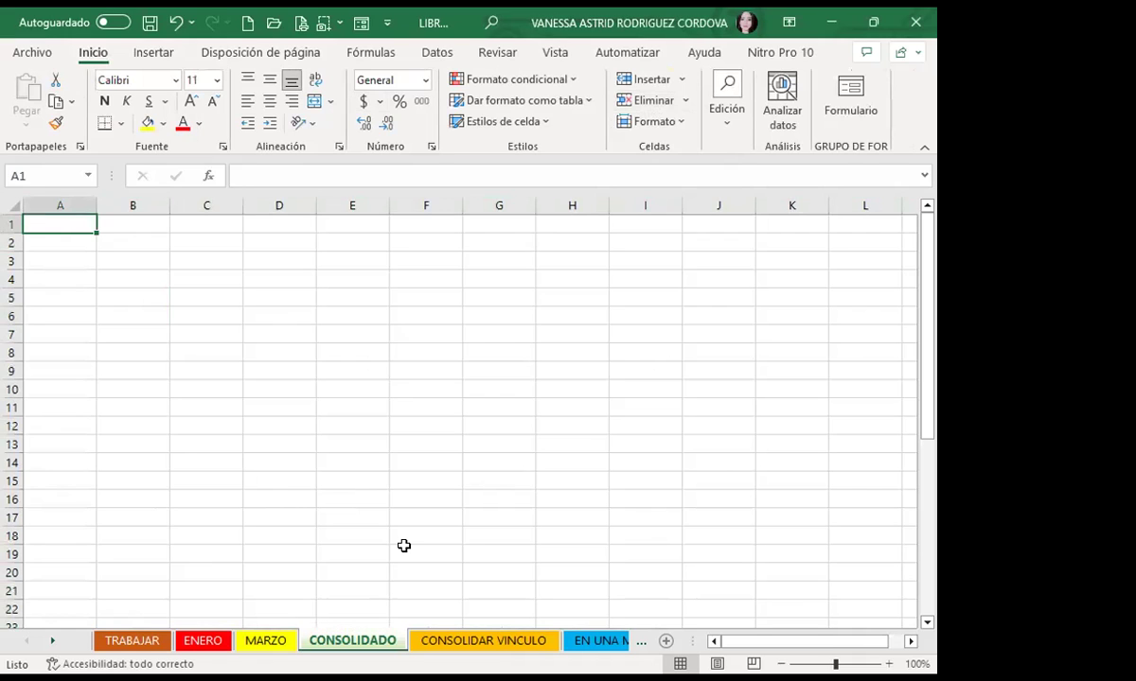
pyautogui.click(440, 54)
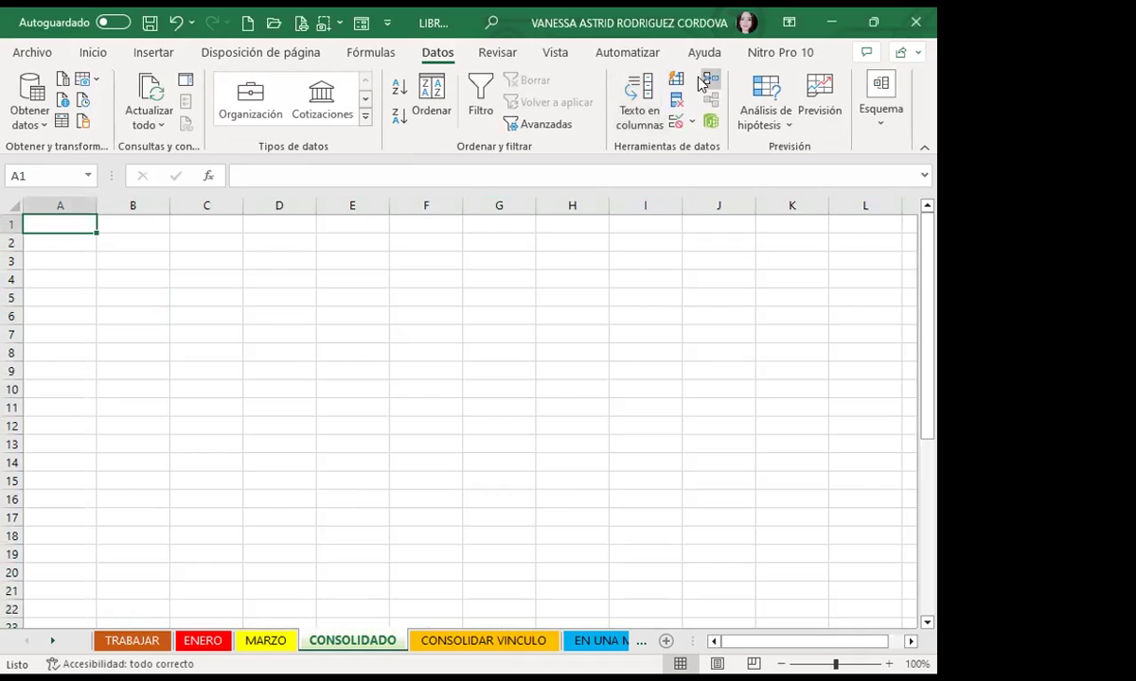
# Remove the leftover MARZO reference and add ENERO!$A$4:$D$24 as a consolidation source
pyautogui.click(702, 81)
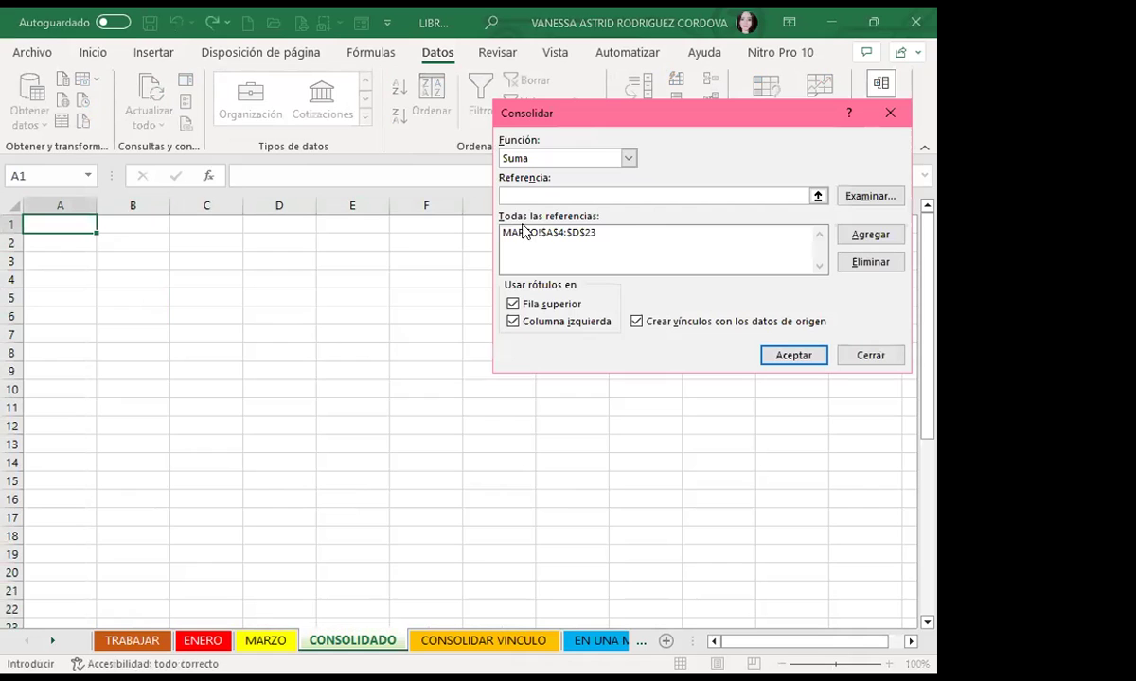
pyautogui.click(606, 233)
pyautogui.click(869, 262)
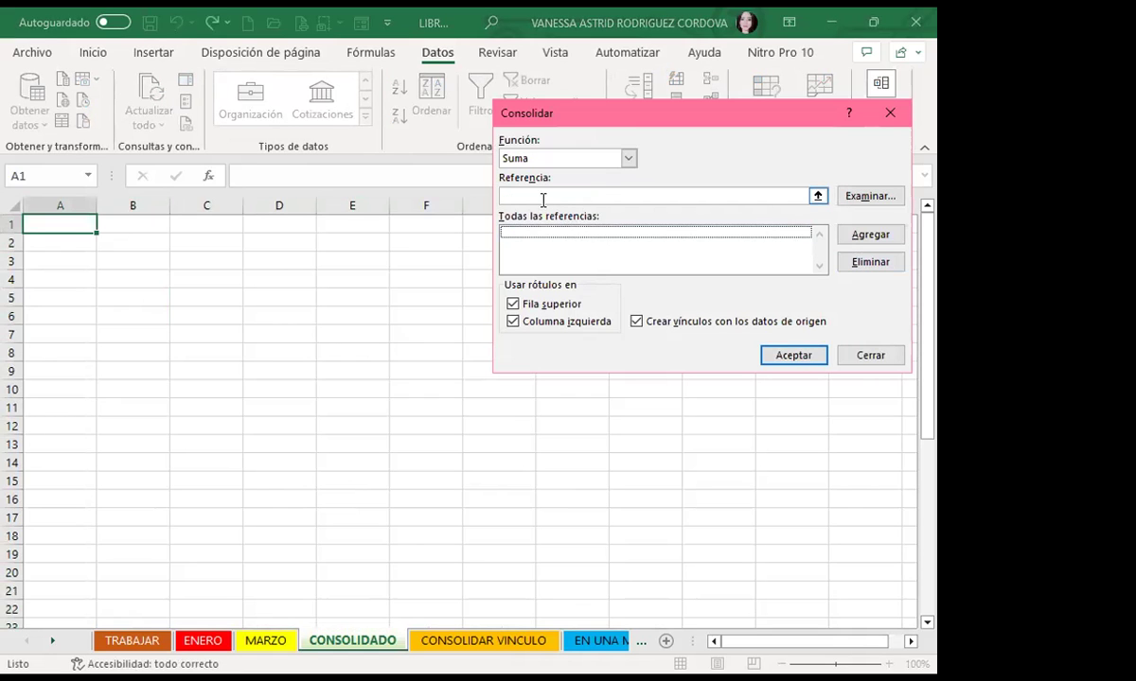
pyautogui.click(202, 641)
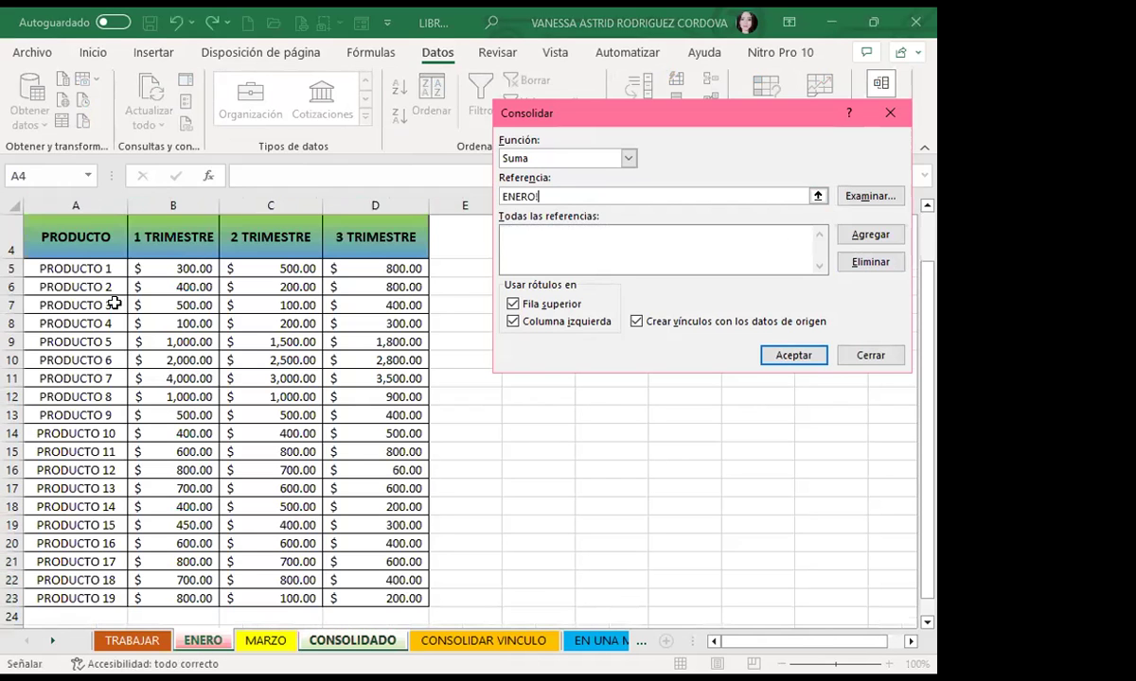
pyautogui.click(86, 233)
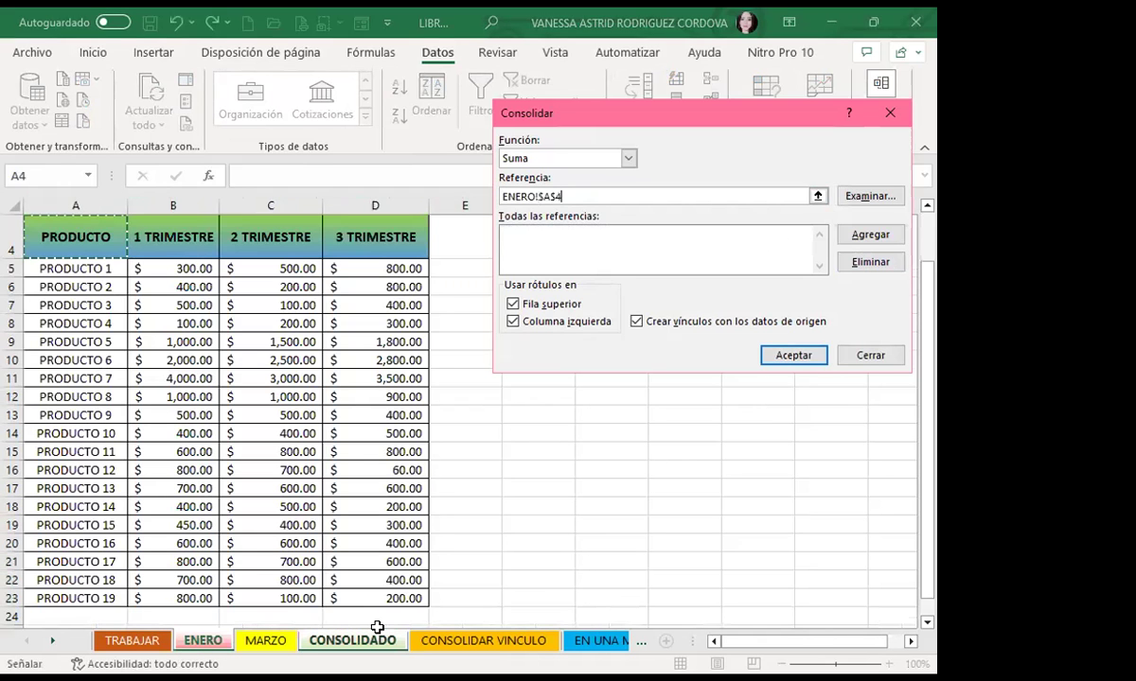
pyautogui.moveTo(376, 627); pyautogui.dragTo(375, 615)
pyautogui.click(869, 234)
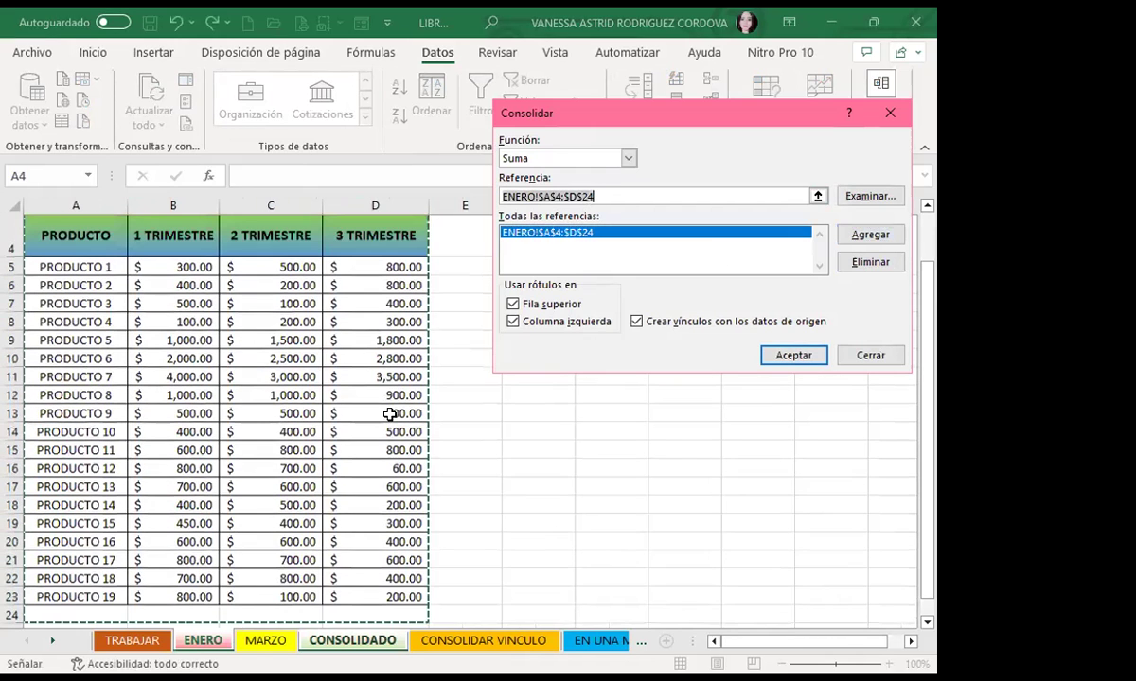
# Enter the MARZO range, keep Suma, and use top-row labels only, without left-column labels
pyautogui.click(254, 644)
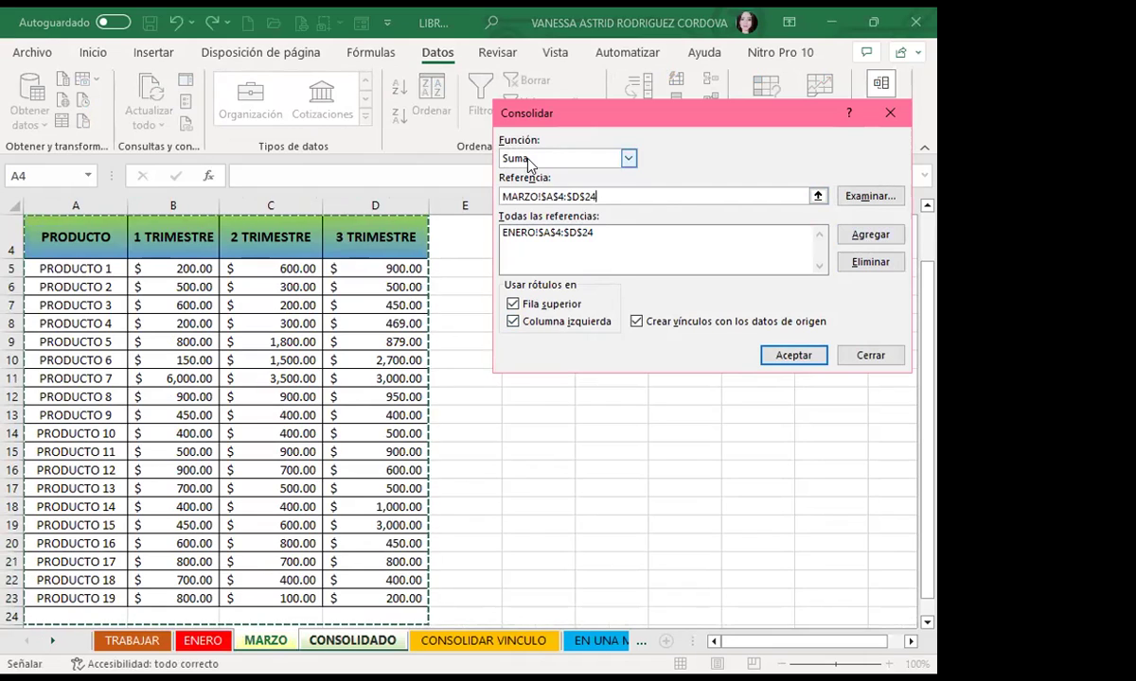
pyautogui.click(628, 158)
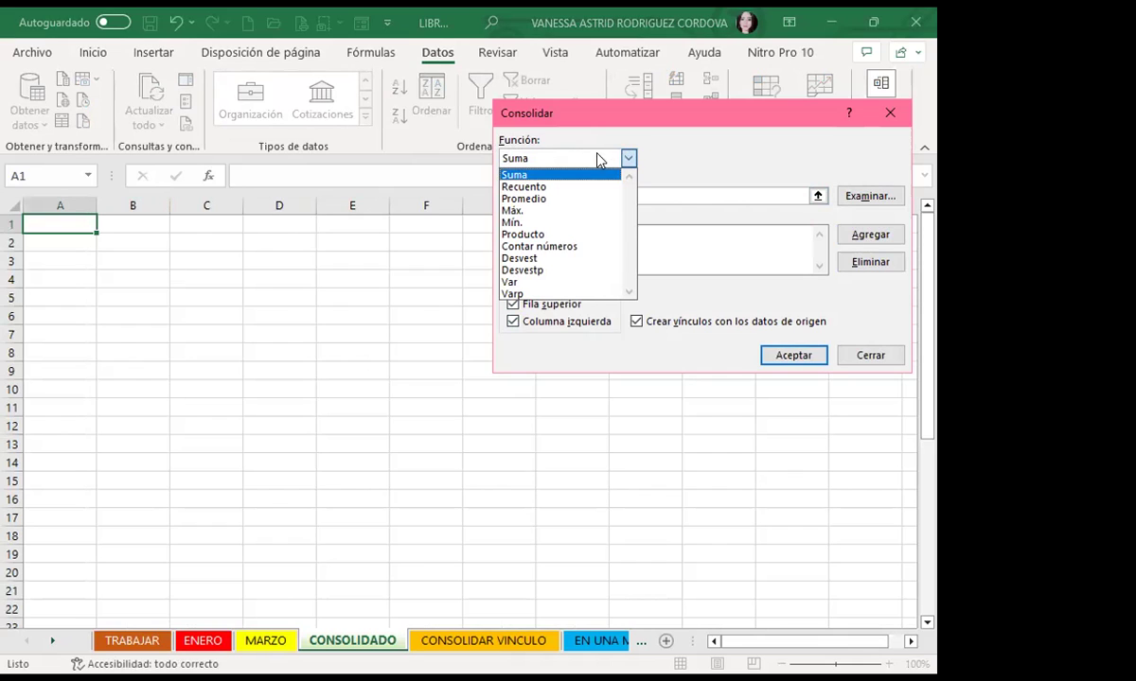
pyautogui.click(533, 175)
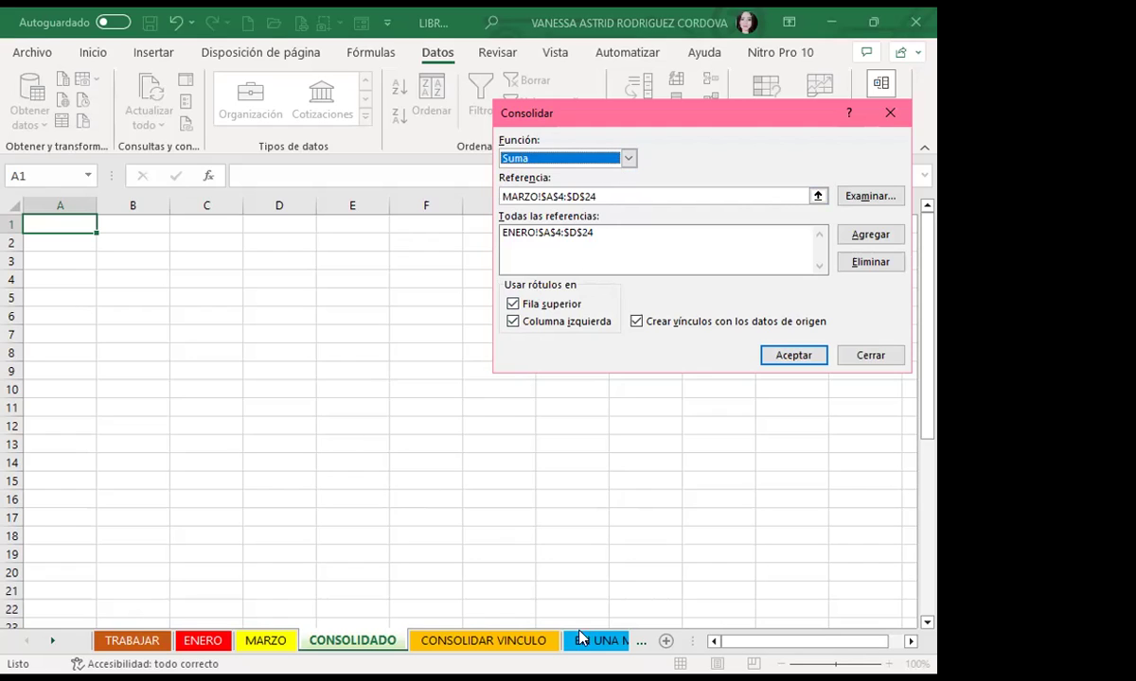
pyautogui.click(512, 304)
pyautogui.click(512, 304)
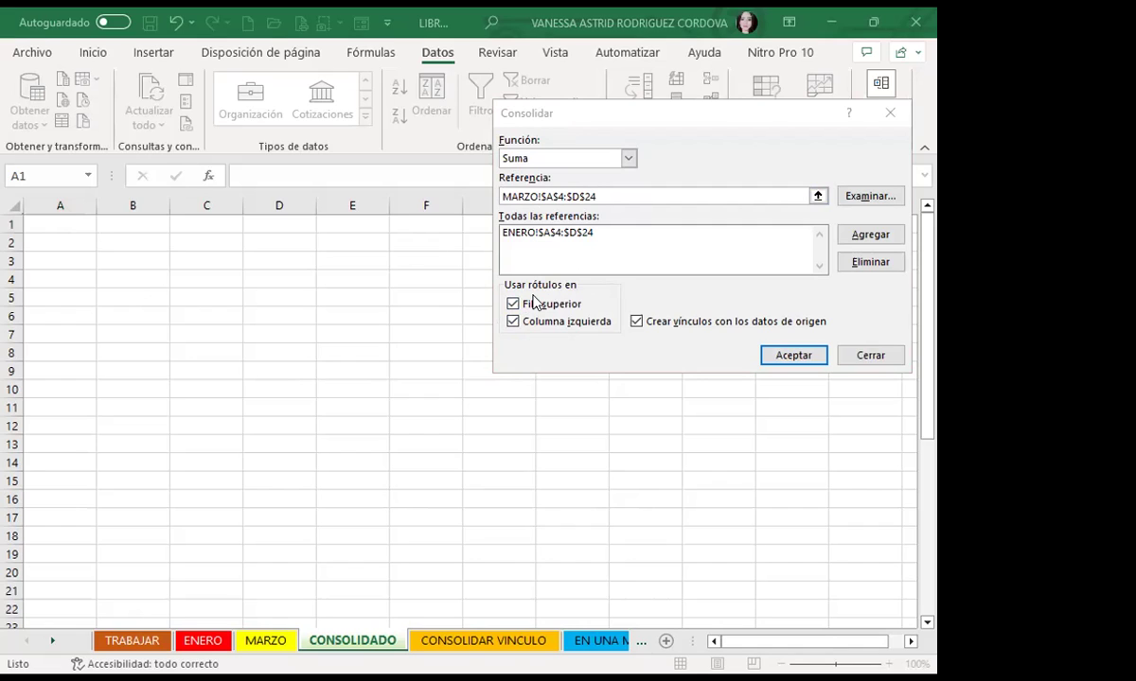
pyautogui.click(513, 321)
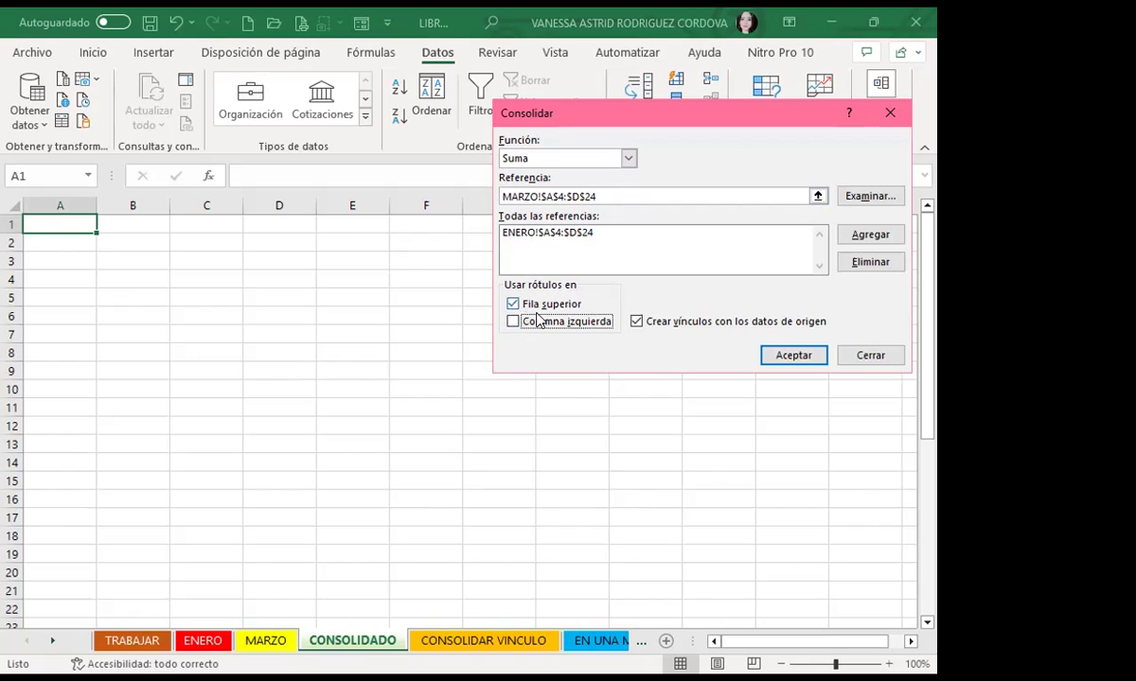
pyautogui.click(782, 357)
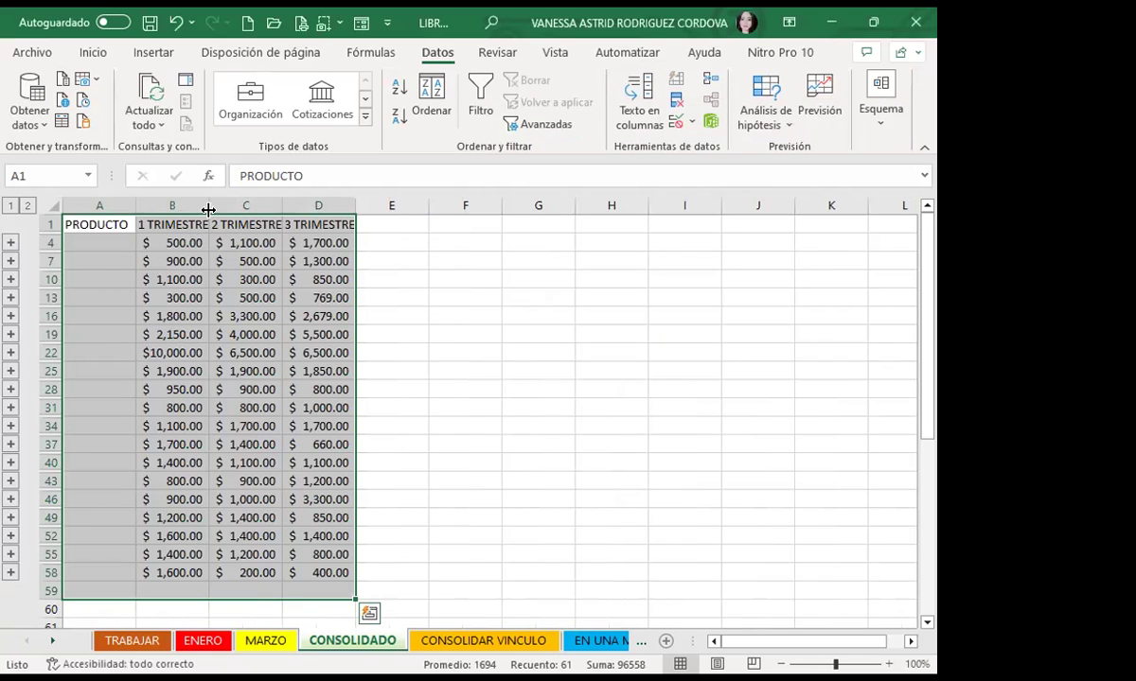
pyautogui.doubleClick(209, 205)
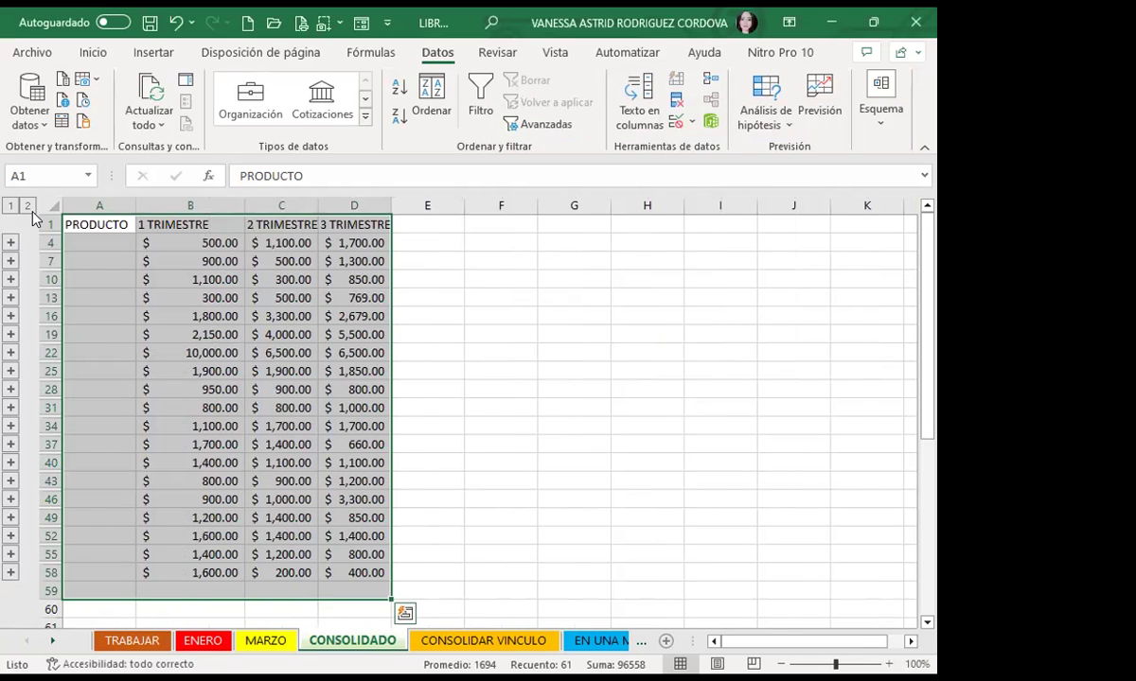
pyautogui.click(29, 206)
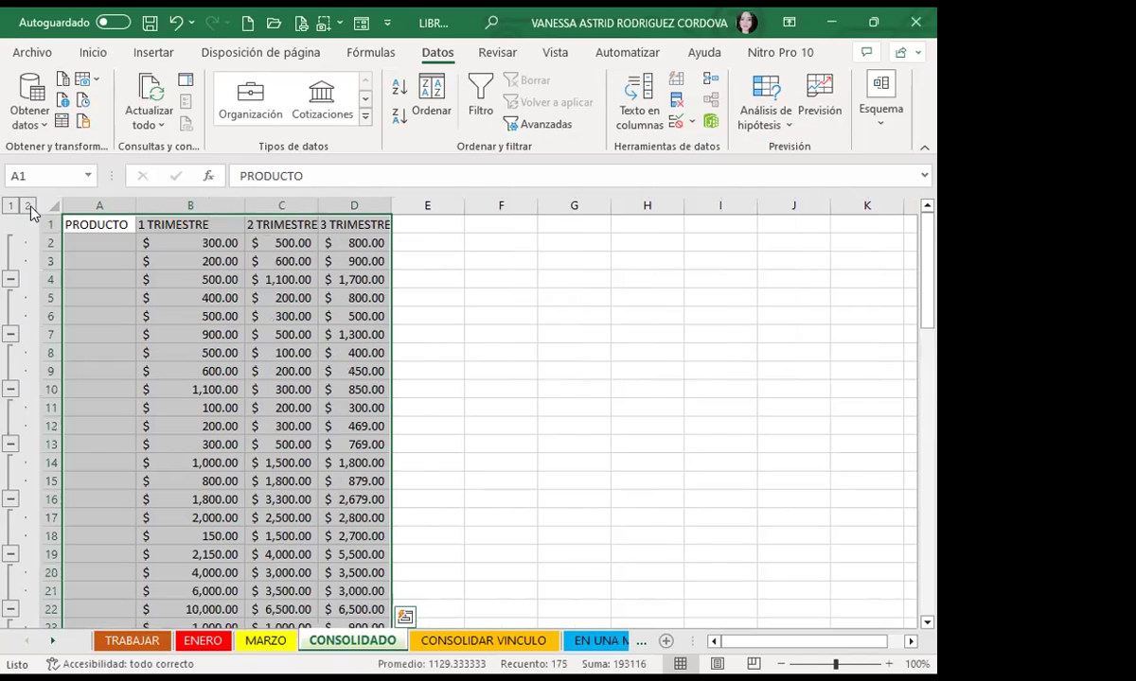
pyautogui.click(6, 207)
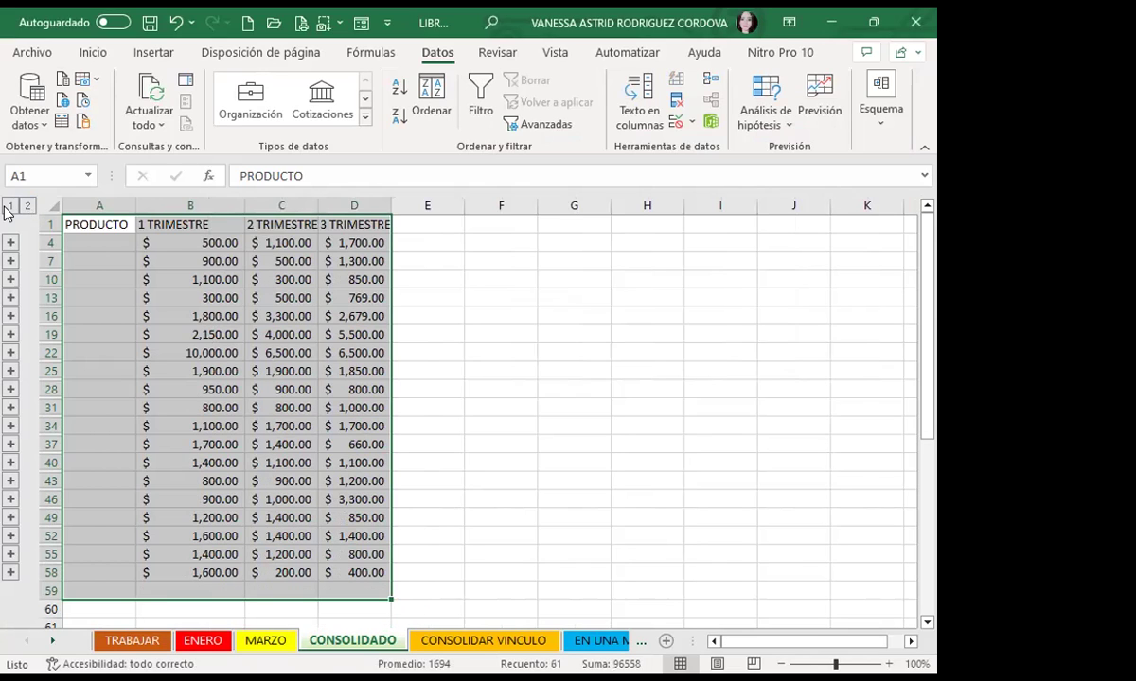
pyautogui.click(29, 206)
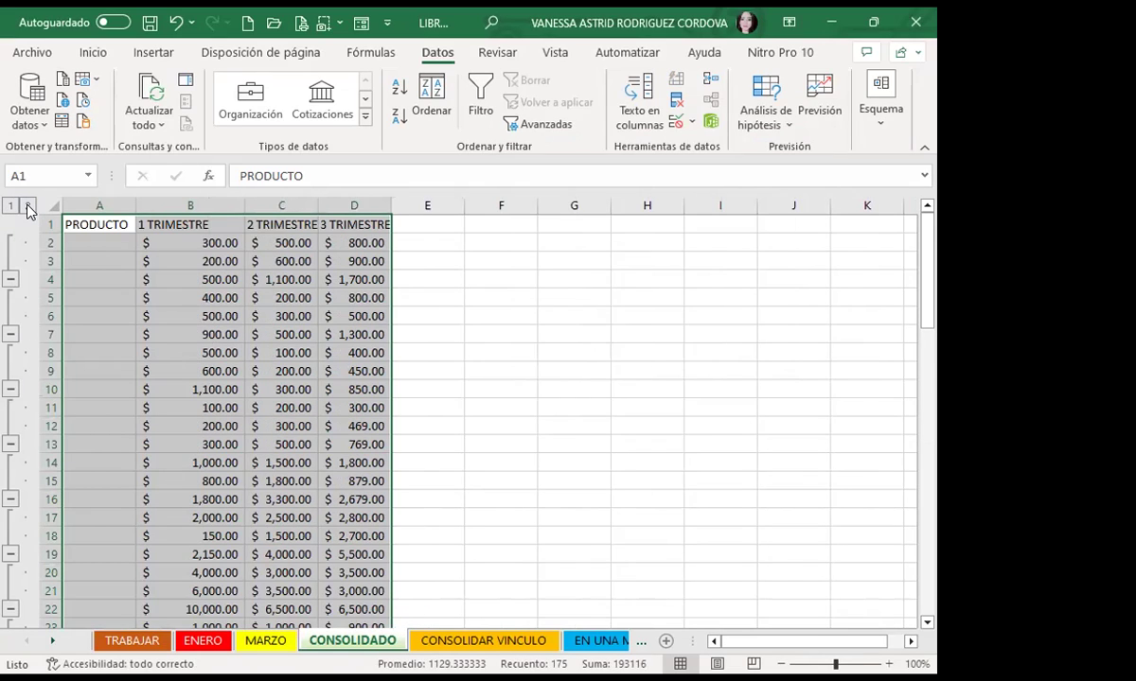
pyautogui.click(10, 206)
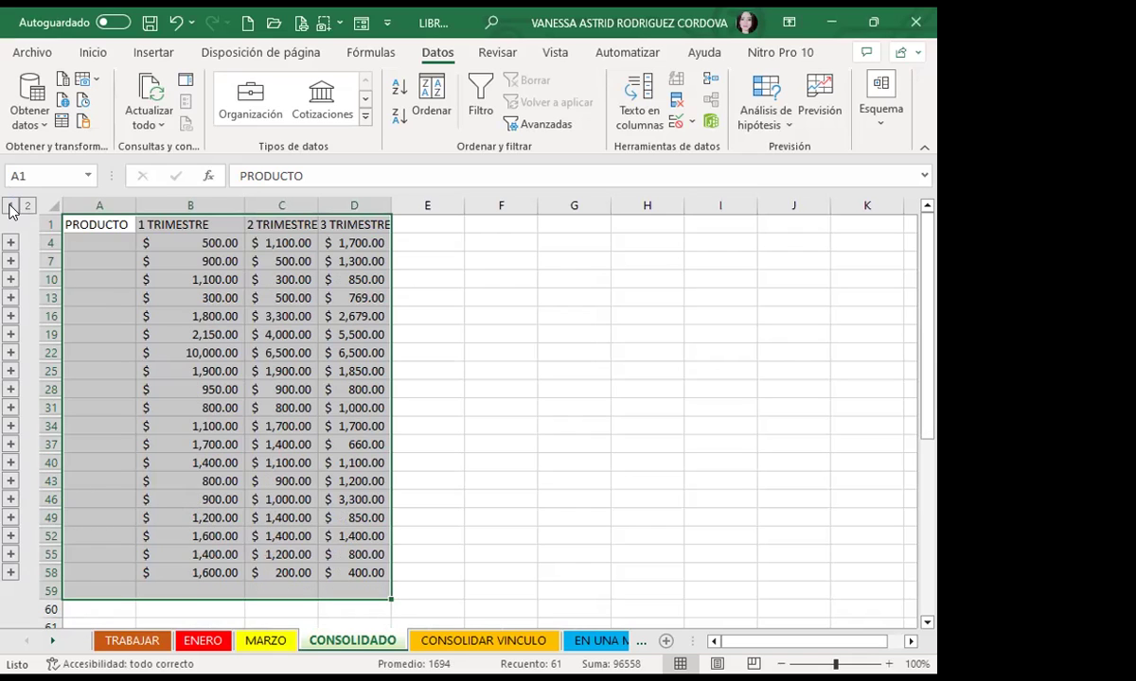
pyautogui.click(210, 643)
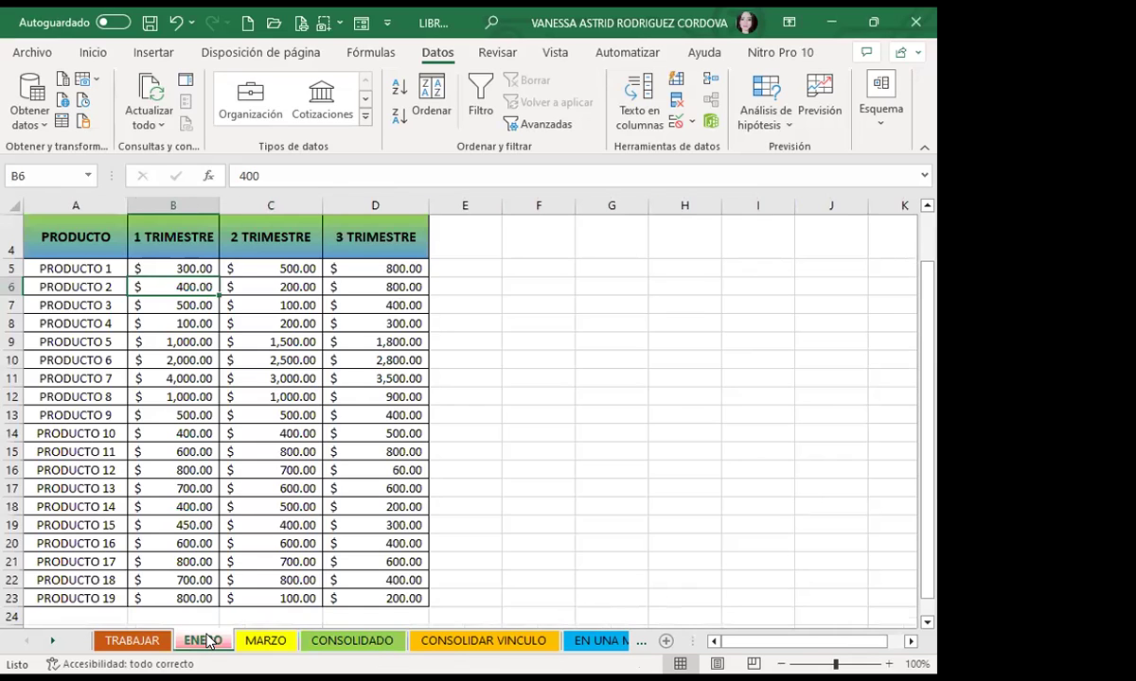
pyautogui.click(269, 642)
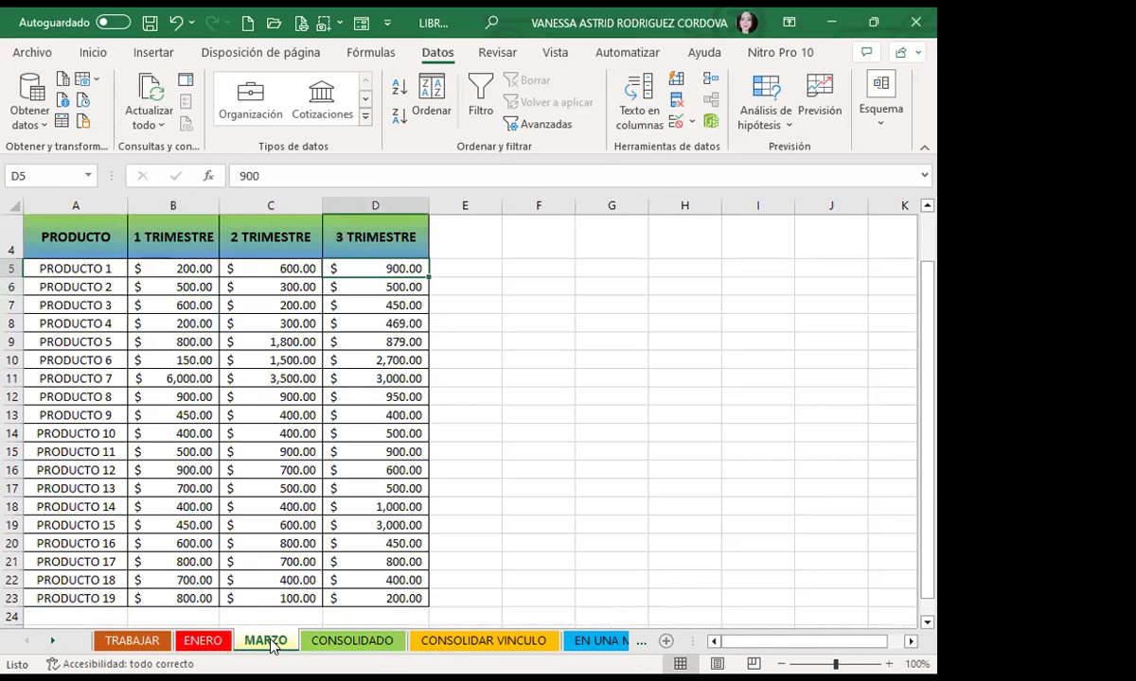
pyautogui.click(210, 644)
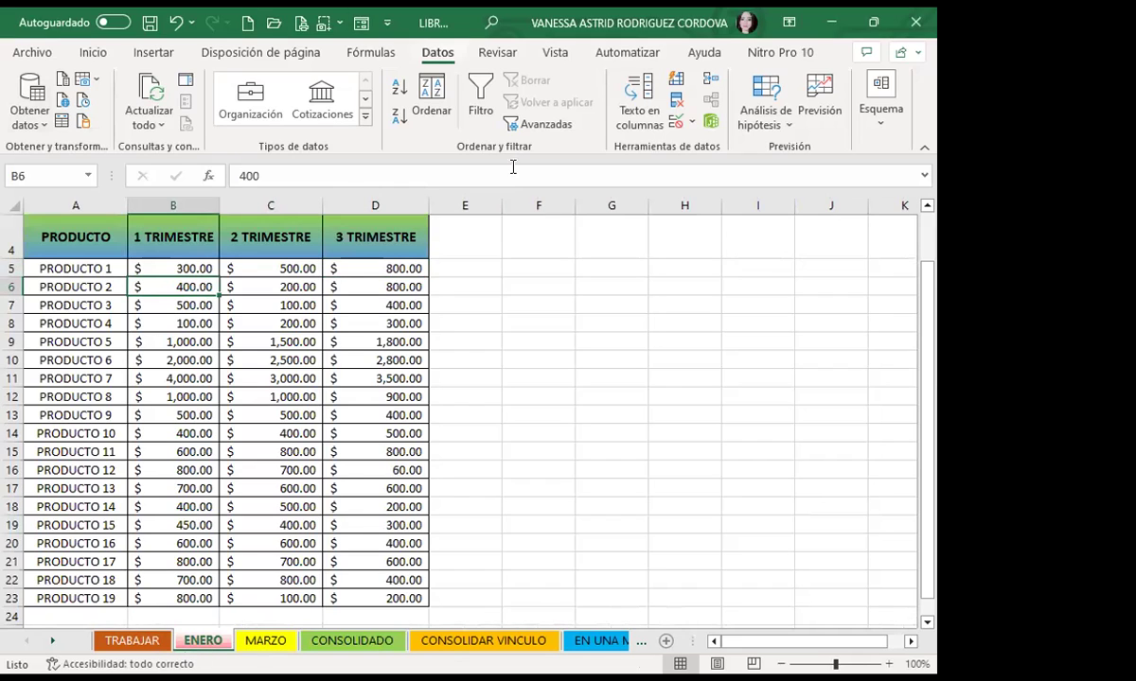
pyautogui.click(359, 642)
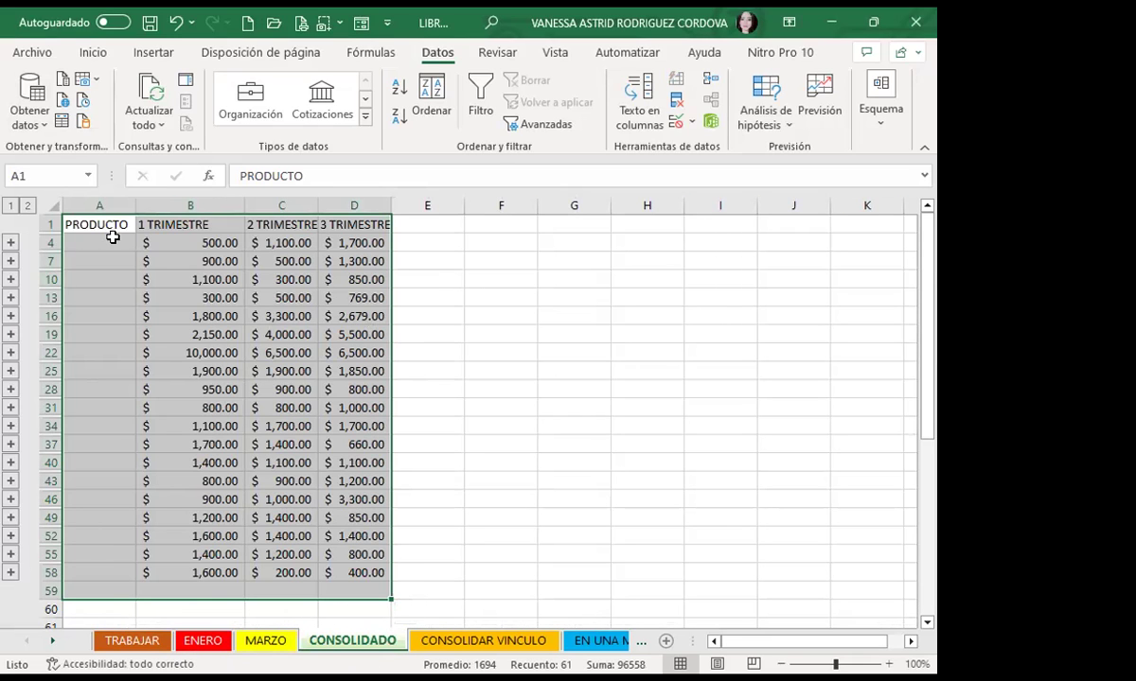
pyautogui.click(193, 244)
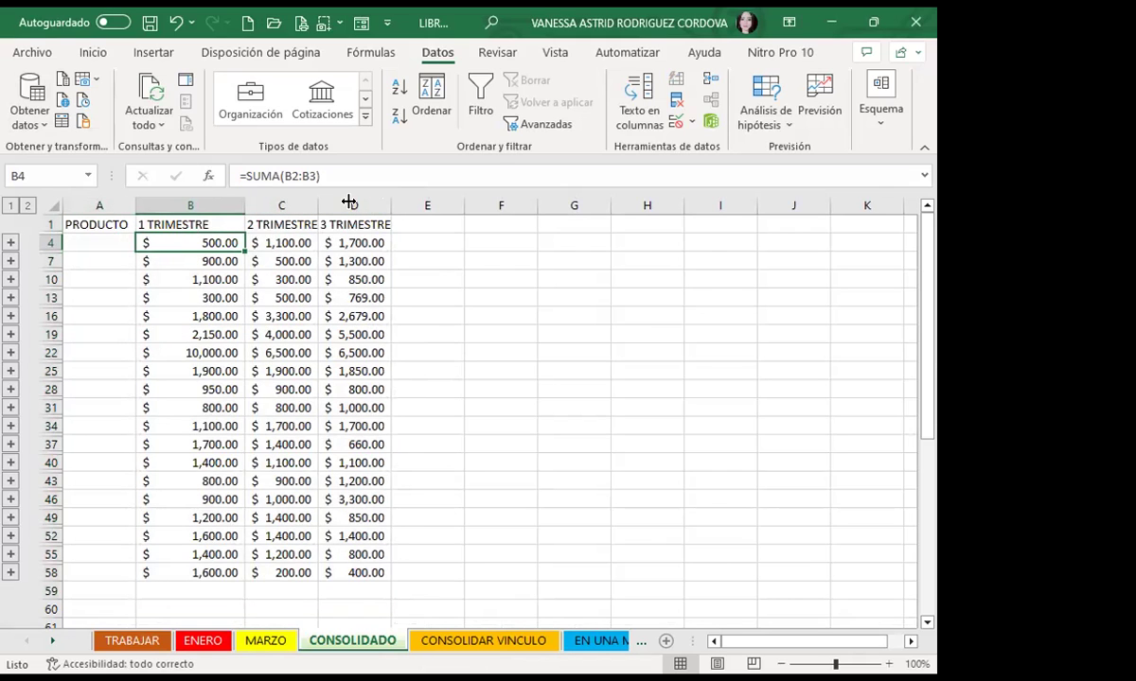
# Widen the quarter columns and compare the TRIMESTRE sums against the ENERO and MARZO tables
pyautogui.hotkey('ctrl', 'z')
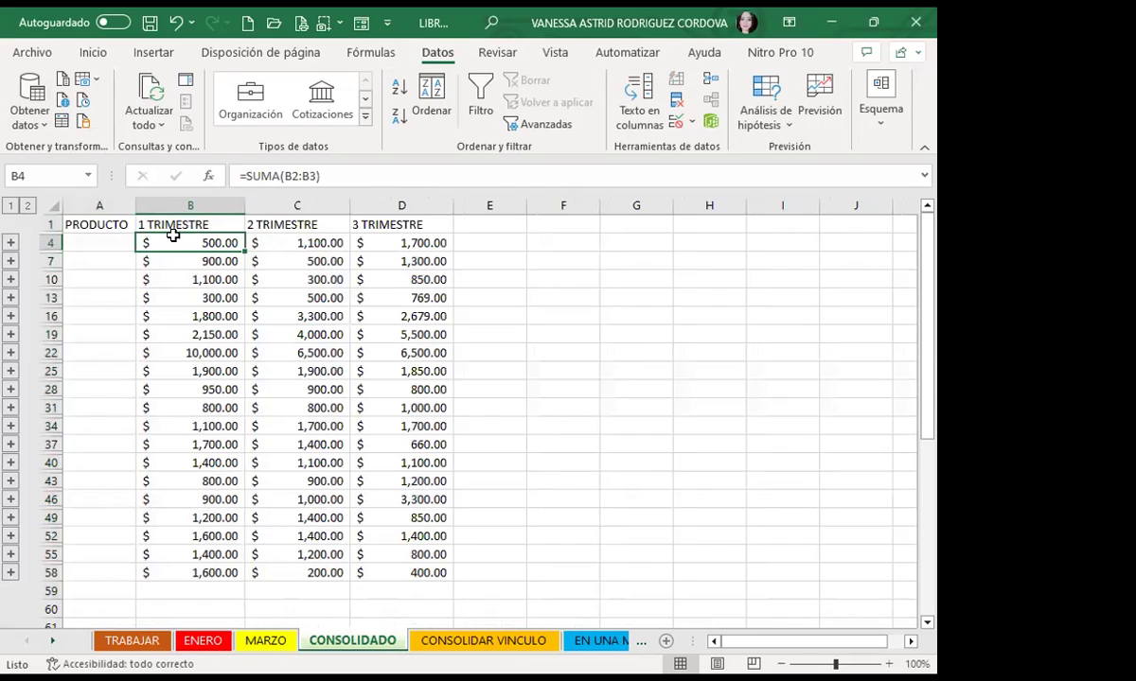
pyautogui.click(275, 232)
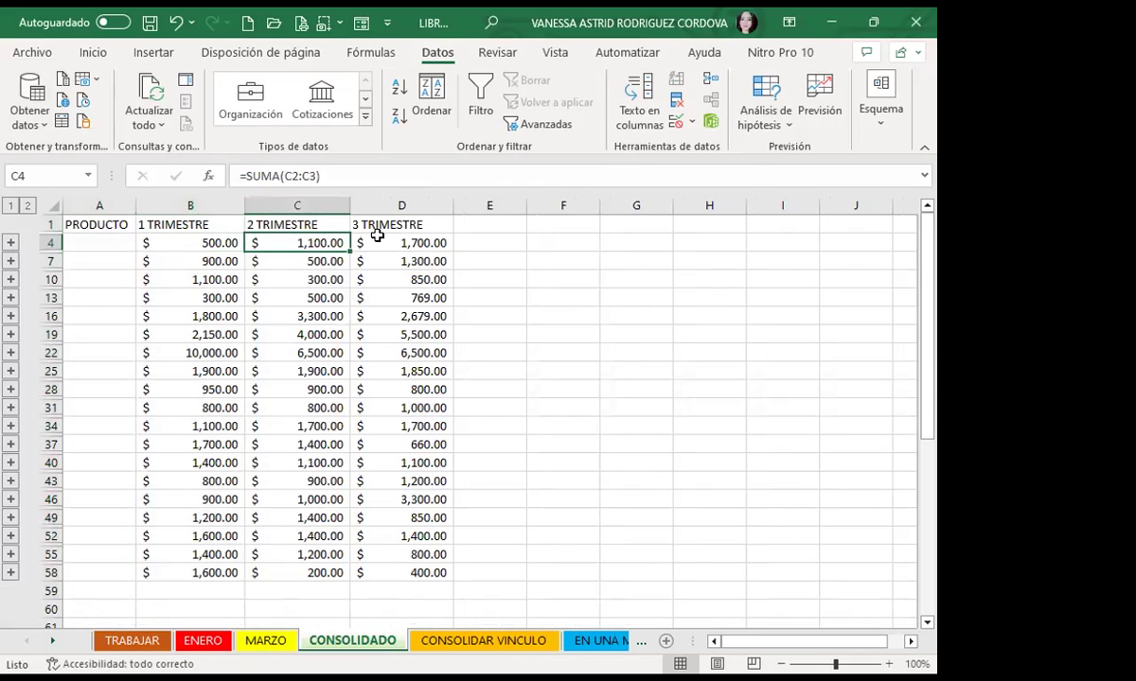
pyautogui.click(381, 236)
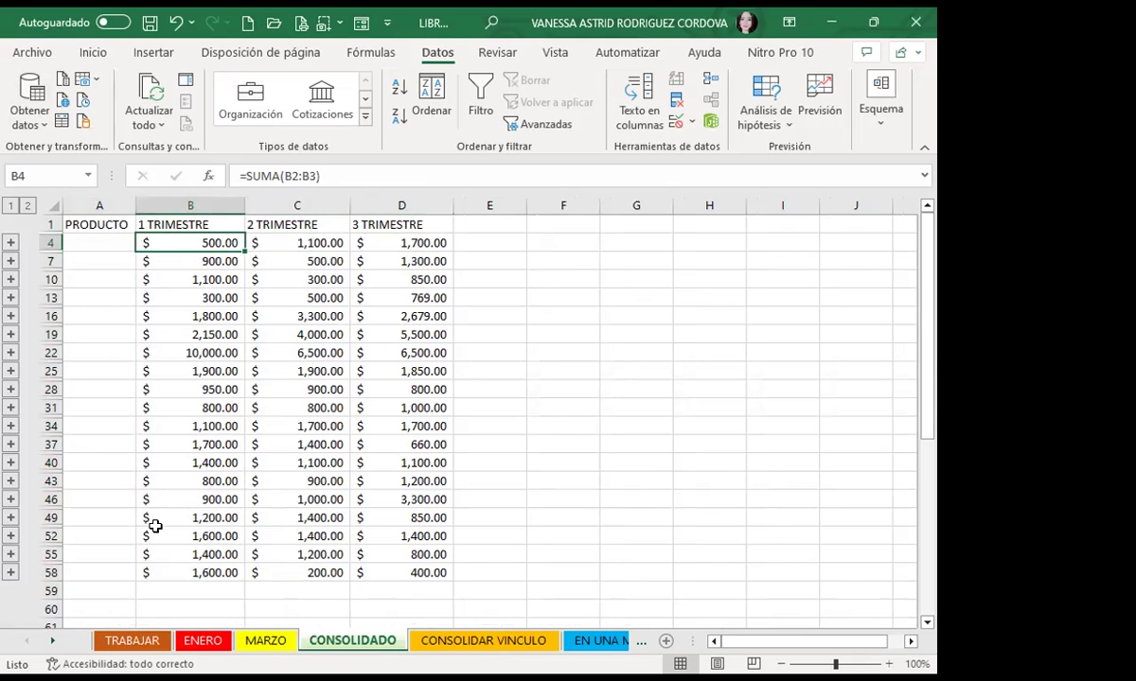
pyautogui.click(194, 640)
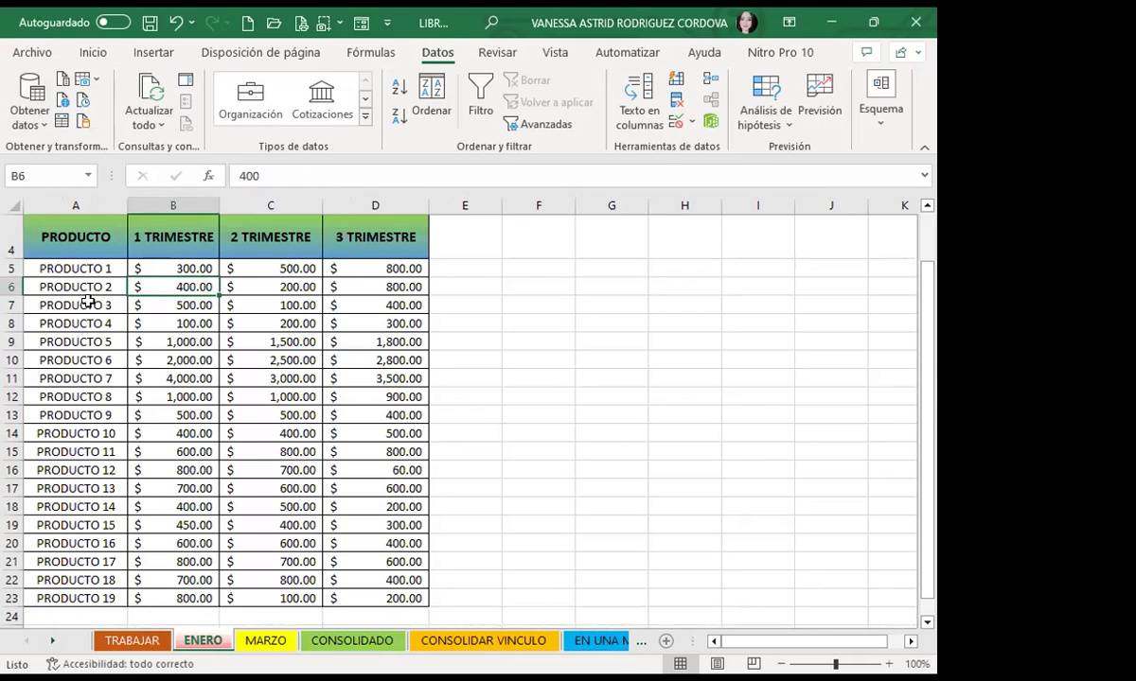
pyautogui.click(282, 644)
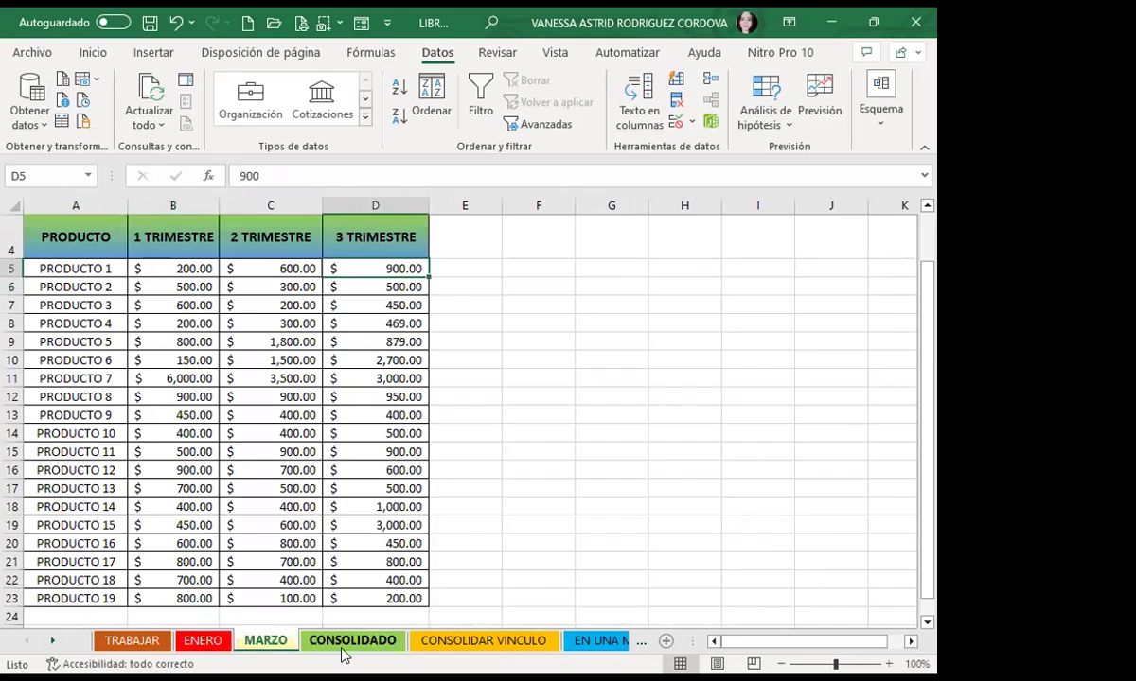
pyautogui.click(340, 643)
# Check the SUMA formulas in B4:D4 and expand the outline to level 2
pyautogui.click(83, 242)
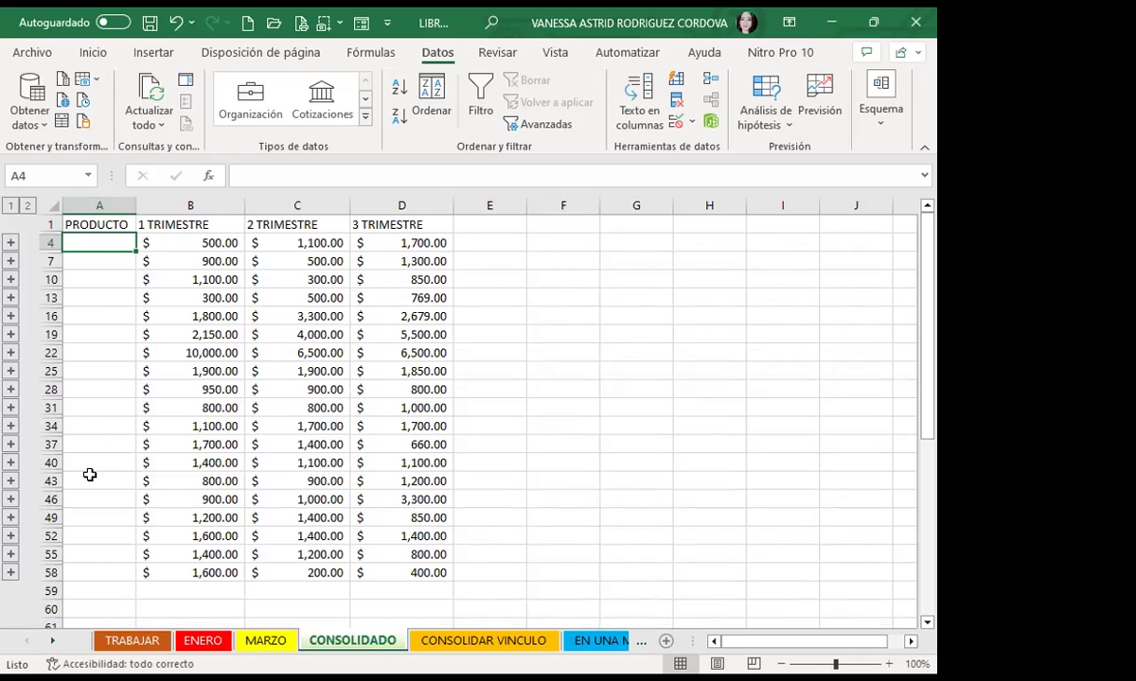
pyautogui.click(185, 243)
pyautogui.click(268, 243)
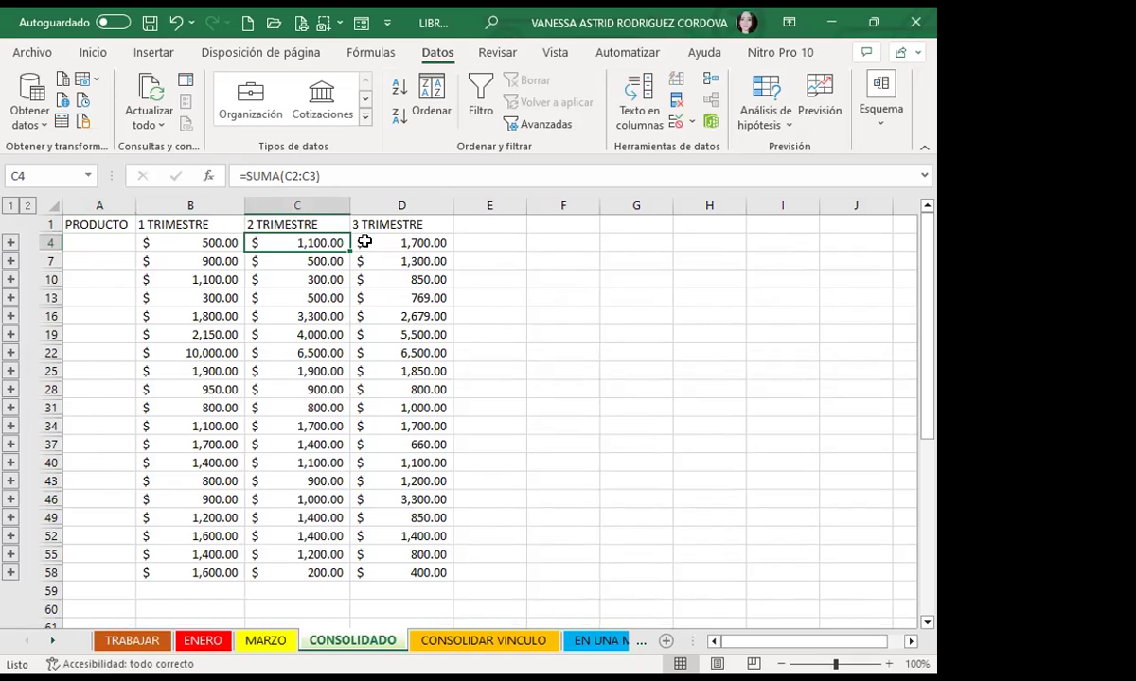
pyautogui.click(365, 242)
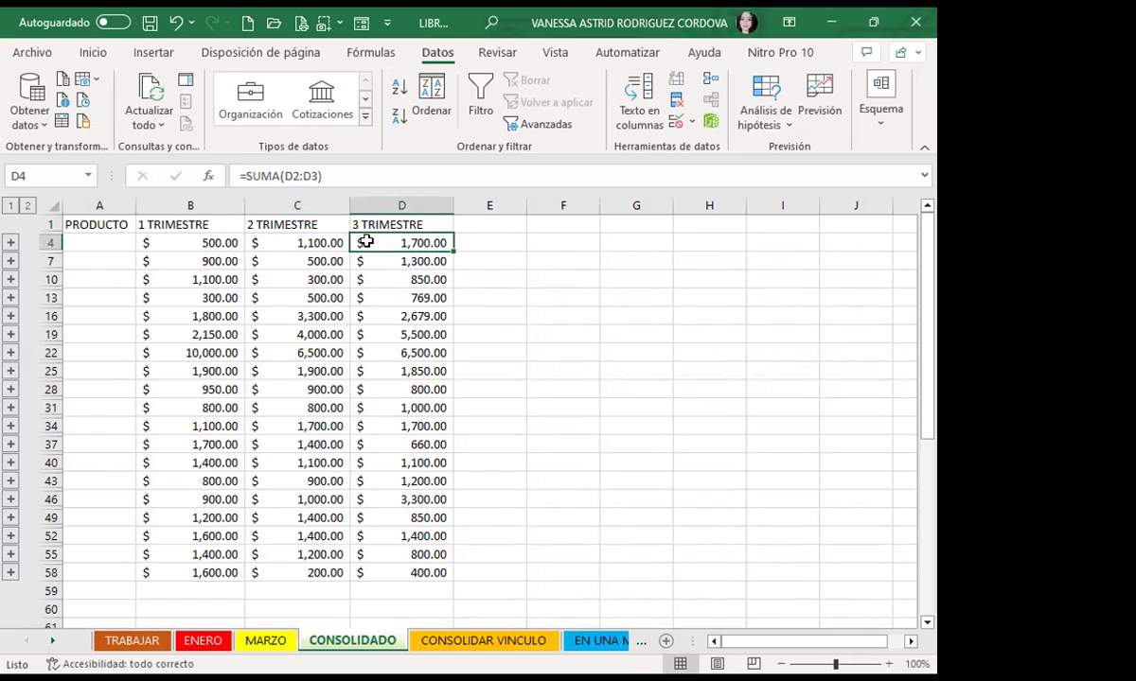
pyautogui.click(27, 205)
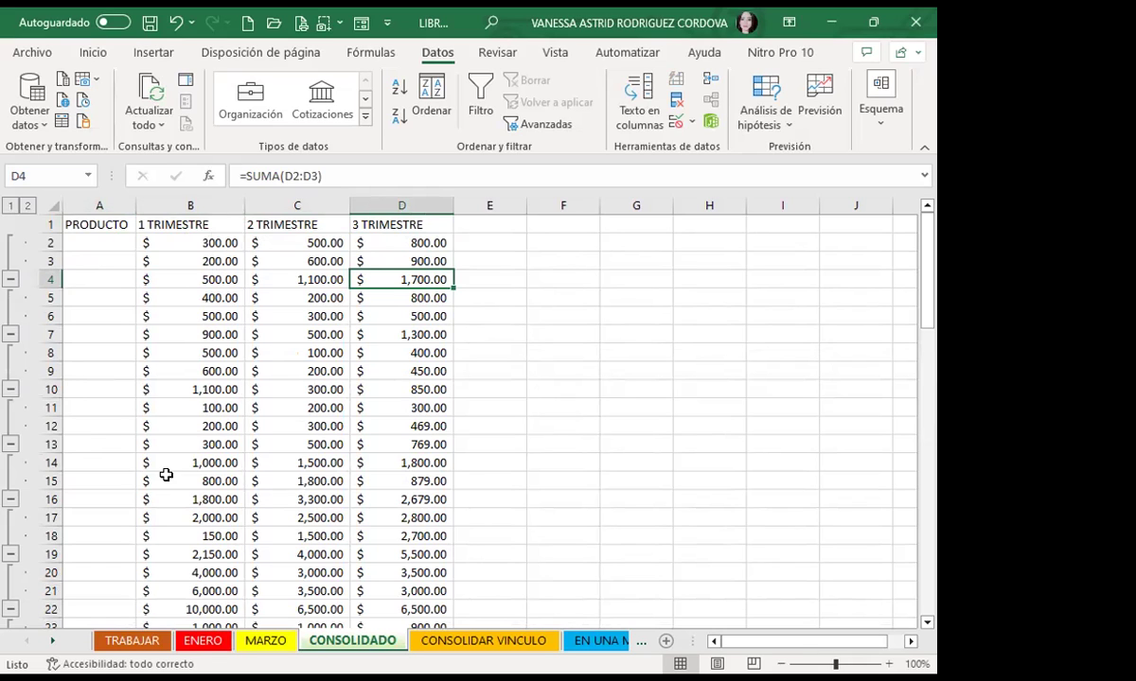
# Review the MARZO and ENERO source tables, including PRODUCTO 1's first-quarter value
pyautogui.click(259, 642)
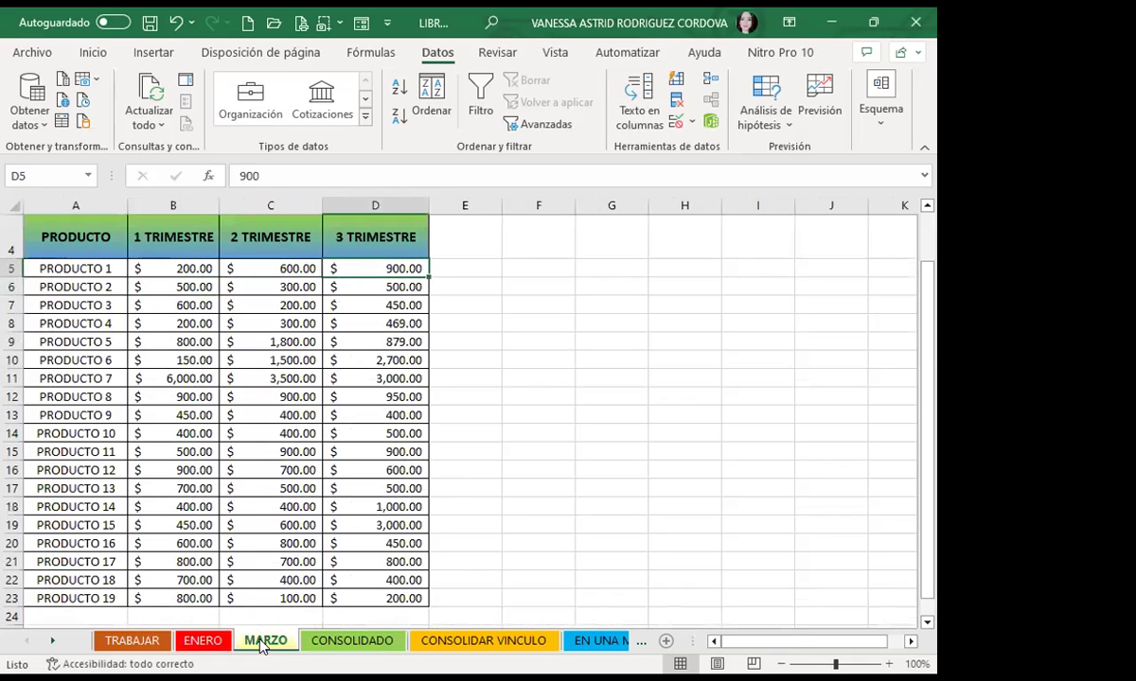
pyautogui.click(203, 641)
pyautogui.click(155, 266)
pyautogui.click(267, 643)
# Return to CONSOLIDADO and collapse the outline to level 1 so only totals show
pyautogui.hotkey('ctrl', 'pagedown')
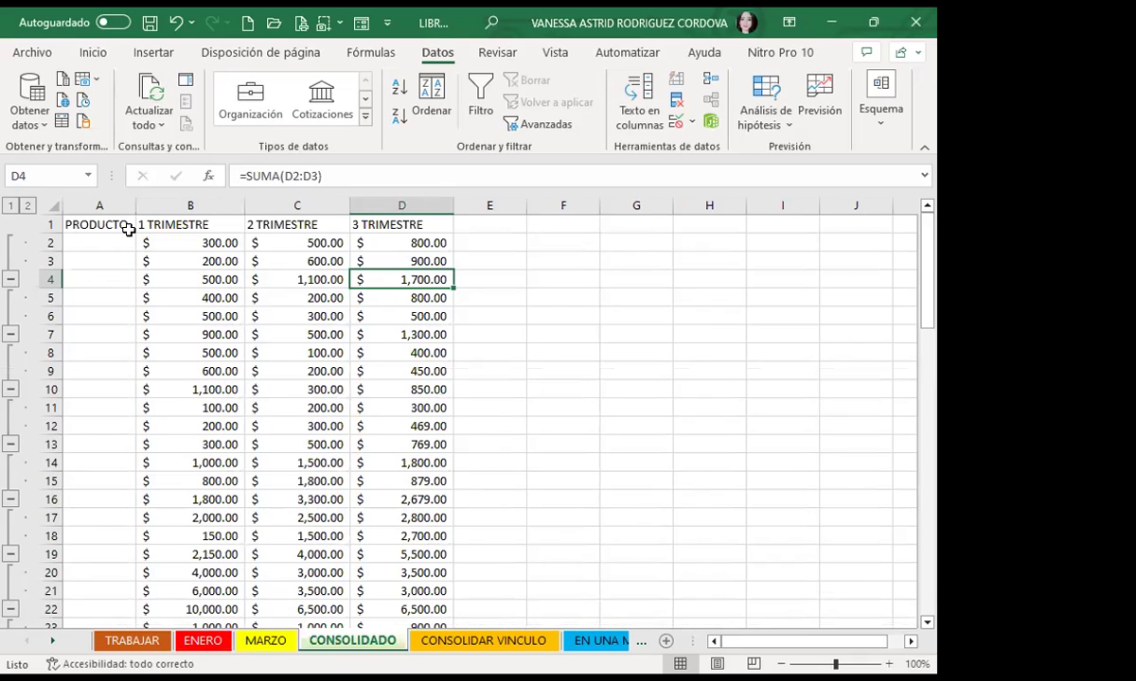
pyautogui.click(11, 206)
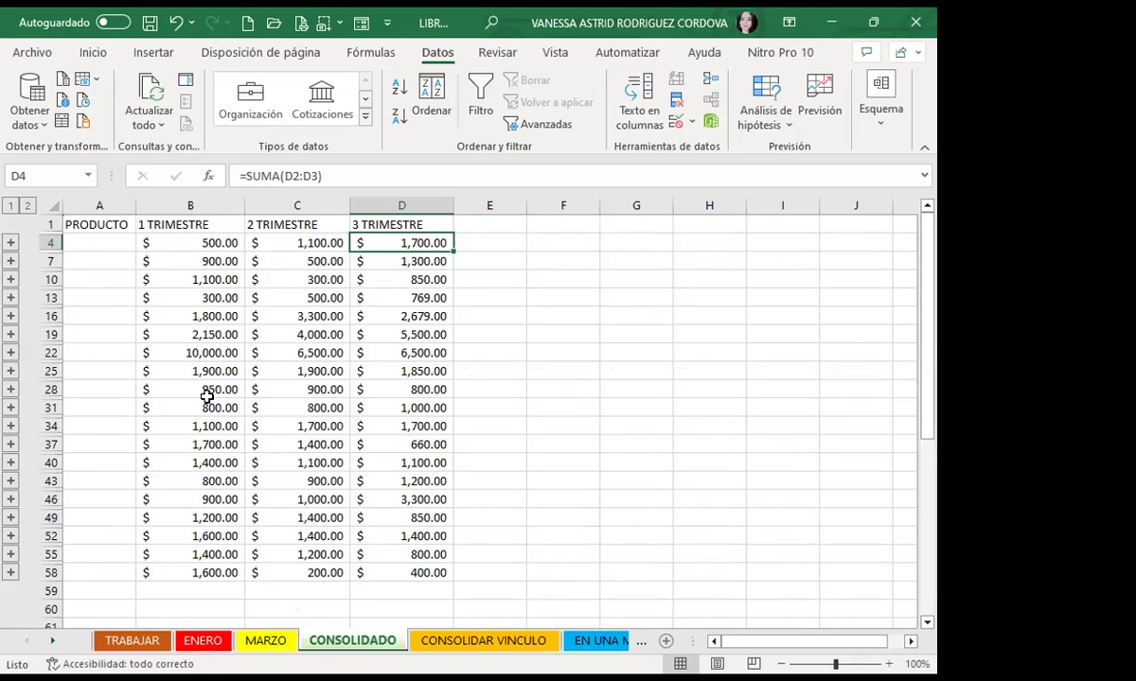
pyautogui.scroll(-4, 209, 455)
pyautogui.scroll(4, 209, 456)
# Check the SUMA formulas in cells B4, C4, D4 and B7
pyautogui.click(166, 240)
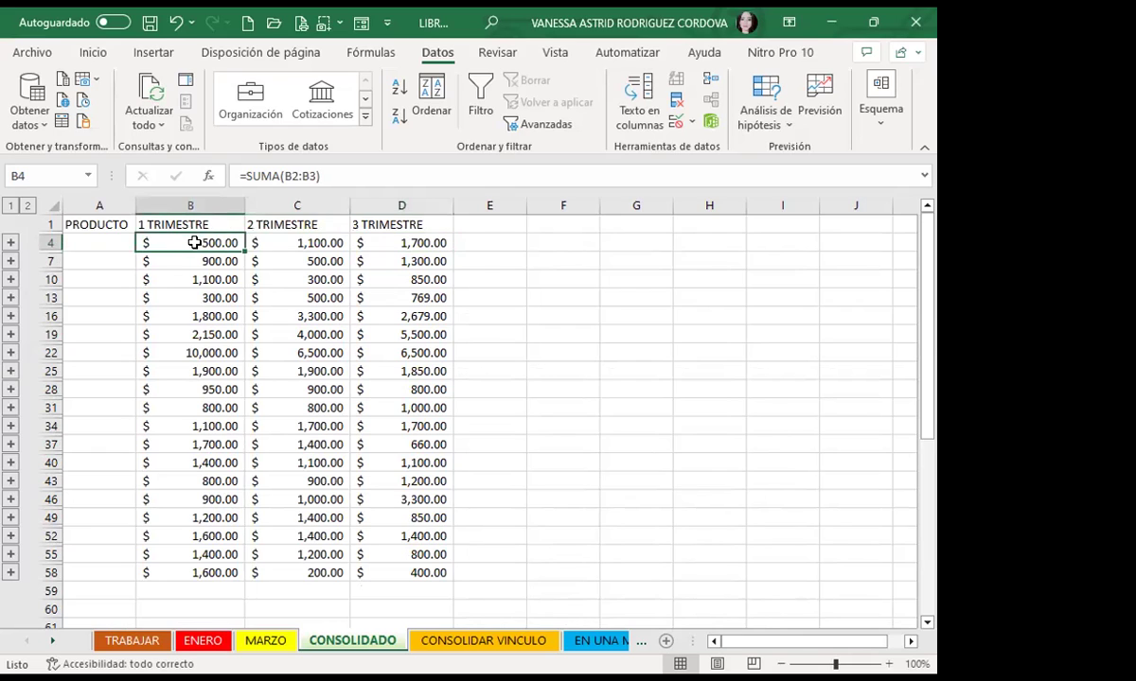
pyautogui.click(284, 245)
pyautogui.click(373, 246)
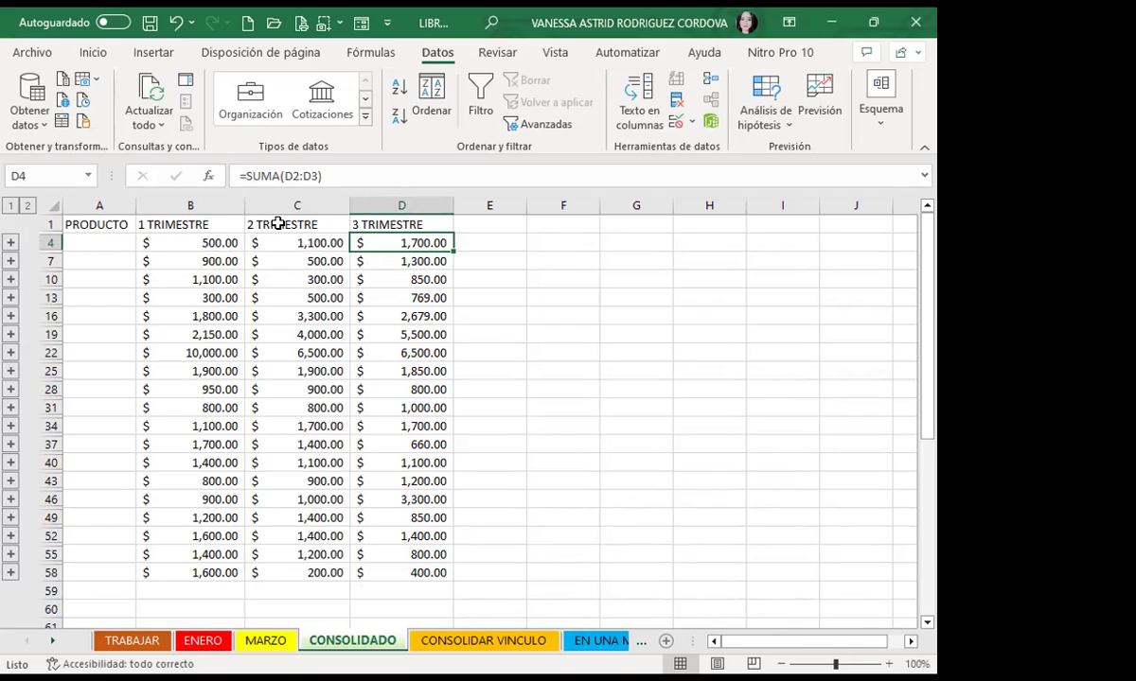
pyautogui.click(183, 238)
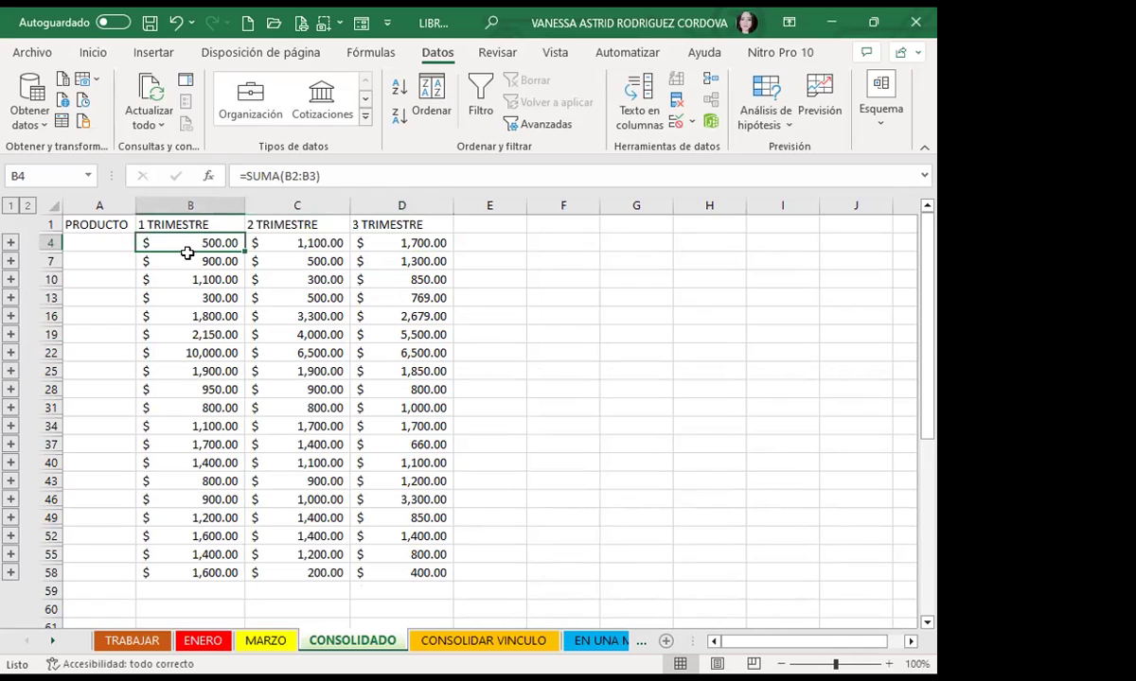
pyautogui.click(187, 261)
pyautogui.click(174, 279)
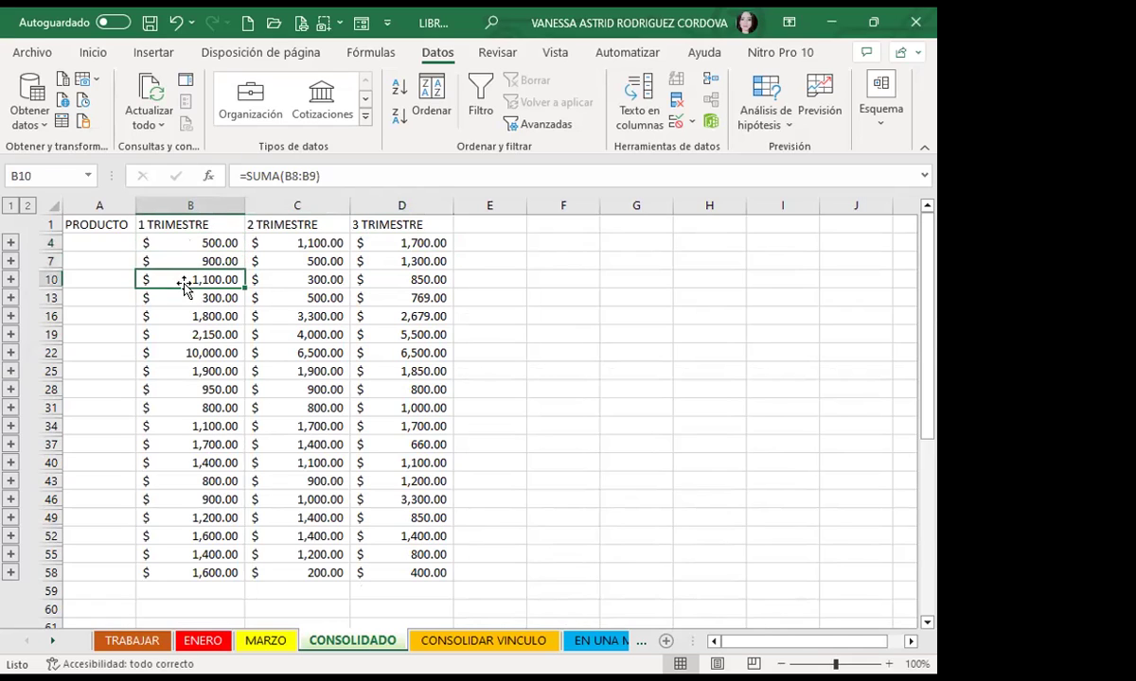
pyautogui.click(170, 295)
pyautogui.moveTo(184, 320); pyautogui.dragTo(189, 334)
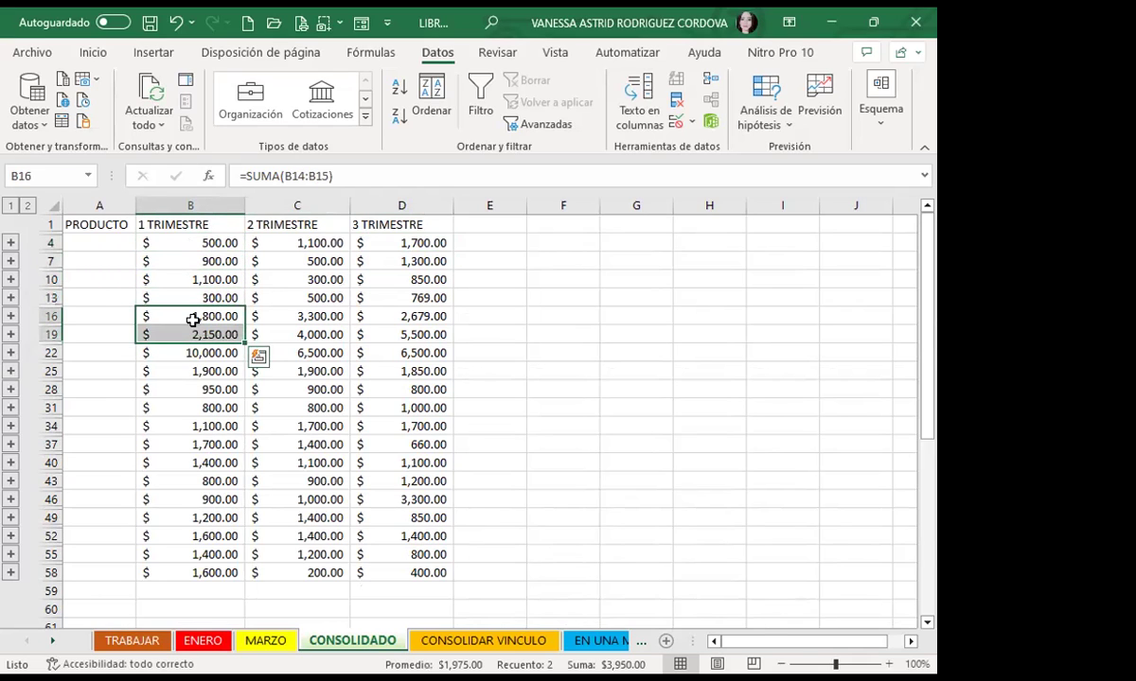
pyautogui.click(96, 205)
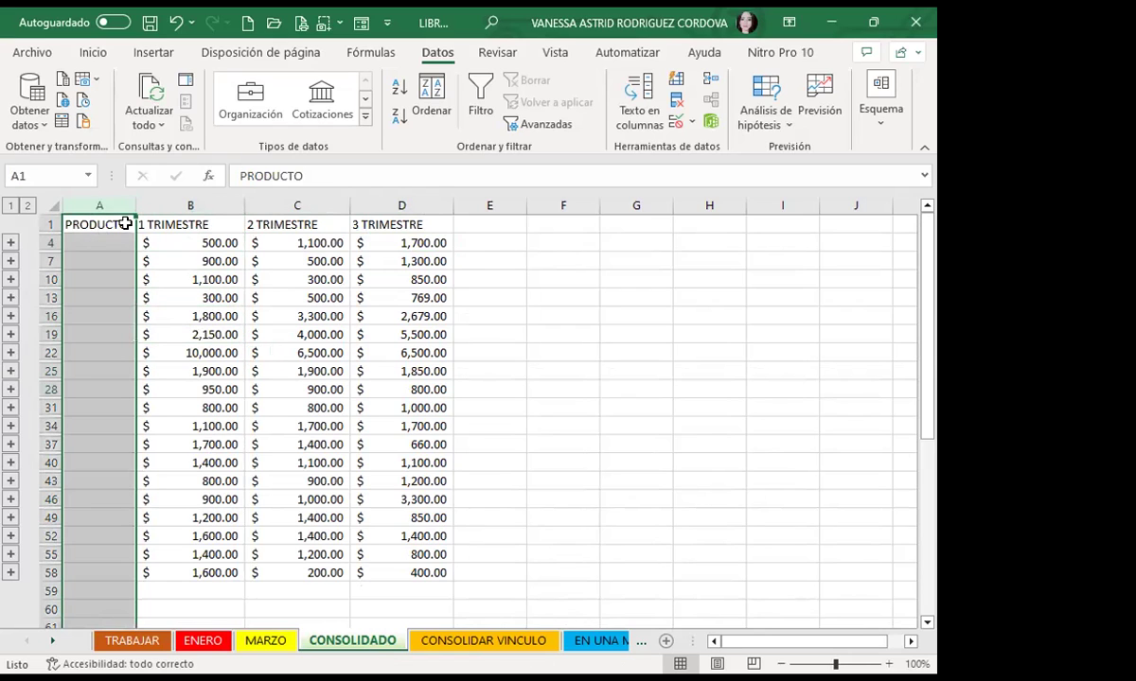
pyautogui.click(96, 236)
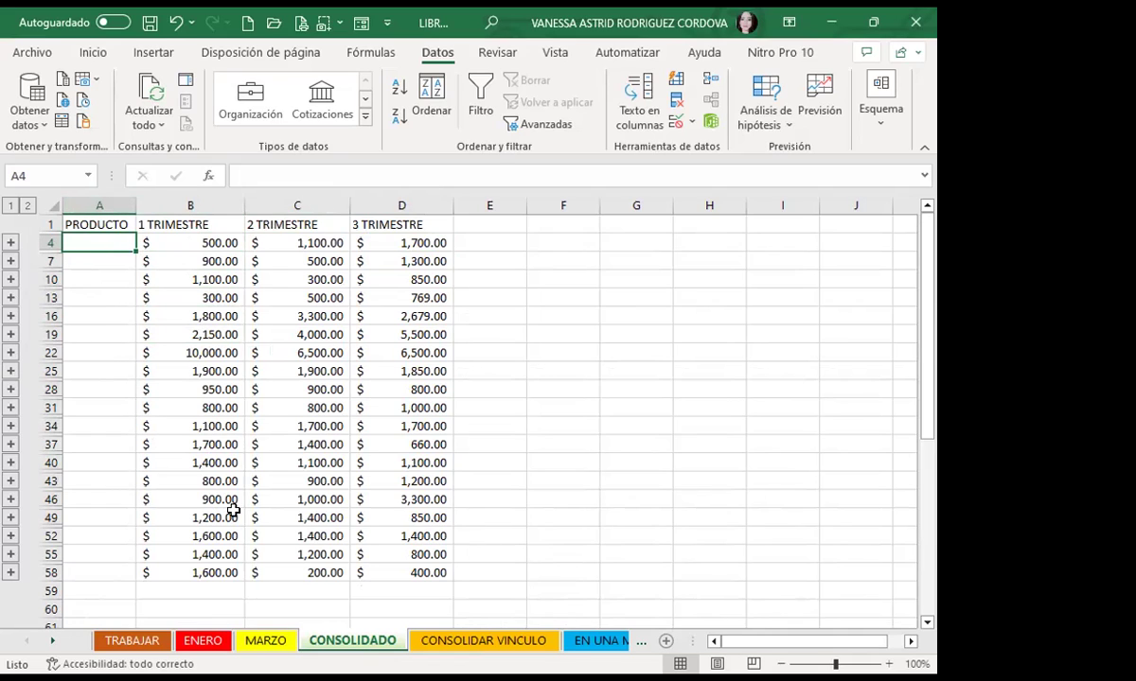
pyautogui.click(87, 223)
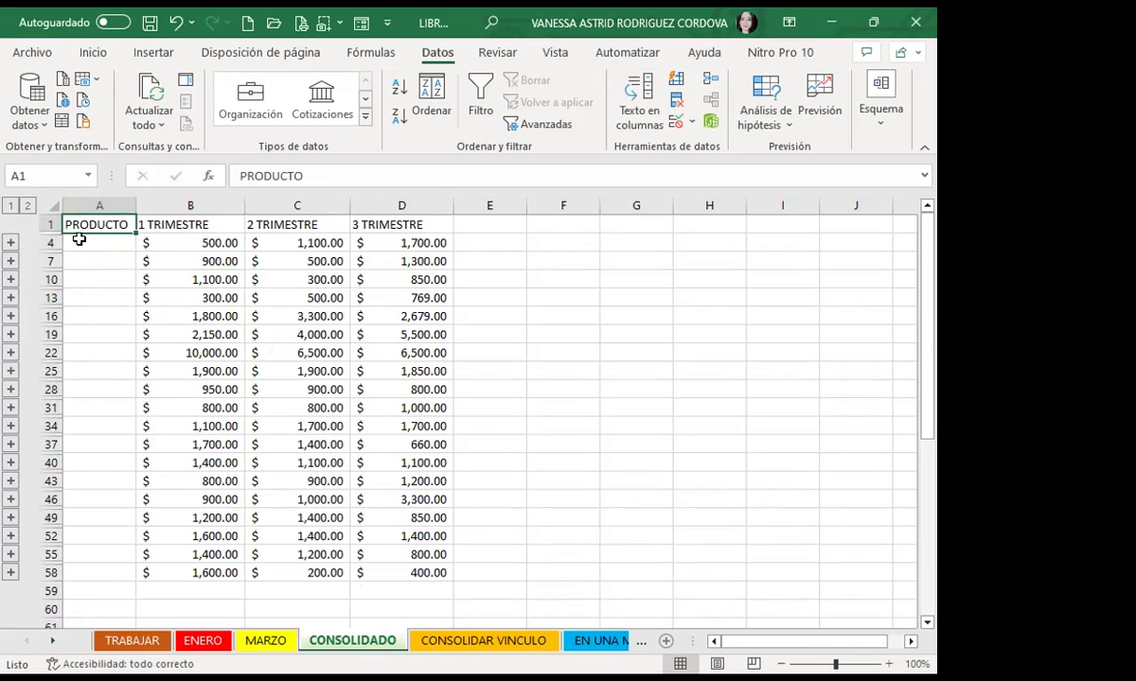
pyautogui.click(75, 236)
pyautogui.click(81, 225)
pyautogui.click(91, 241)
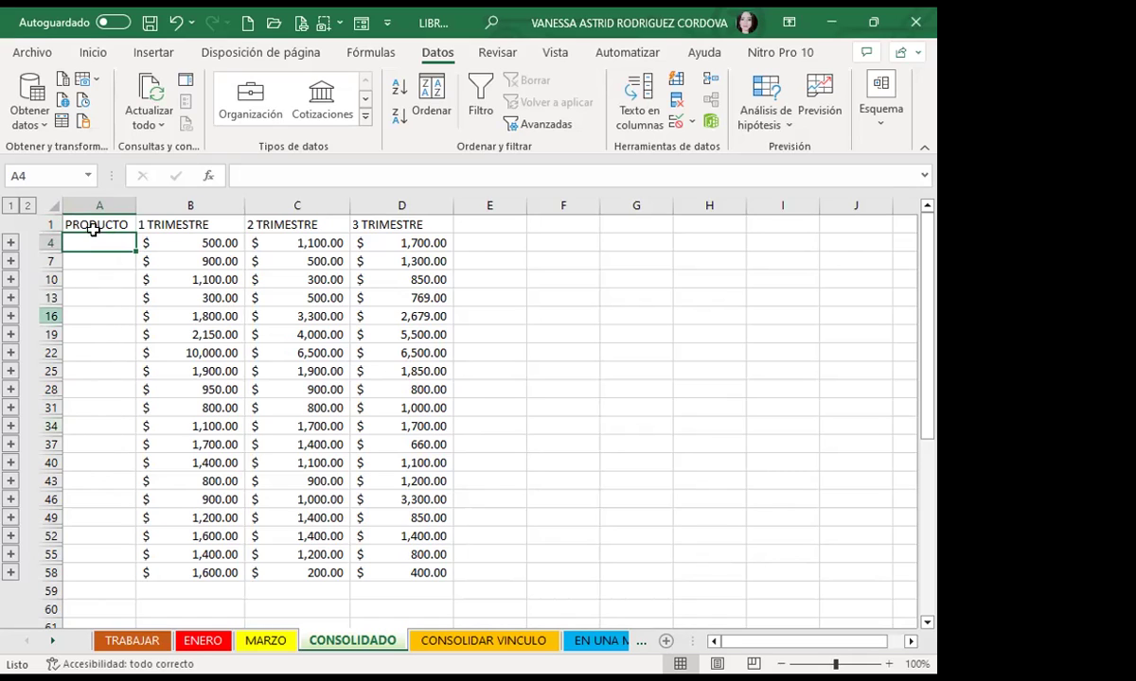
pyautogui.scroll(-3, 161, 407)
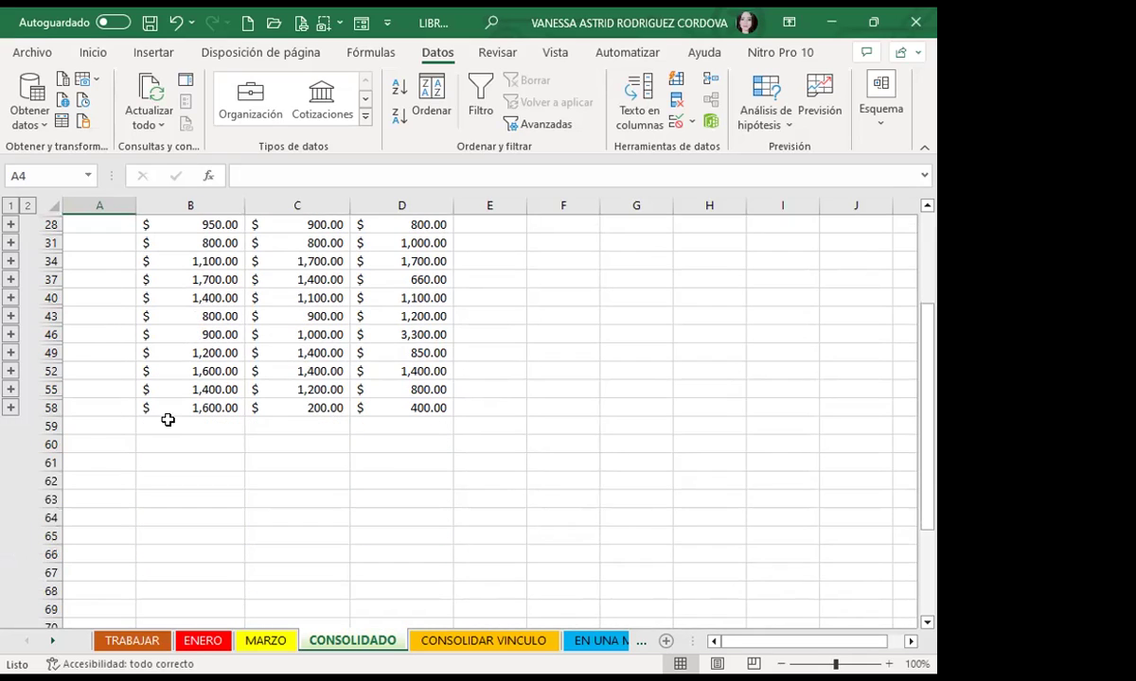
pyautogui.scroll(3, 218, 377)
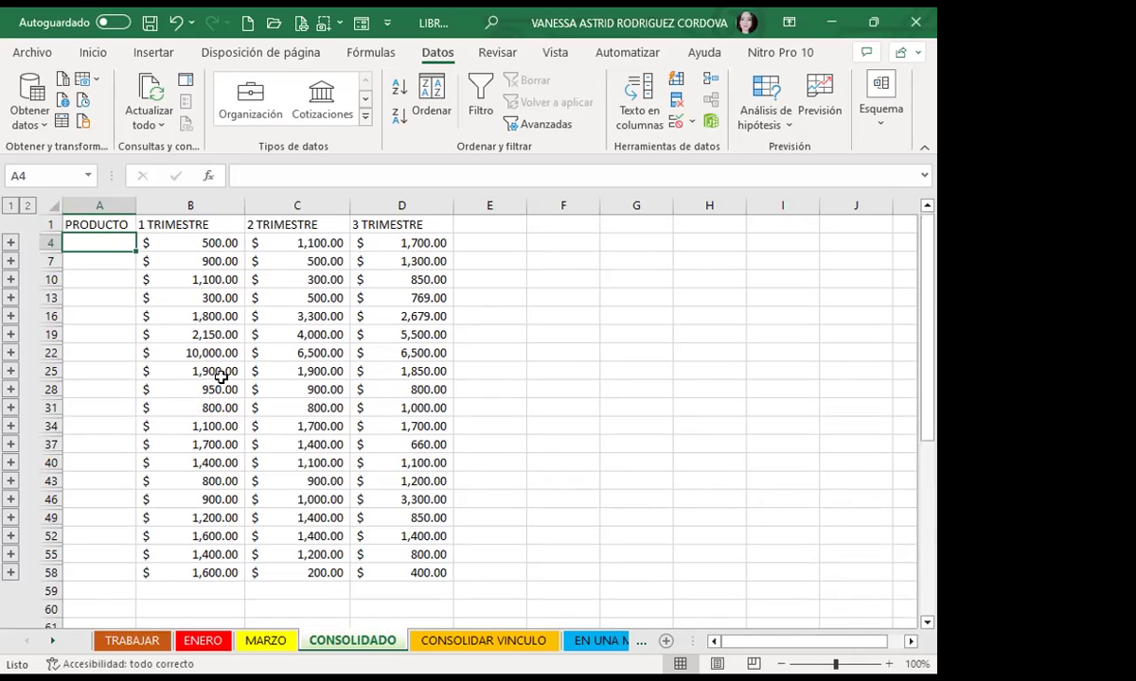
pyautogui.click(175, 243)
pyautogui.click(289, 244)
pyautogui.click(409, 243)
pyautogui.click(194, 243)
pyautogui.click(288, 242)
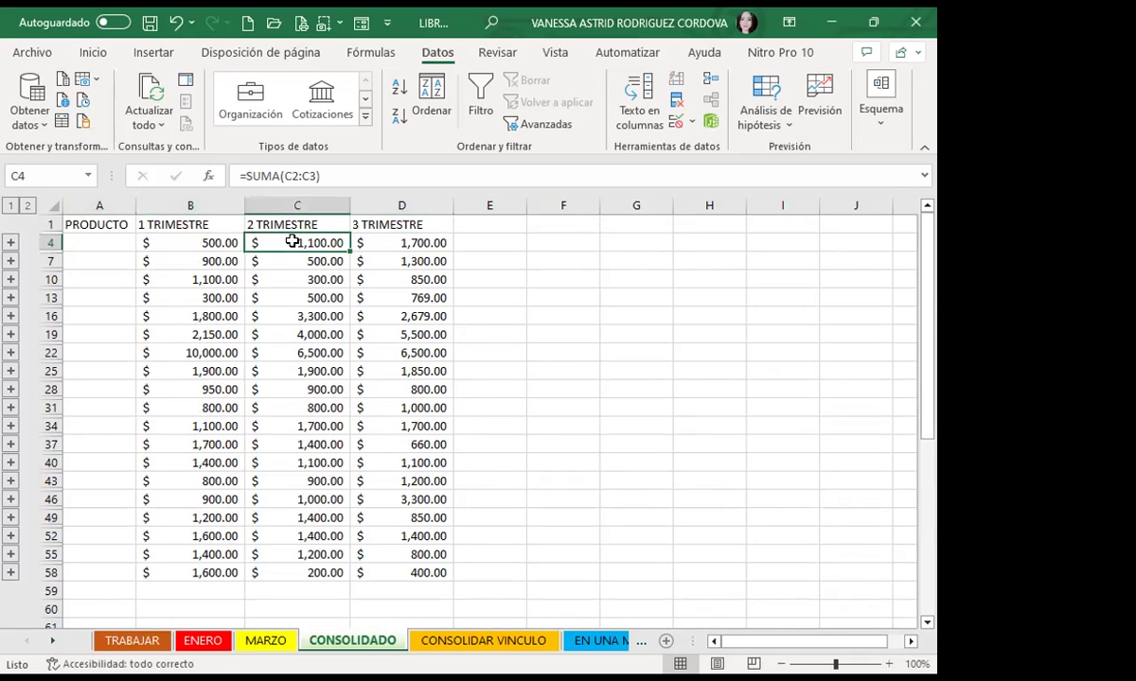
pyautogui.click(388, 242)
pyautogui.click(218, 244)
pyautogui.click(301, 244)
# Review the ENERO and MARZO tables and the CONSOLIDADO B4 sum, then go to EN UNA MISMA HOJA
pyautogui.click(194, 640)
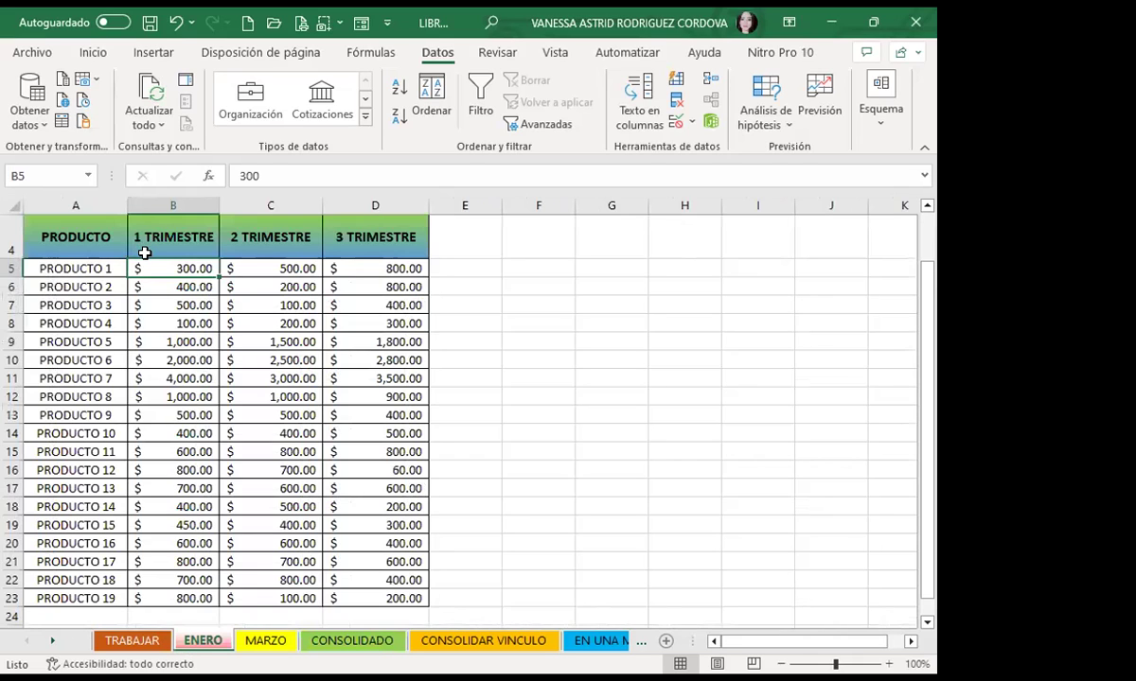
pyautogui.click(262, 639)
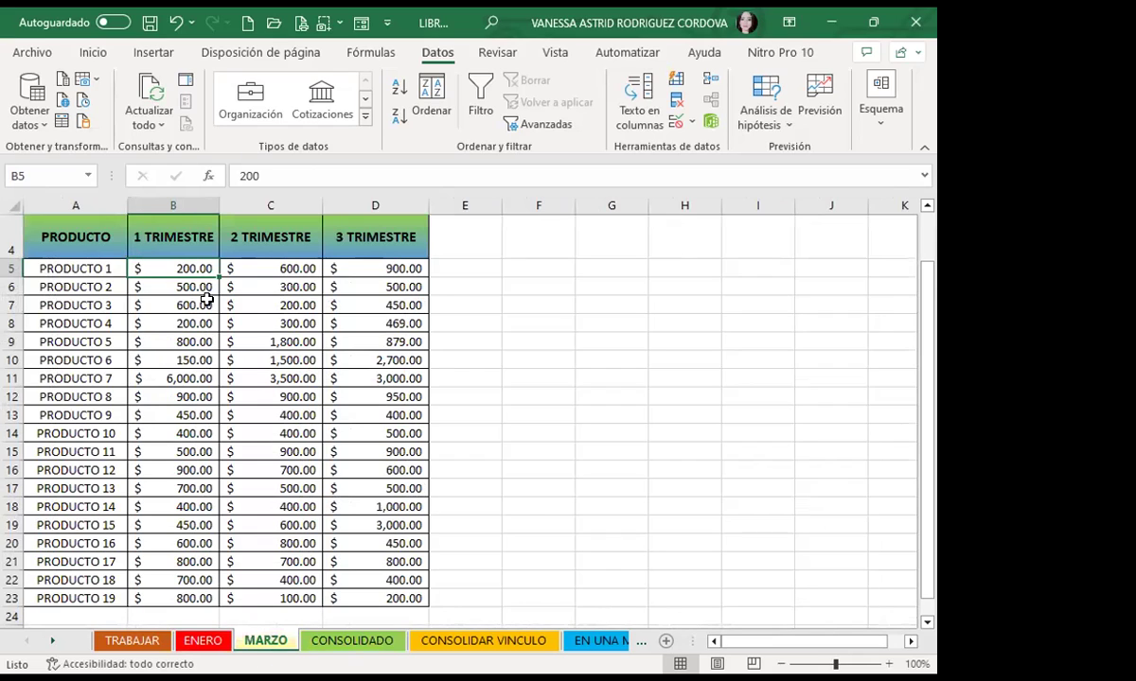
pyautogui.click(350, 640)
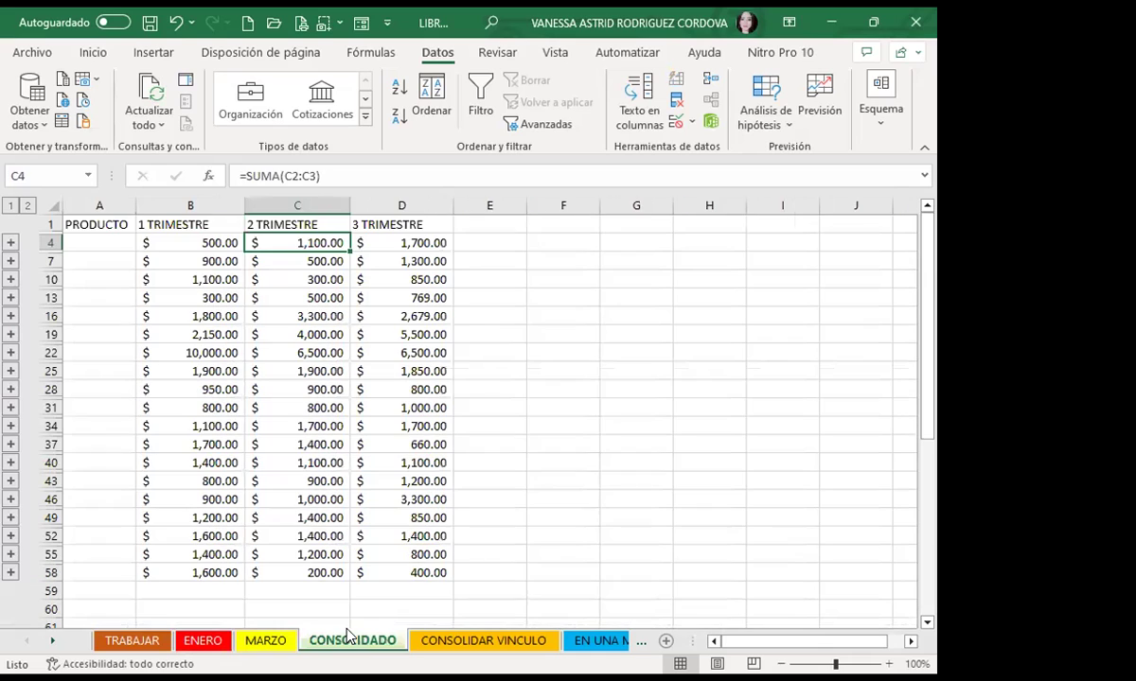
pyautogui.click(175, 246)
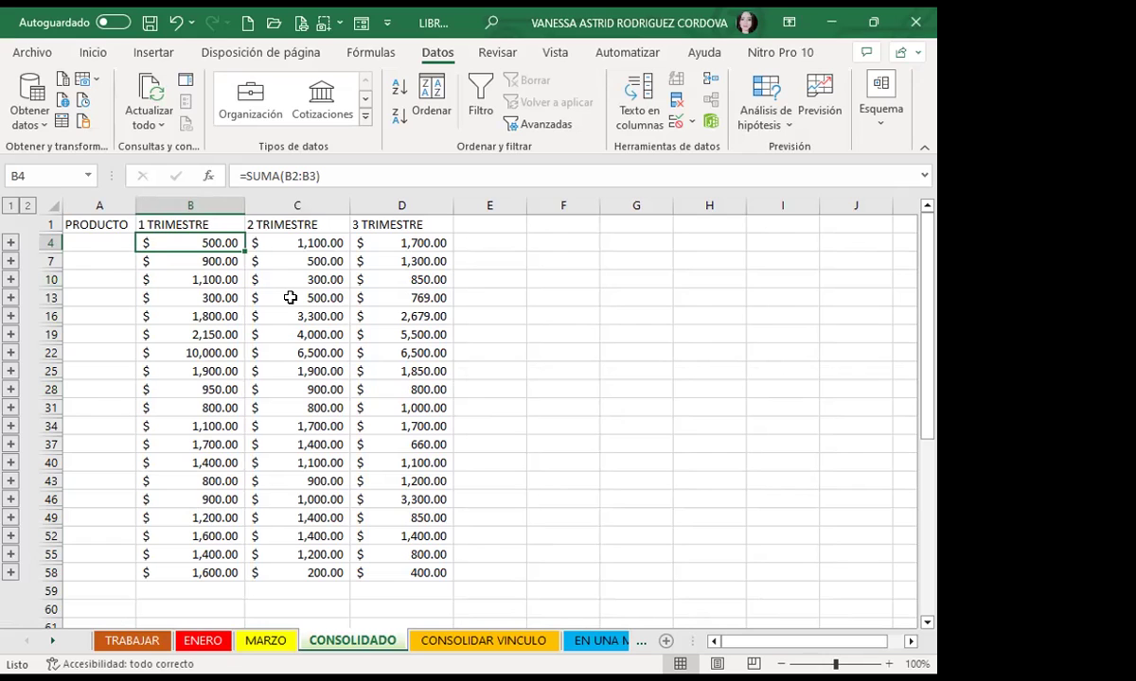
pyautogui.click(597, 643)
# Check the values in D6, F7 and D7 and look at the empty cells below the tables
pyautogui.click(367, 316)
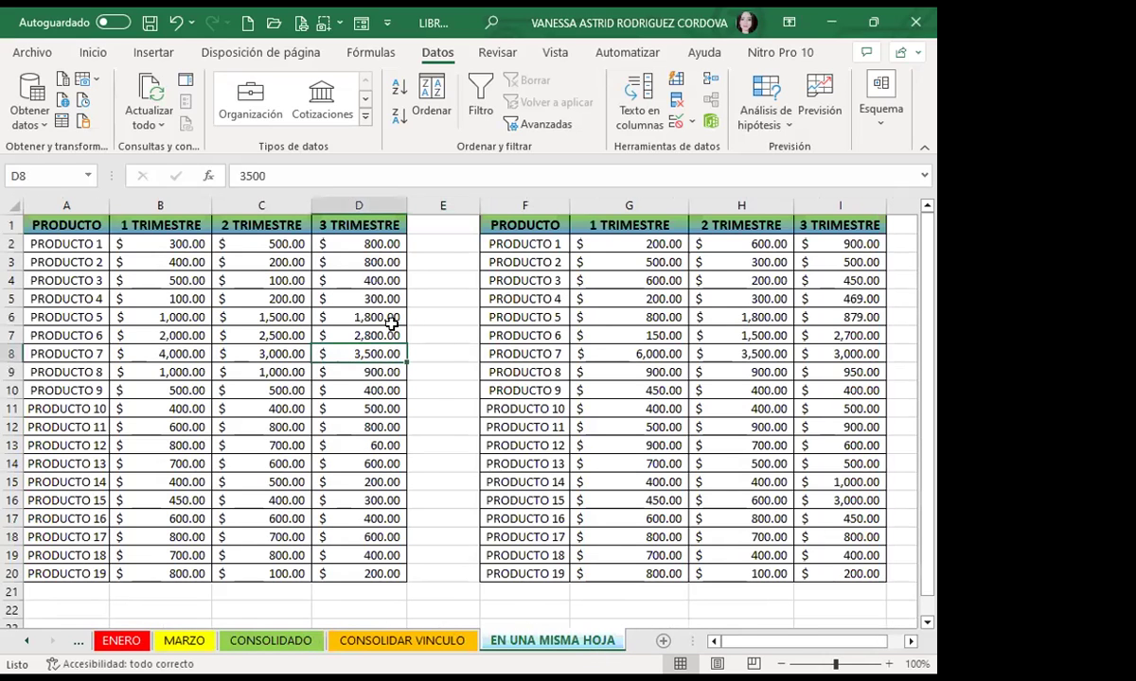
pyautogui.click(510, 333)
pyautogui.click(343, 331)
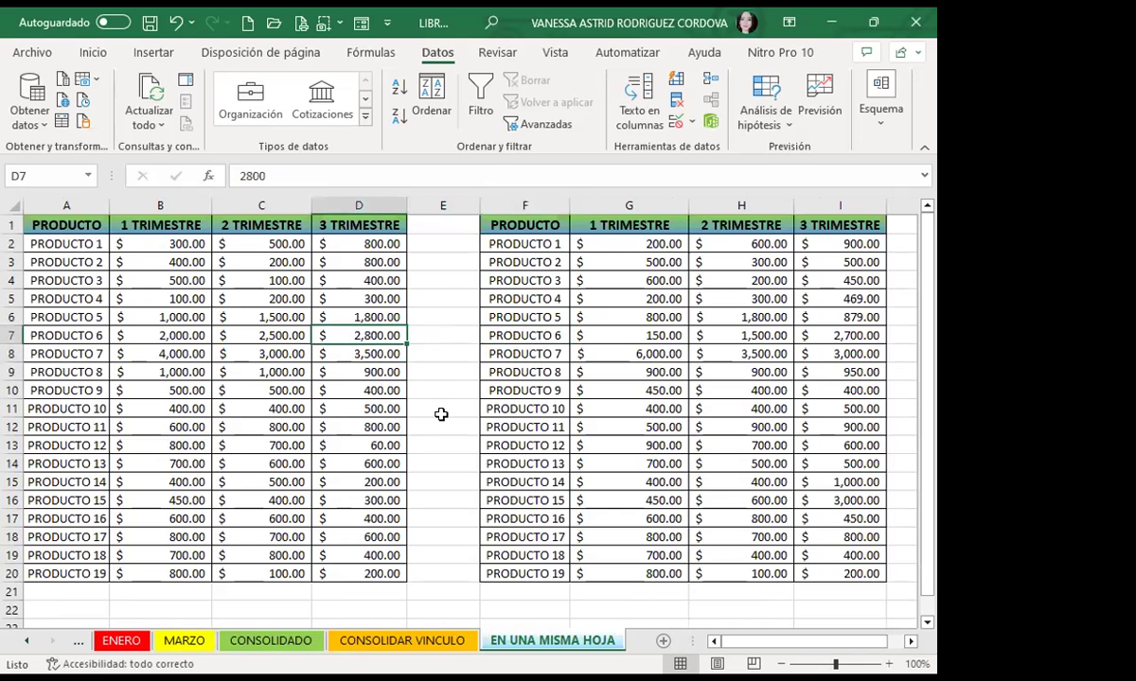
pyautogui.scroll(-1, 436, 416)
pyautogui.scroll(-4, 436, 421)
pyautogui.click(261, 417)
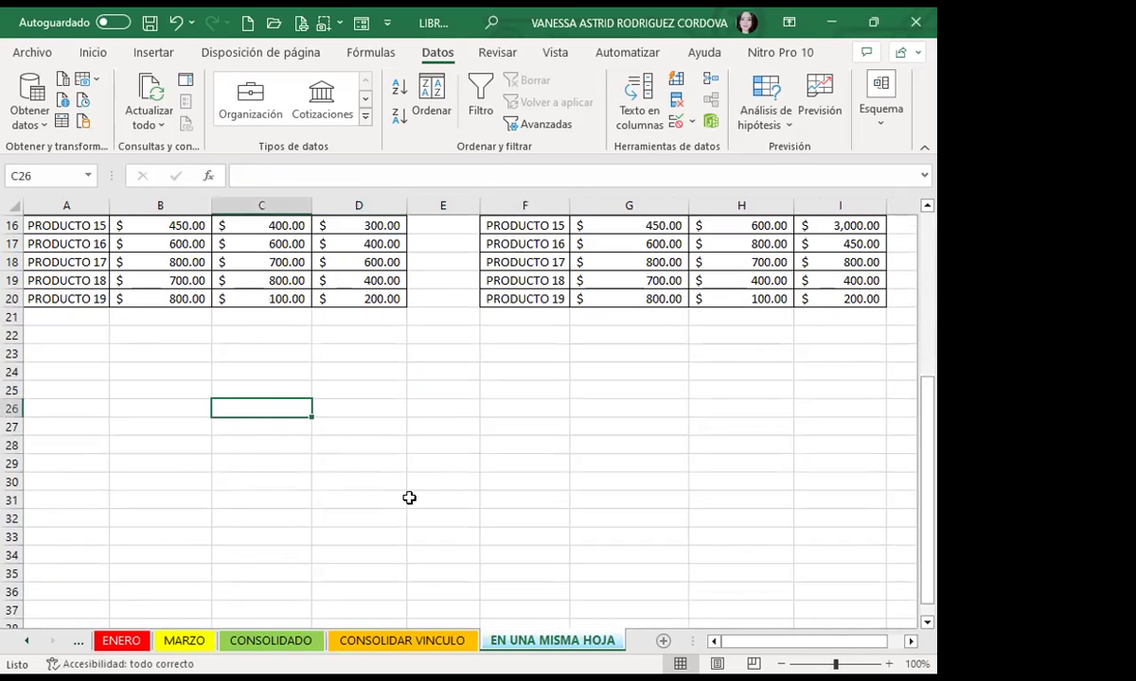
pyautogui.click(378, 481)
# Check right-hand table values such as 450 in G10, then select empty cell C24
pyautogui.scroll(3, 379, 454)
pyautogui.scroll(1, 381, 450)
pyautogui.scroll(3, 382, 450)
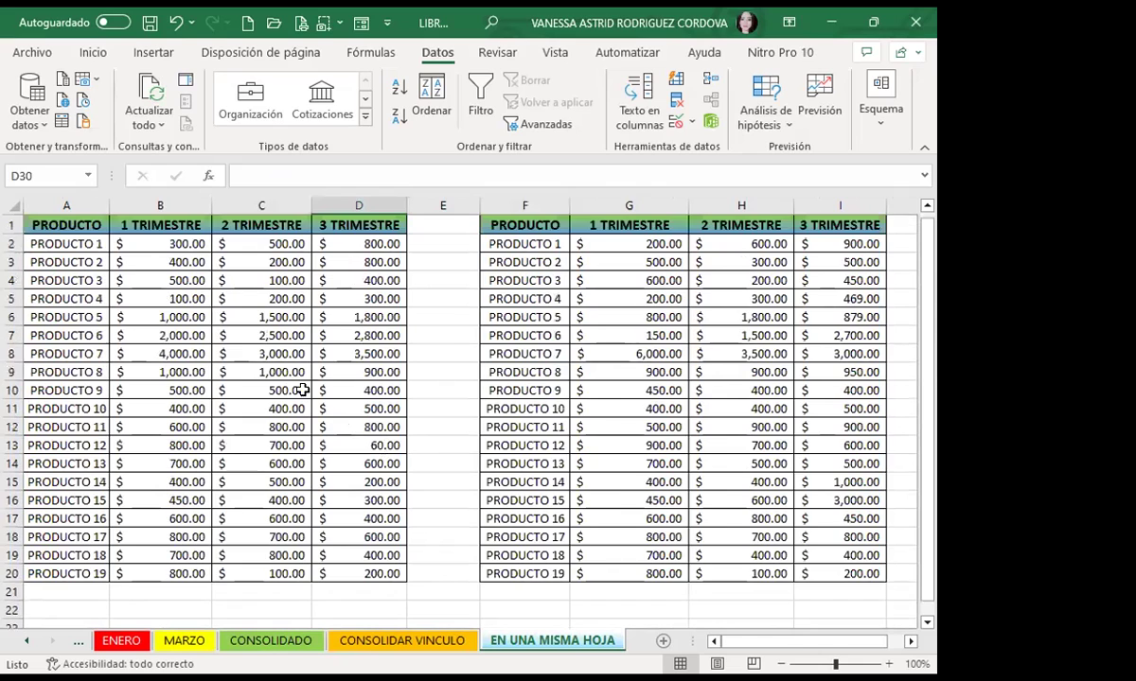
pyautogui.click(279, 369)
pyautogui.click(627, 390)
pyautogui.scroll(-4, 334, 396)
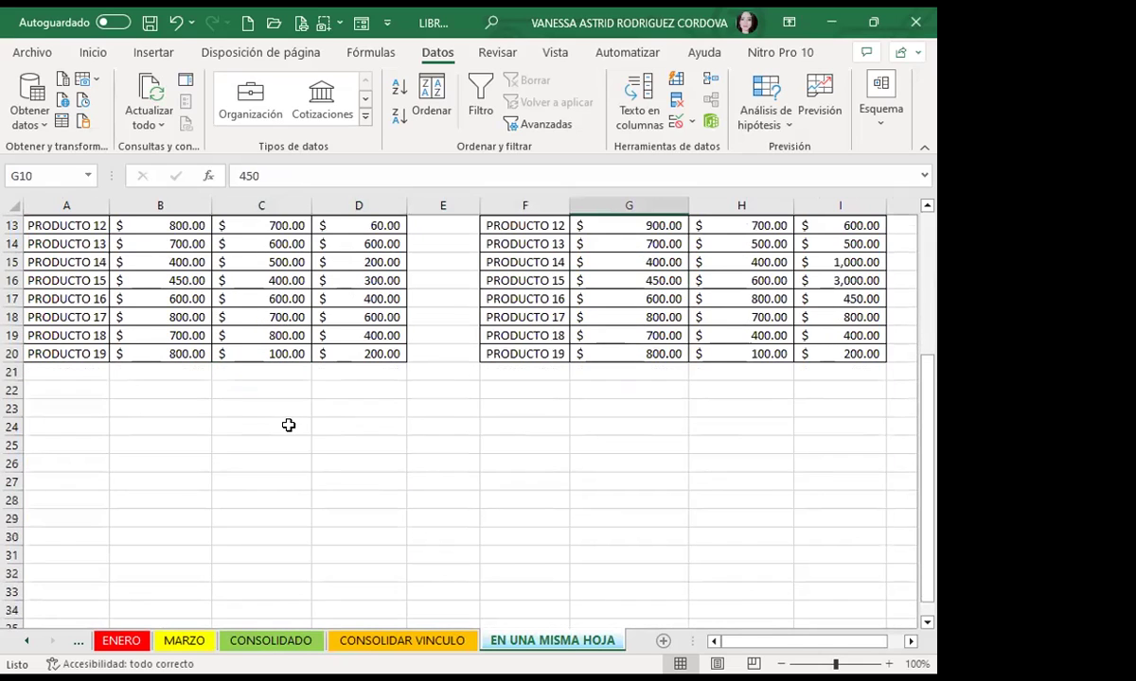
pyautogui.click(282, 421)
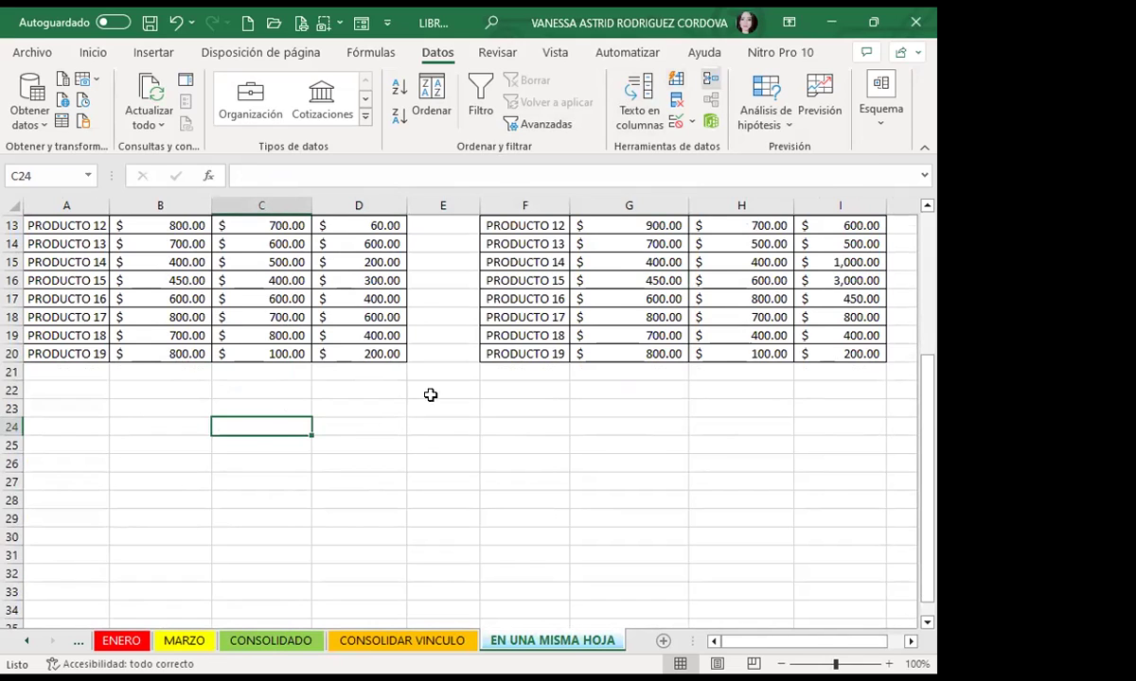
# Delete both old references including F1:I20, keep Suma, and tick Crear vínculos con los datos de origen
pyautogui.click(634, 234)
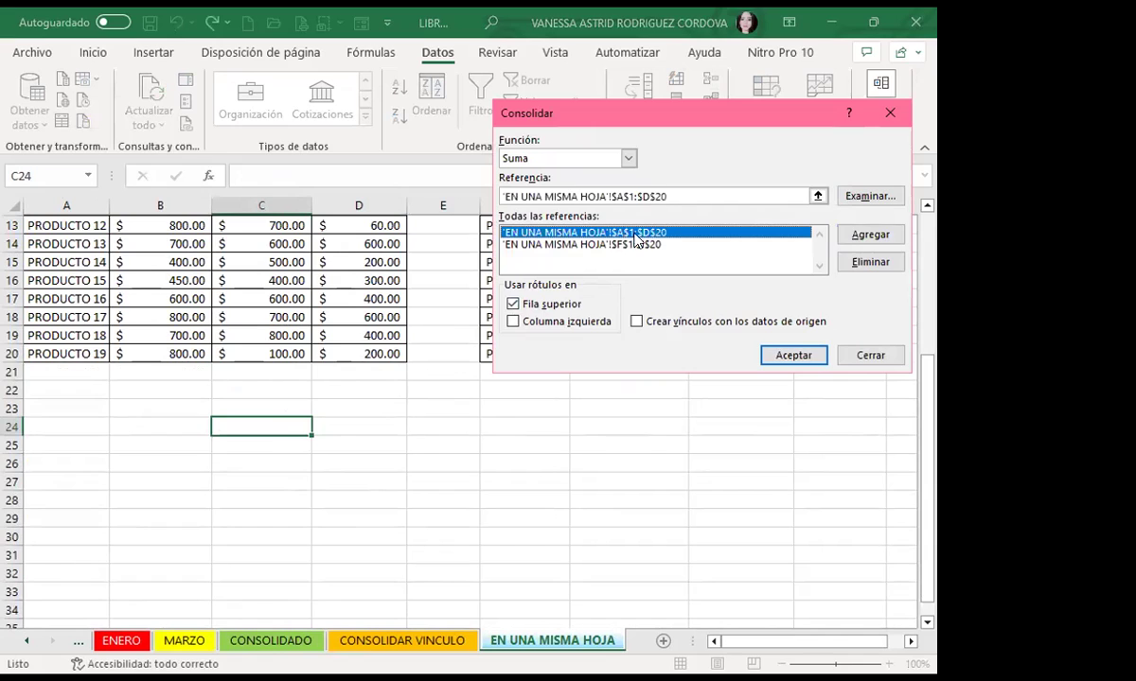
pyautogui.click(866, 263)
pyautogui.click(606, 234)
pyautogui.click(866, 262)
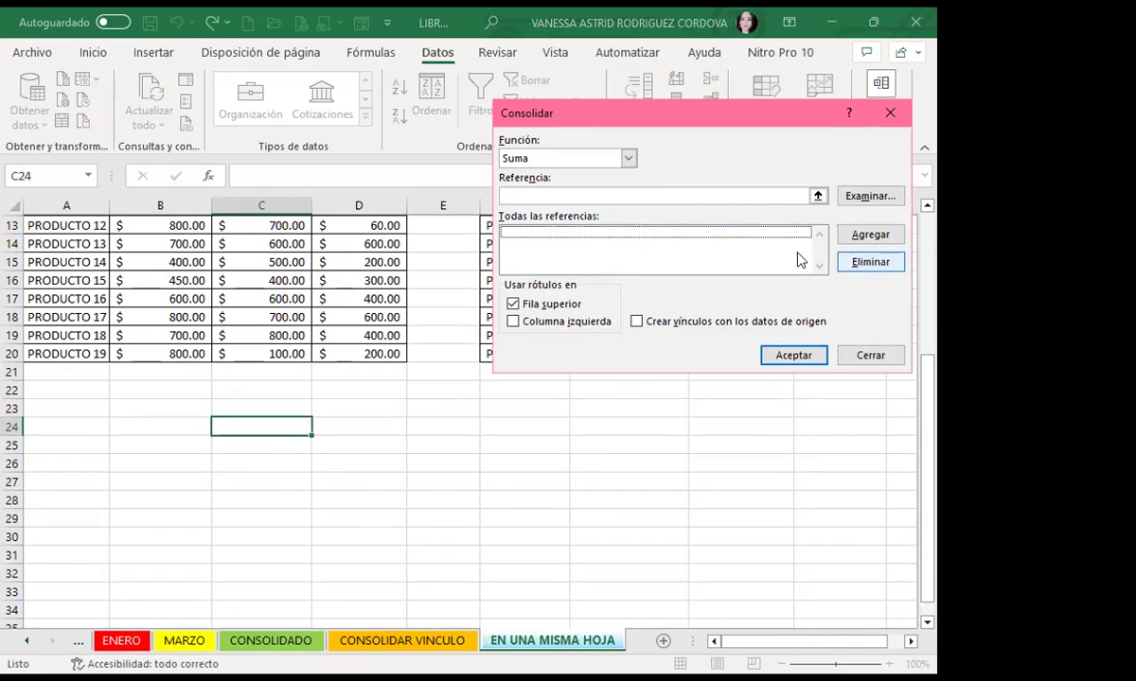
pyautogui.click(545, 161)
pyautogui.click(520, 172)
pyautogui.click(658, 323)
pyautogui.click(506, 234)
# Add the left table range A1:D21 as a consolidation source
pyautogui.click(531, 197)
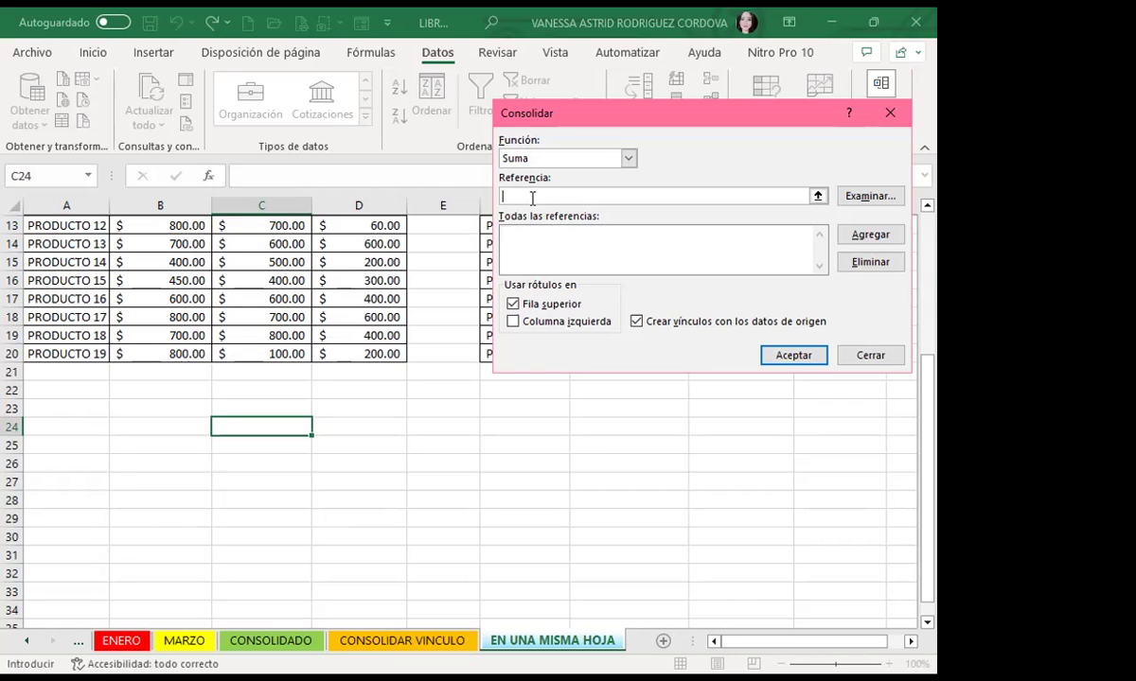
pyautogui.scroll(4, 186, 299)
pyautogui.click(73, 224)
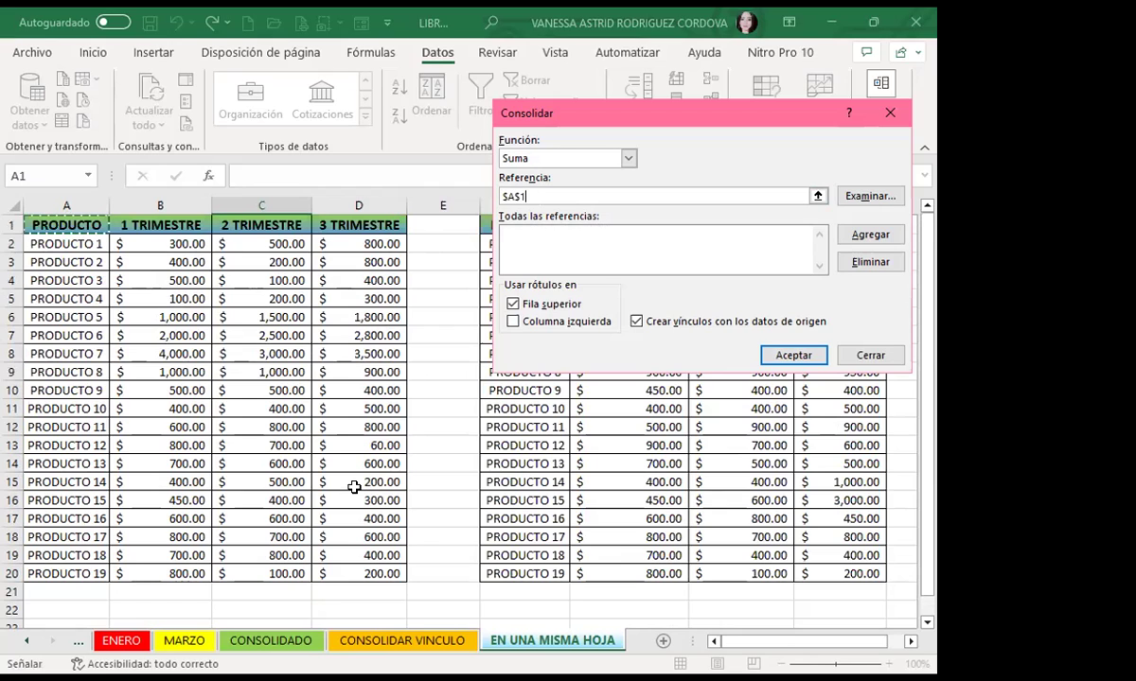
pyautogui.keyDown('shift'); pyautogui.click(359, 592); pyautogui.keyUp('shift')
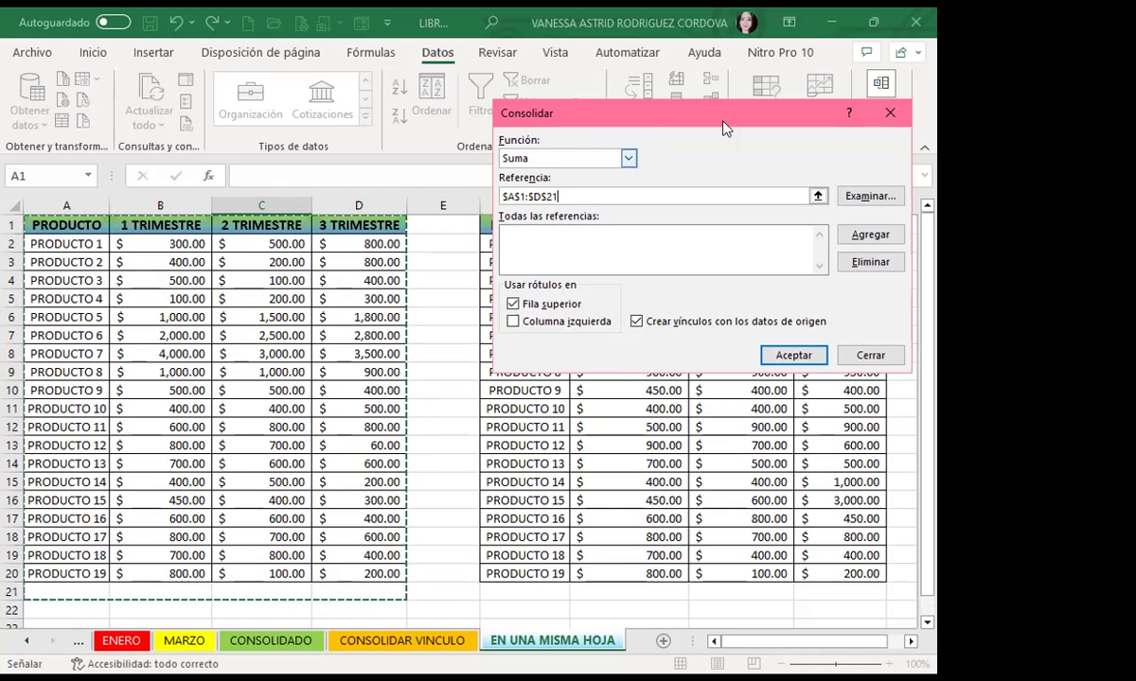
pyautogui.click(868, 236)
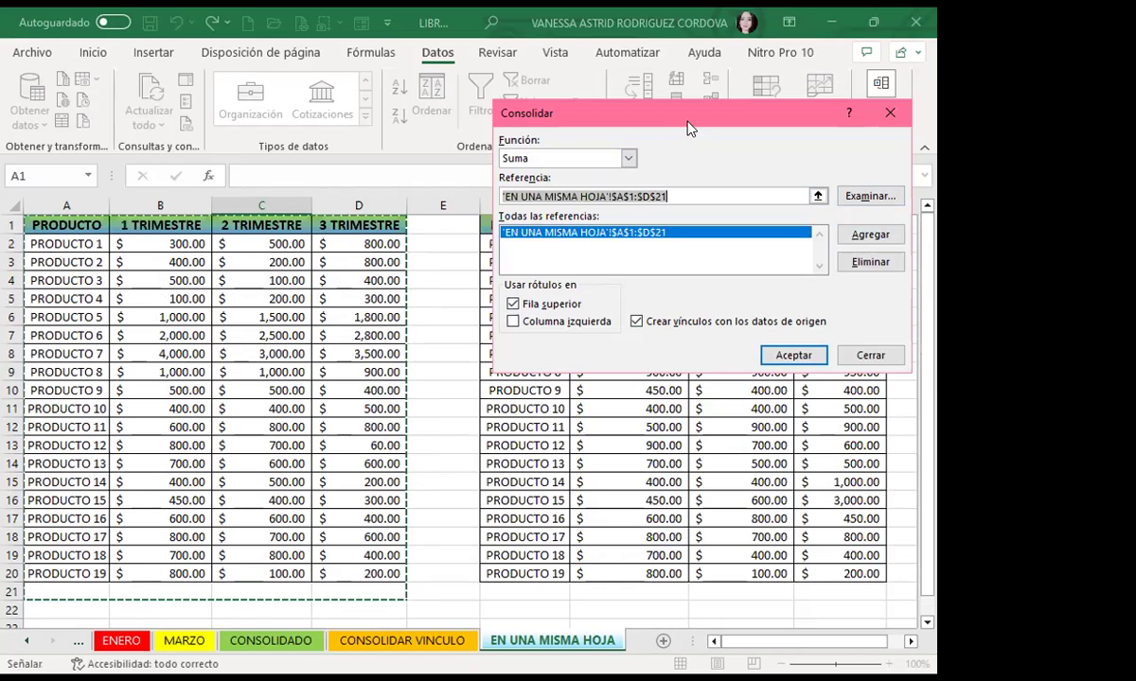
# Add F1:I20 as the second source and run the linked consolidation
pyautogui.moveTo(690, 128); pyautogui.dragTo(227, 154)
pyautogui.click(496, 220)
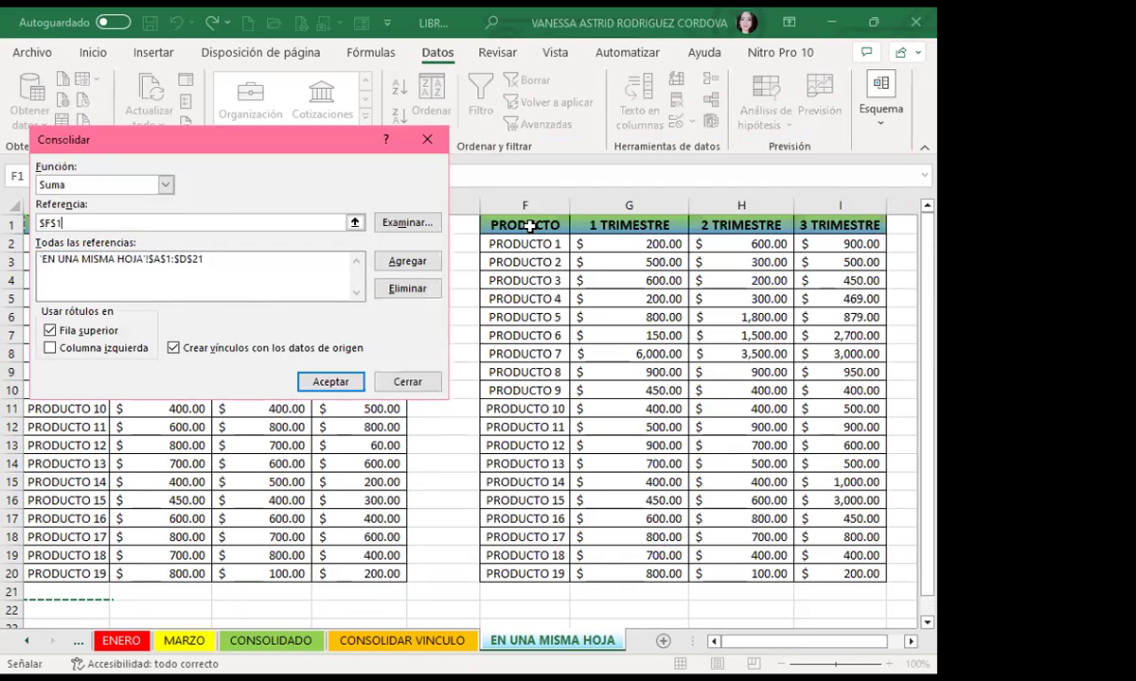
pyautogui.hotkey('ctrl', 'shift', 'Right')
pyautogui.hotkey('ctrl', 'shift', 'Down')
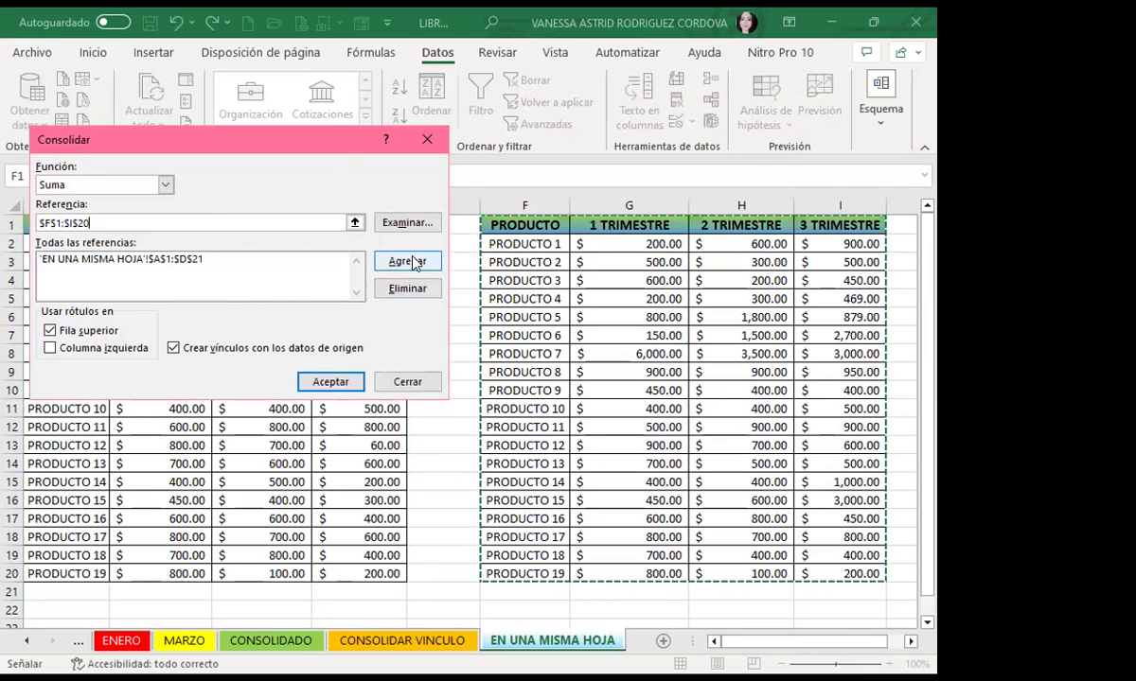
pyautogui.click(412, 263)
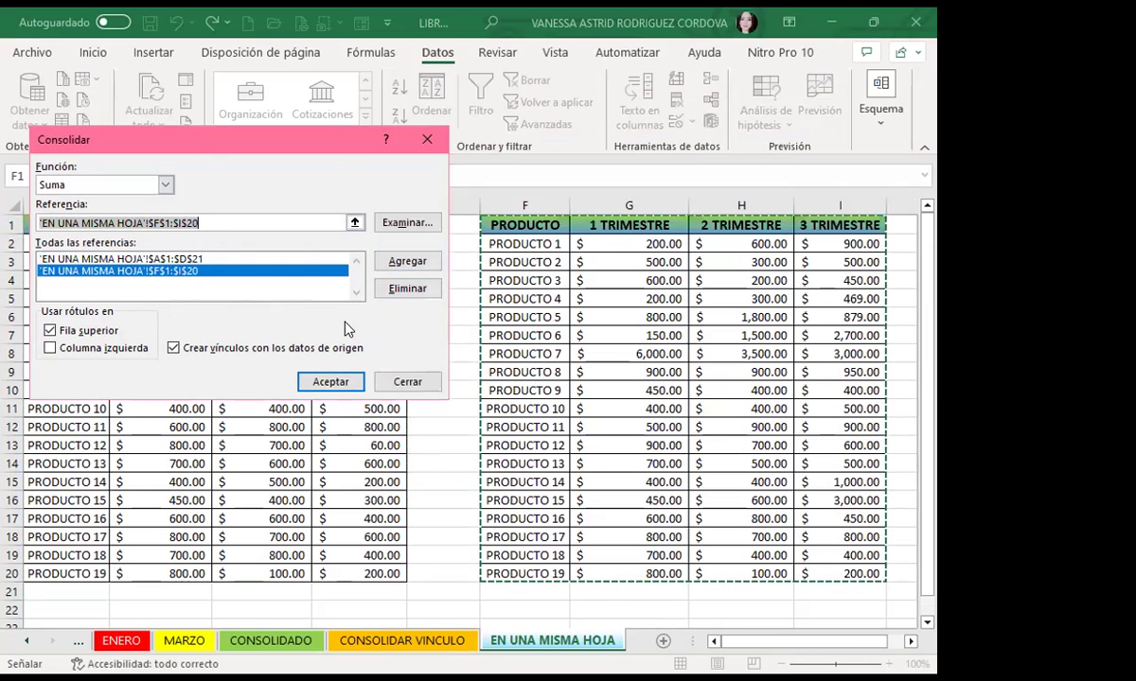
pyautogui.click(336, 383)
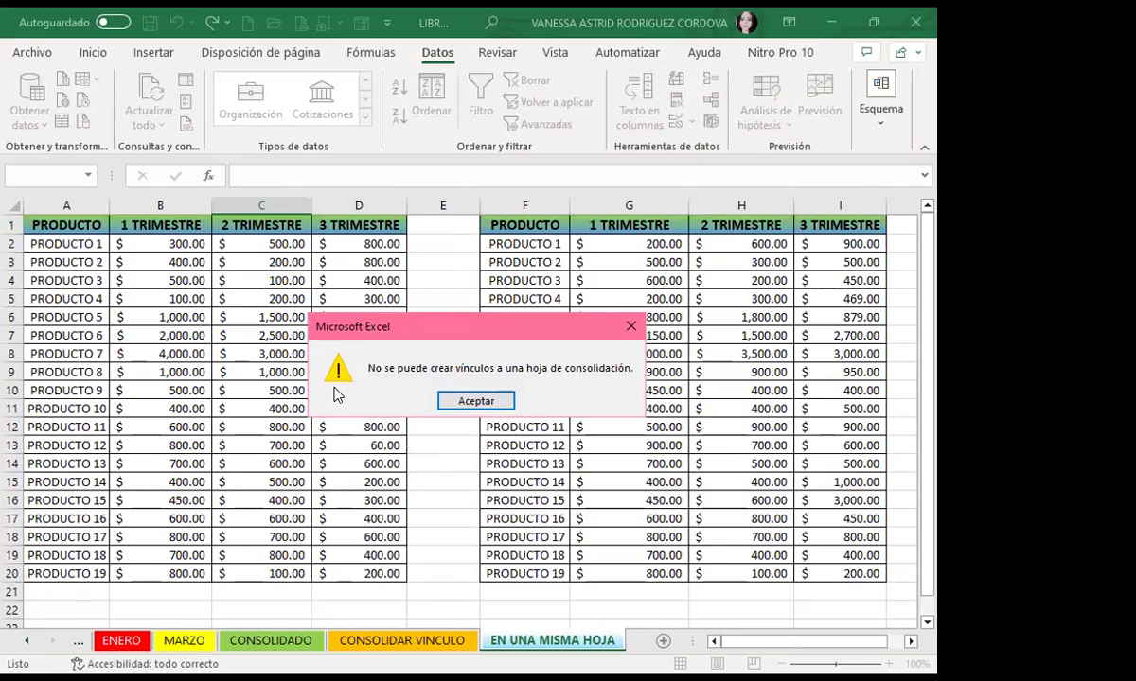
# Dismiss the cannot-link warning and select cell A24 as the output location
pyautogui.click(474, 402)
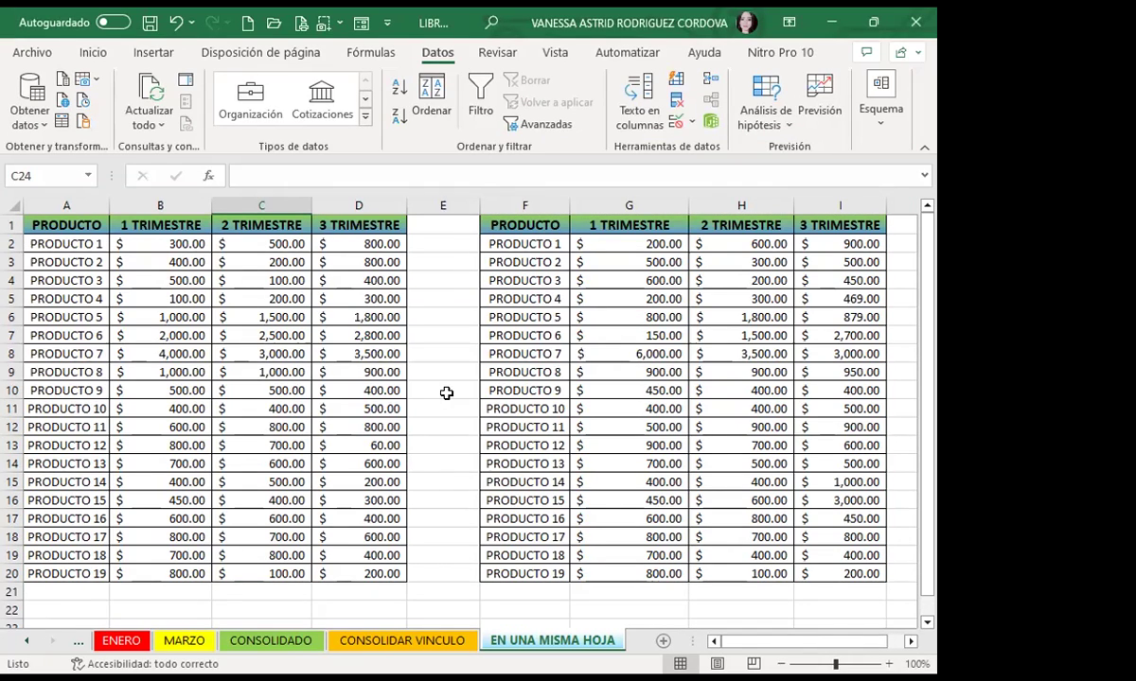
pyautogui.scroll(-4, 445, 393)
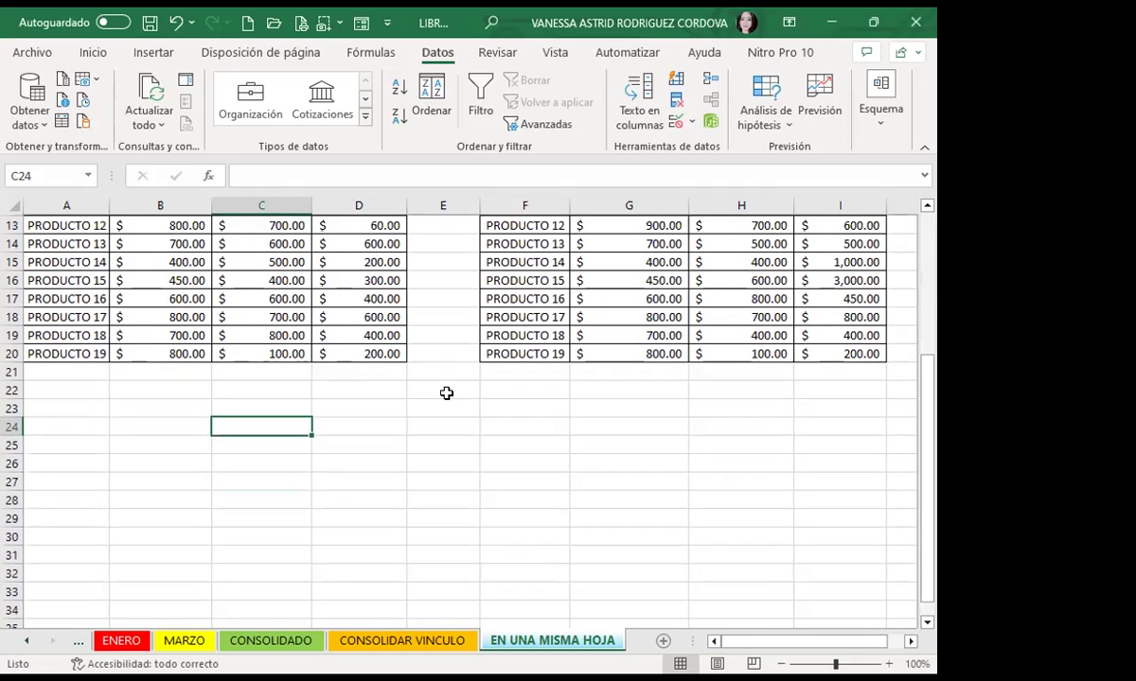
pyautogui.click(46, 426)
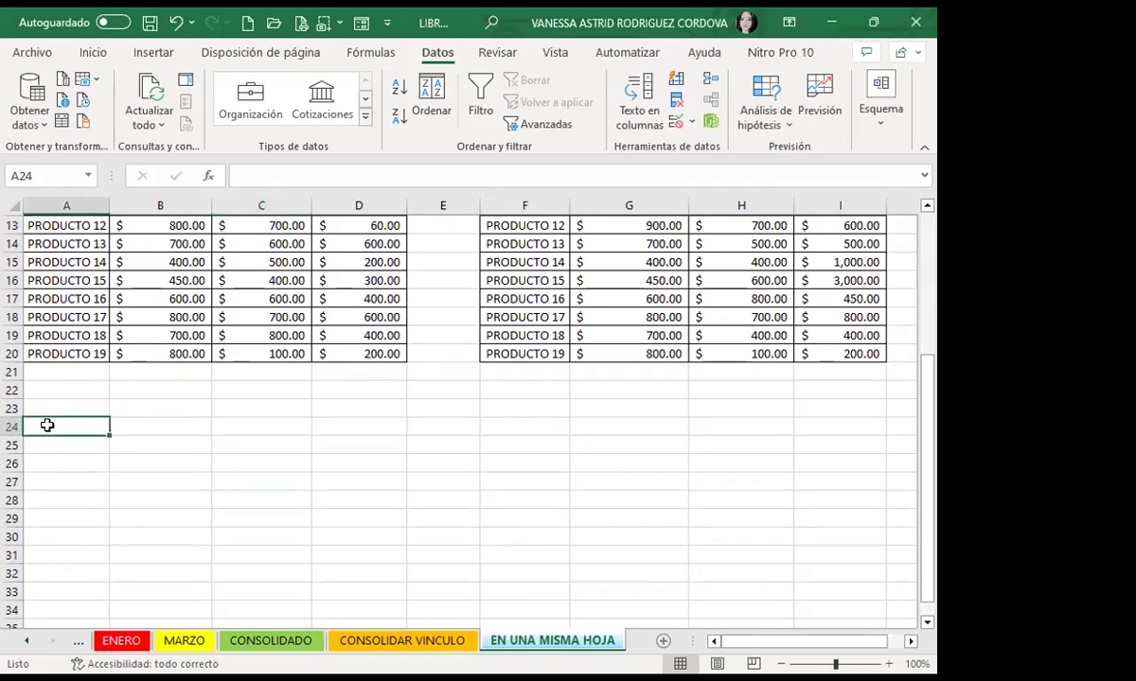
pyautogui.scroll(4, 202, 374)
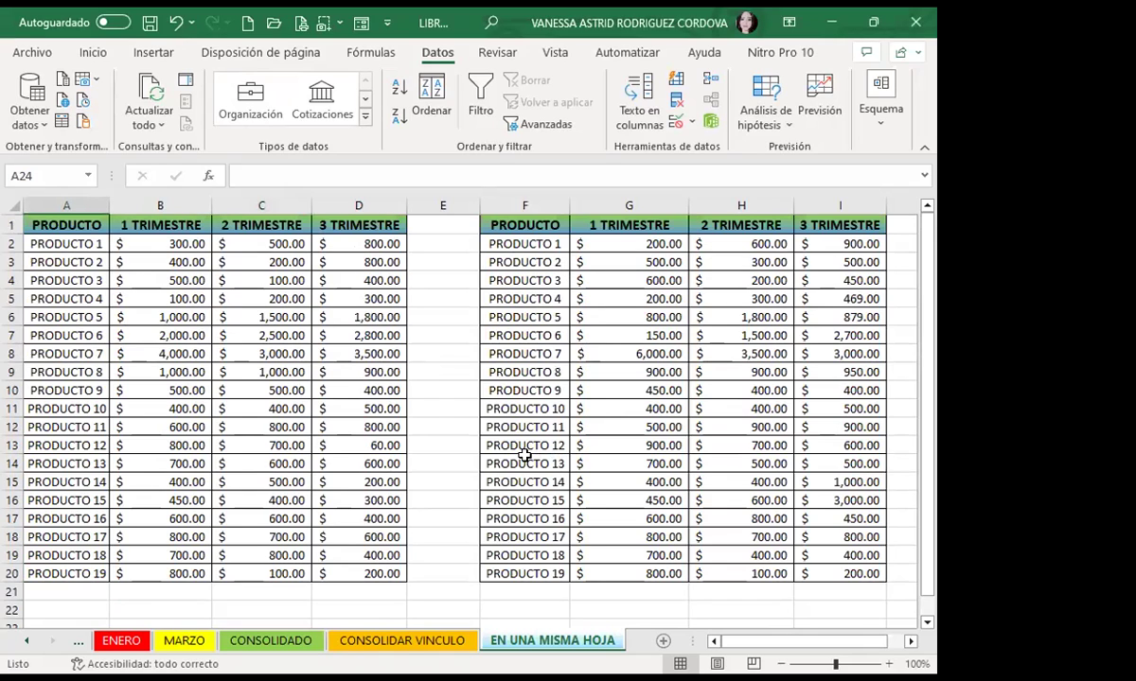
pyautogui.scroll(-4, 393, 384)
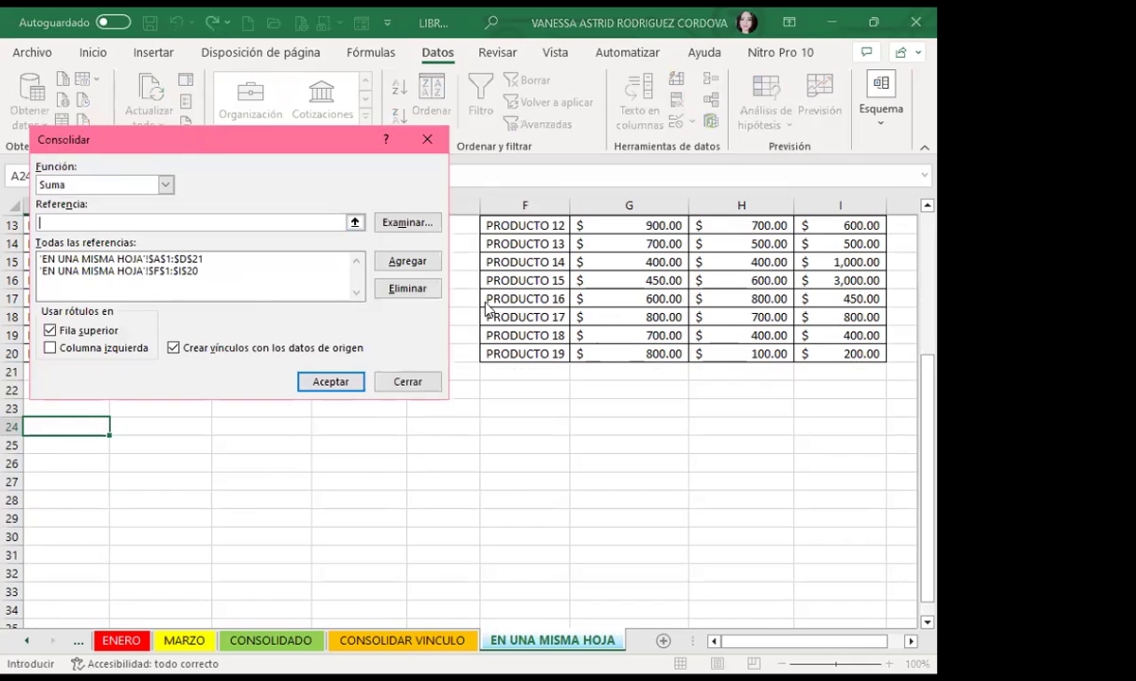
# Remove both source ranges, turn off linking, and enable left-column labels
pyautogui.click(359, 273)
pyautogui.click(632, 322)
pyautogui.click(348, 293)
pyautogui.click(630, 323)
pyautogui.click(398, 382)
pyautogui.moveTo(376, 185); pyautogui.dragTo(502, 232)
pyautogui.click(403, 430)
# Enter $A$1:$D$20 and add it as the first source range
pyautogui.click(396, 303)
pyautogui.scroll(2, 145, 297)
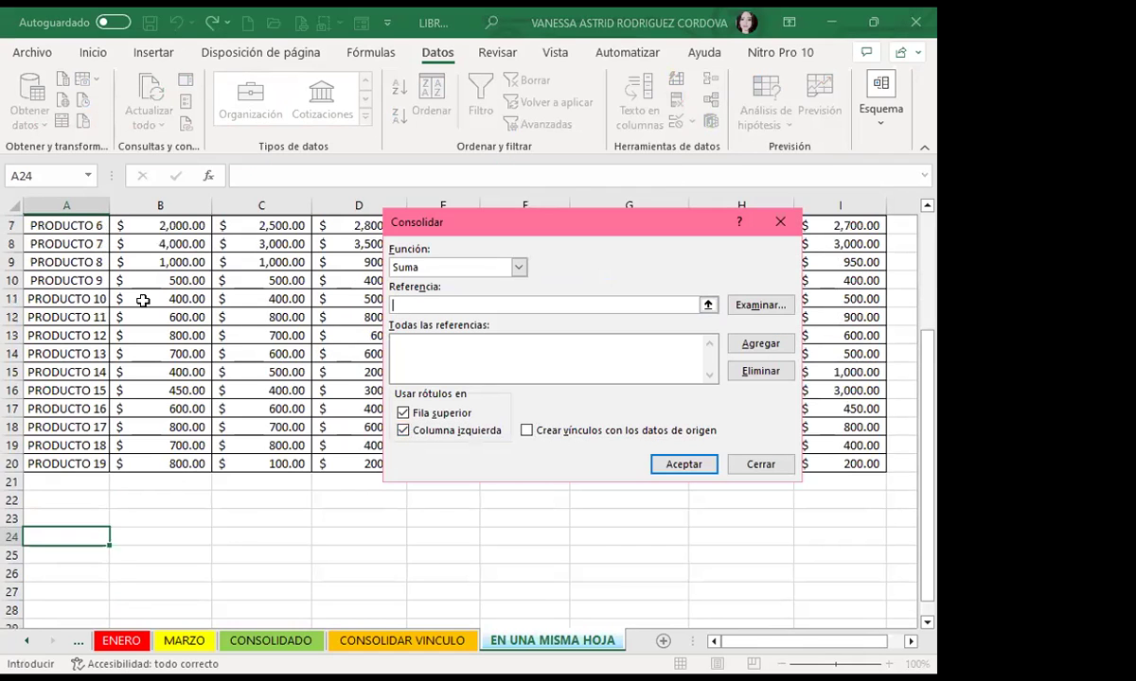
pyautogui.scroll(2, 127, 297)
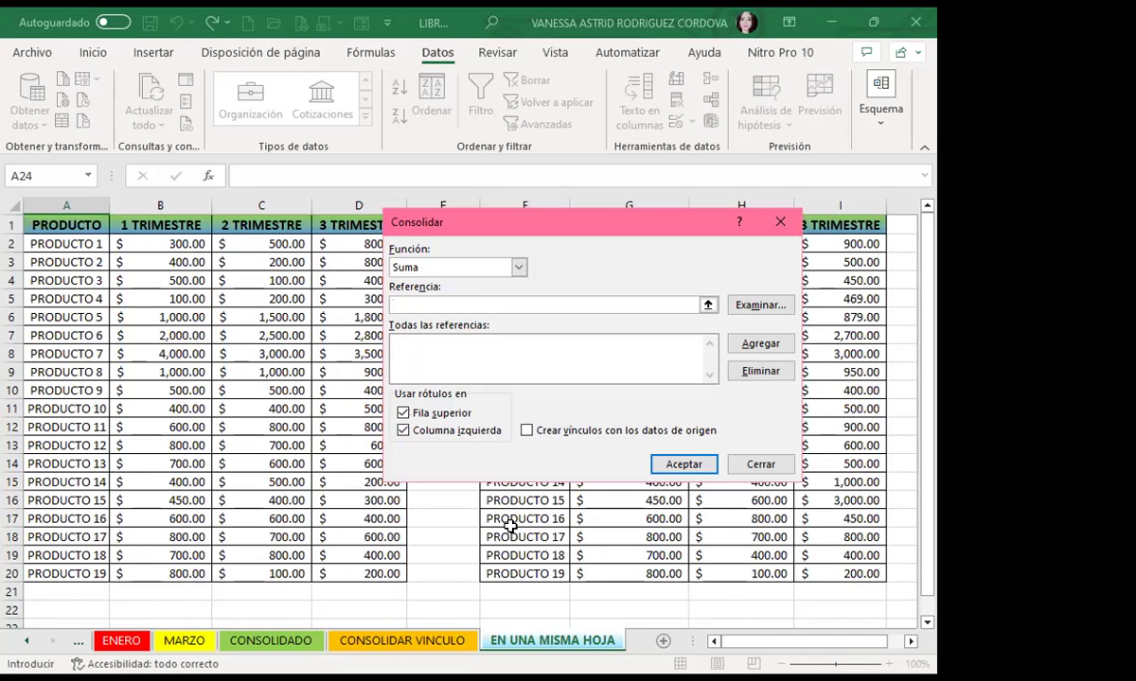
pyautogui.click(410, 302)
pyautogui.write('$A$1')
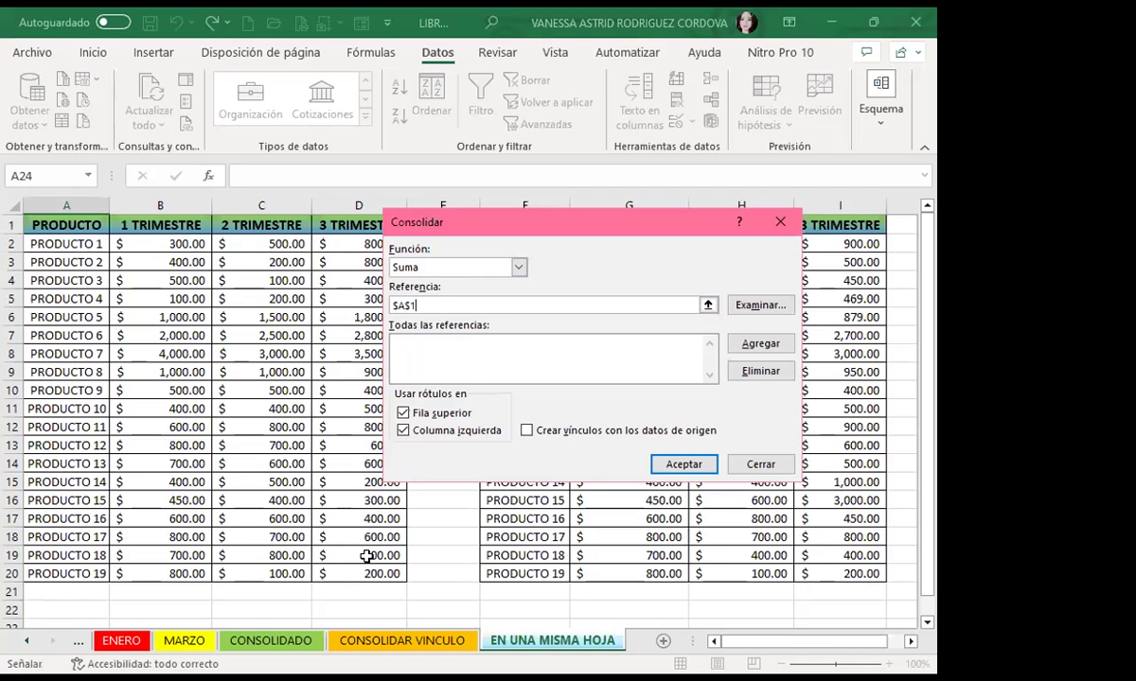
pyautogui.write(':$D$20')
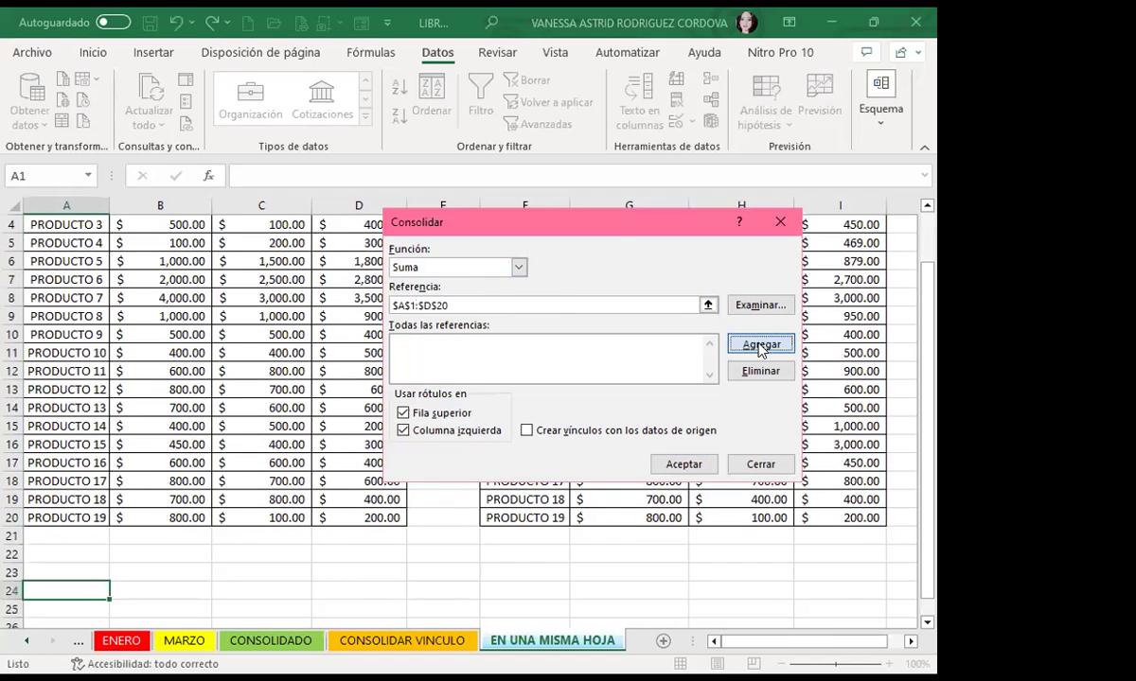
pyautogui.click(760, 344)
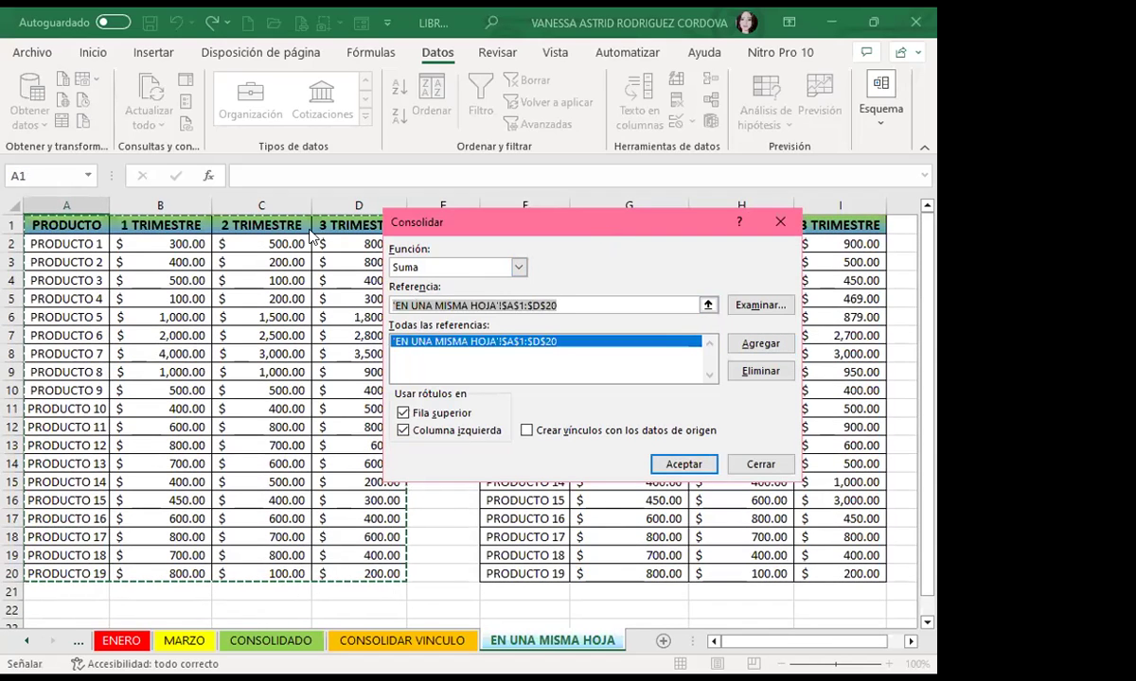
# Select F1:I20 as the second source and confirm the consolidation
pyautogui.moveTo(597, 231); pyautogui.dragTo(244, 226)
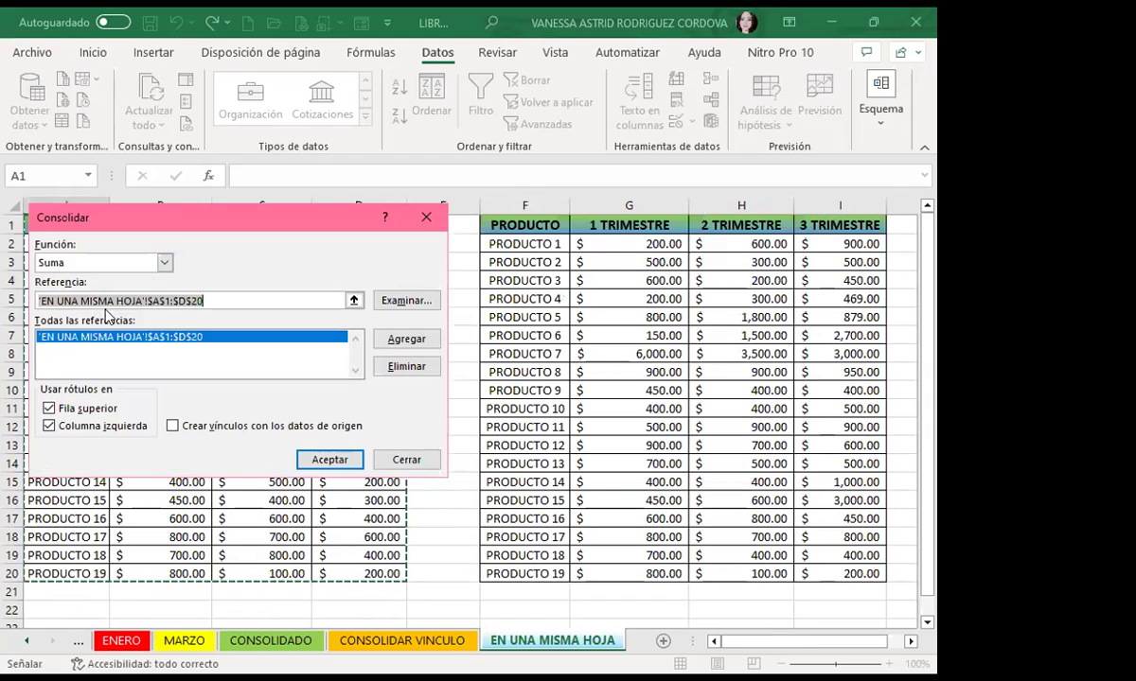
pyautogui.tripleClick(250, 301)
pyautogui.press('BackSpace')
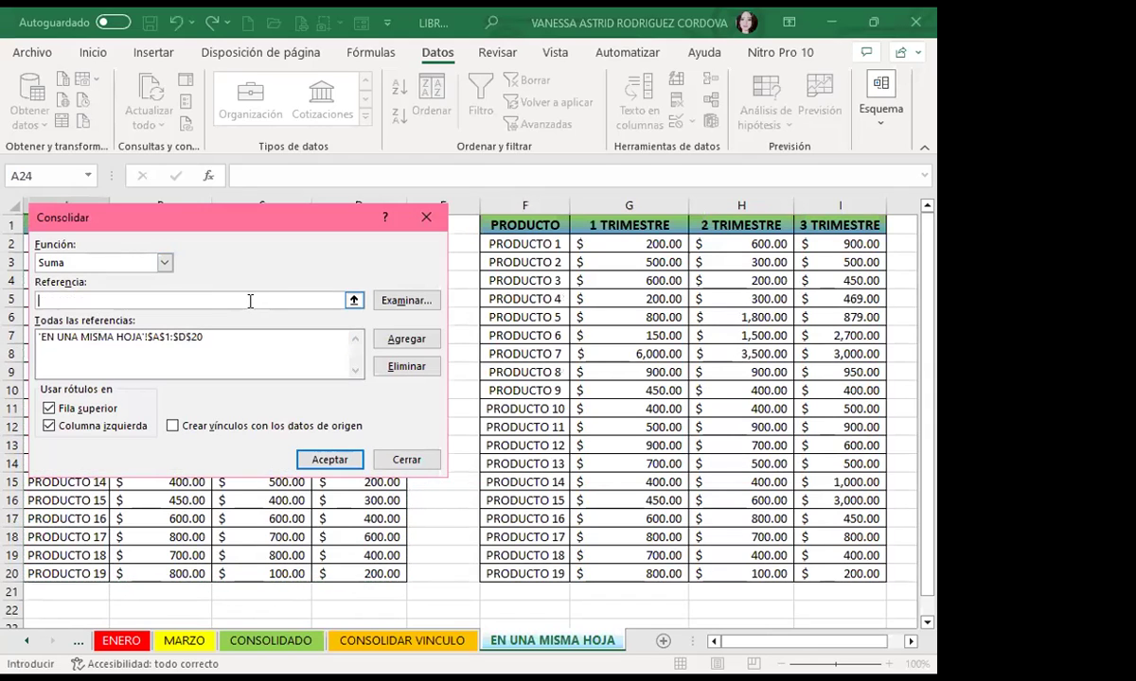
pyautogui.click(526, 227)
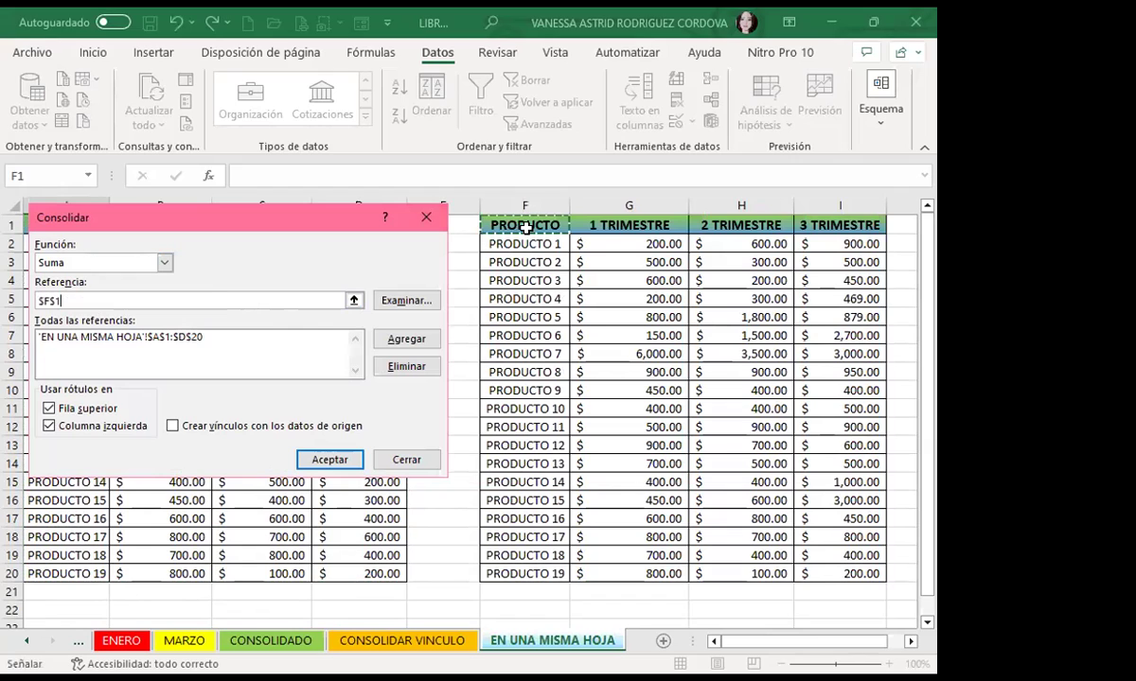
pyautogui.moveTo(526, 228); pyautogui.dragTo(851, 573)
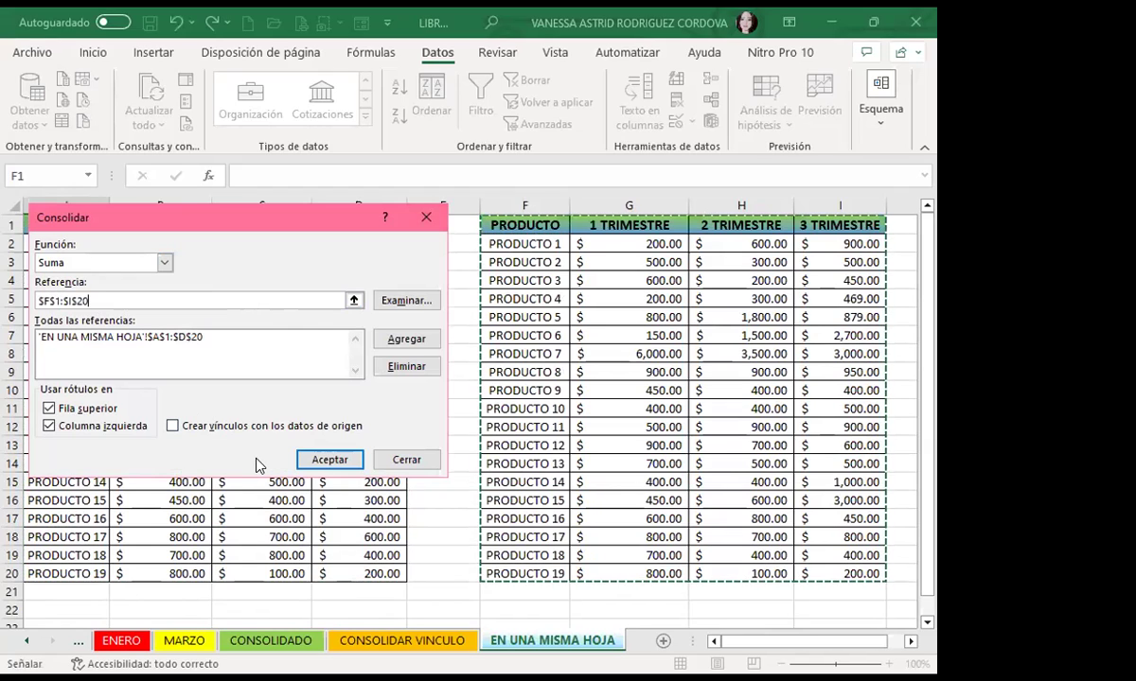
pyautogui.click(328, 461)
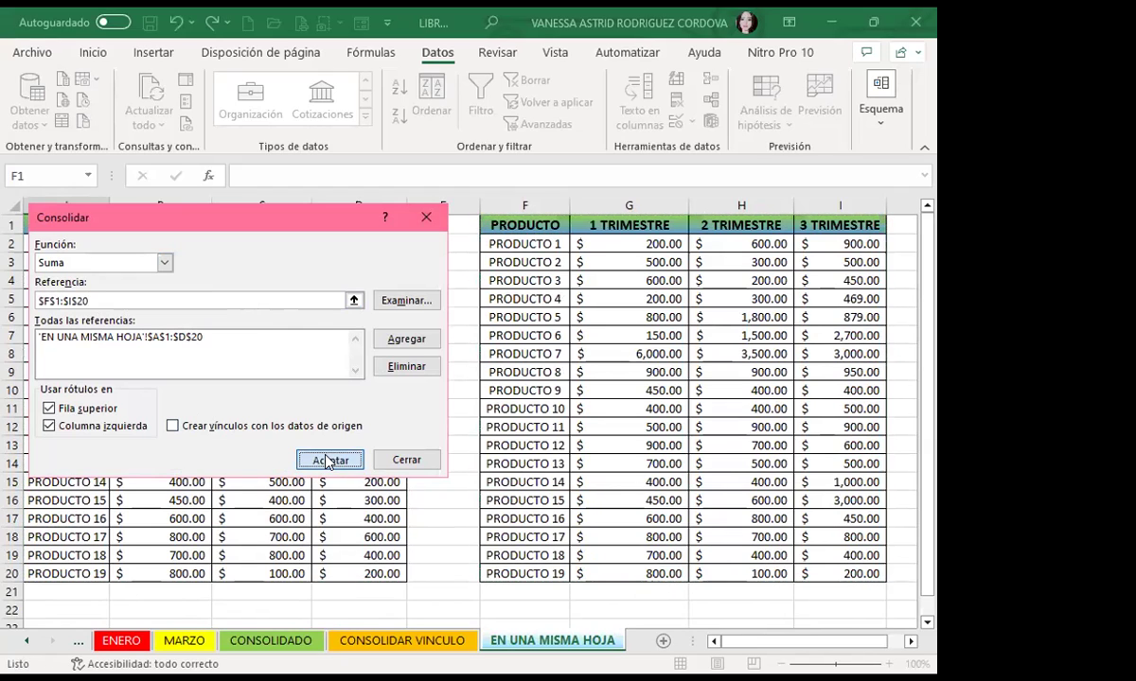
pyautogui.scroll(-3, 90, 435)
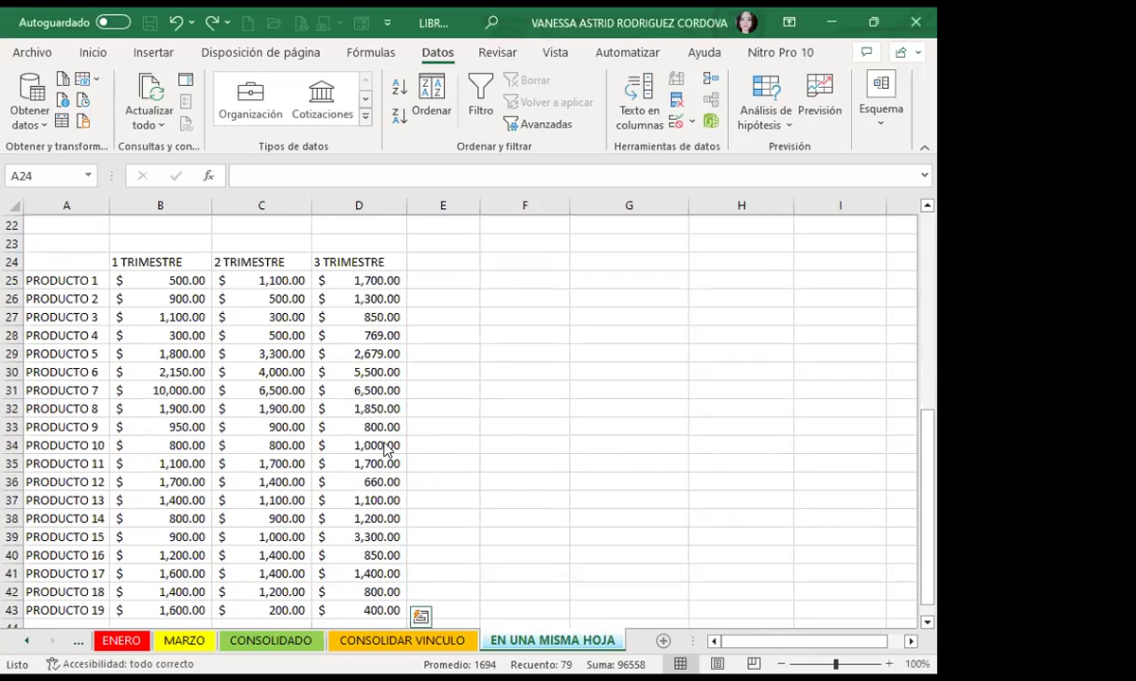
pyautogui.moveTo(233, 284); pyautogui.dragTo(233, 298)
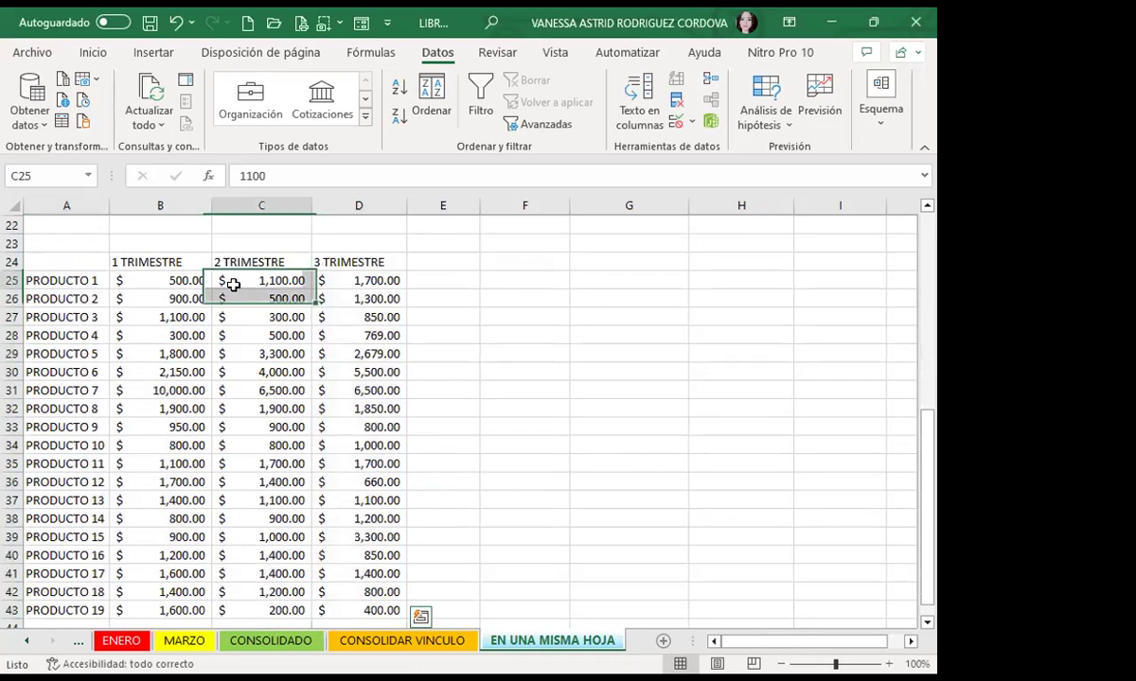
pyautogui.scroll(-3, 363, 464)
pyautogui.scroll(4, 439, 451)
pyautogui.scroll(6, 405, 430)
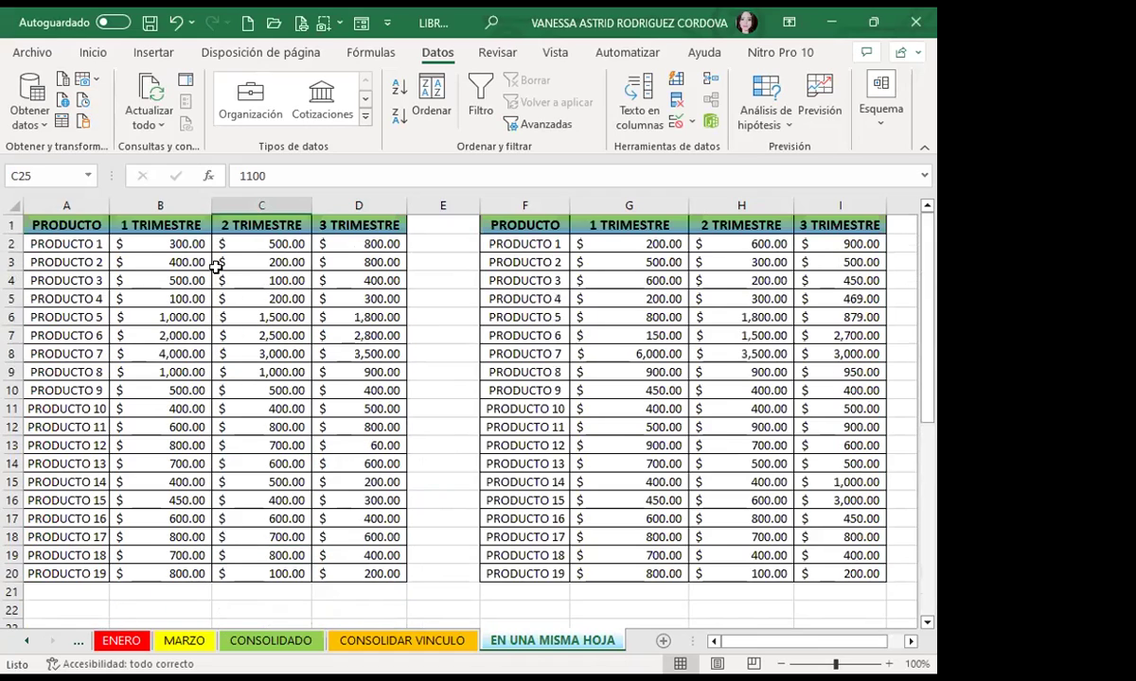
pyautogui.click(178, 239)
pyautogui.click(578, 241)
pyautogui.scroll(-4, 210, 484)
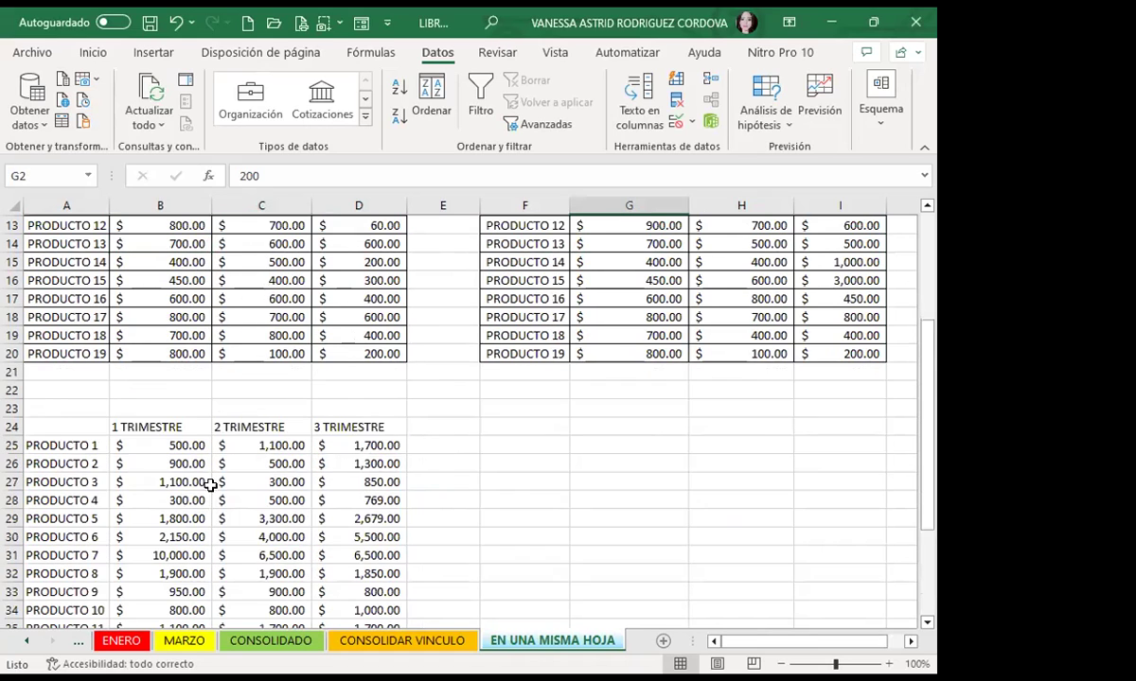
pyautogui.scroll(-2, 190, 445)
pyautogui.click(156, 332)
pyautogui.scroll(4, 159, 312)
pyautogui.scroll(2, 155, 293)
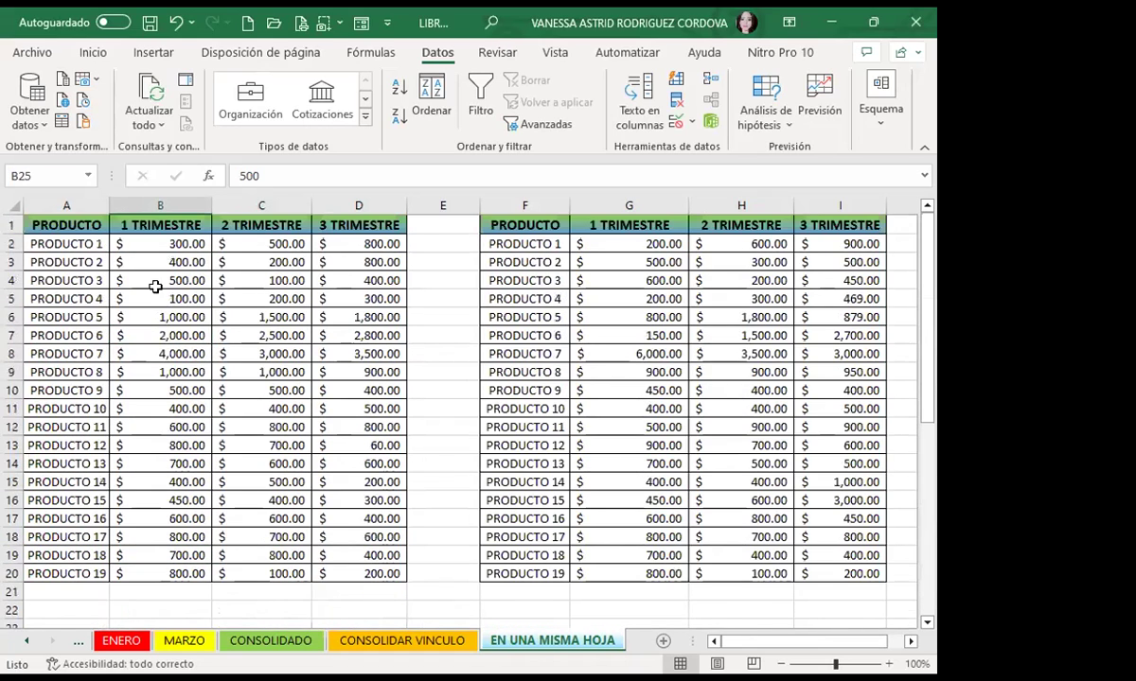
pyautogui.click(184, 248)
pyautogui.click(568, 263)
pyautogui.scroll(-5, 192, 464)
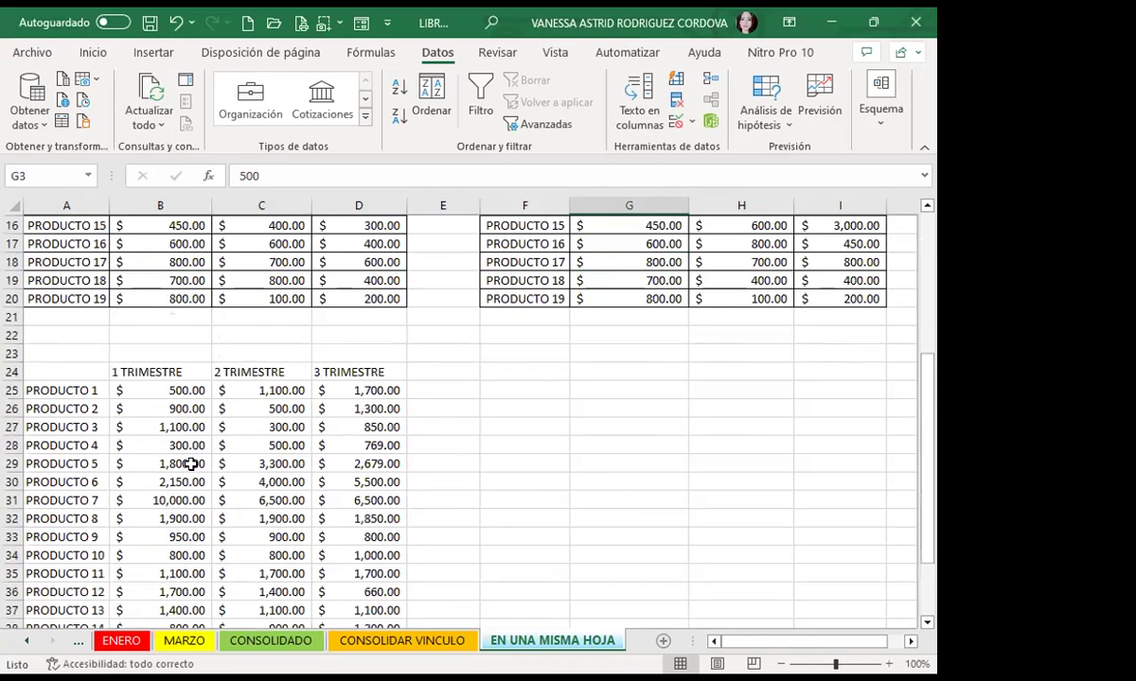
pyautogui.scroll(-2, 191, 463)
pyautogui.click(144, 291)
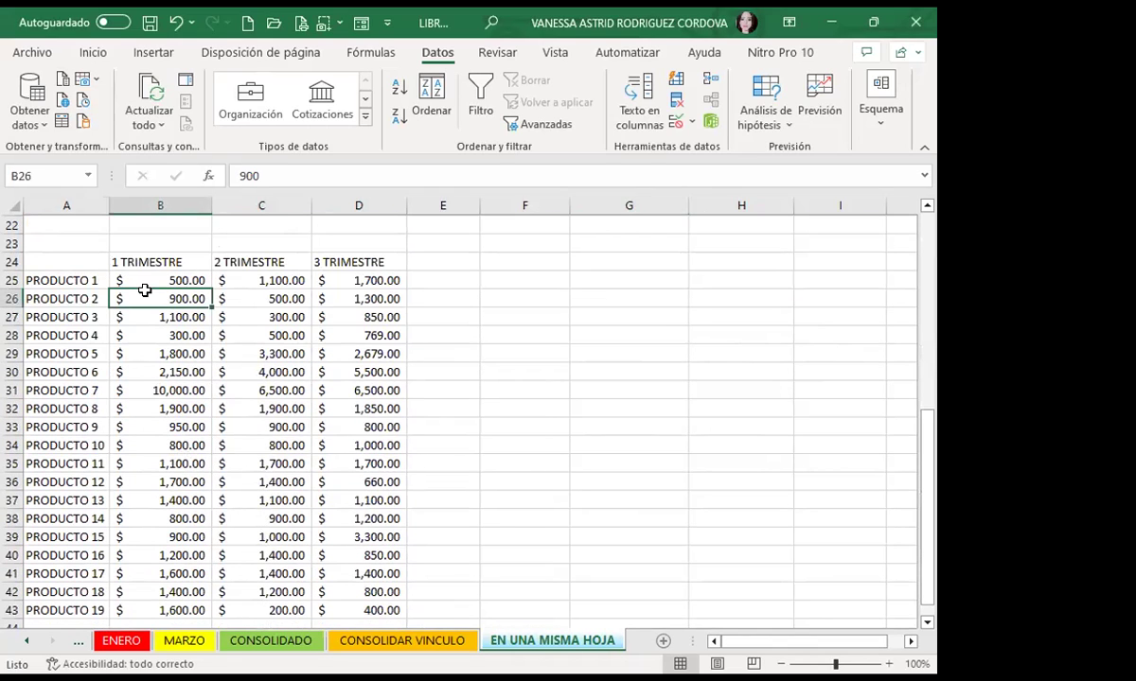
pyautogui.click(237, 373)
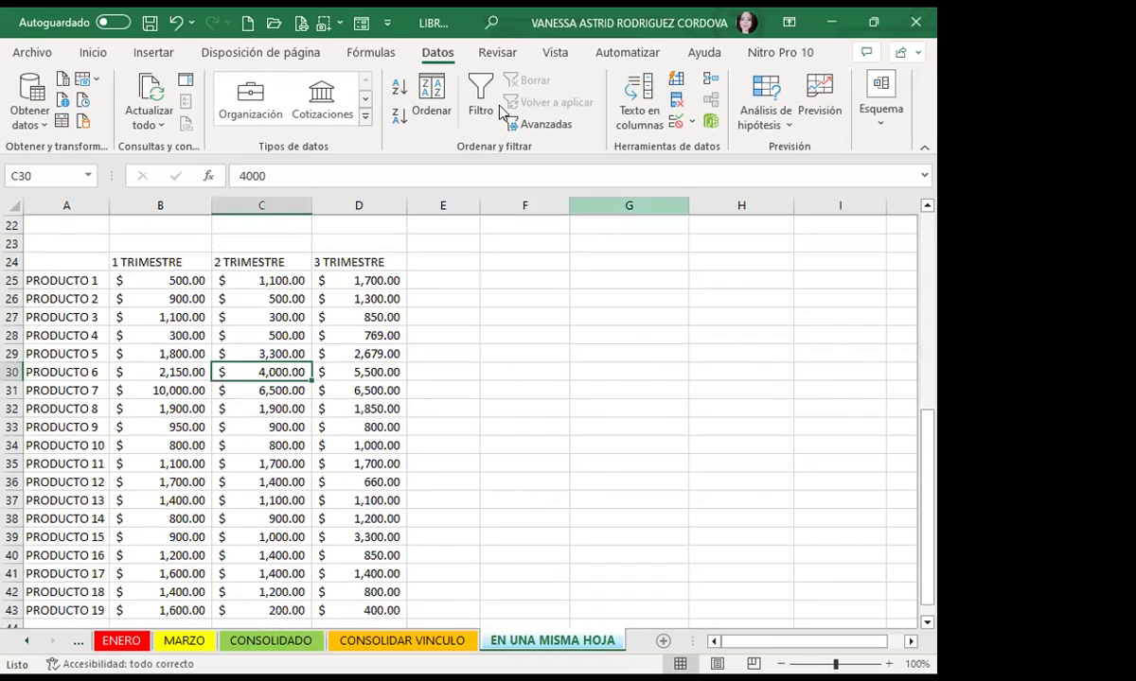
pyautogui.click(178, 370)
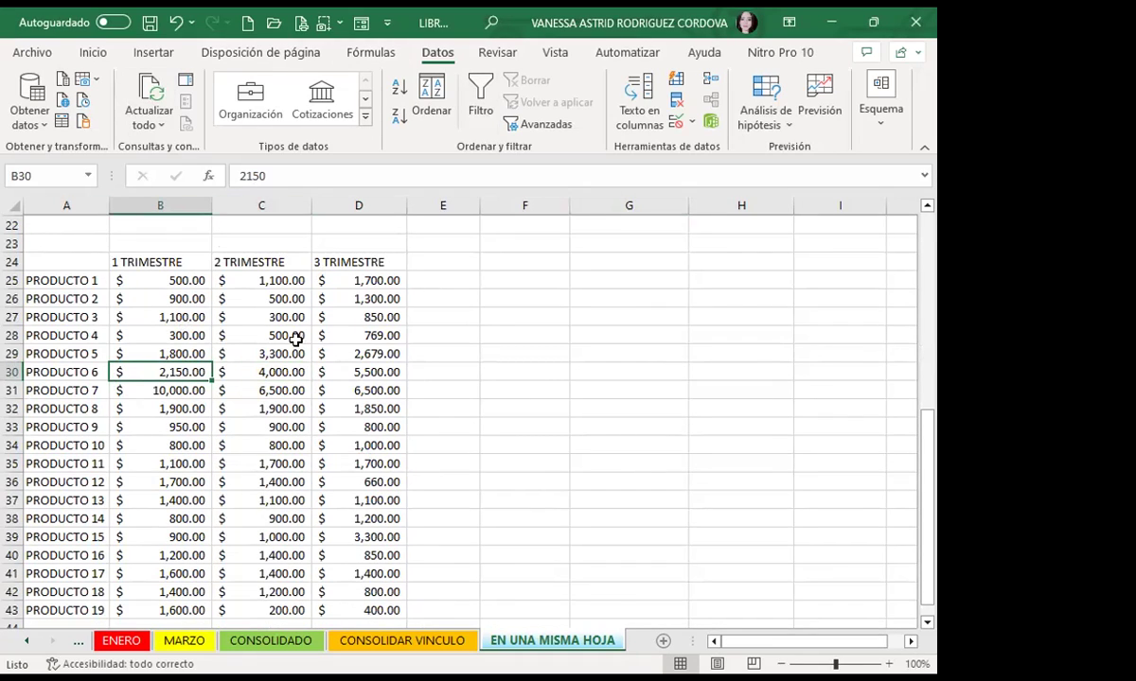
pyautogui.click(326, 334)
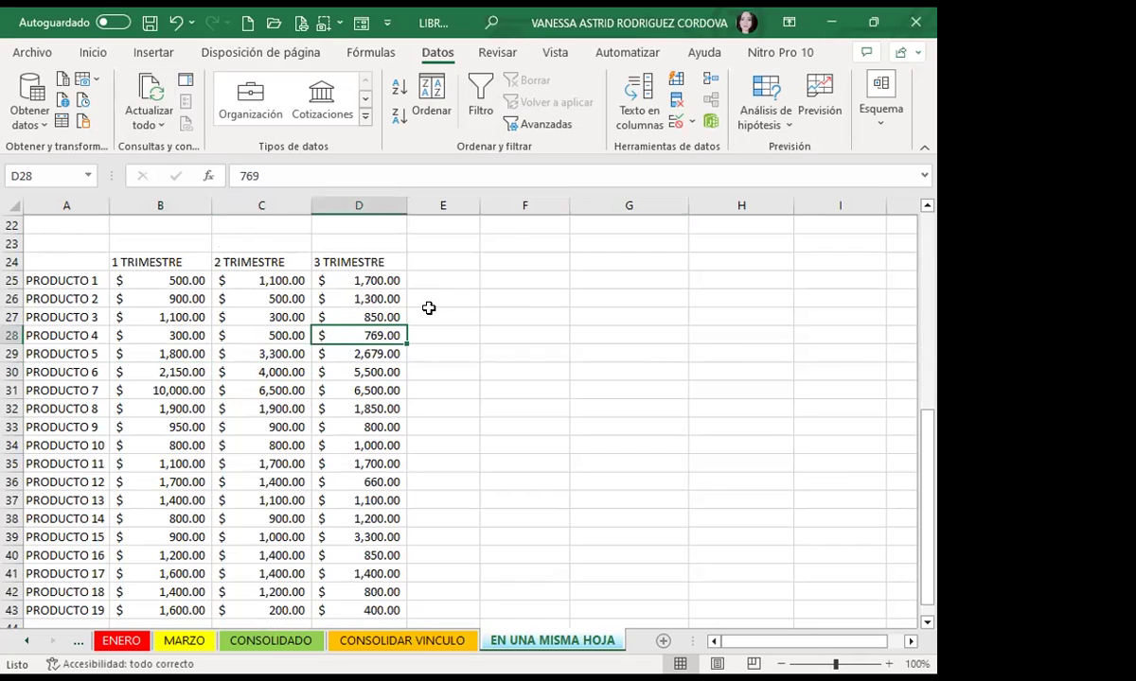
pyautogui.click(195, 368)
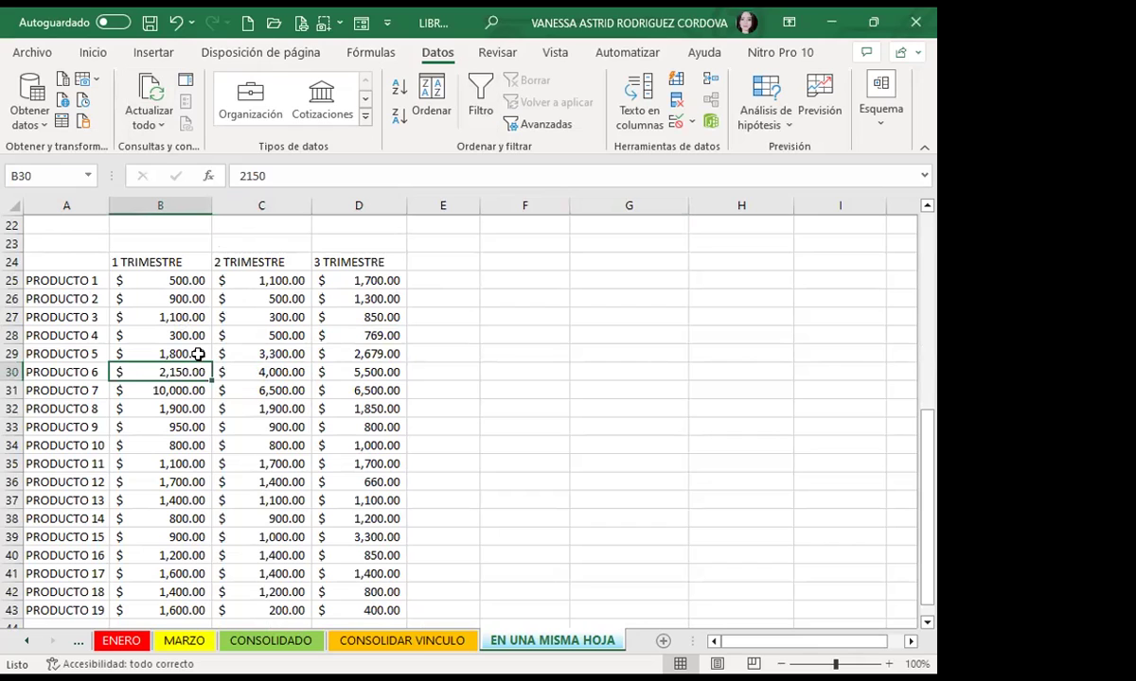
pyautogui.scroll(4, 194, 369)
pyautogui.scroll(3, 216, 373)
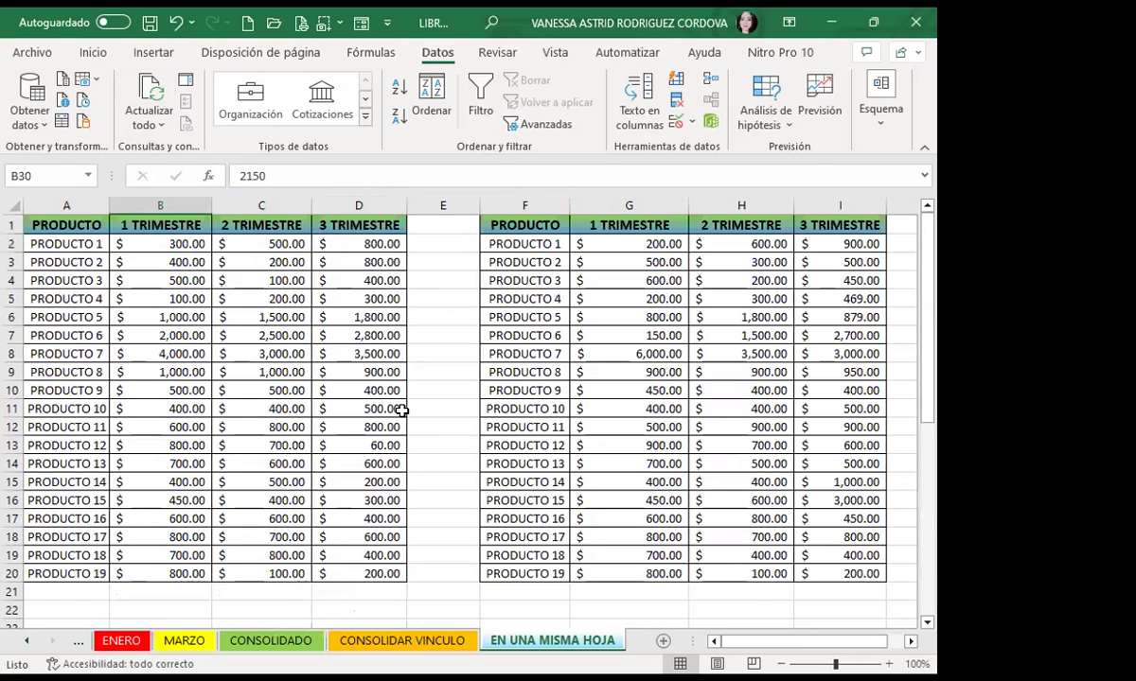
pyautogui.click(401, 410)
pyautogui.click(494, 426)
pyautogui.click(320, 429)
pyautogui.press('Right')
pyautogui.press('Right')
pyautogui.press('Left')
pyautogui.press('Left')
pyautogui.click(379, 409)
pyautogui.press('Right')
pyautogui.press('Right')
pyautogui.click(482, 447)
pyautogui.scroll(-5, 379, 426)
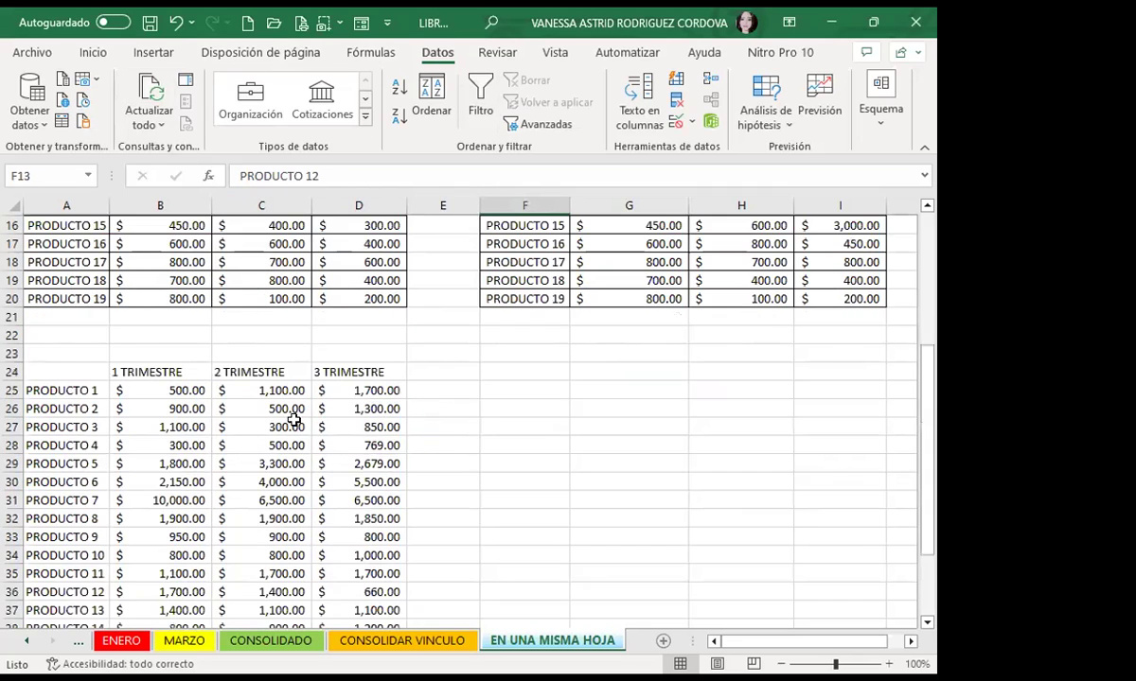
pyautogui.scroll(-3, 236, 388)
pyautogui.scroll(1, 142, 341)
pyautogui.scroll(1, 95, 331)
pyautogui.click(92, 334)
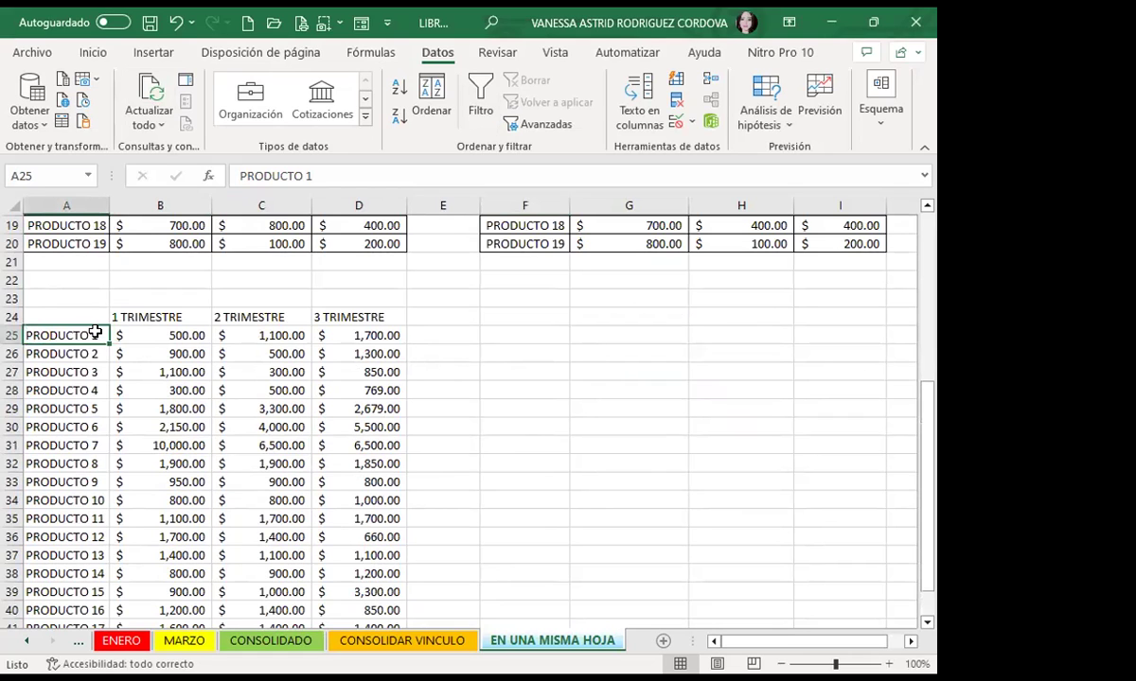
pyautogui.click(445, 427)
pyautogui.scroll(3, 294, 429)
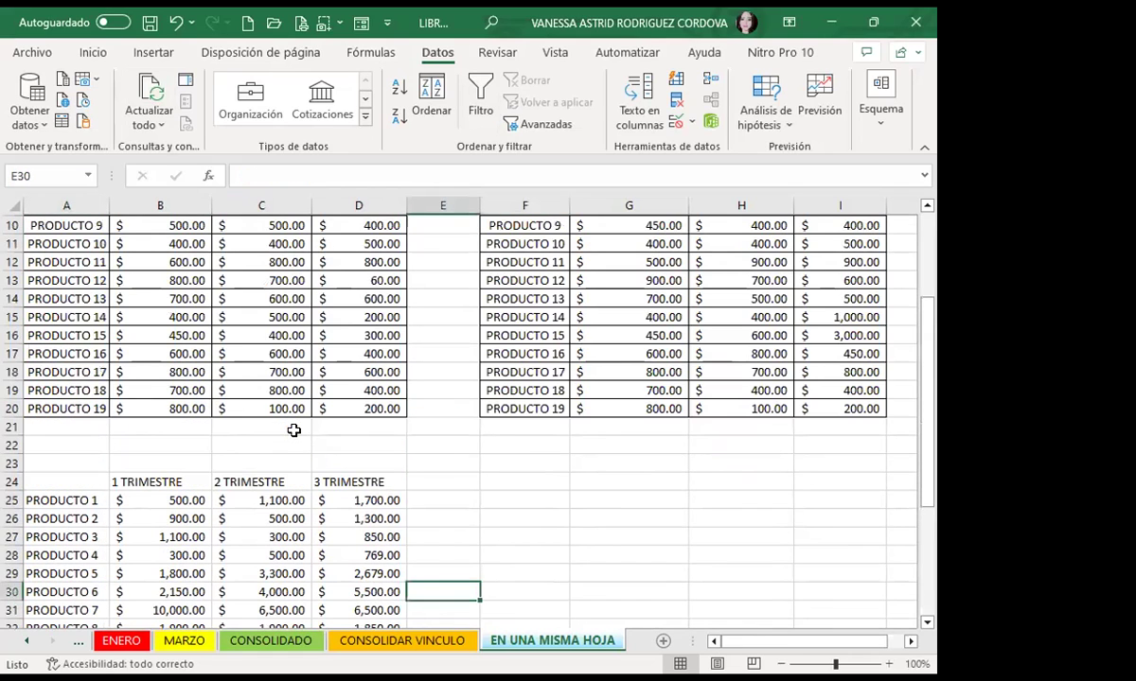
pyautogui.scroll(3, 295, 426)
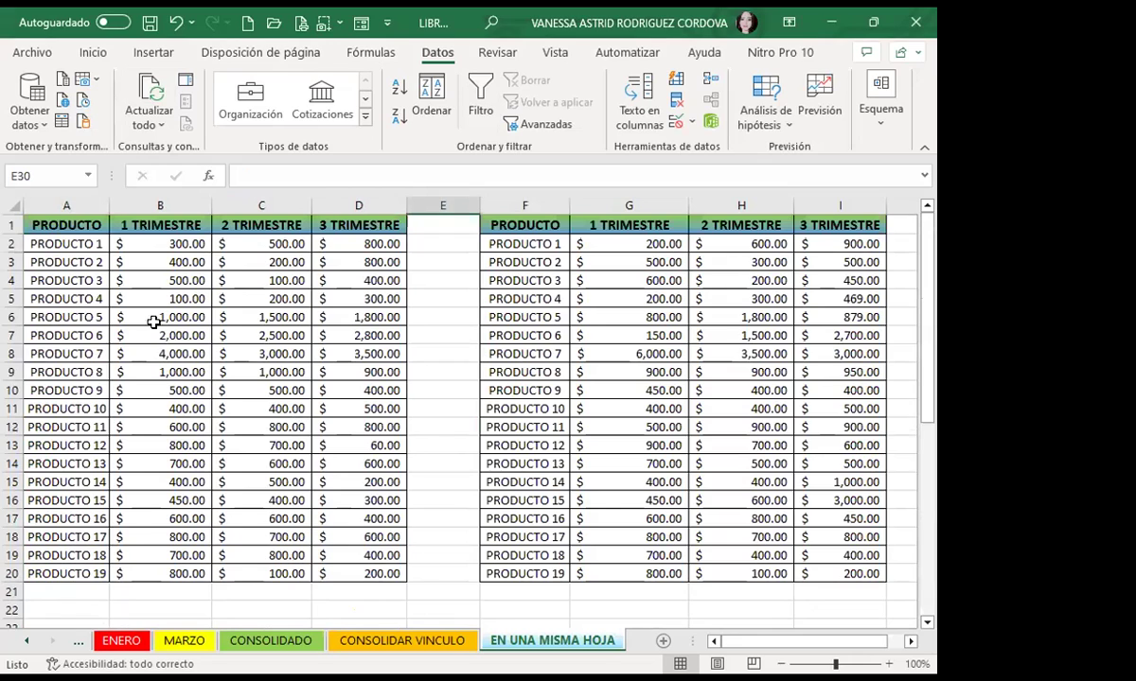
pyautogui.scroll(-3, 153, 323)
pyautogui.scroll(-2, 160, 446)
pyautogui.moveTo(355, 294); pyautogui.dragTo(586, 287)
pyautogui.click(308, 297)
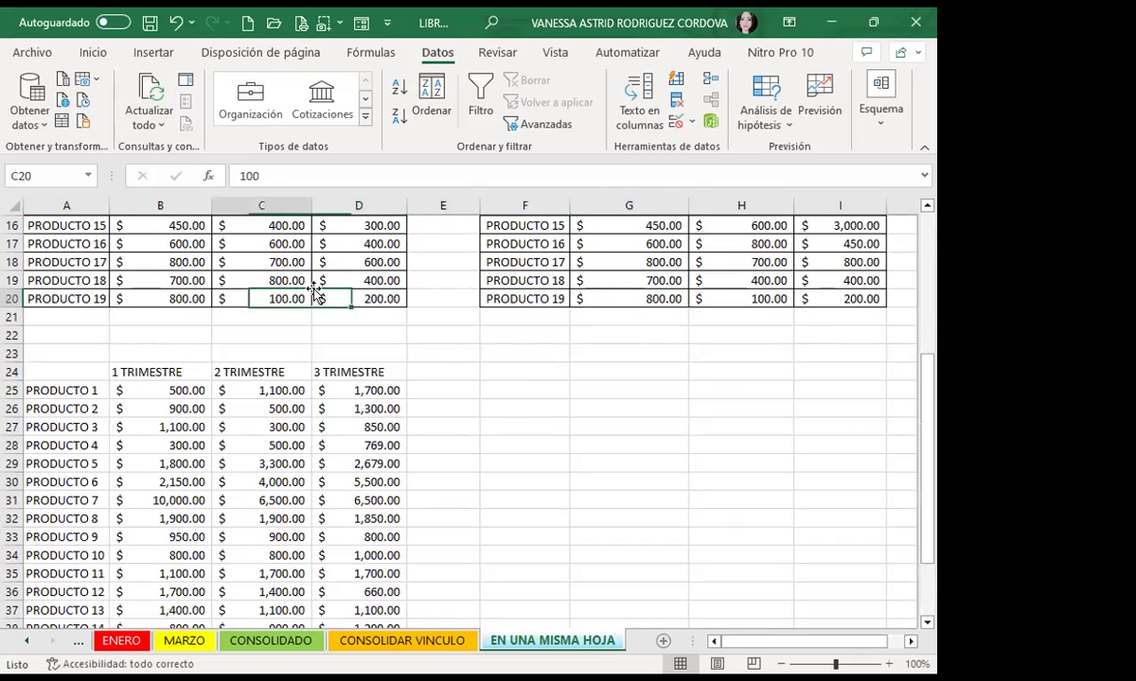
pyautogui.click(578, 255)
pyautogui.moveTo(289, 280); pyautogui.dragTo(378, 280)
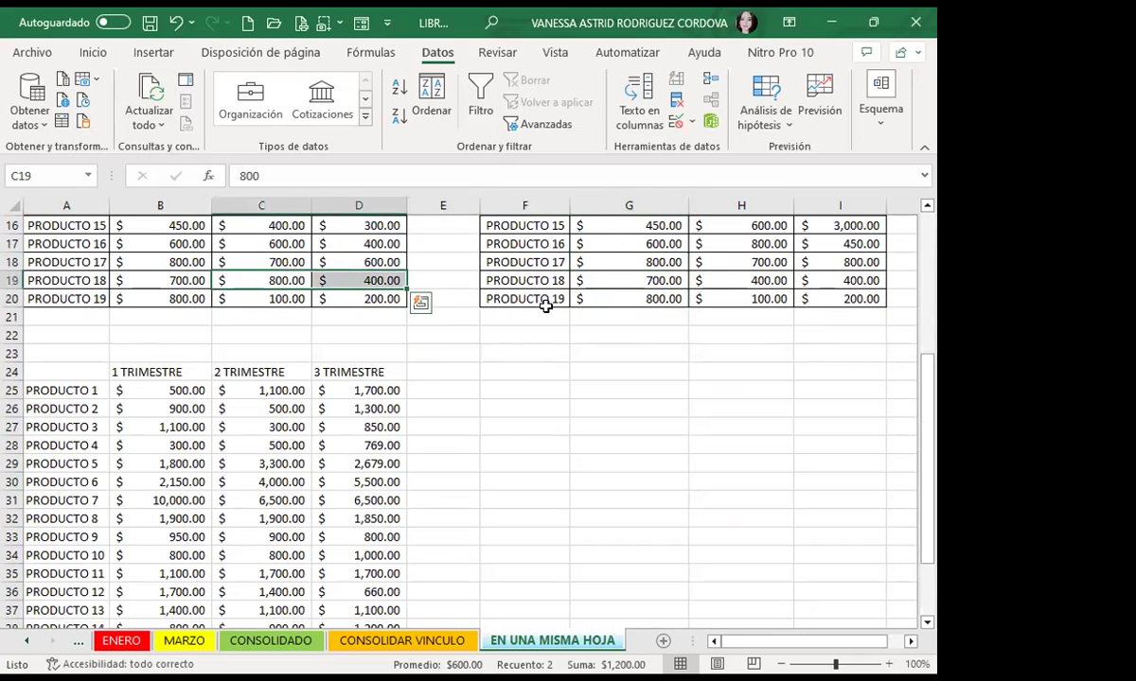
pyautogui.click(71, 386)
pyautogui.hotkey('shift', 'Up')
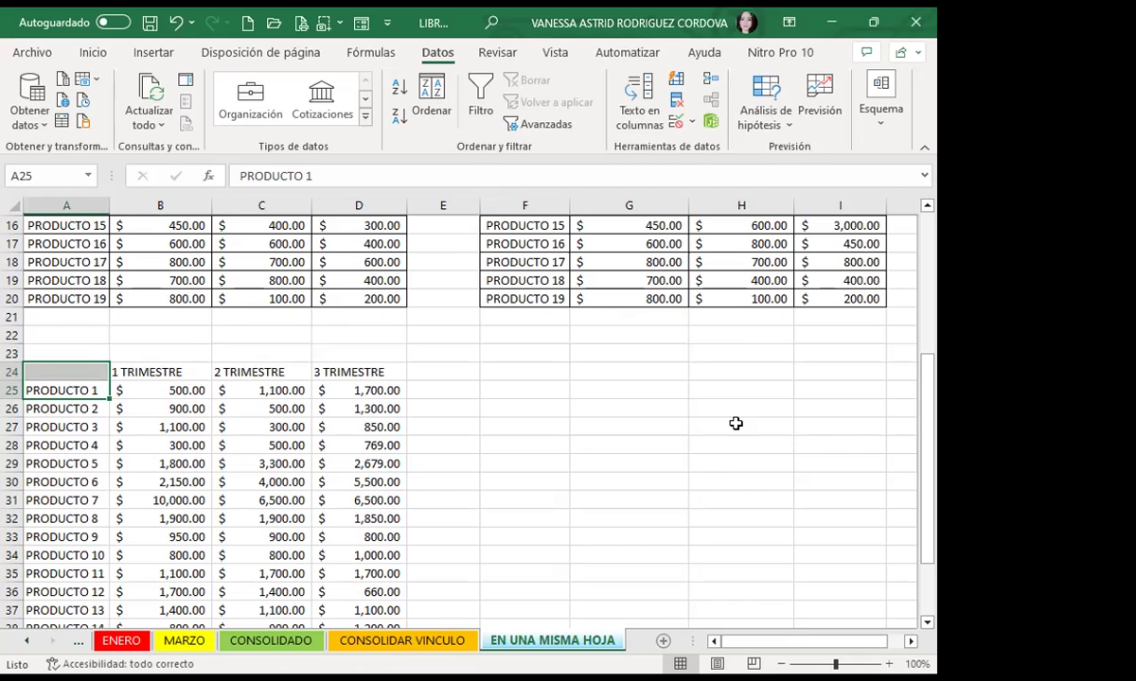
pyautogui.scroll(3, 337, 450)
pyautogui.scroll(2, 363, 401)
pyautogui.click(360, 400)
pyautogui.scroll(-4, 363, 435)
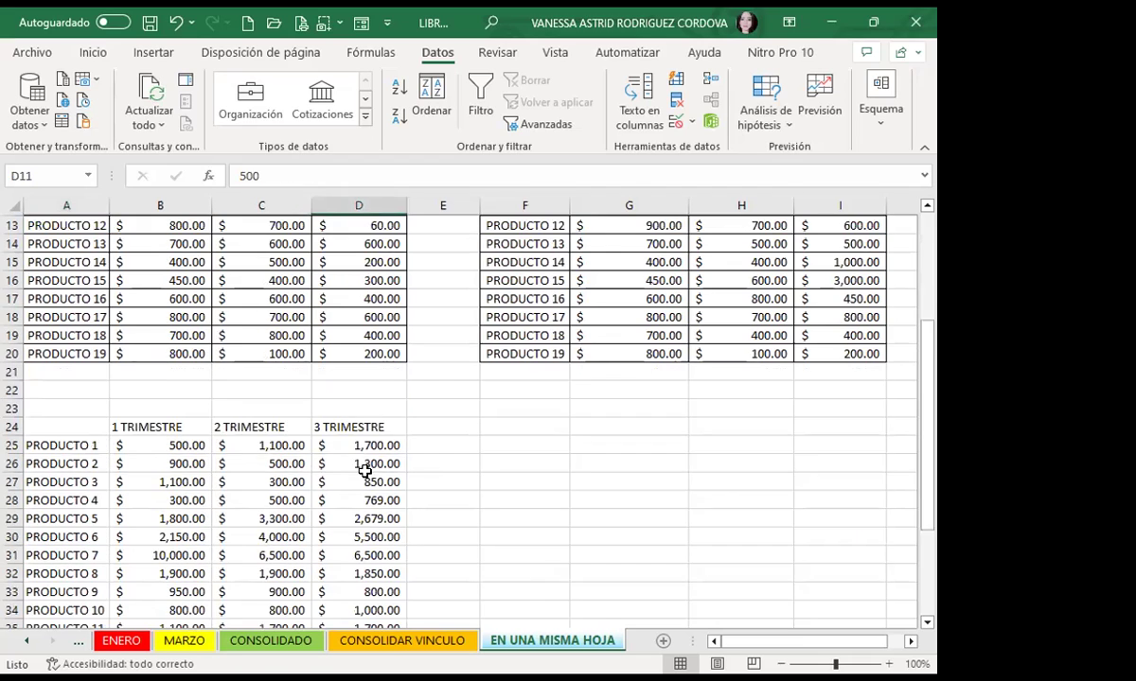
pyautogui.scroll(-2, 373, 449)
pyautogui.click(383, 449)
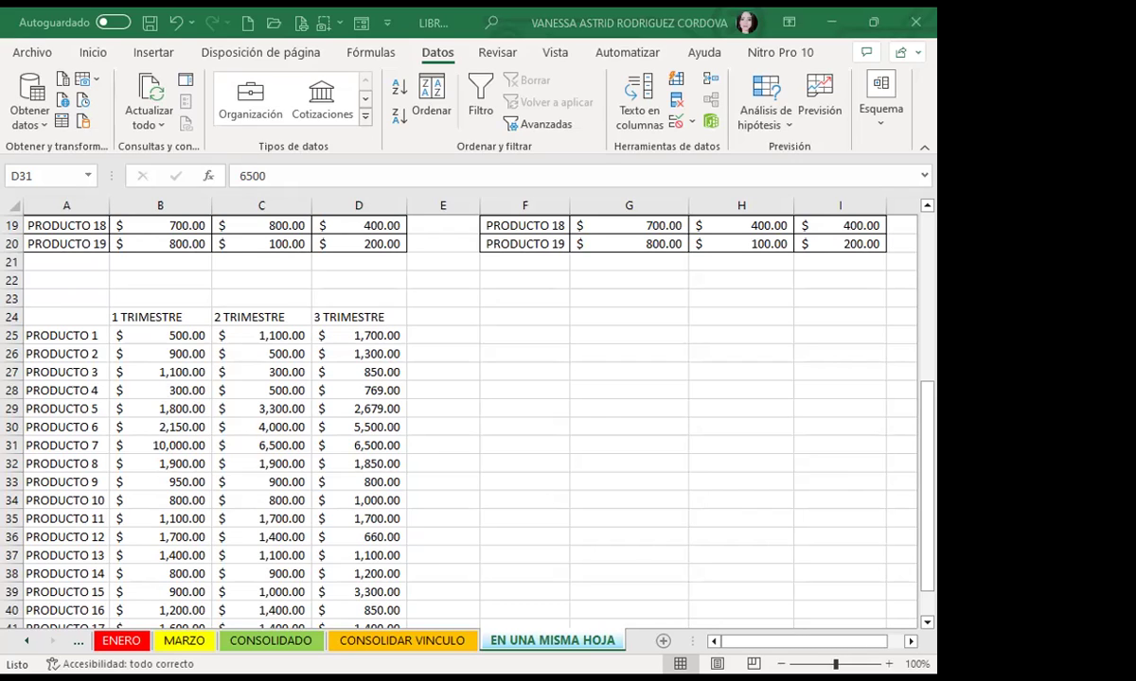
# Review the combined totals for PRODUCTO 4, 5 and 7, then close the workbook without saving
pyautogui.click(296, 437)
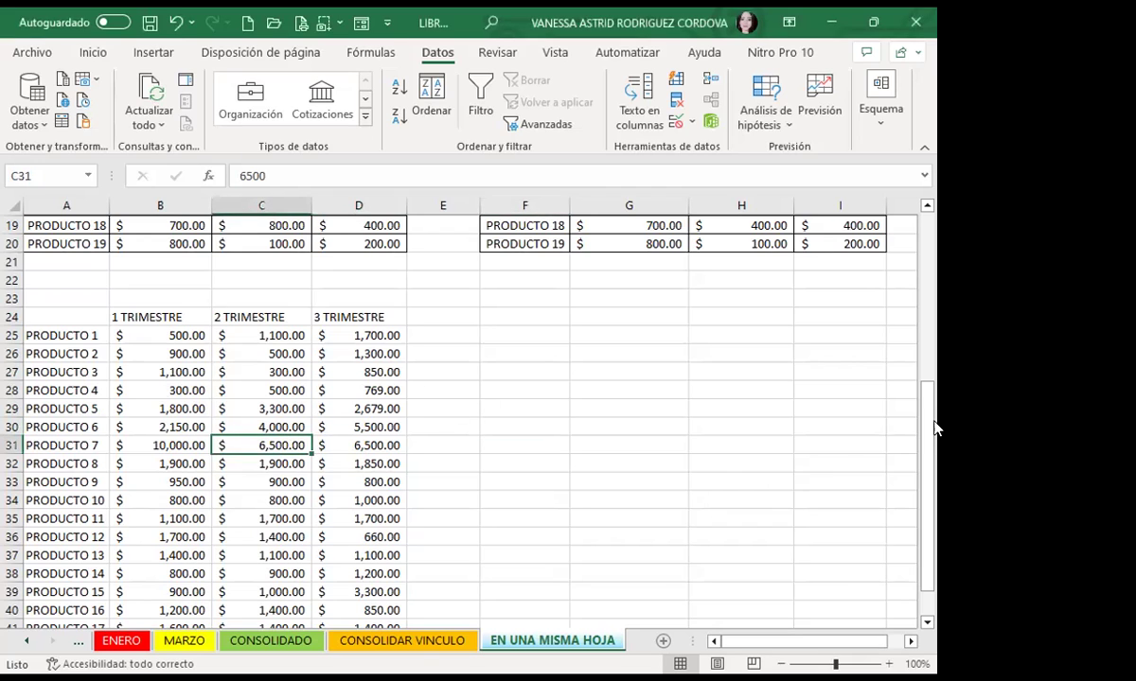
pyautogui.moveTo(365, 391); pyautogui.dragTo(367, 409)
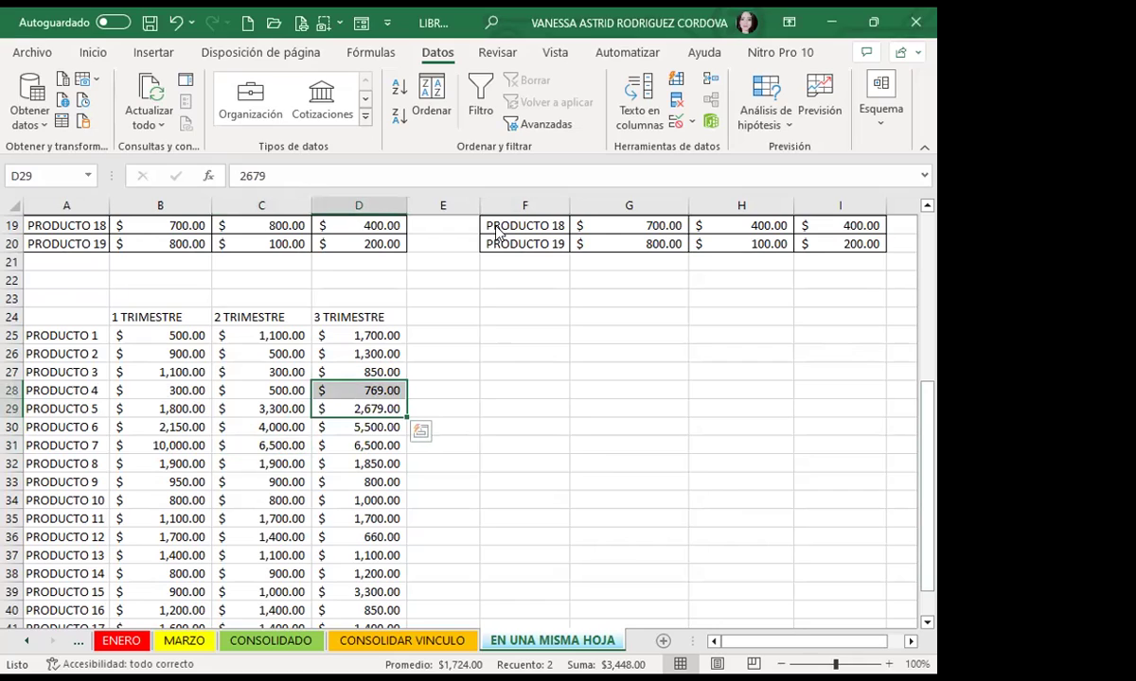
pyautogui.press('Escape')
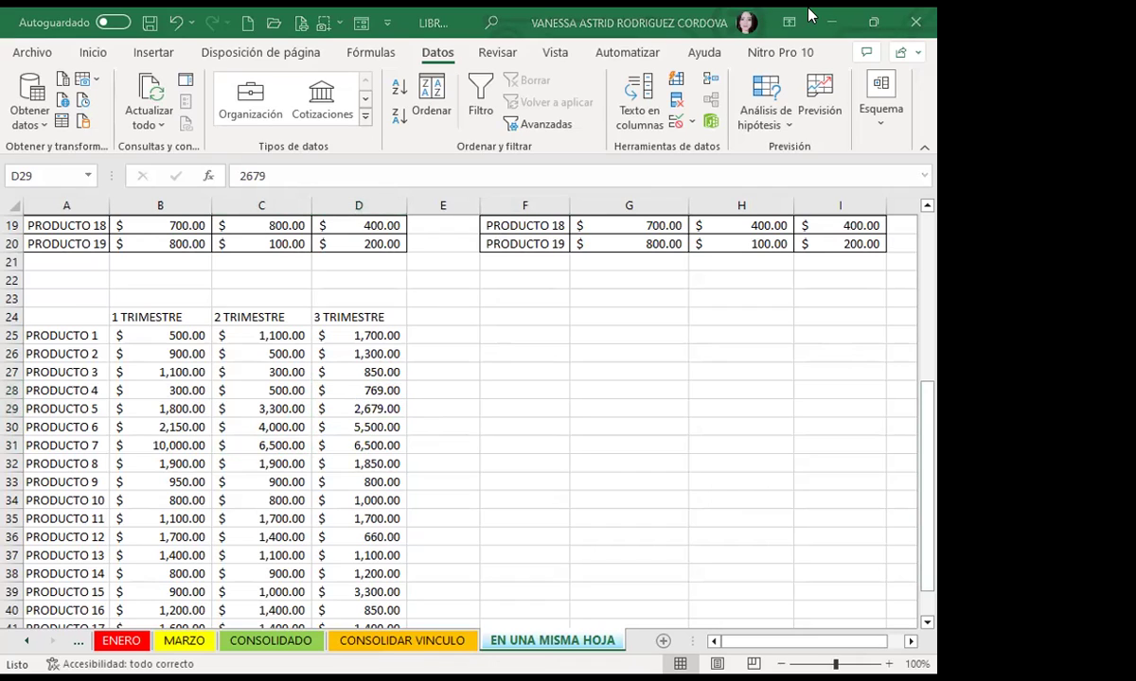
pyautogui.hotkey('shift', 'Up')
pyautogui.click(443, 426)
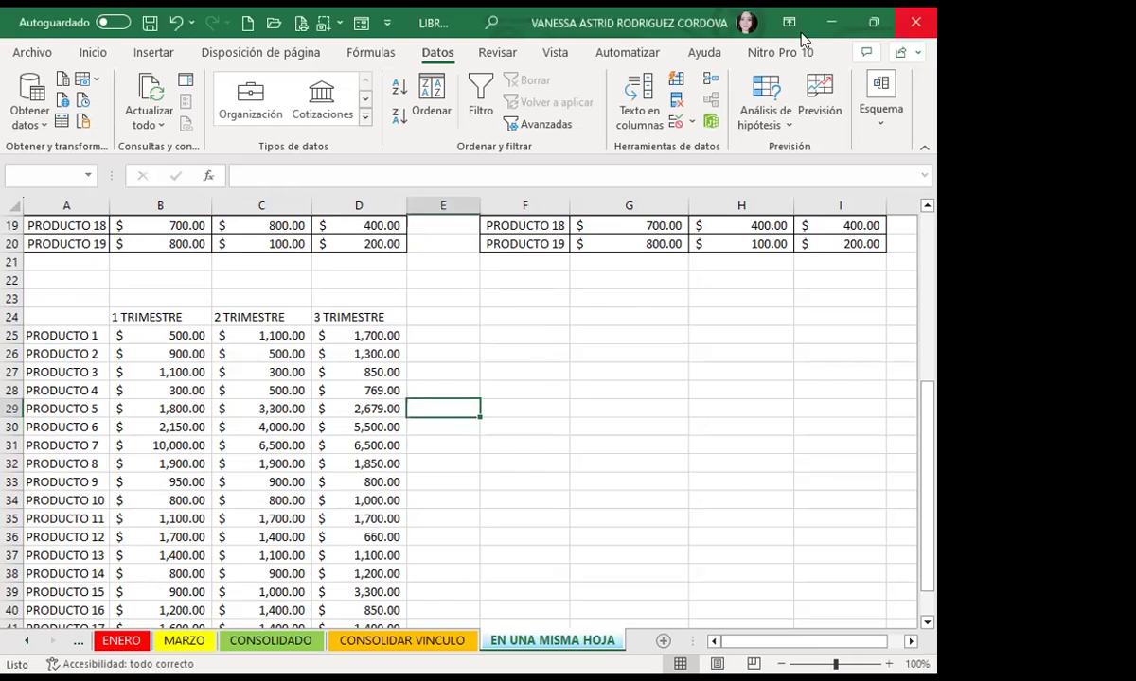
pyautogui.hotkey('ctrl', 'w')
pyautogui.click(586, 392)
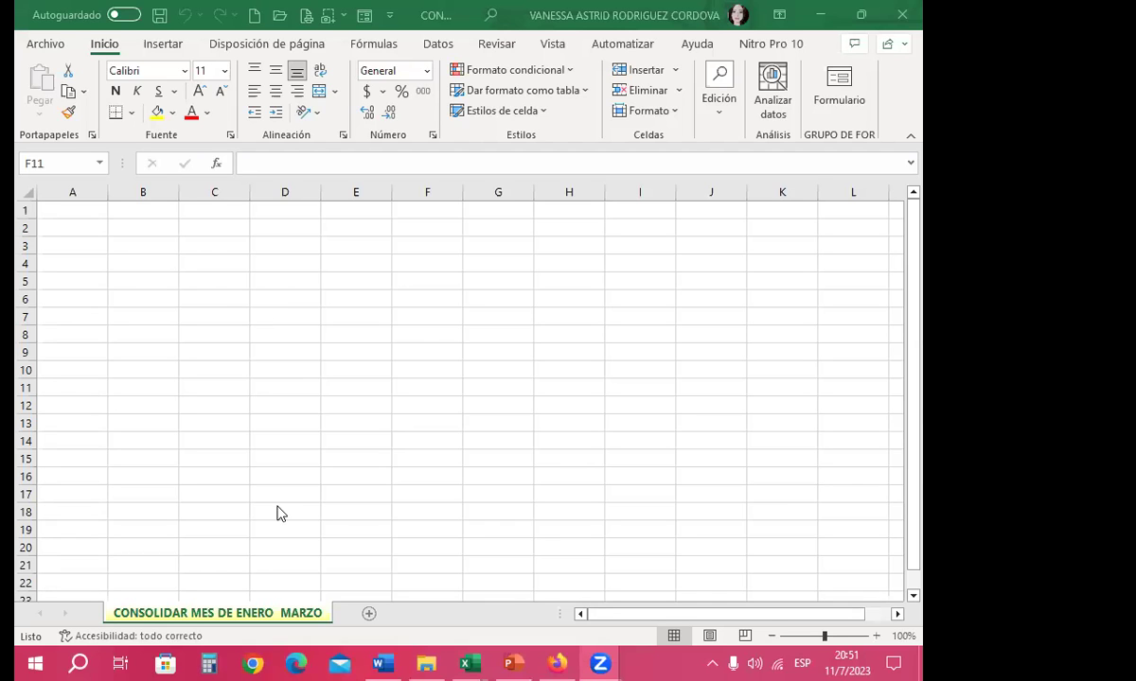
# Select cell A1 on the empty CONSOLIDAR MES DE ENERO MARZO sheet
pyautogui.click(75, 210)
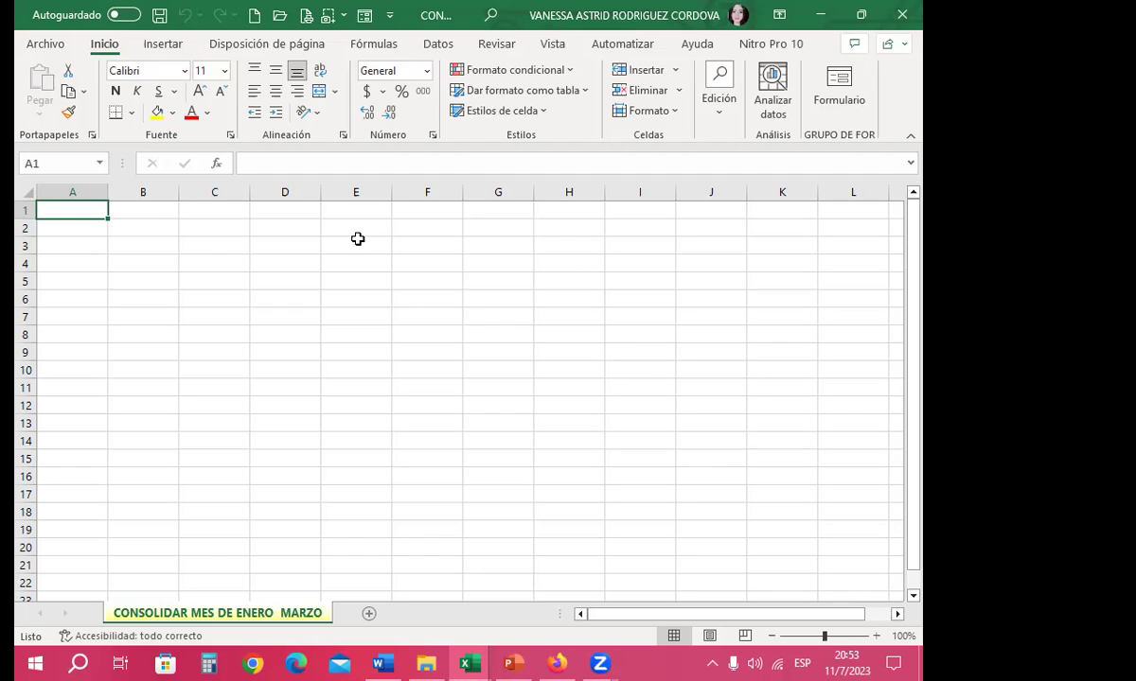
# Open Consolidar with Suma, top-row and left-column labels, and links to source data
pyautogui.click(433, 44)
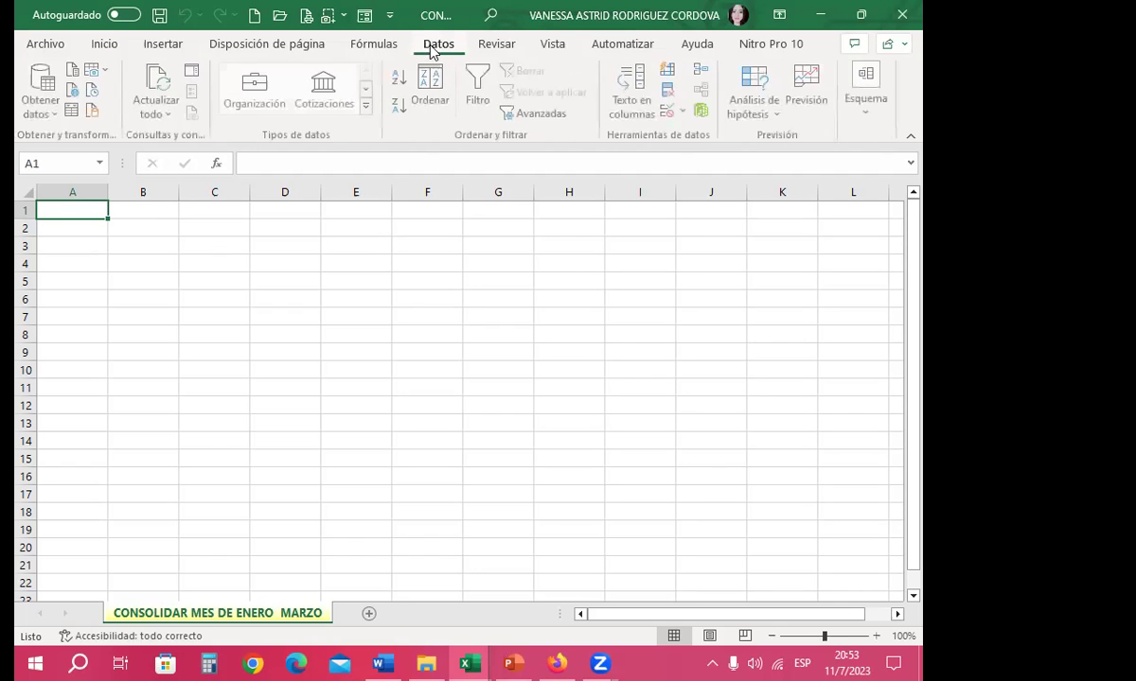
pyautogui.click(668, 70)
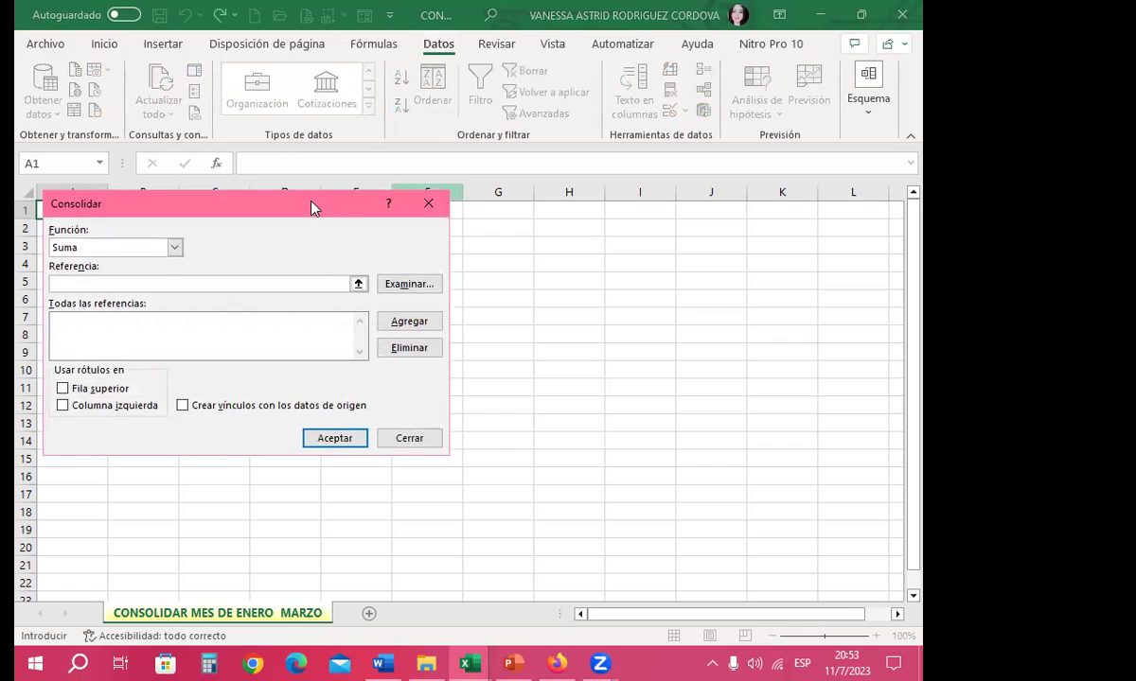
pyautogui.moveTo(323, 206); pyautogui.dragTo(700, 240)
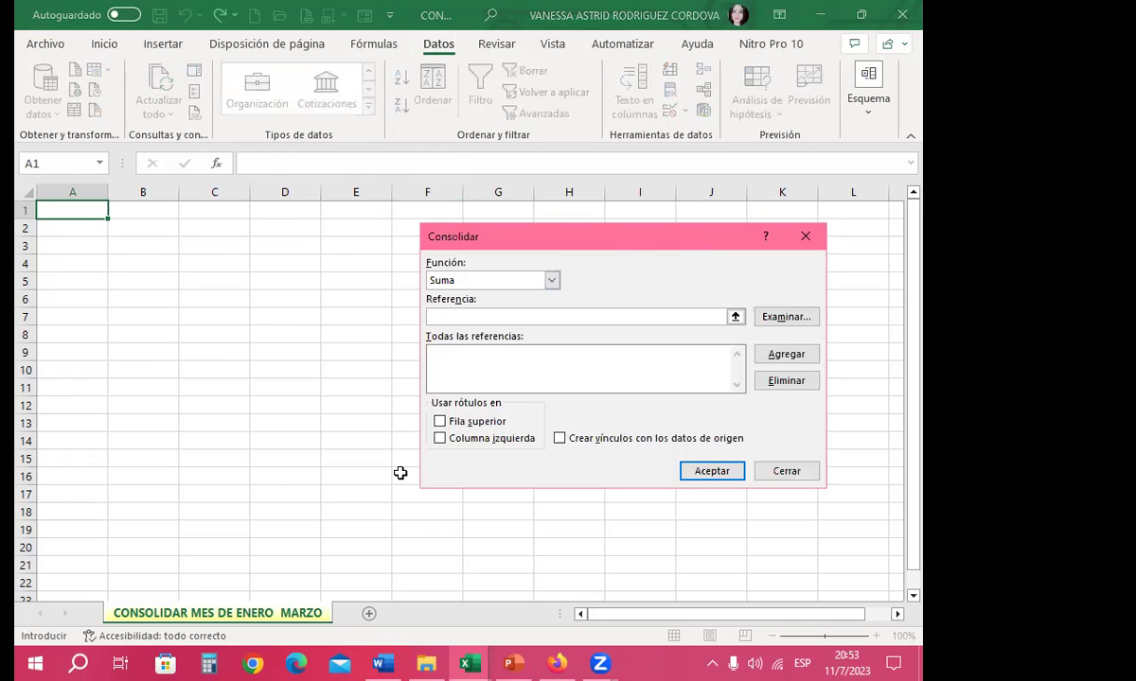
pyautogui.click(440, 421)
pyautogui.click(439, 438)
pyautogui.click(560, 438)
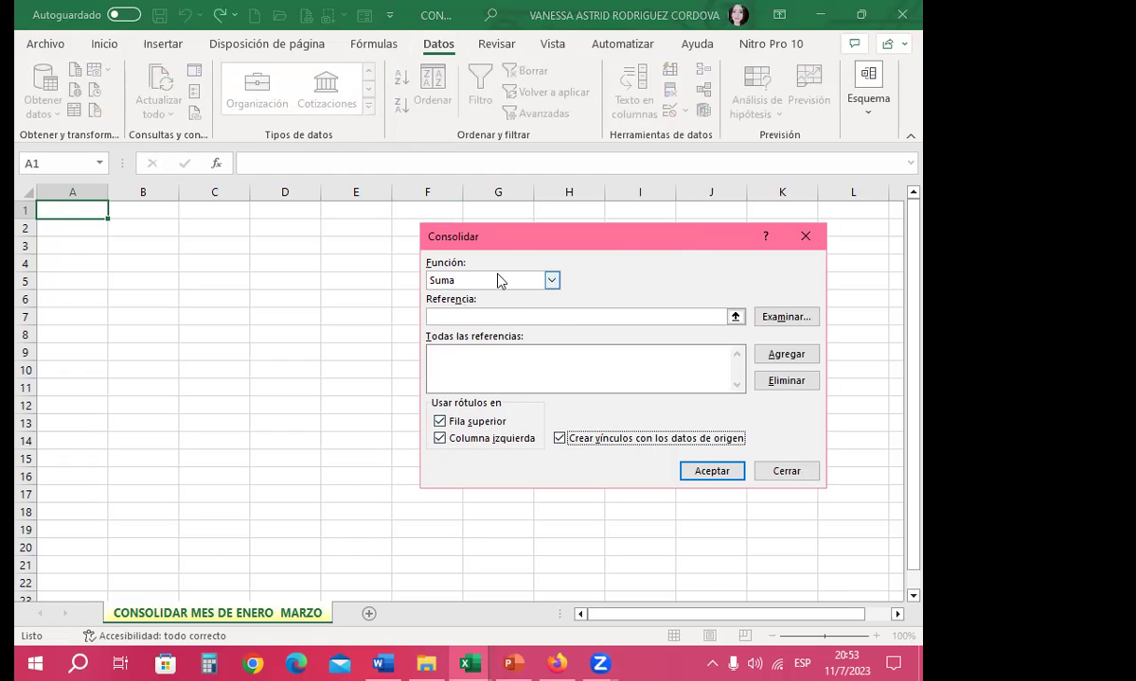
pyautogui.click(490, 287)
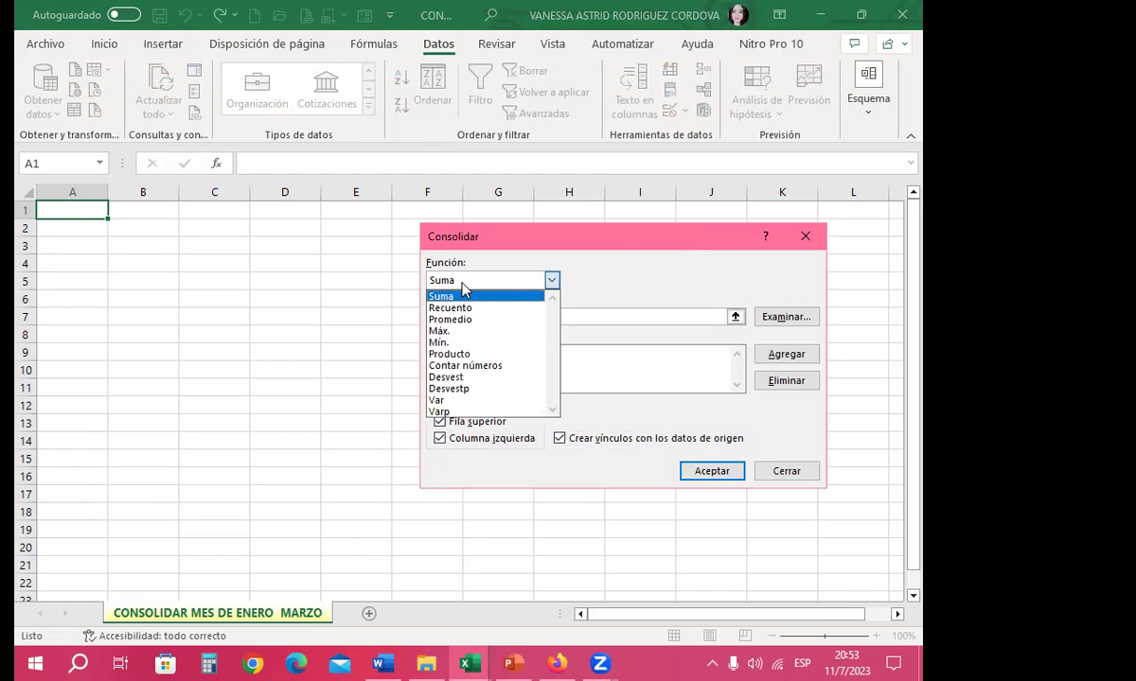
pyautogui.click(530, 296)
pyautogui.click(445, 317)
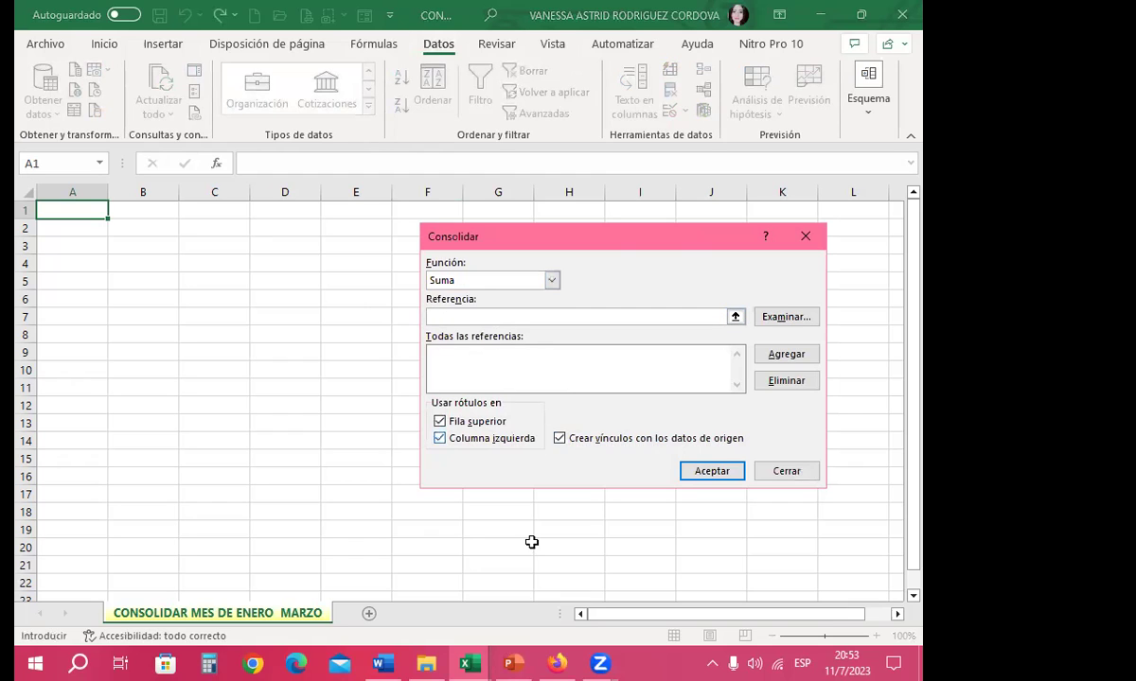
pyautogui.click(532, 542)
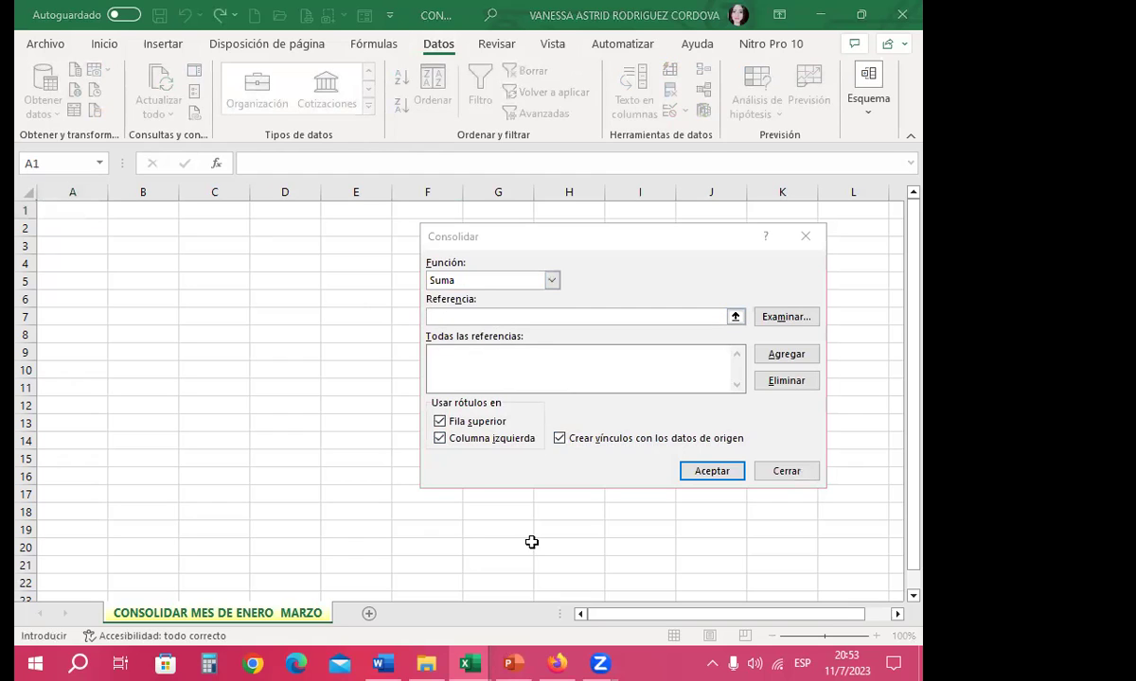
pyautogui.click(444, 316)
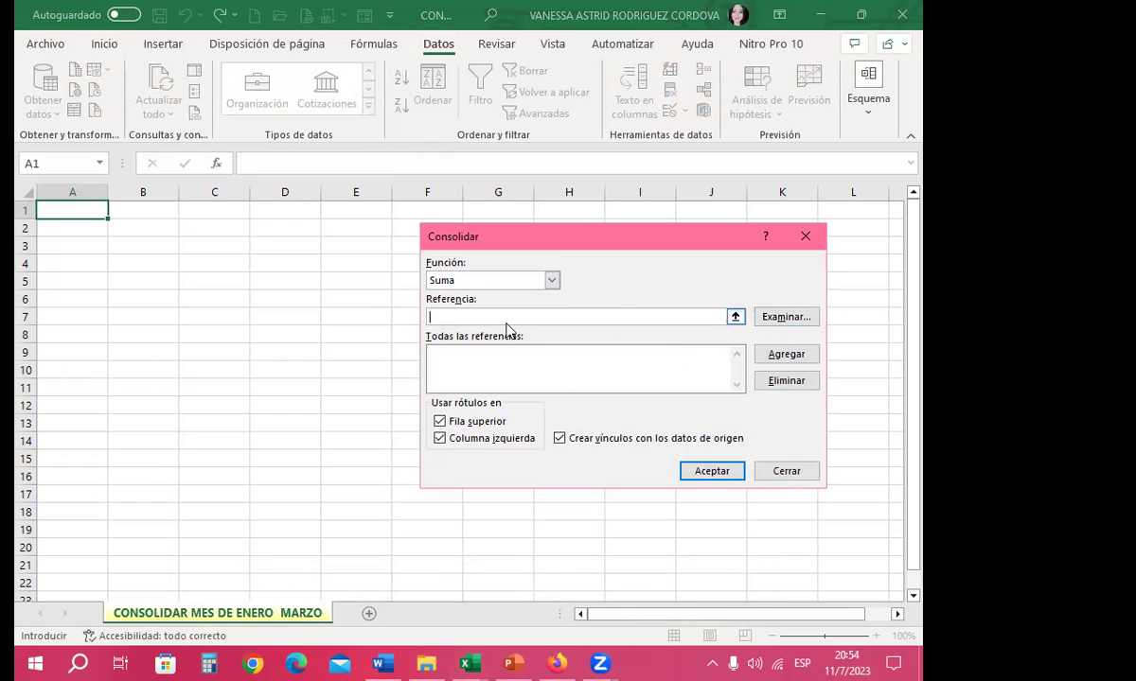
# Add the ENERO workbook's range ENERO!$A$4:$D$23 to the consolidation references
pyautogui.click(466, 662)
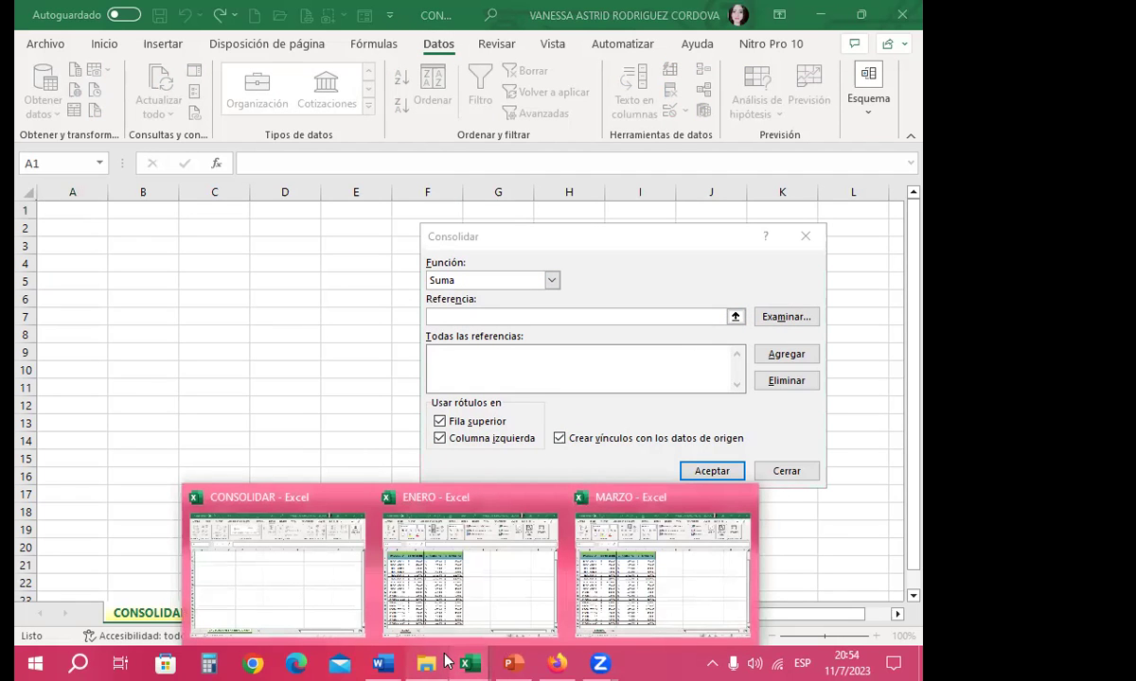
pyautogui.moveTo(469, 563)
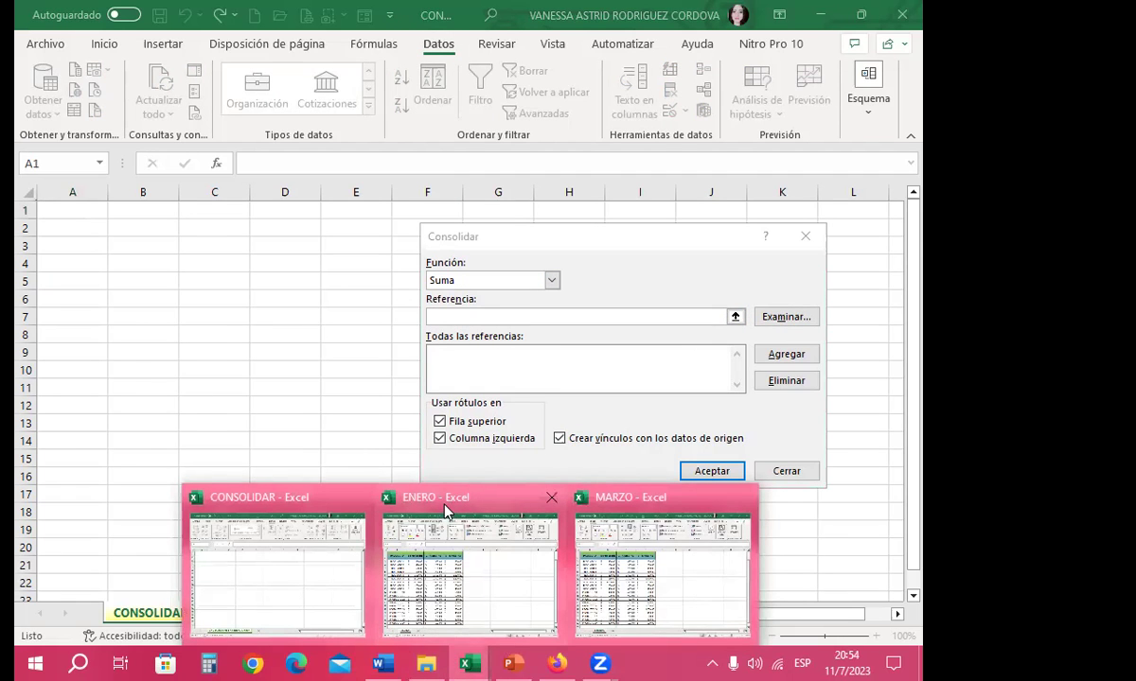
pyautogui.click(445, 509)
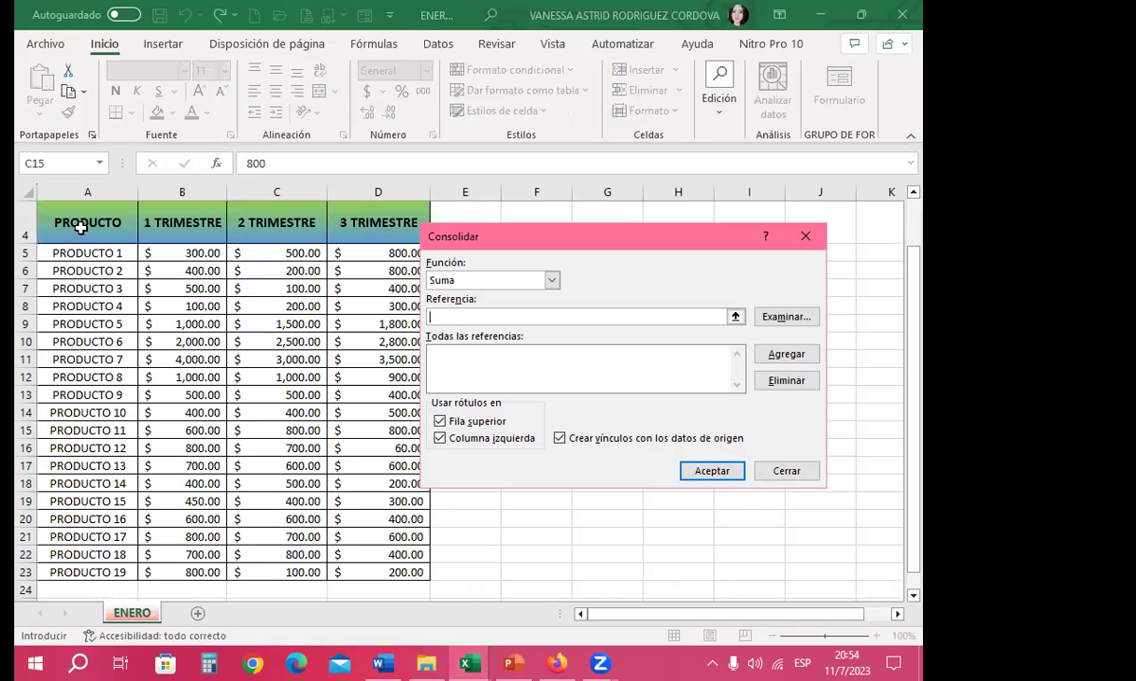
pyautogui.moveTo(71, 223); pyautogui.dragTo(401, 493)
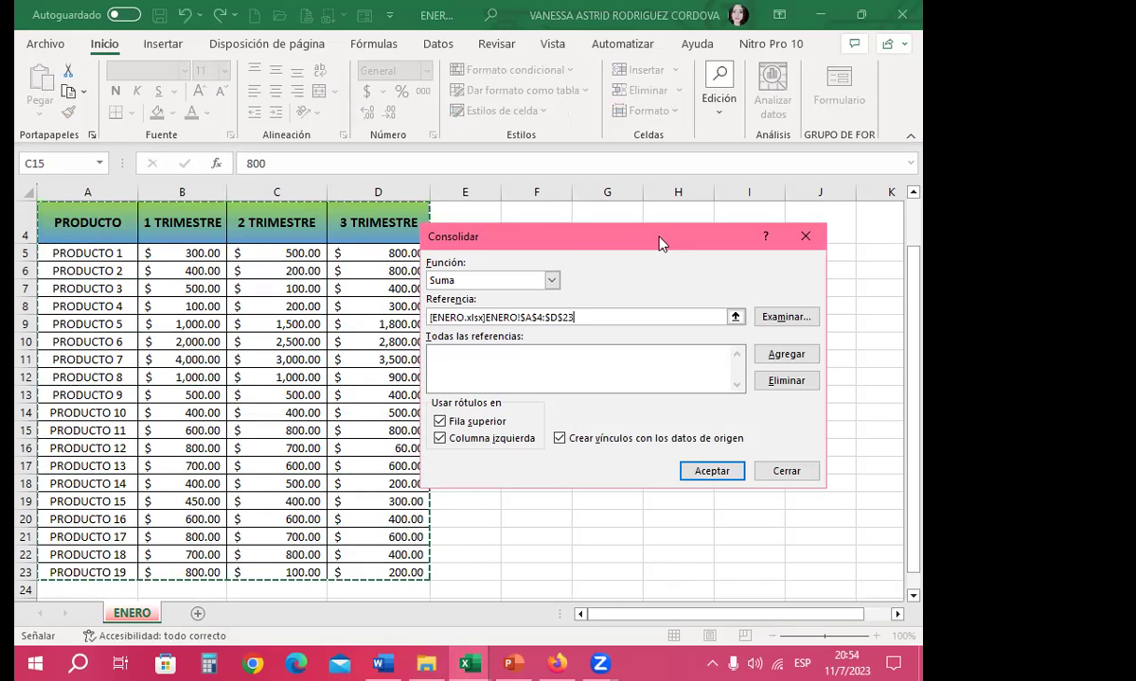
pyautogui.click(782, 357)
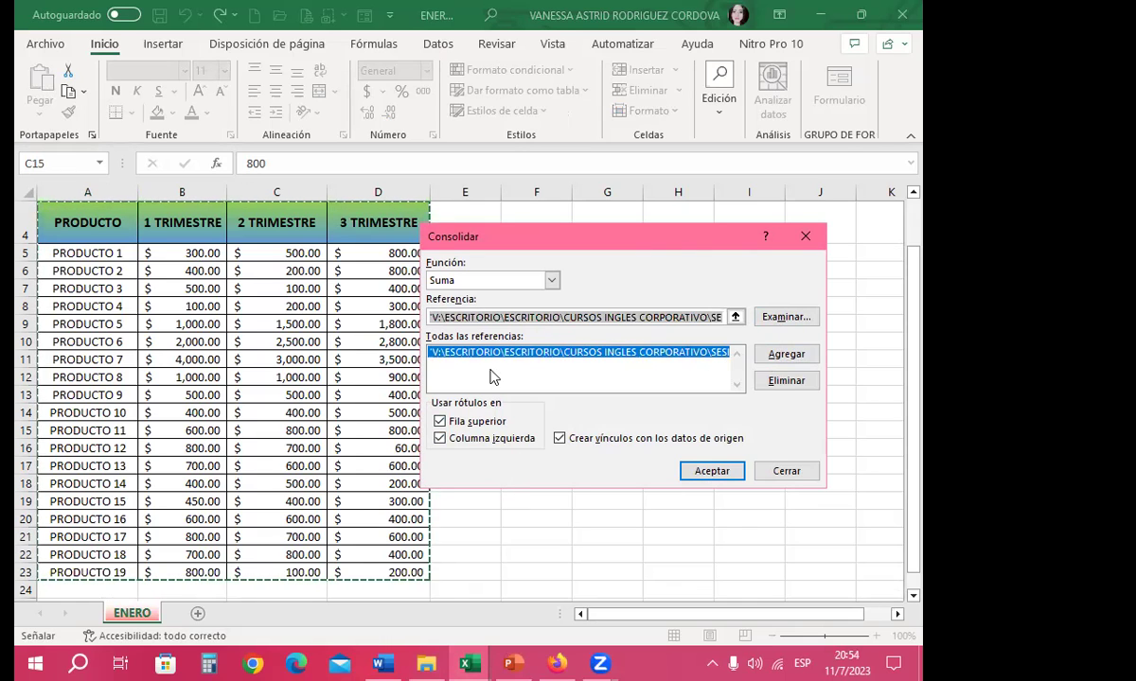
# Clear the old reference text from the Referencia box
pyautogui.click(463, 315)
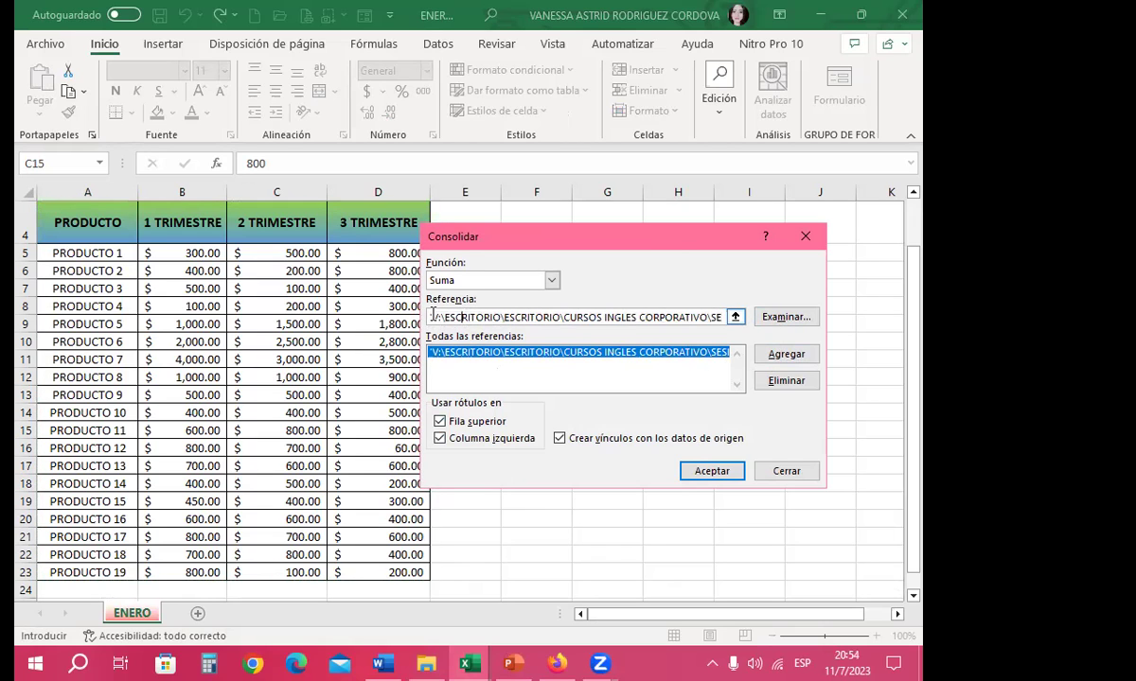
pyautogui.moveTo(659, 318); pyautogui.dragTo(757, 324)
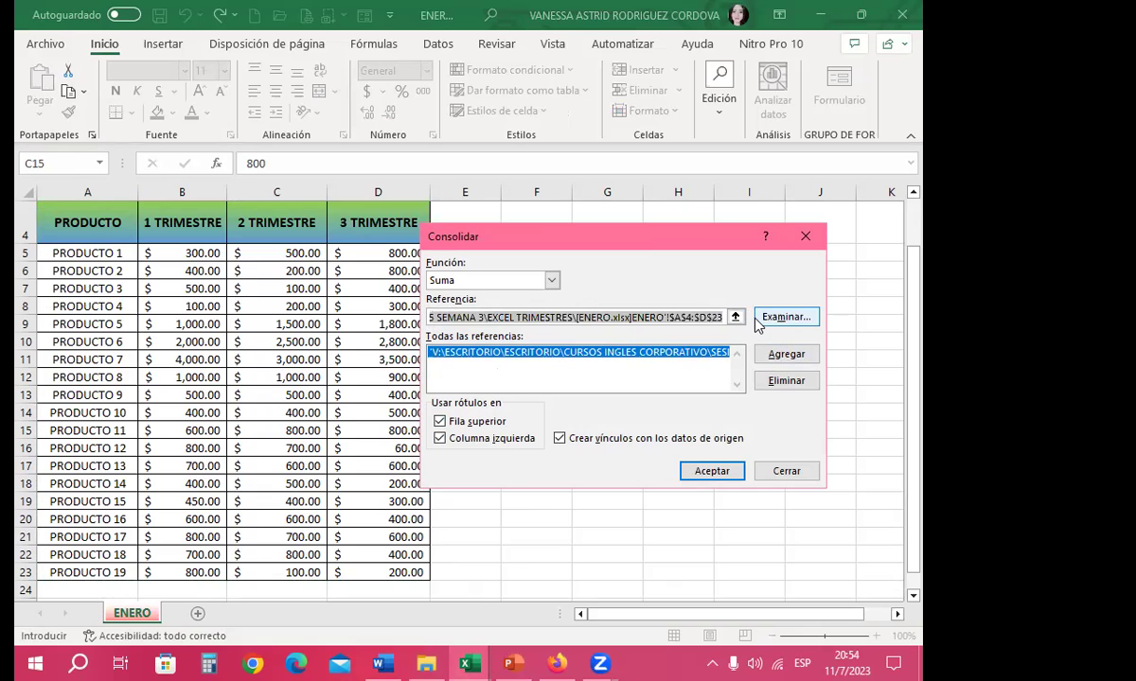
pyautogui.press('BackSpace')
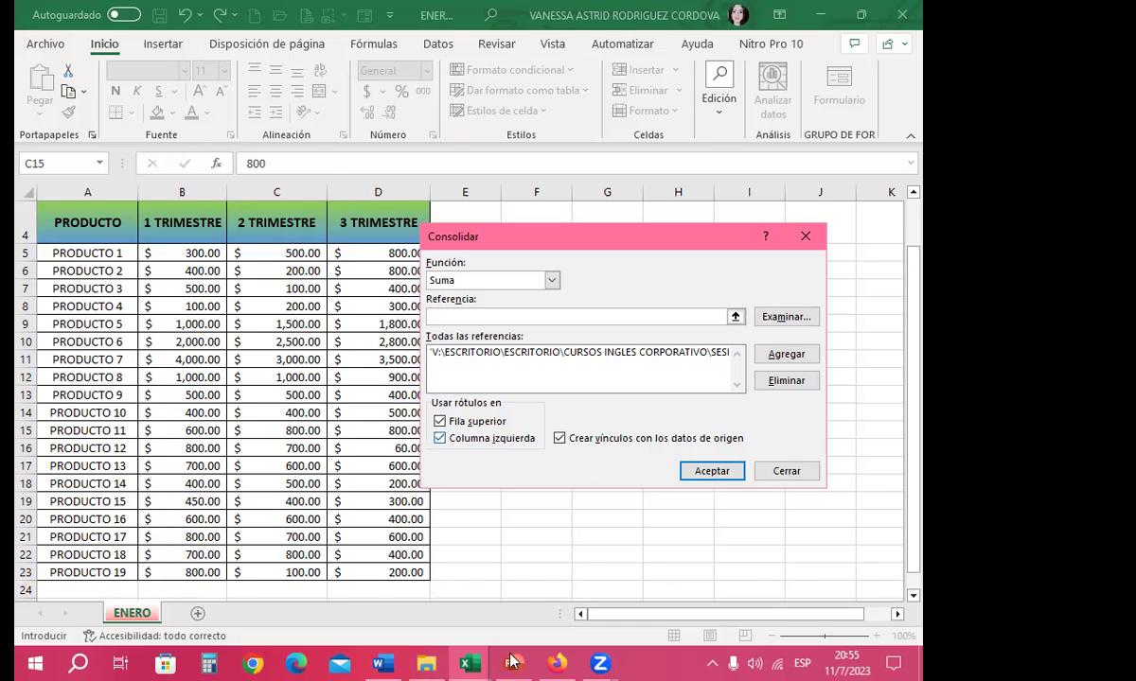
# Enter MARZO's FEBRERO!$A$4:$D$23 as the second source and run the Suma consolidation
pyautogui.click(512, 661)
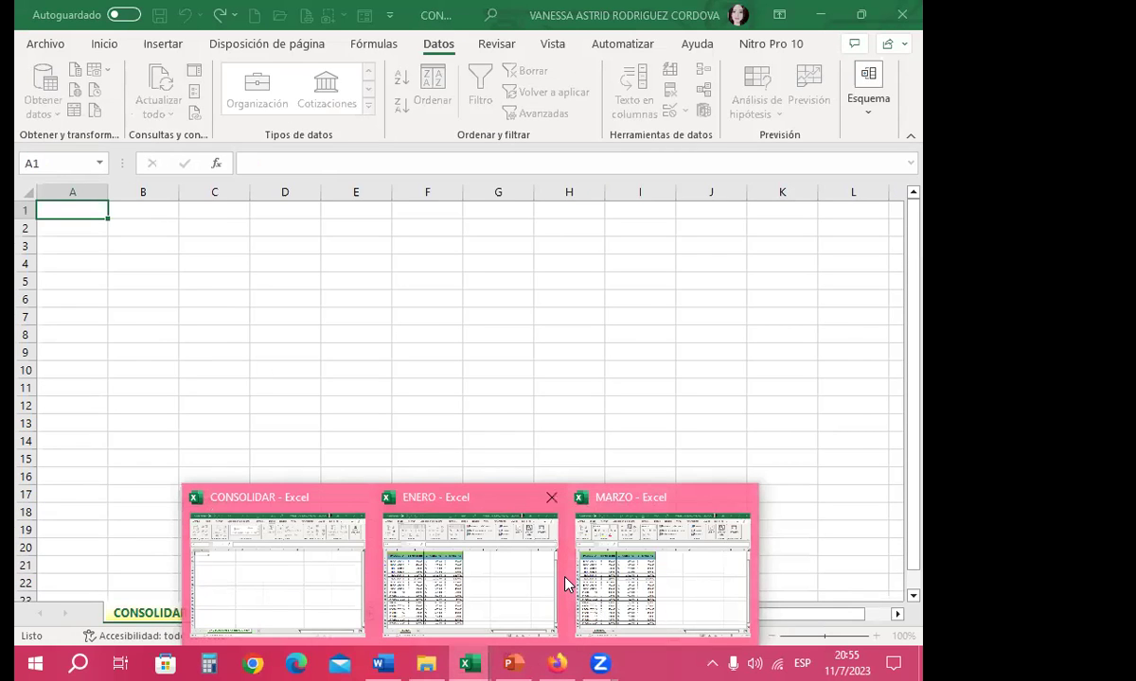
pyautogui.click(568, 582)
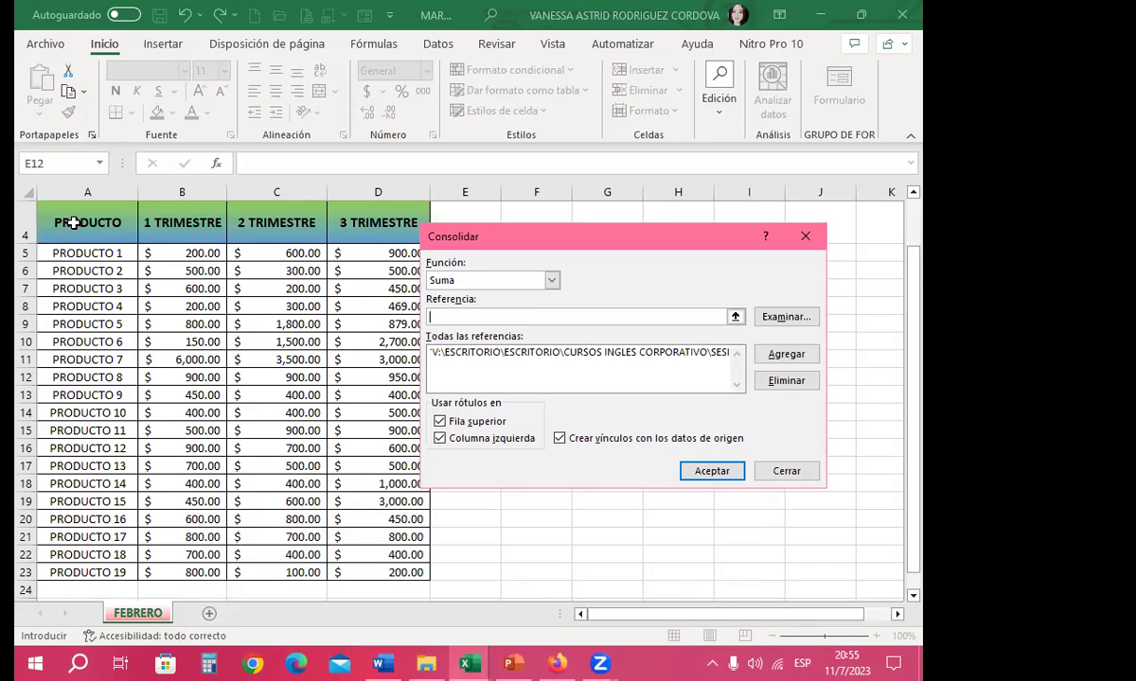
pyautogui.moveTo(57, 216)
pyautogui.mouseDown()
pyautogui.moveTo(417, 487)
pyautogui.moveTo(419, 573)
pyautogui.mouseUp()
pyautogui.press('Return')
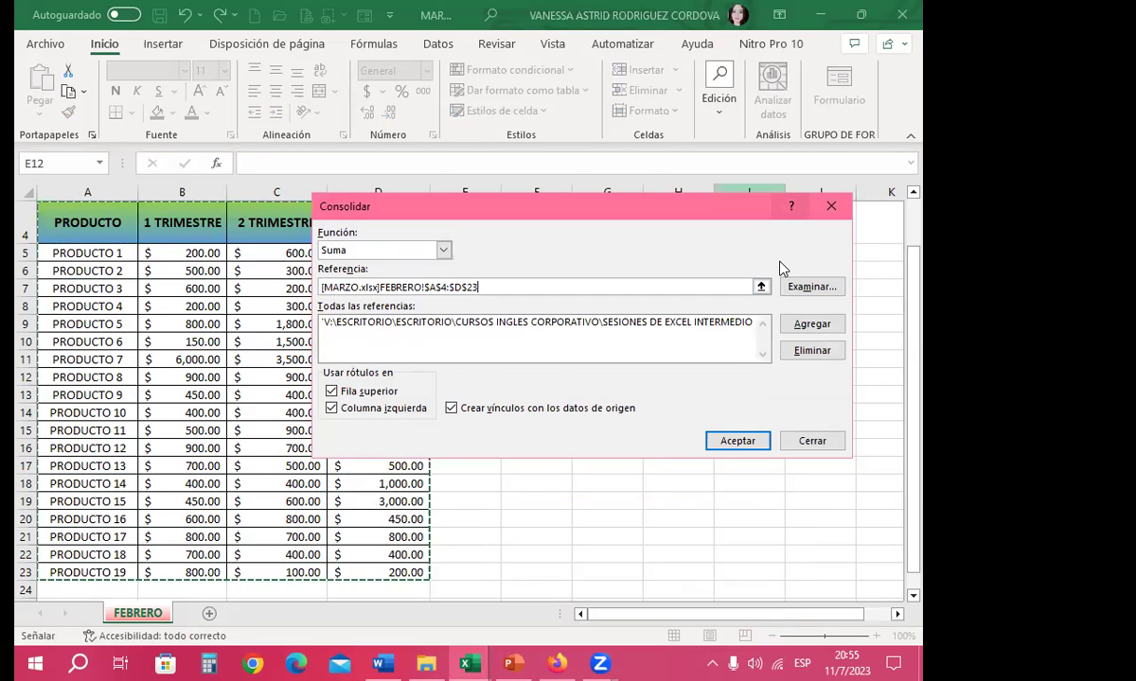
pyautogui.click(734, 442)
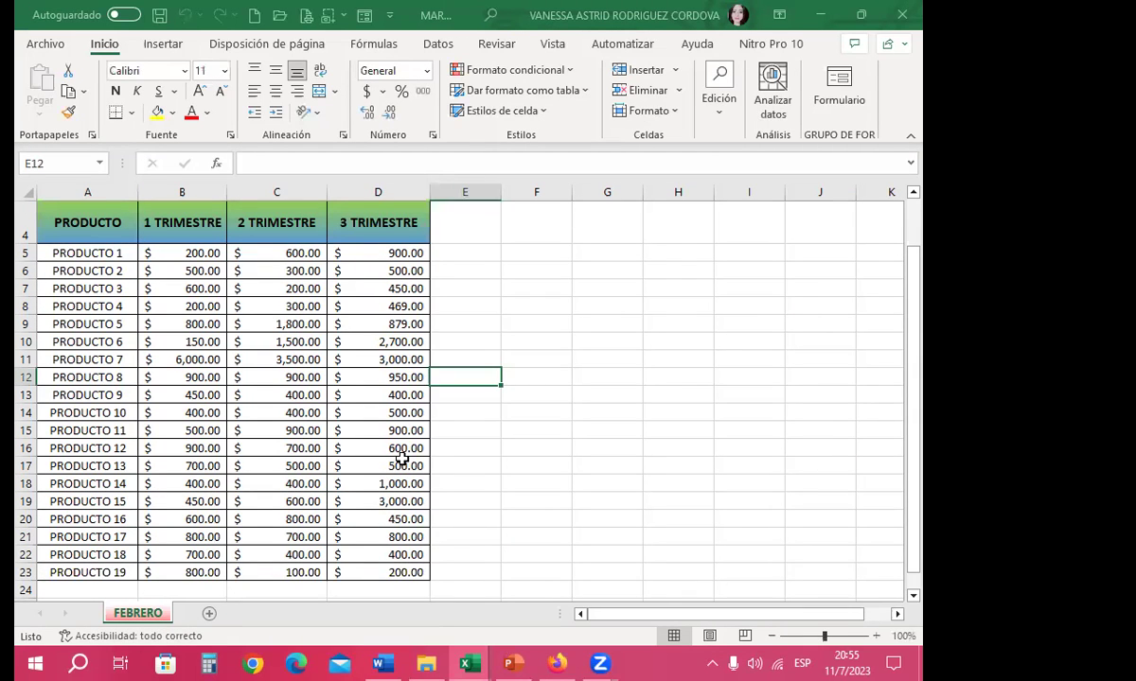
pyautogui.moveTo(465, 663)
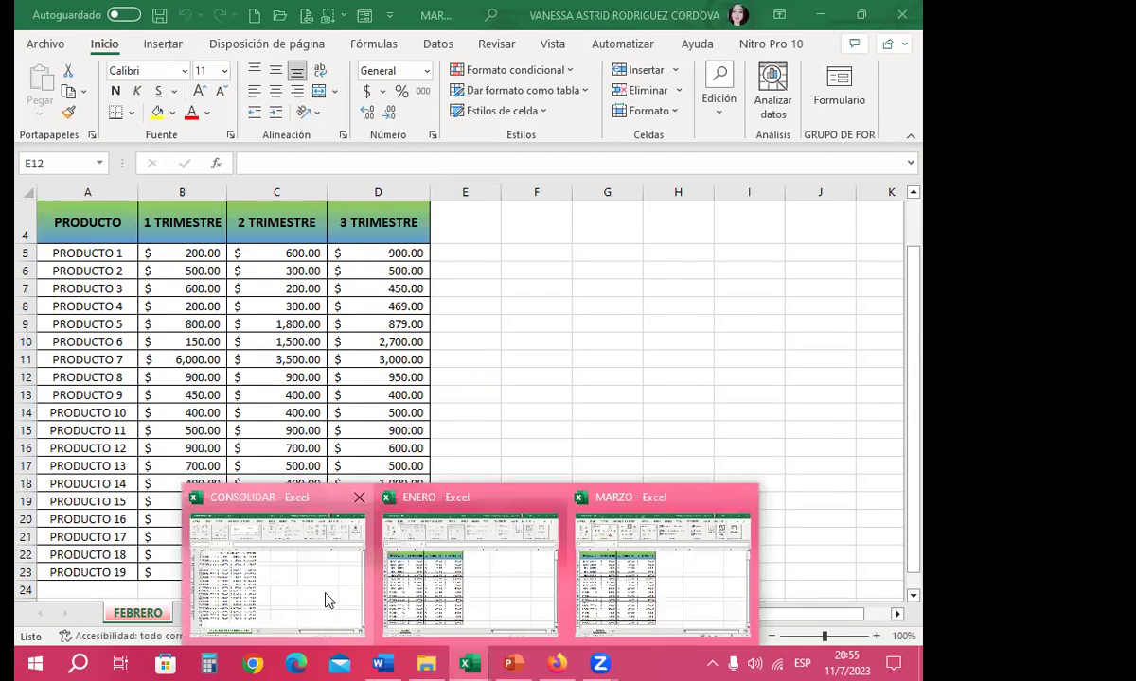
# Widen column B to show full product names and expand the outline to monthly rows
pyautogui.click(325, 600)
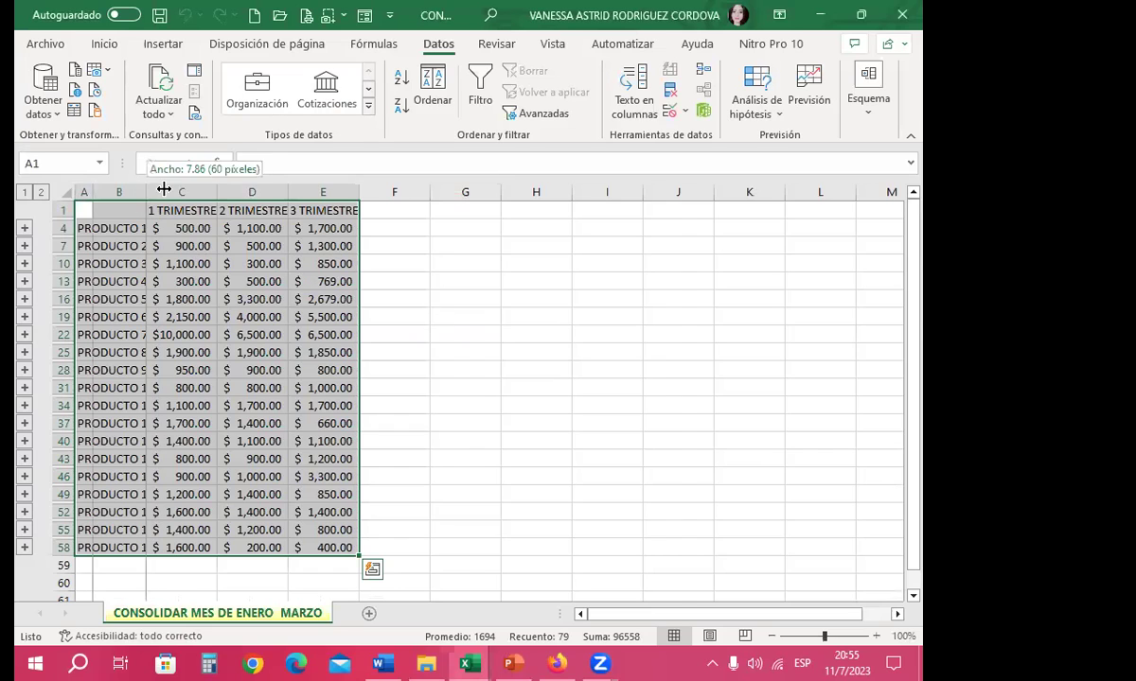
pyautogui.moveTo(146, 192); pyautogui.dragTo(183, 193)
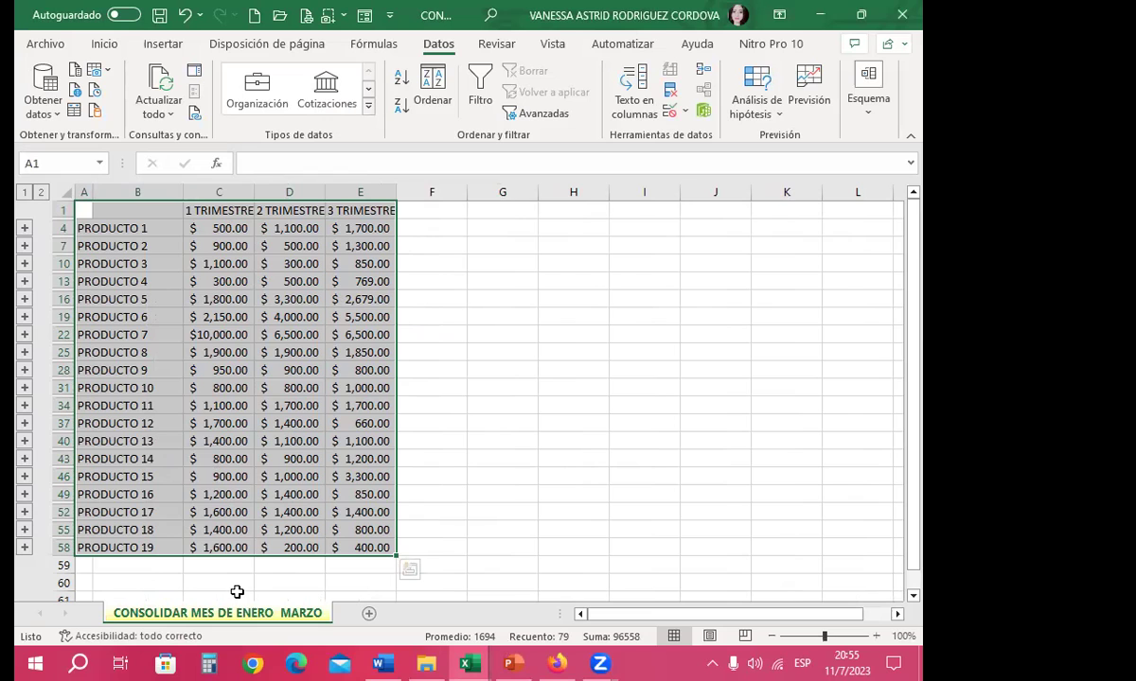
pyautogui.click(115, 228)
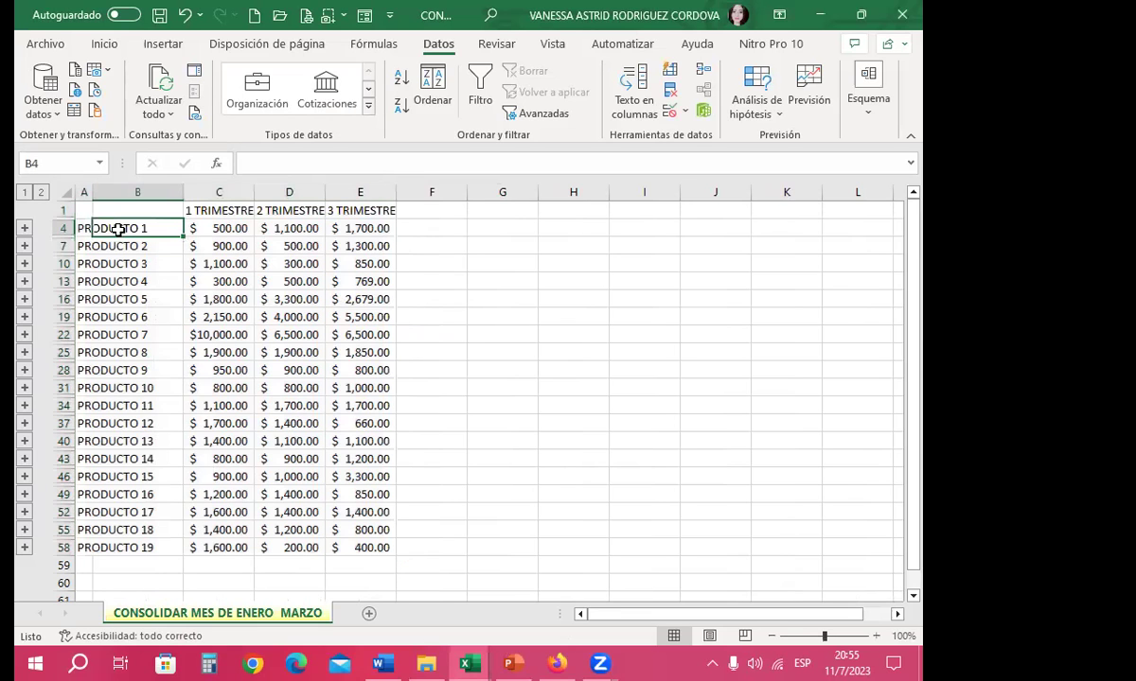
pyautogui.click(39, 193)
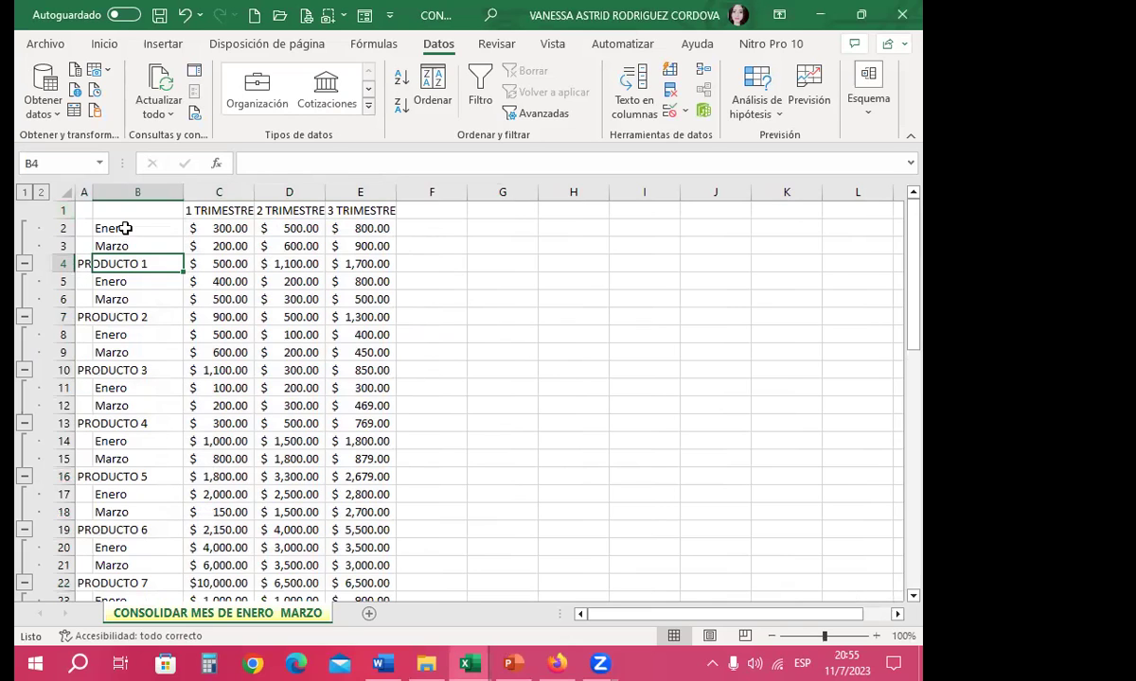
# Look through the ENERO and MARZO workbooks, then check the linked Enero values in row 2
pyautogui.click(464, 663)
pyautogui.moveTo(466, 664)
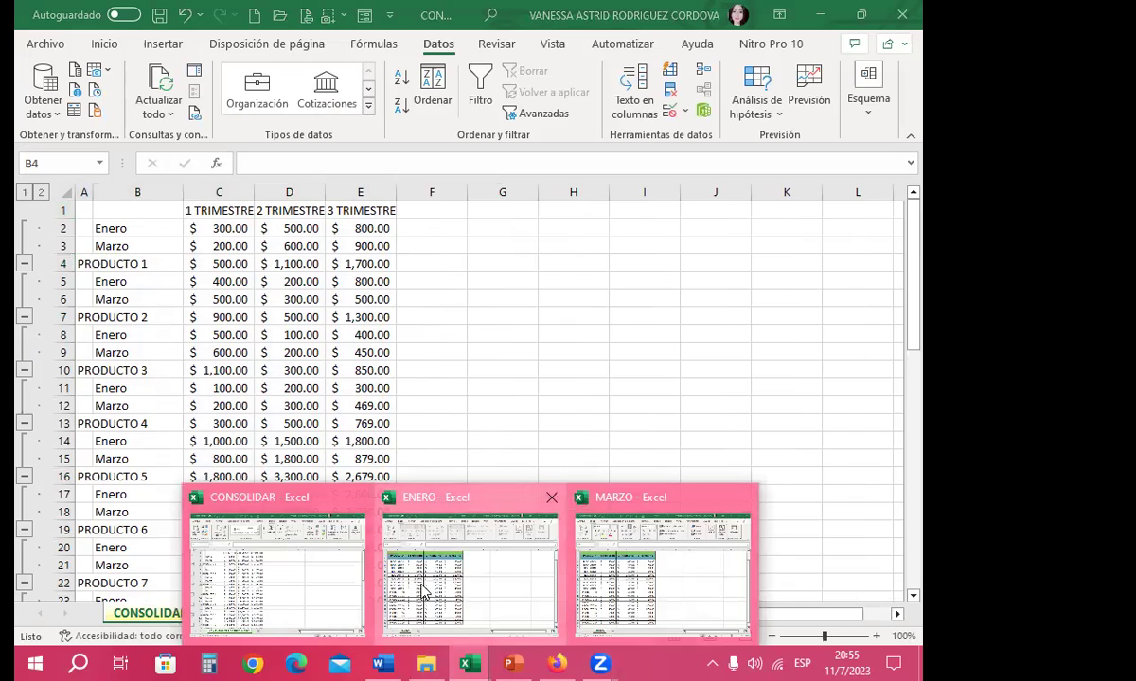
pyautogui.click(469, 587)
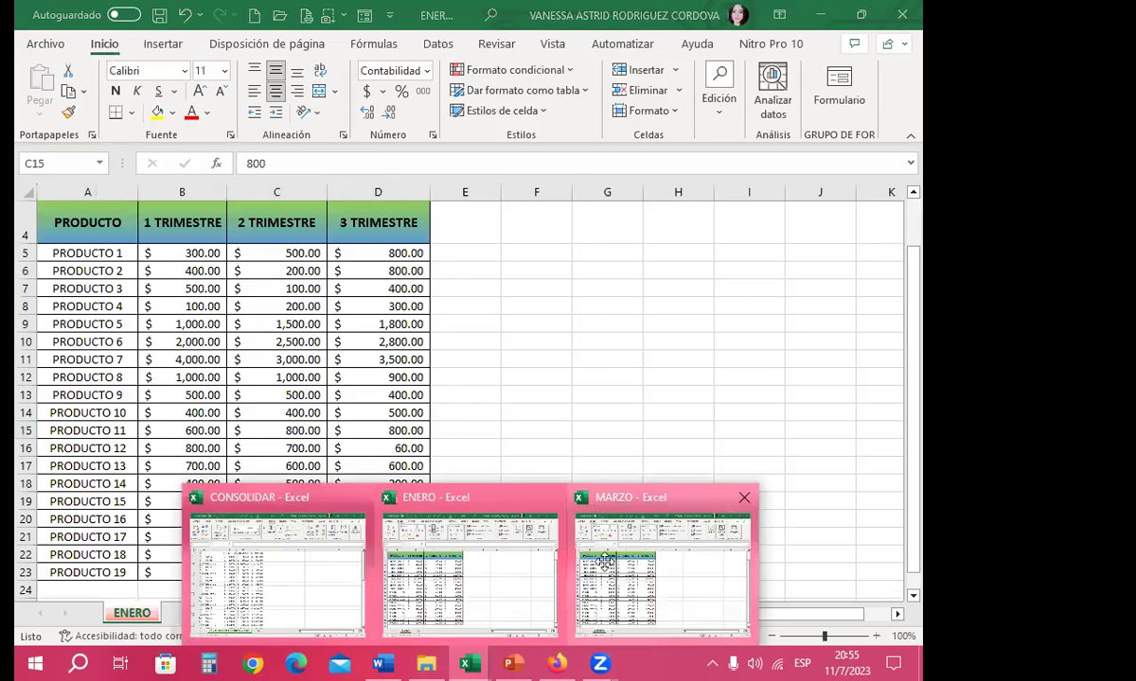
pyautogui.click(423, 596)
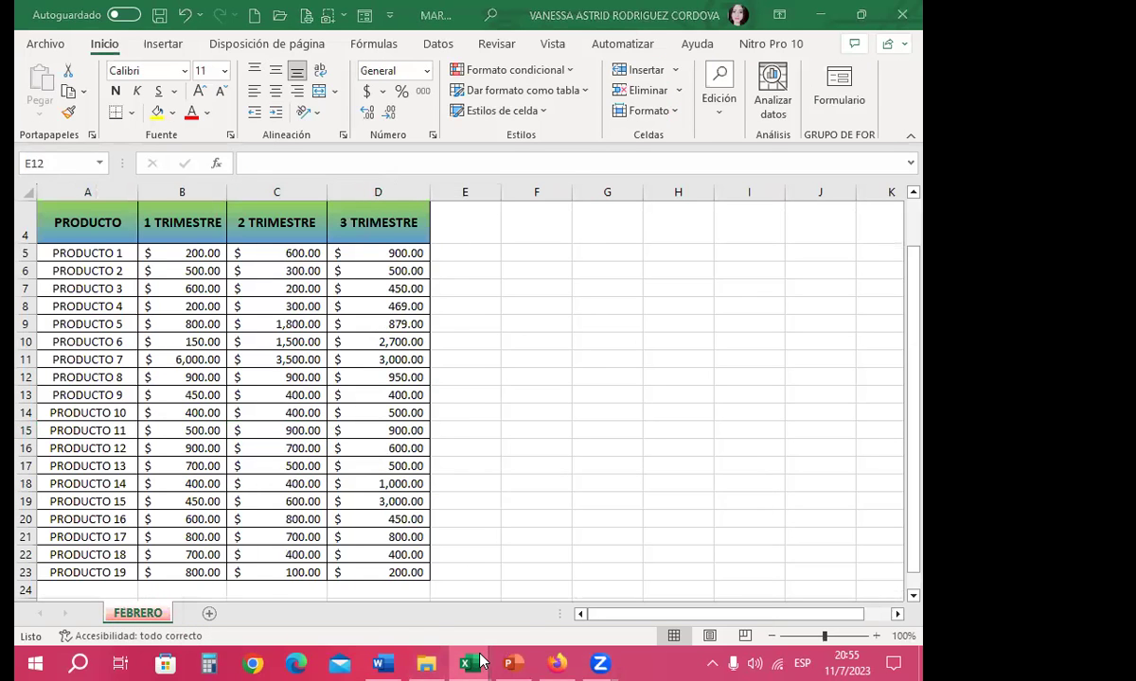
pyautogui.click(251, 583)
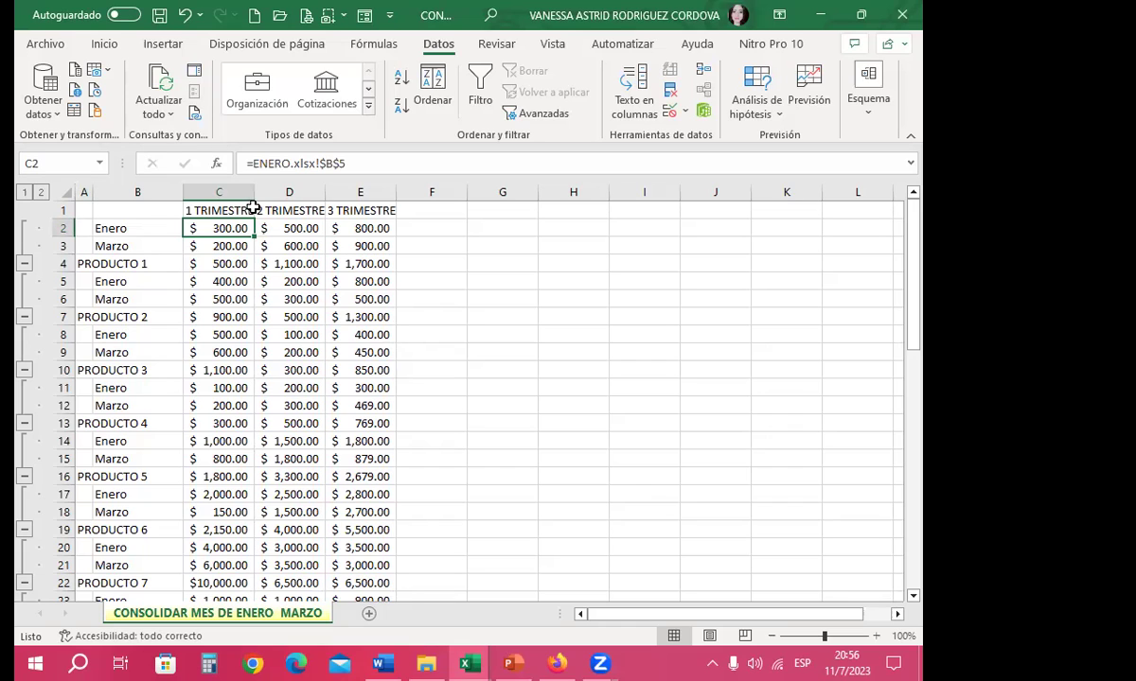
pyautogui.click(135, 227)
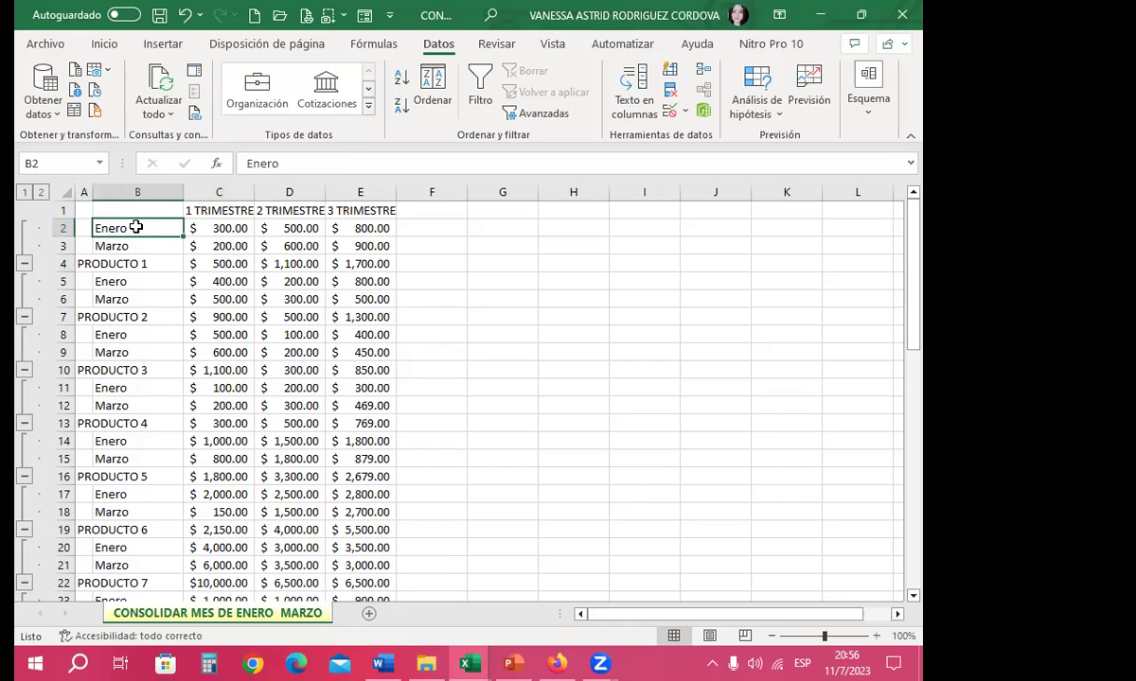
pyautogui.click(223, 228)
pyautogui.click(289, 228)
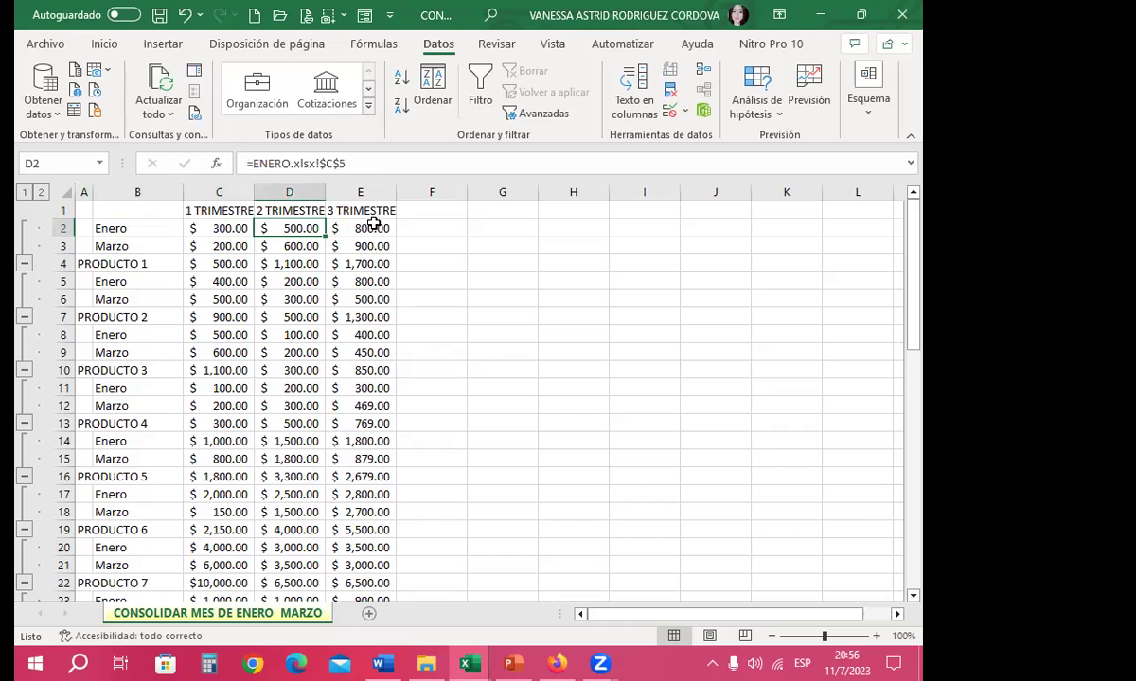
pyautogui.click(374, 226)
pyautogui.click(140, 262)
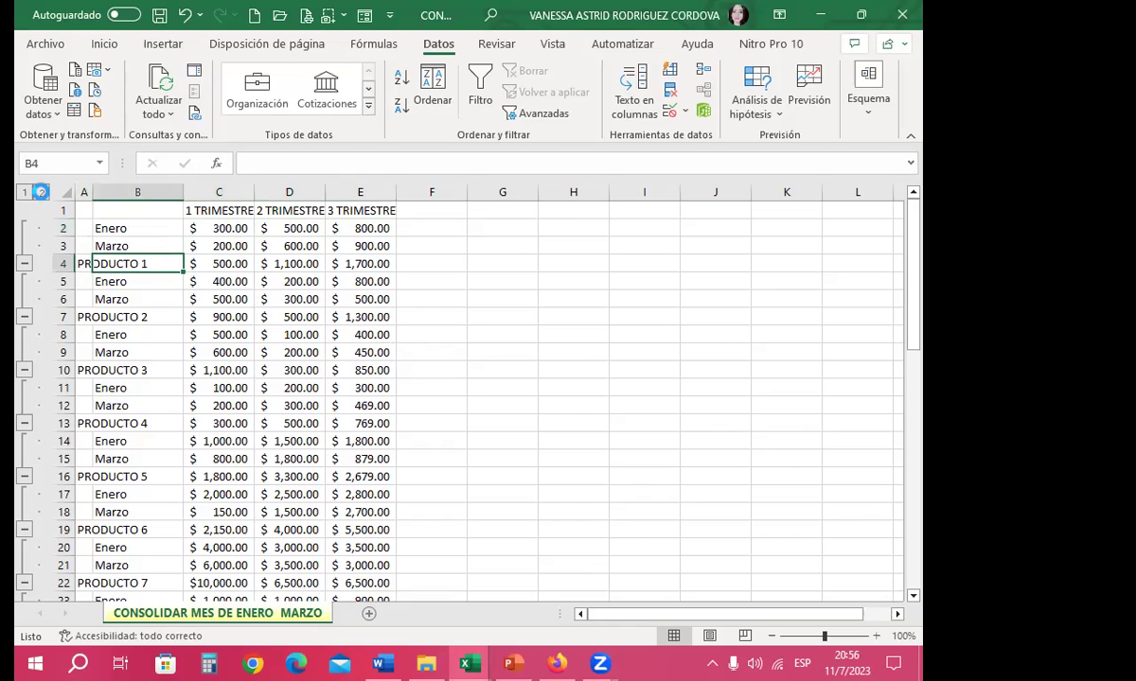
# Toggle the outline levels, inspect PRODUCTO 1's sum formula, and save the workbook
pyautogui.click(27, 193)
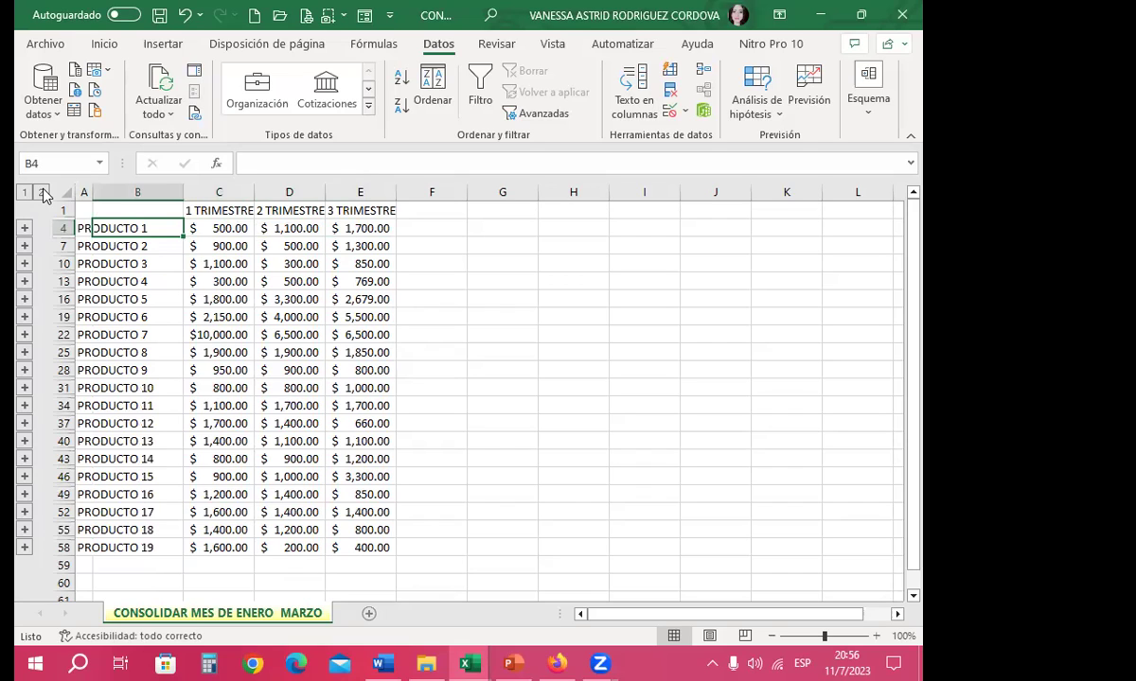
pyautogui.click(43, 193)
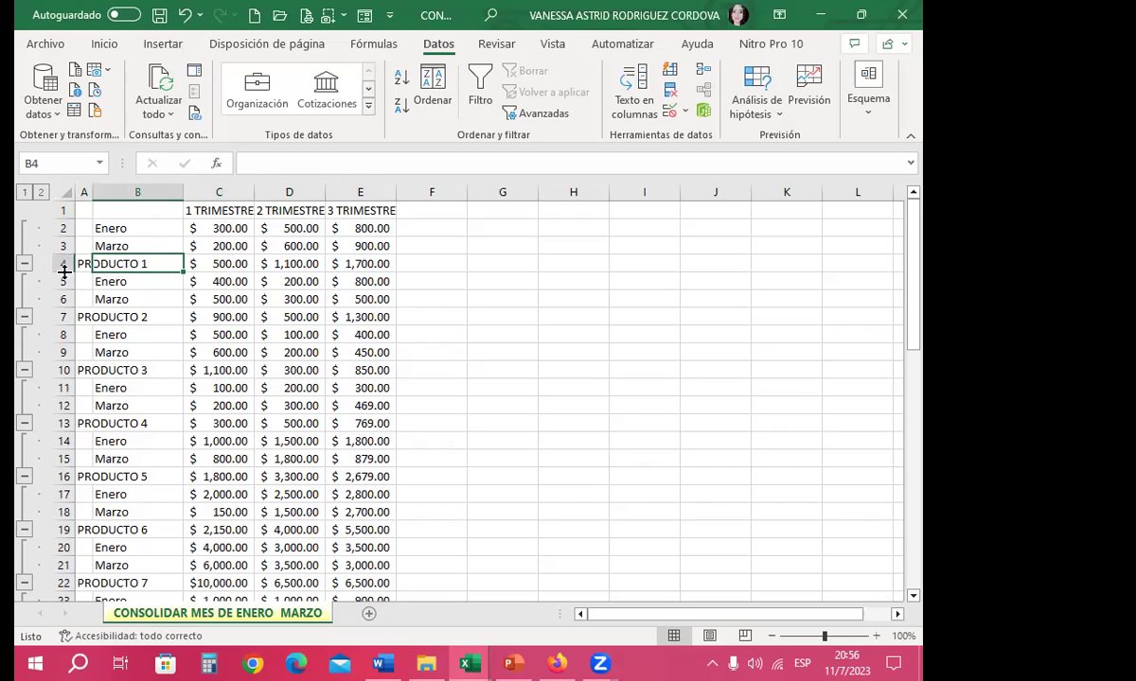
pyautogui.click(382, 264)
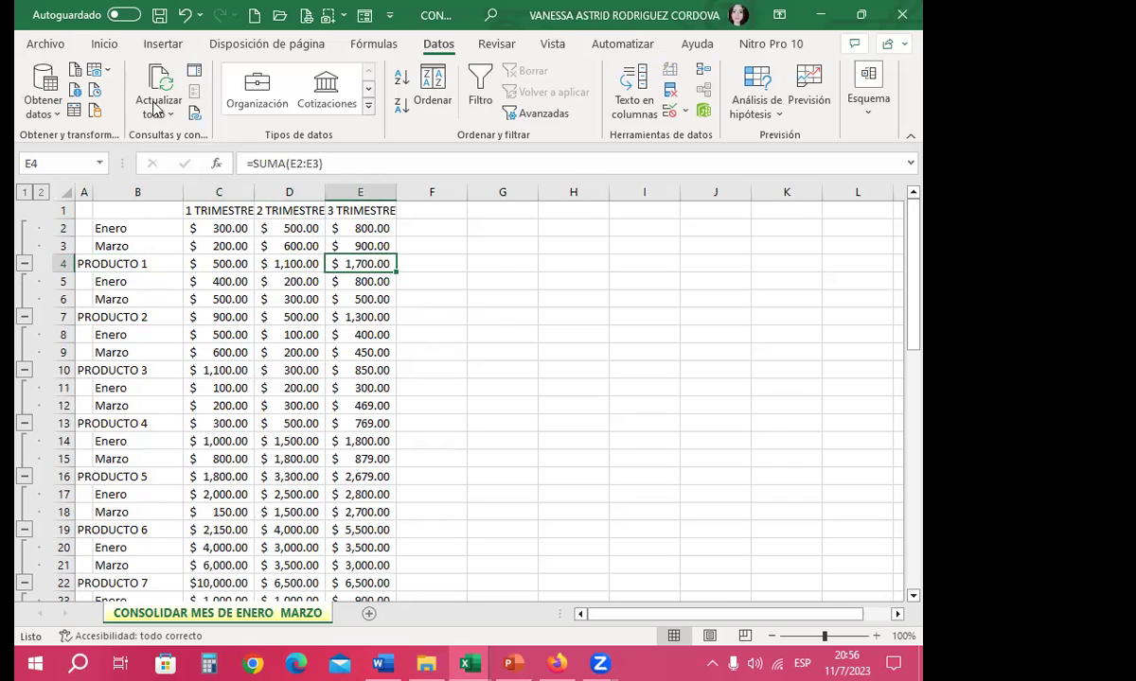
pyautogui.click(496, 259)
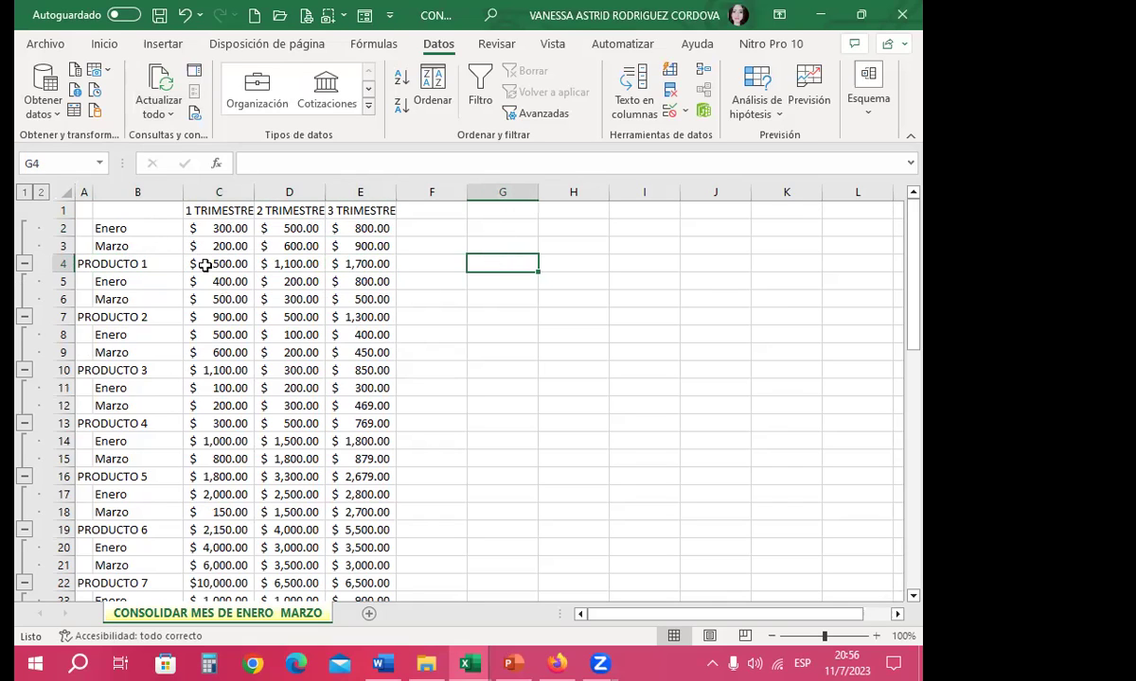
pyautogui.click(158, 17)
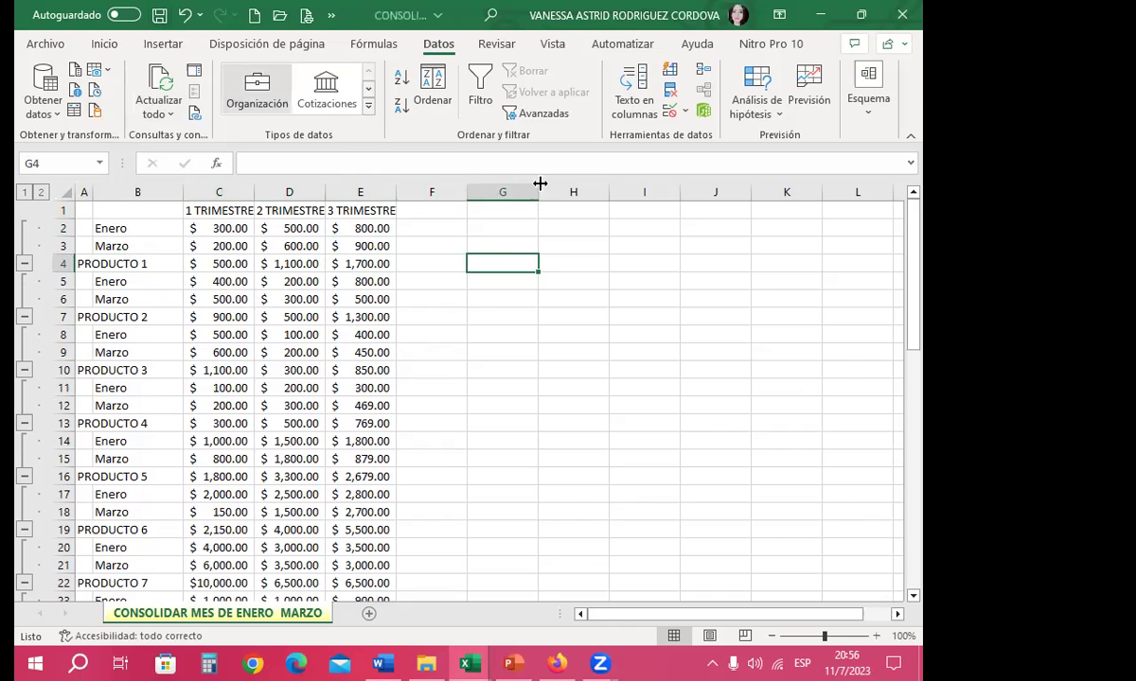
# Set MARZO's PRODUCTO 5 2 TRIMESTRE value to 8000, then close MARZO and ENERO
pyautogui.click(820, 14)
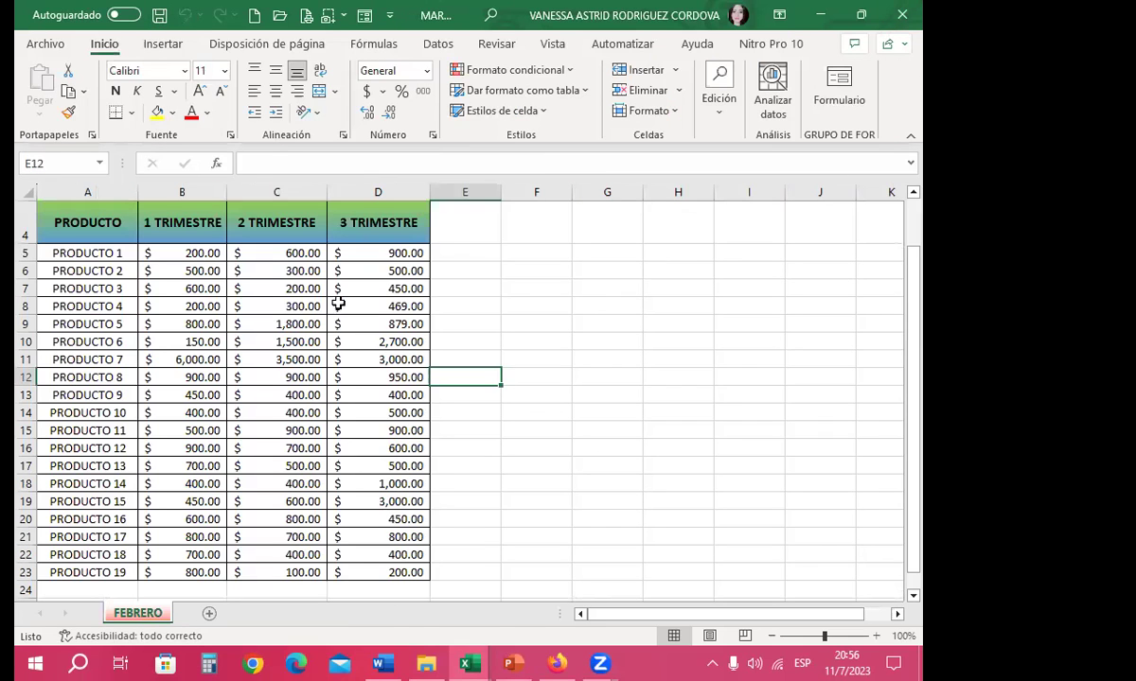
pyautogui.keyDown('shift'); pyautogui.click(268, 310); pyautogui.keyUp('shift')
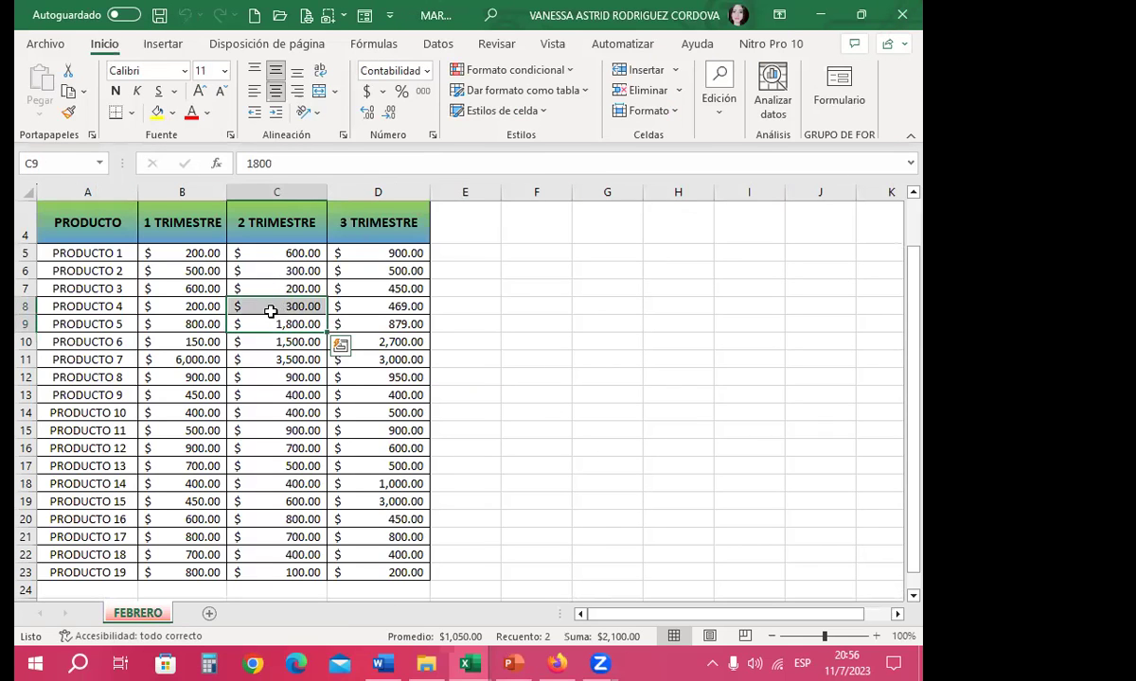
pyautogui.write('8000')
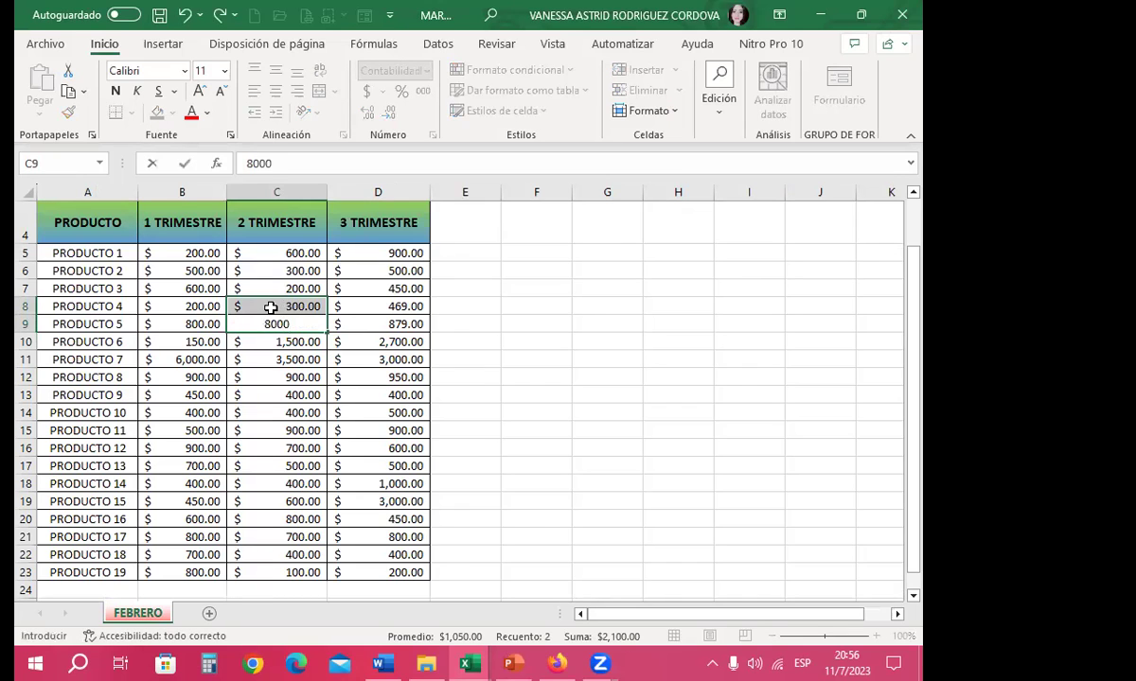
pyautogui.click(270, 308)
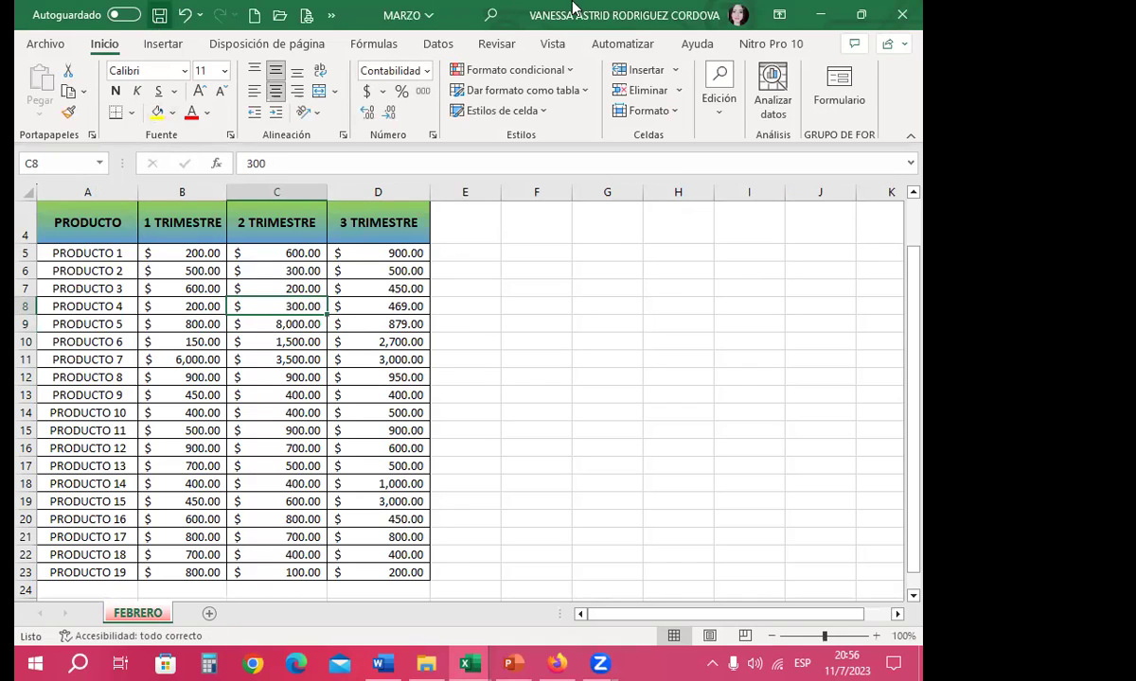
pyautogui.click(902, 19)
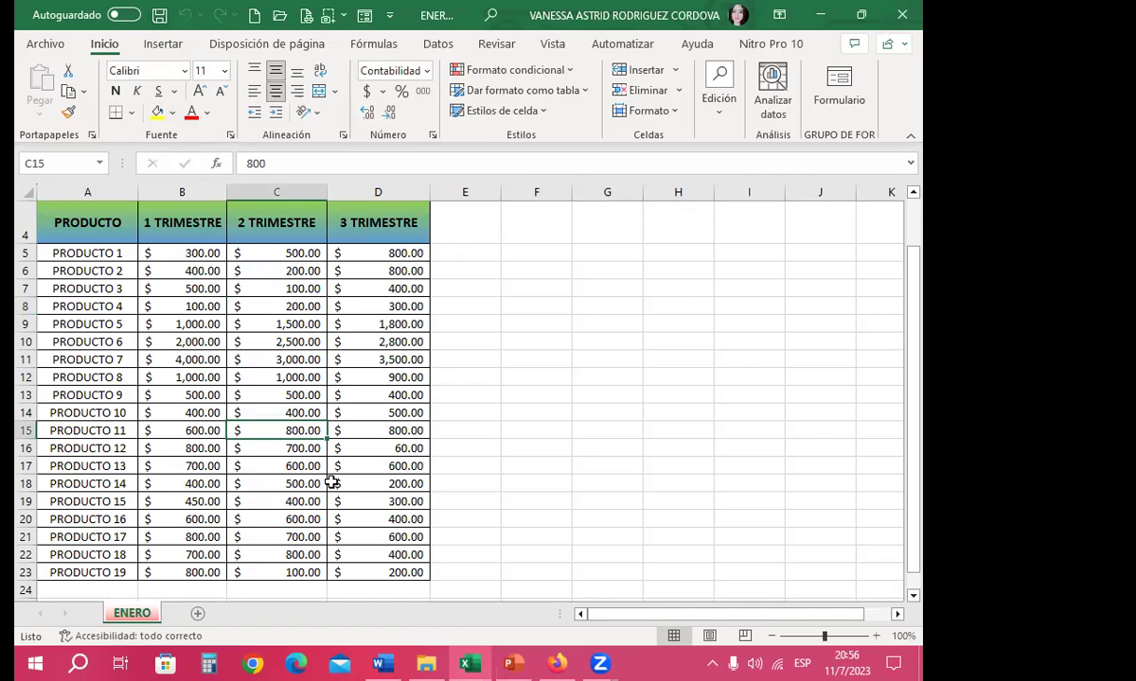
pyautogui.hotkey('alt', 'F4')
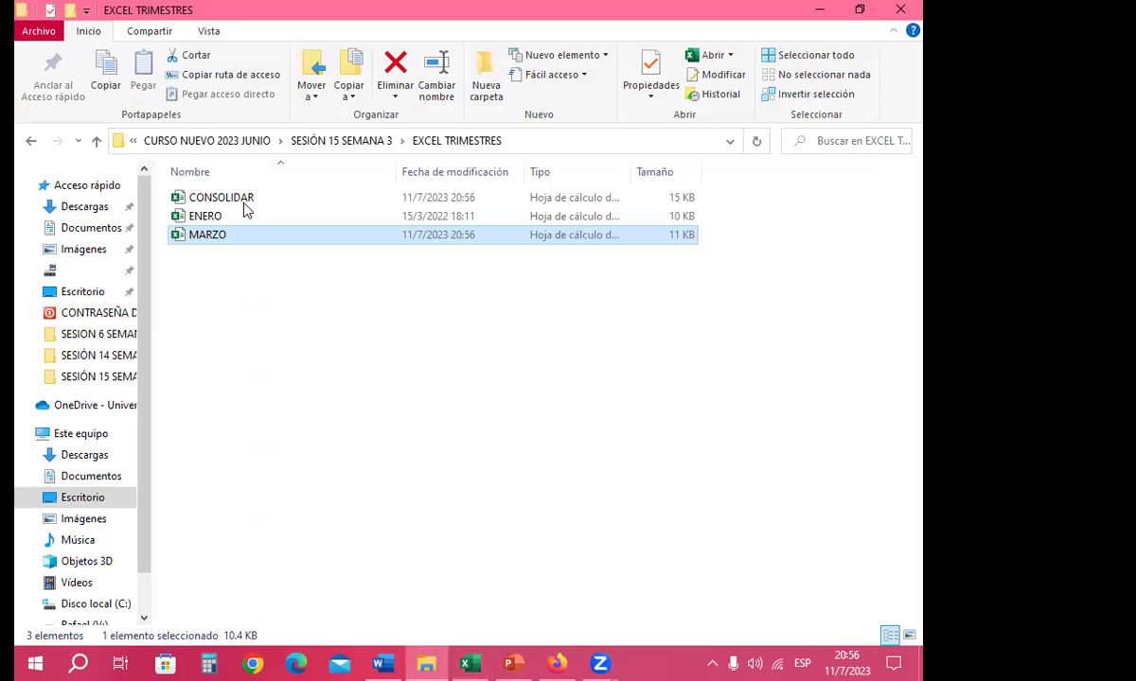
# Open CONSOLIDAR from the EXCEL TRIMESTRES folder
pyautogui.doubleClick(248, 199)
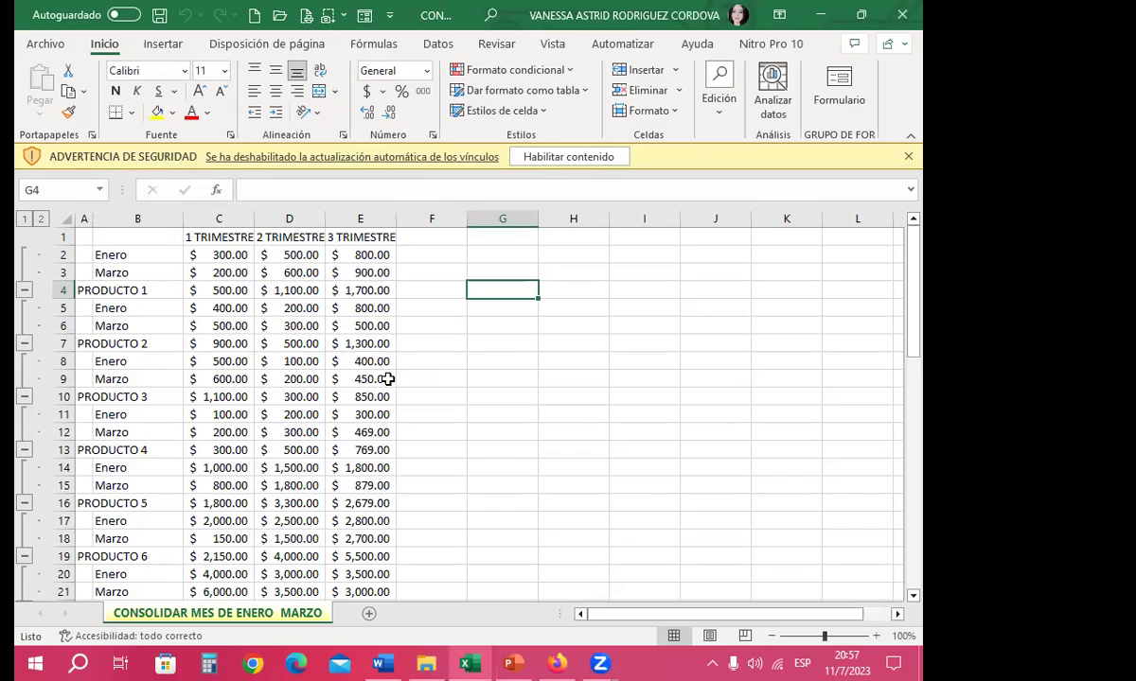
# Enable content, verify PRODUCTO 5's updated linked sums, and collapse the outline to level 2
pyautogui.click(546, 163)
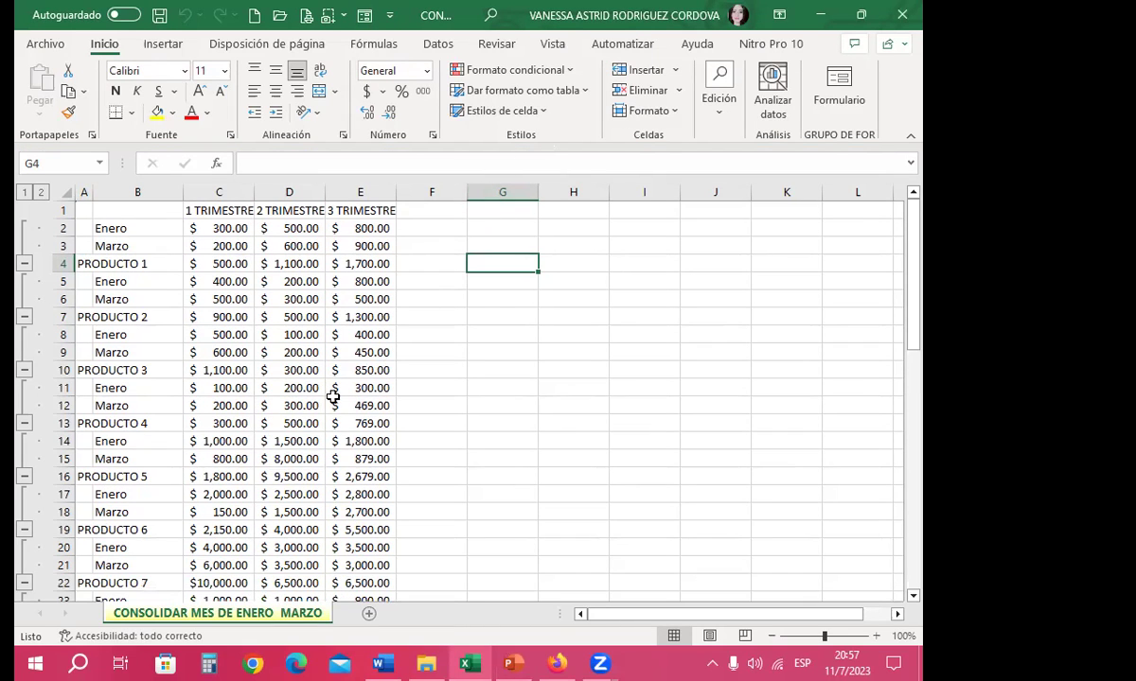
pyautogui.click(280, 461)
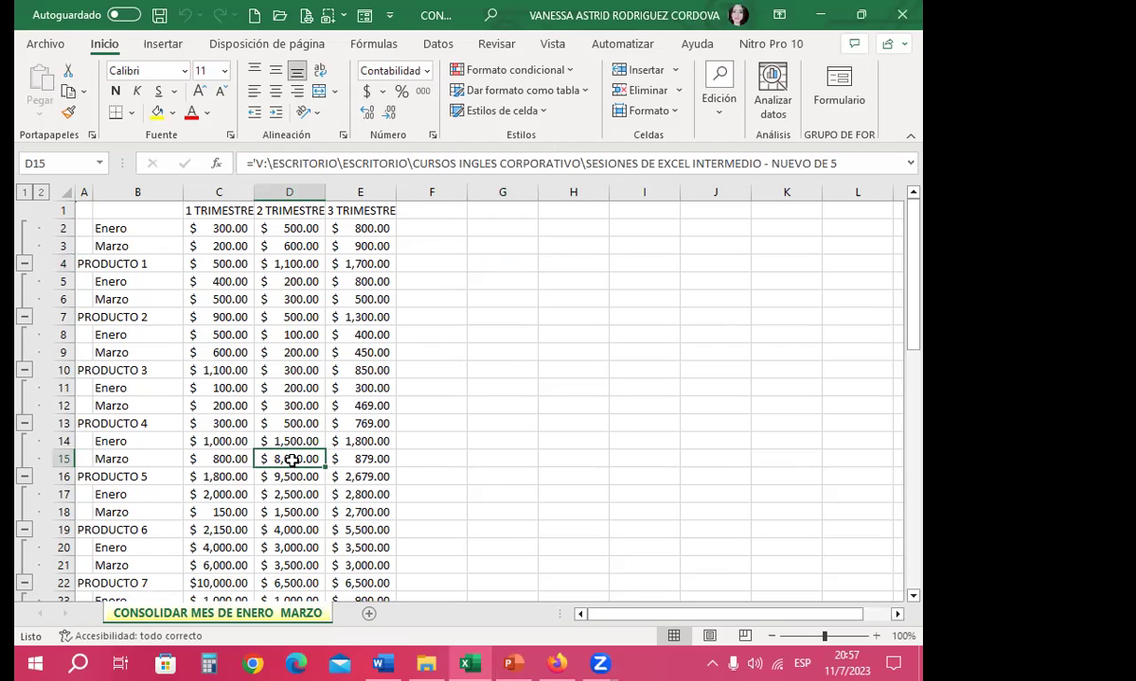
pyautogui.click(301, 422)
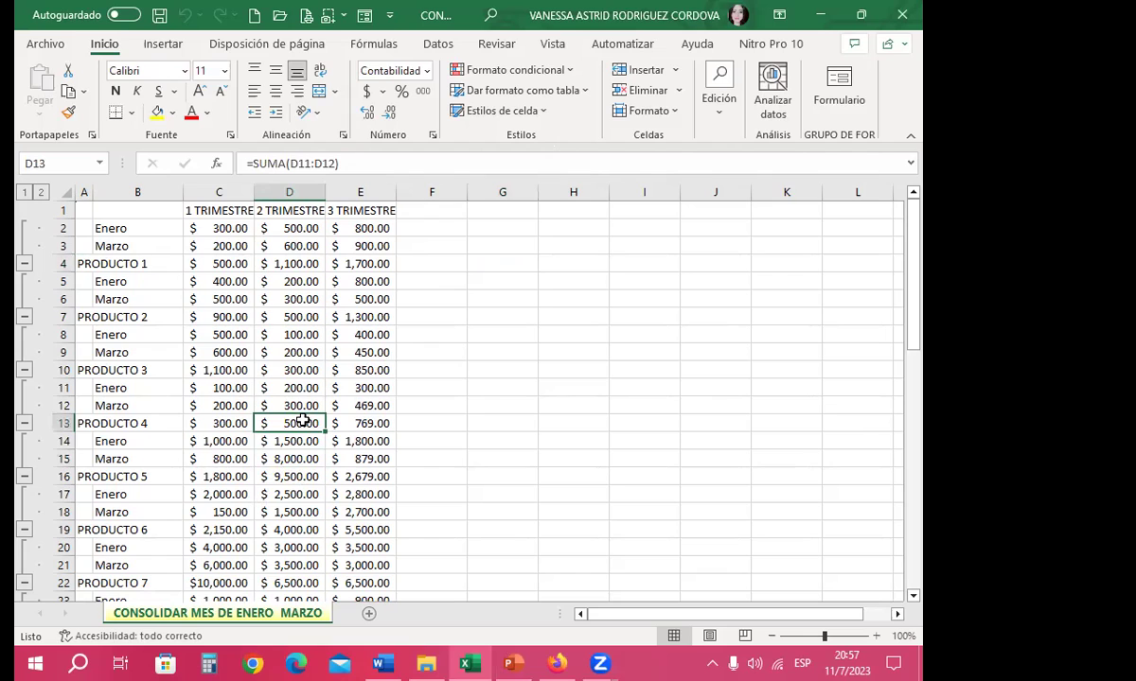
pyautogui.click(41, 192)
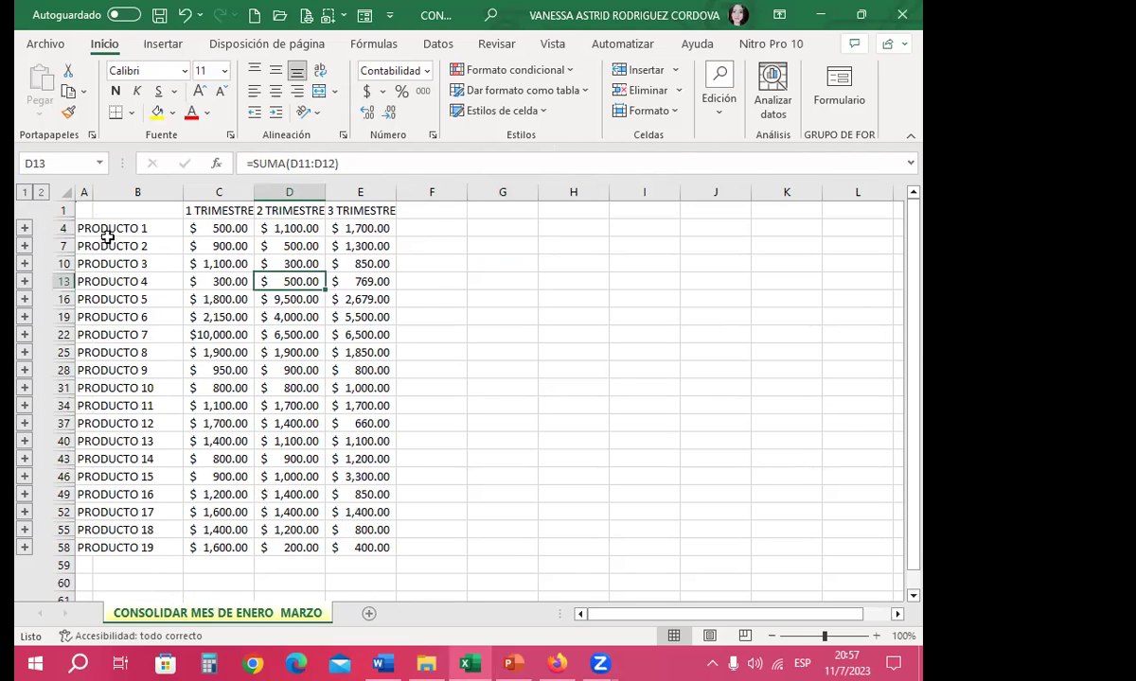
pyautogui.click(426, 331)
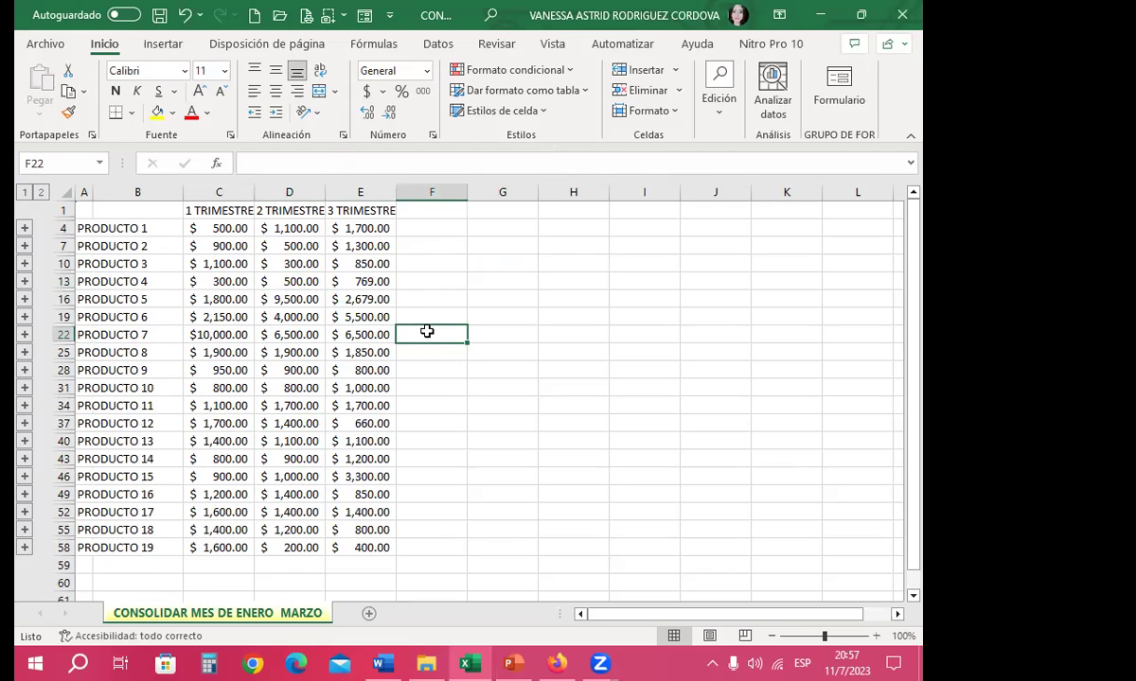
pyautogui.click(441, 284)
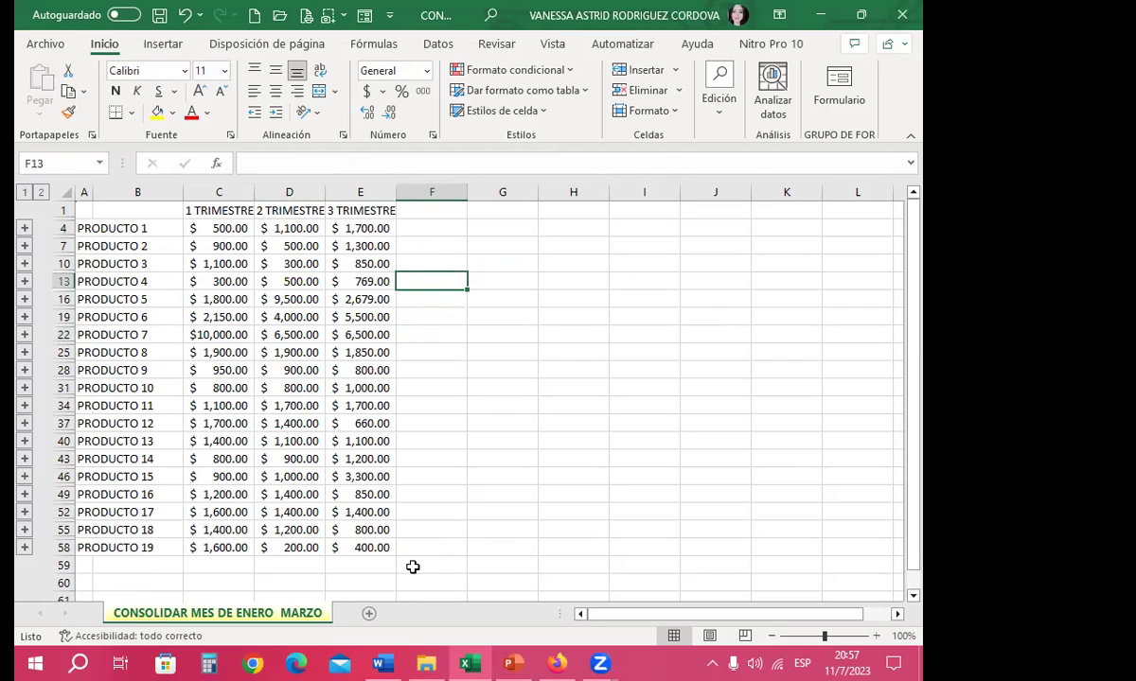
# Copy the question sentence from the Word document, then go to the browser
pyautogui.hotkey('alt', 'Tab')
pyautogui.moveTo(176, 293); pyautogui.dragTo(711, 301)
pyautogui.hotkey('ctrl', 'c')
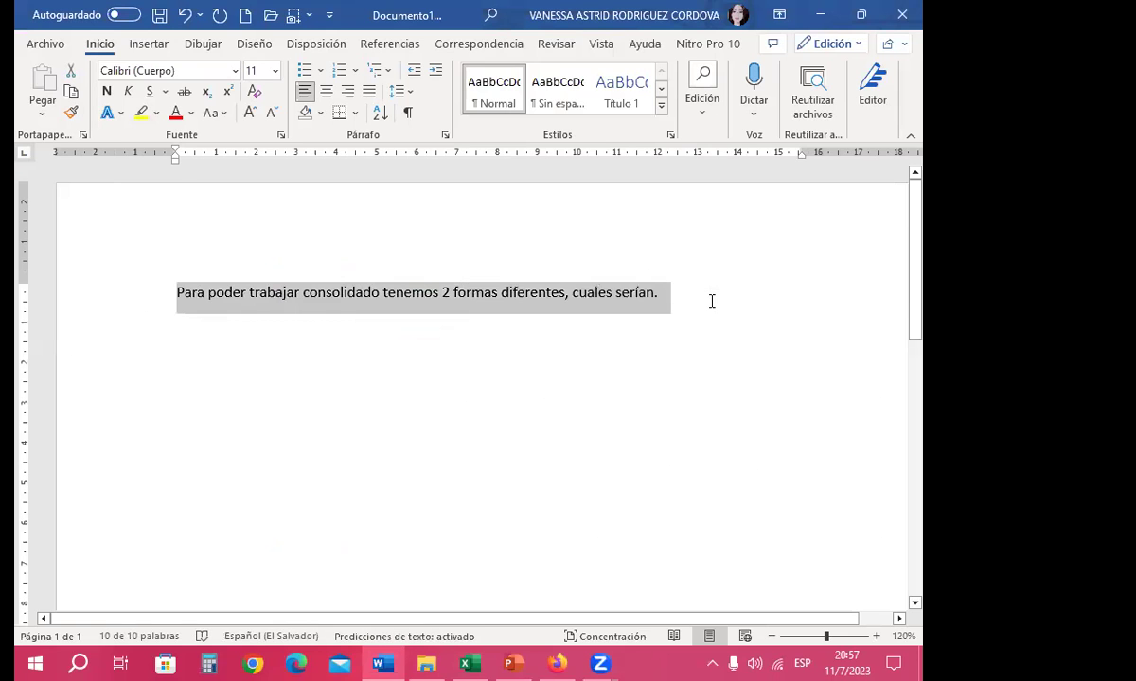
pyautogui.click(402, 554)
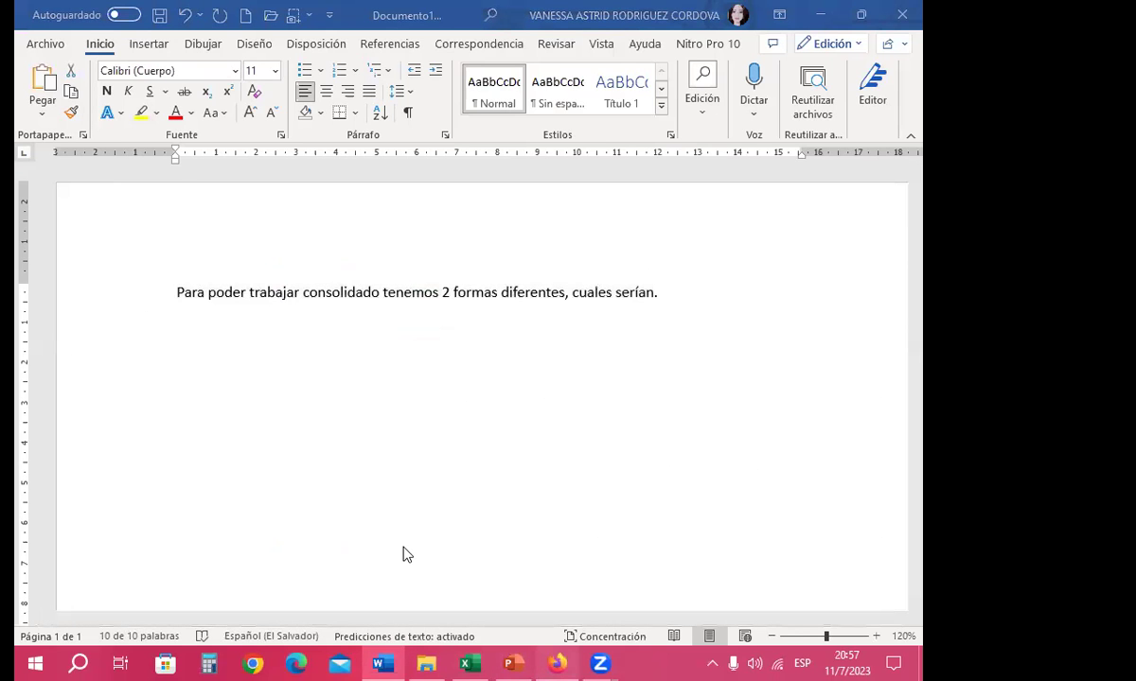
pyautogui.hotkey('alt', 'Tab')
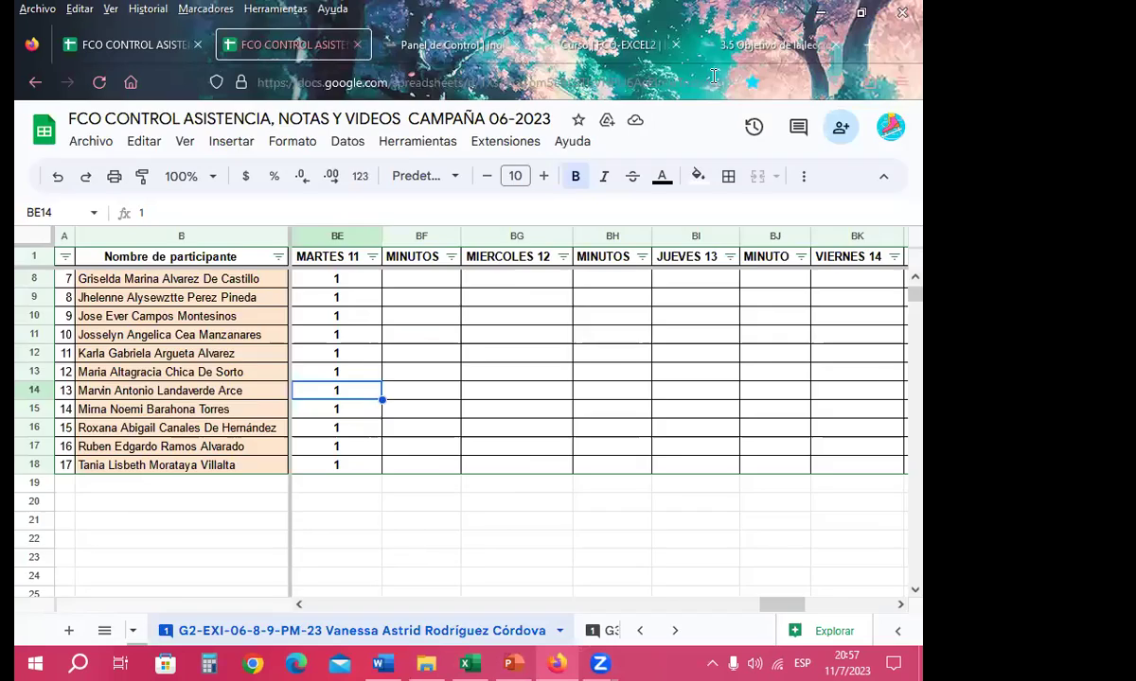
# Open the Foro de discusión clase #15 and start a new post
pyautogui.hotkey('ctrl', '9')
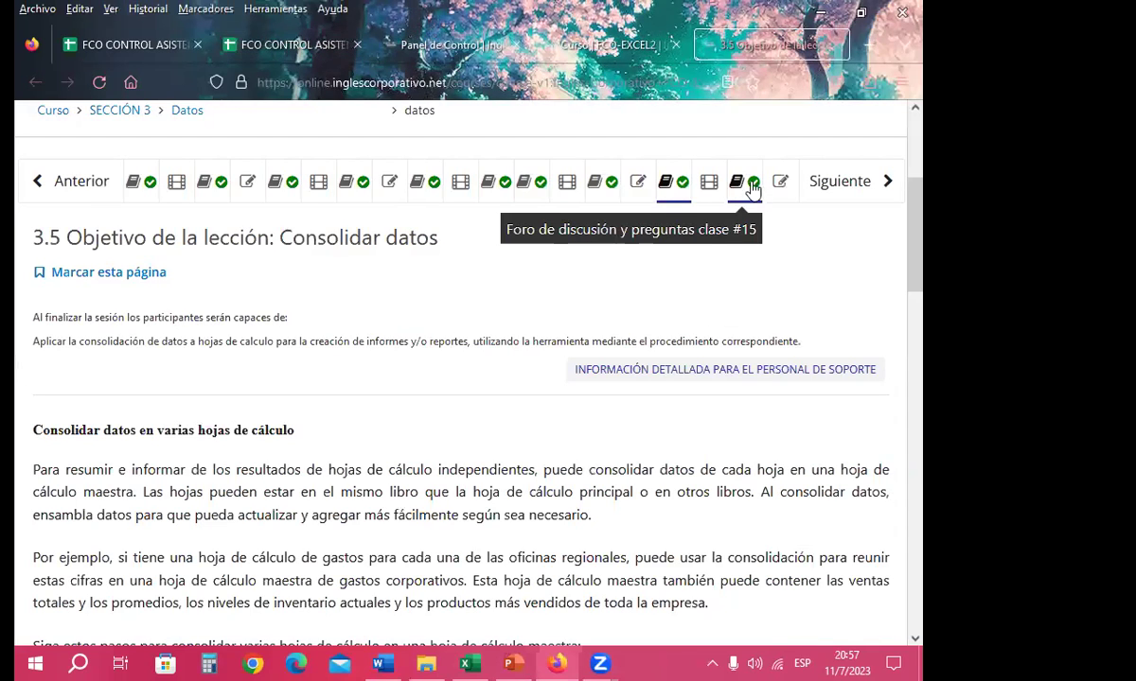
pyautogui.click(737, 182)
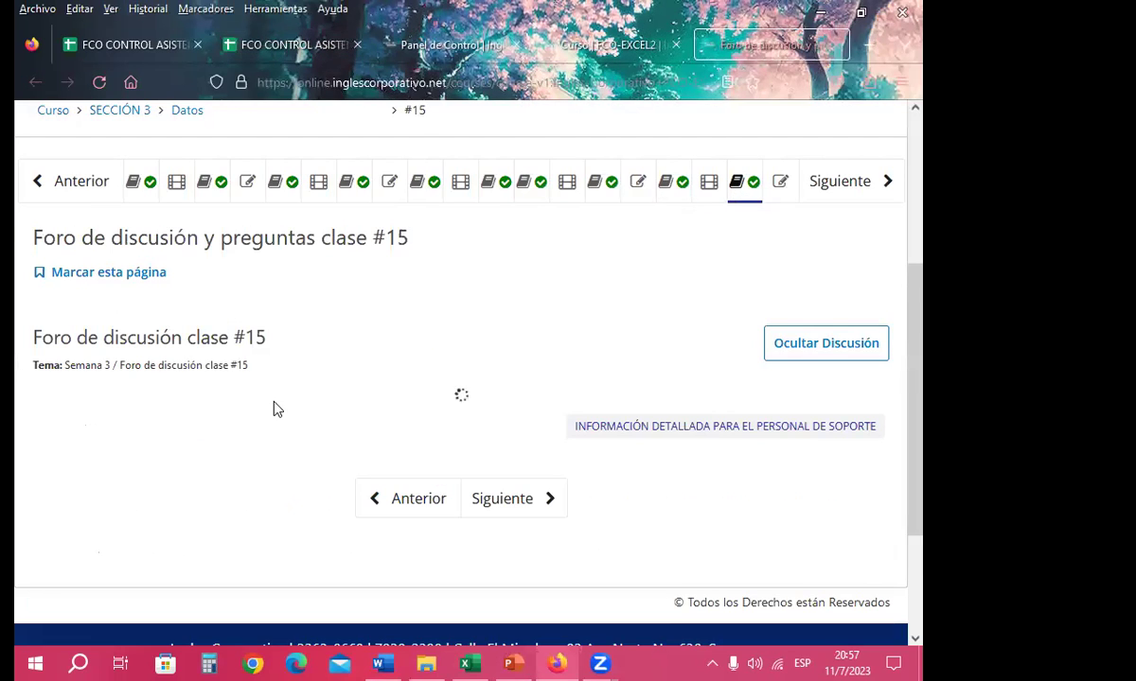
pyautogui.scroll(-2, 375, 369)
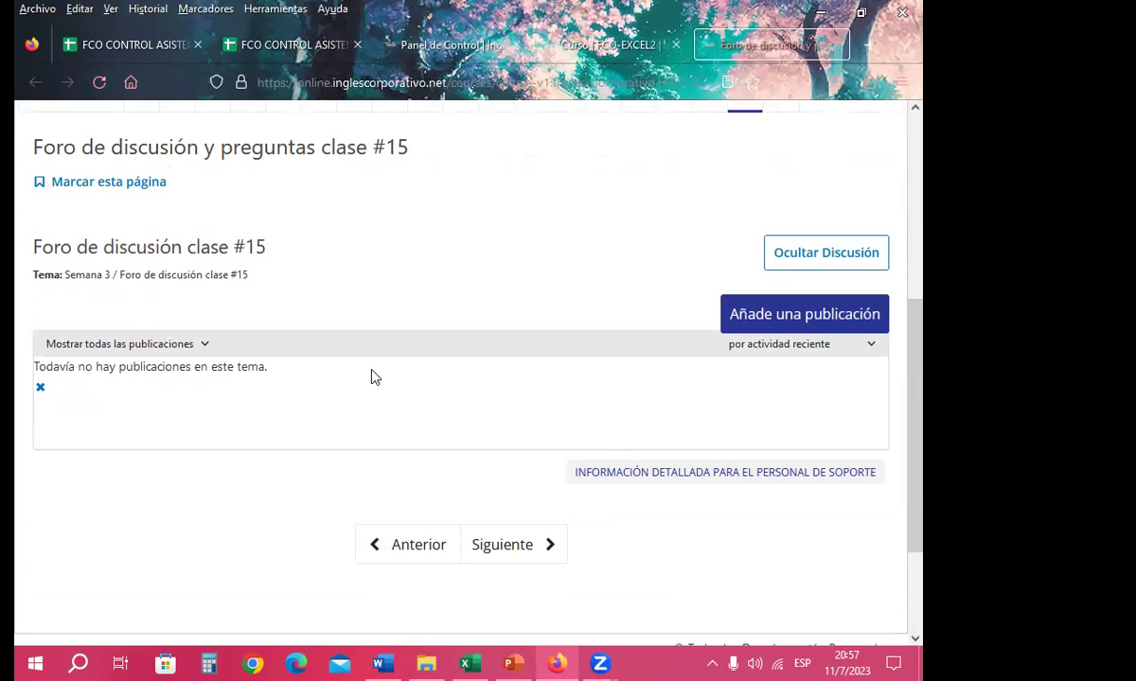
pyautogui.click(747, 314)
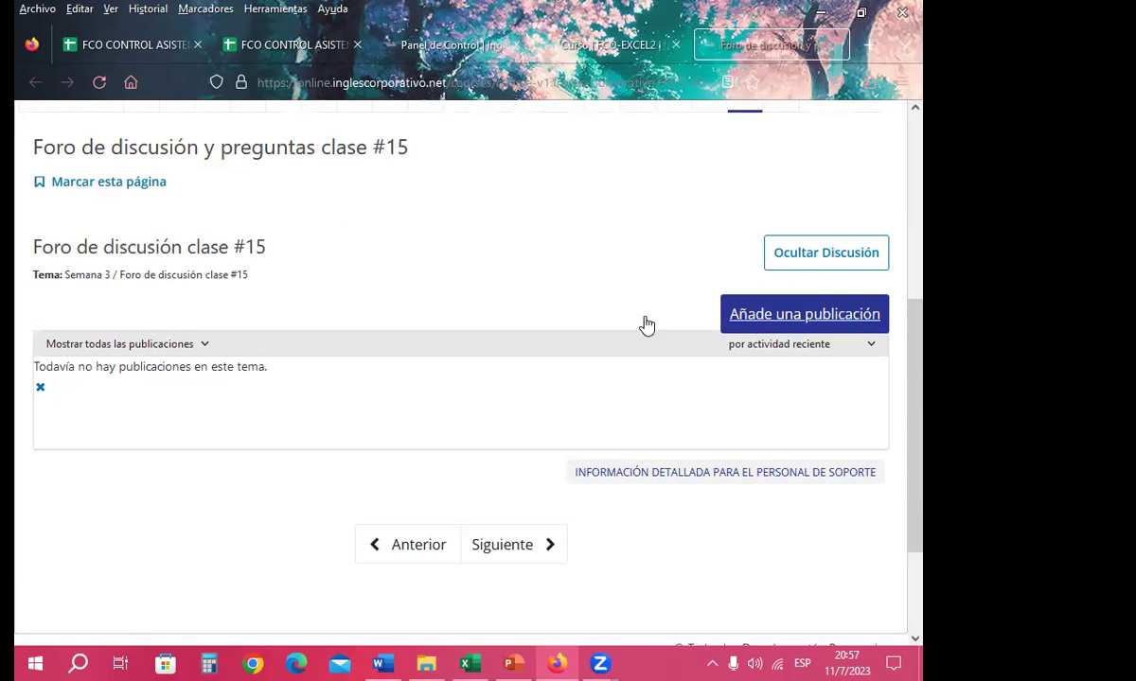
# Paste the copied consolidation question into the post body
pyautogui.click(58, 416)
pyautogui.scroll(-4, 62, 427)
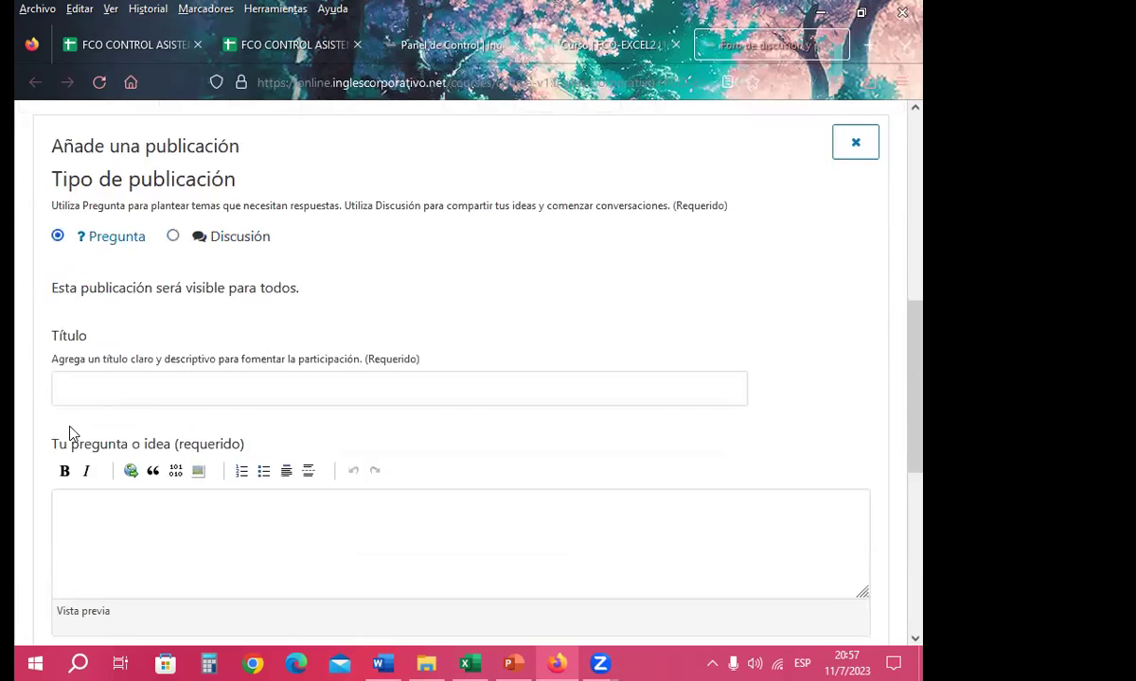
pyautogui.click(86, 521)
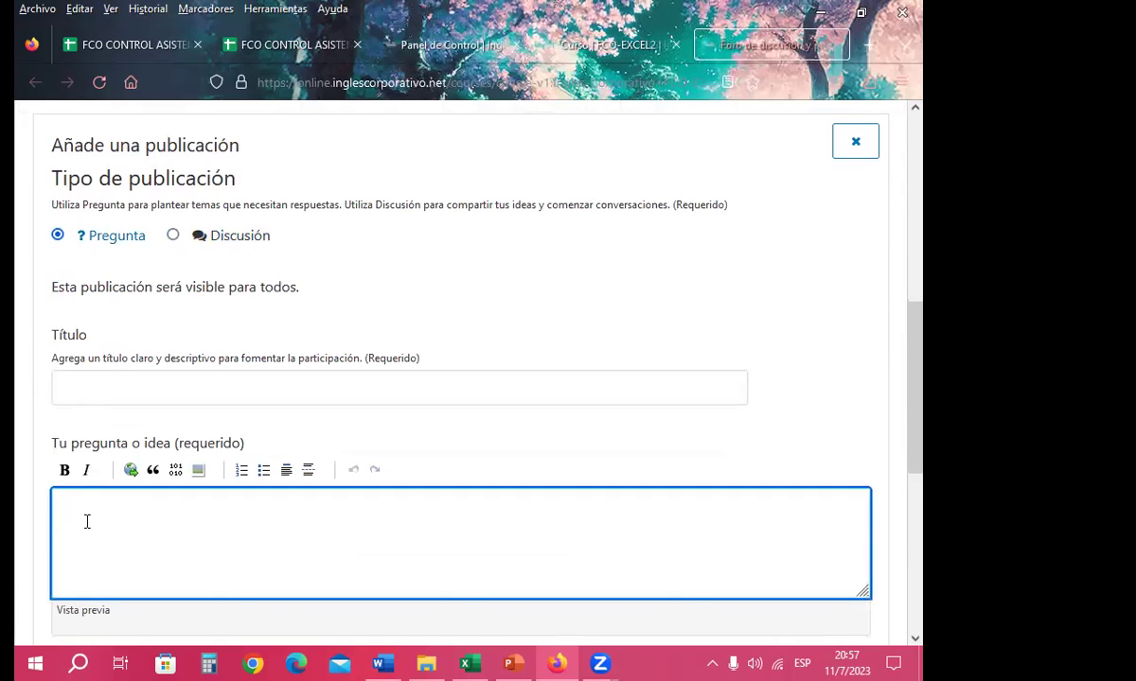
pyautogui.hotkey('ctrl', 'v')
# Title the post RESPONDER LA SIGUIENTE PREGUNTA and submit it
pyautogui.click(85, 383)
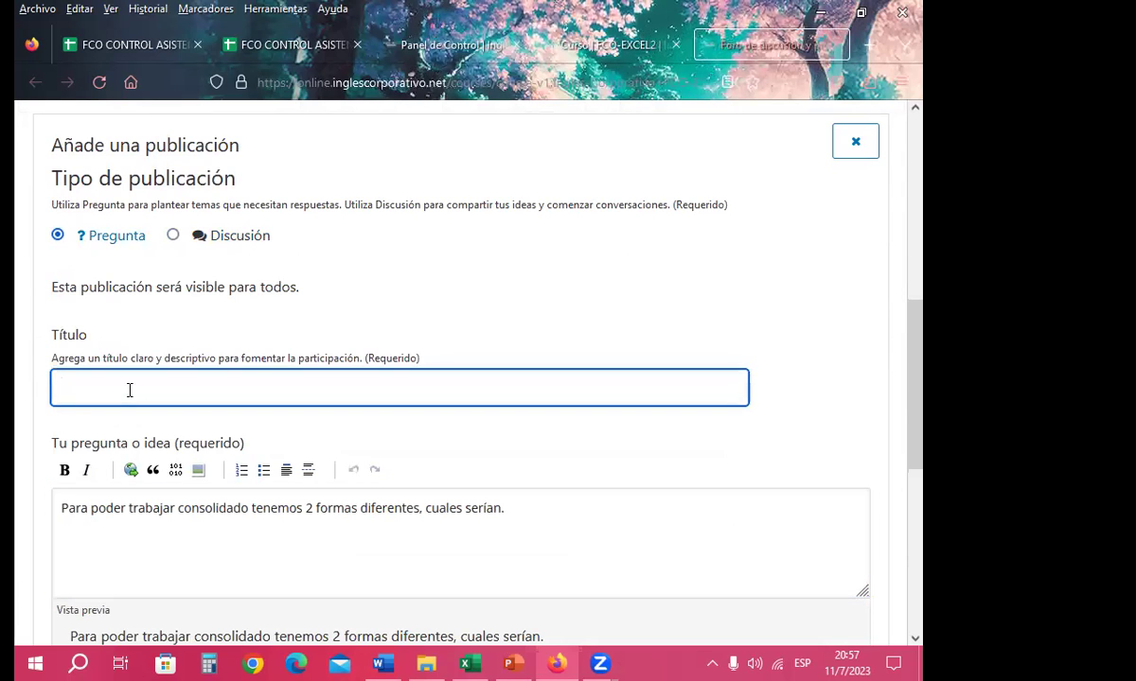
pyautogui.click(129, 390)
pyautogui.click(94, 414)
pyautogui.scroll(-5, 94, 417)
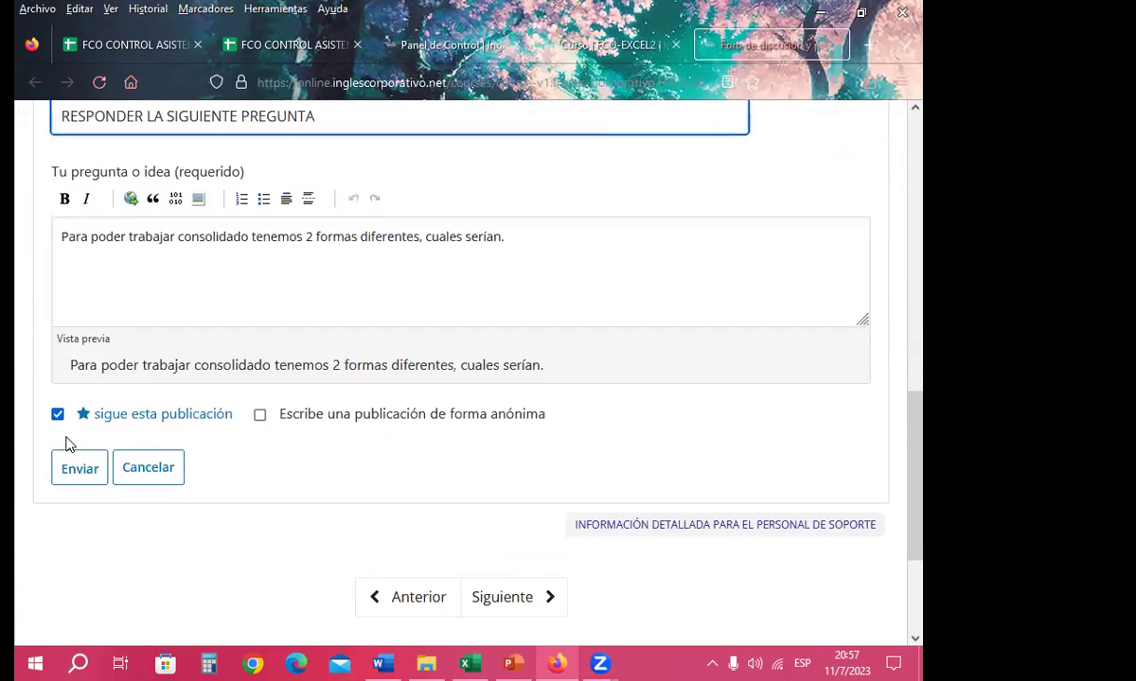
pyautogui.click(79, 474)
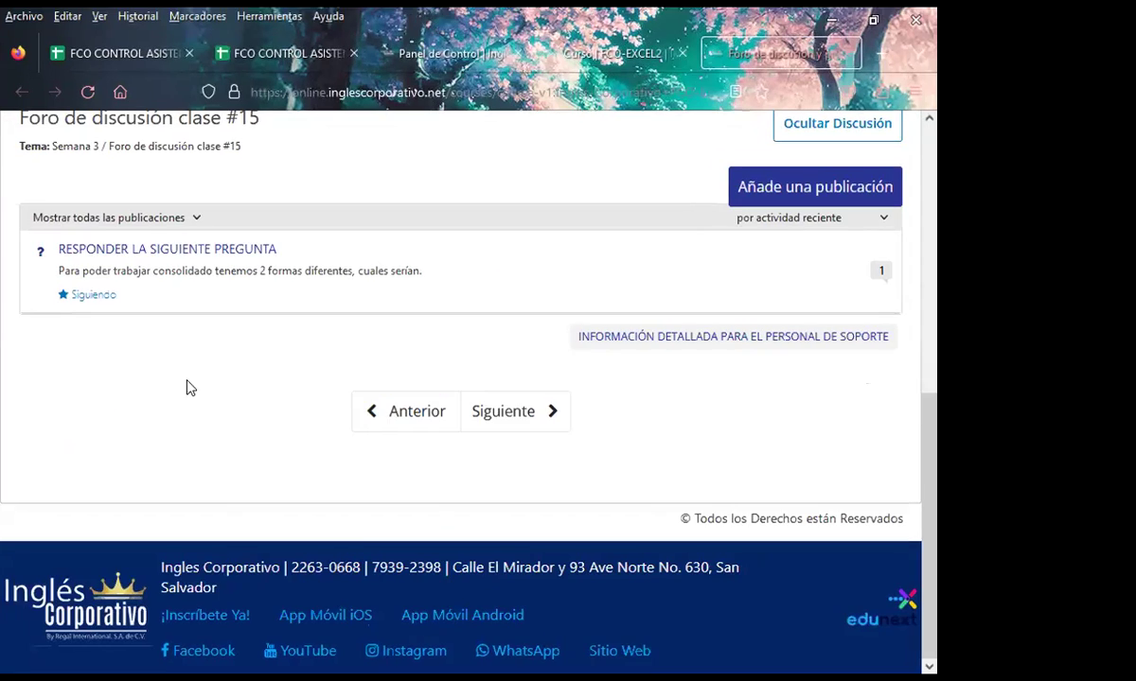
pyautogui.scroll(2, 193, 413)
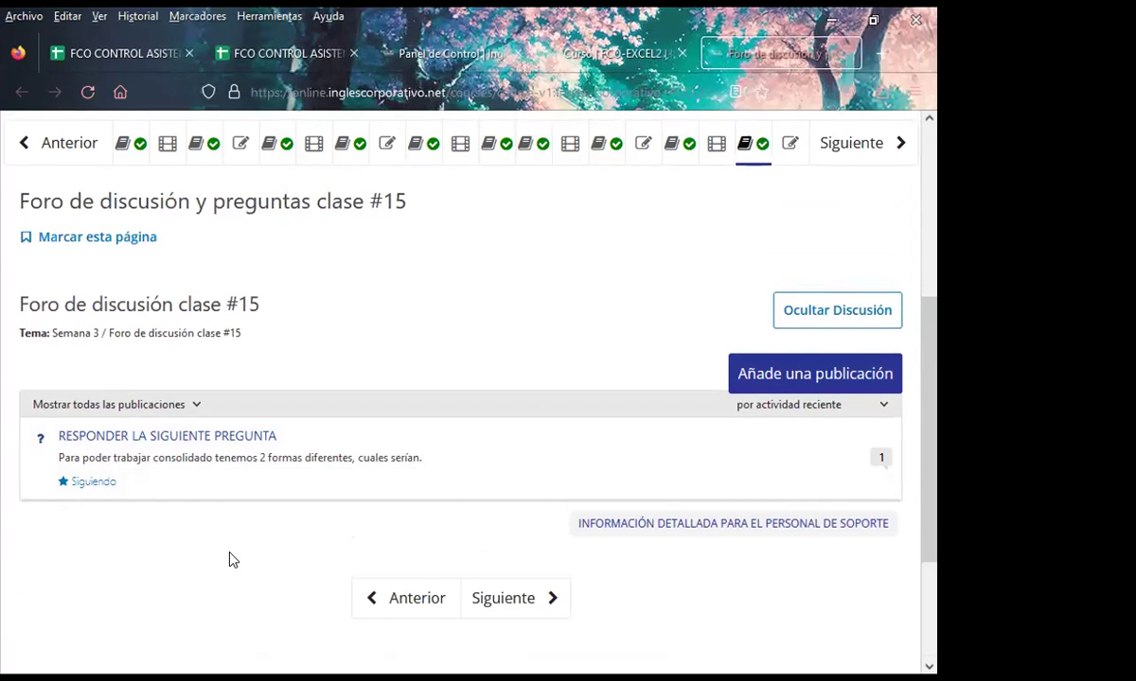